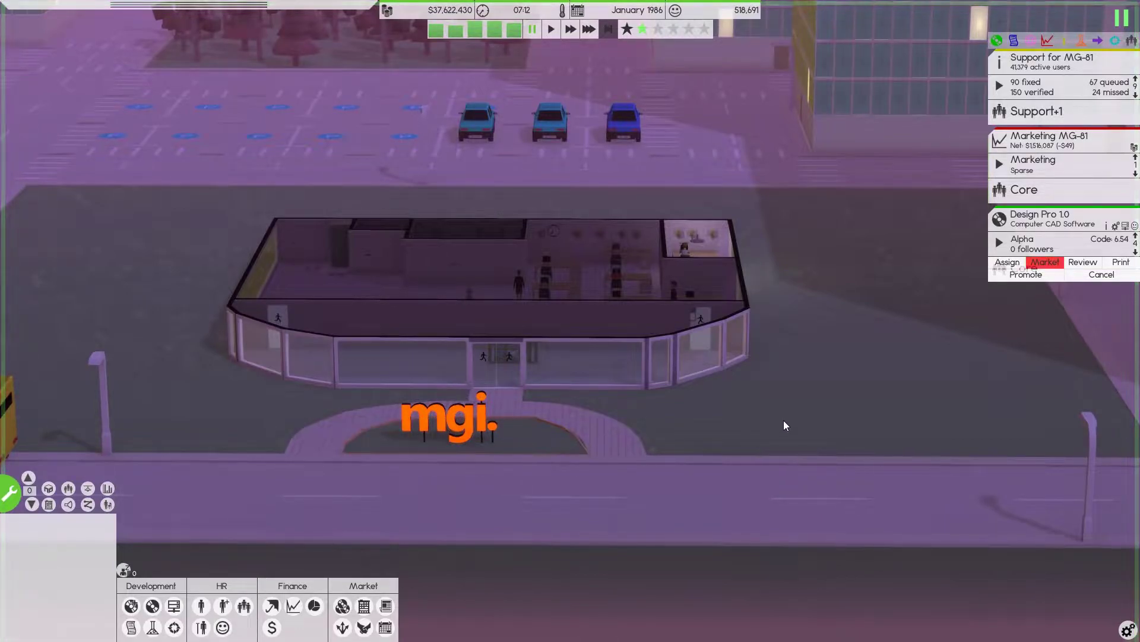
scroll(807, 341, up, 3)
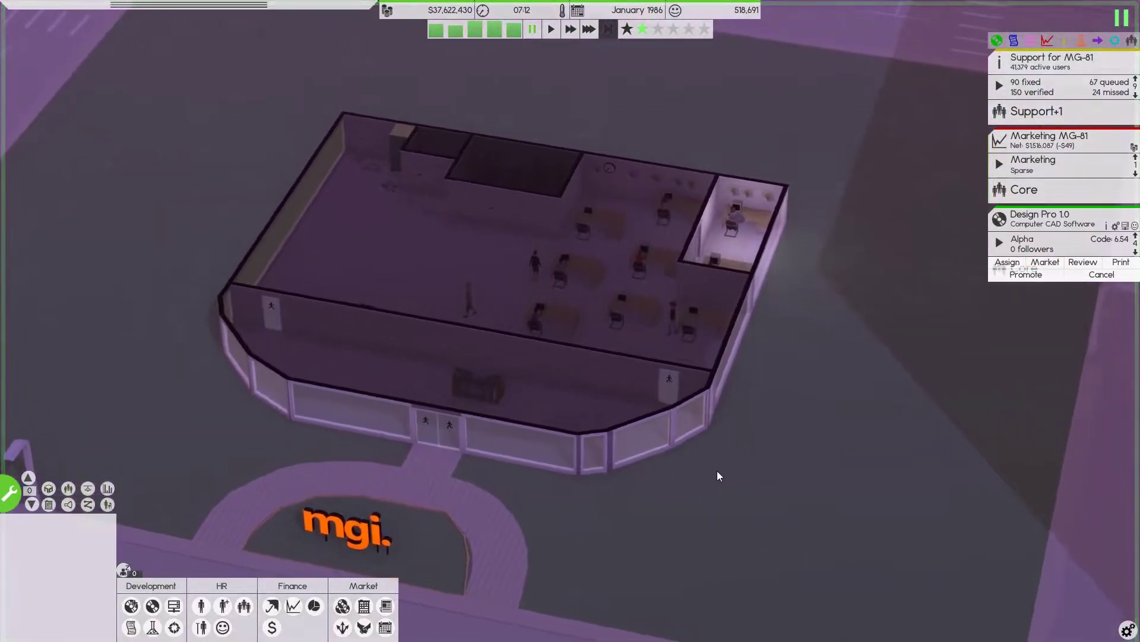
scroll(718, 471, up, 2)
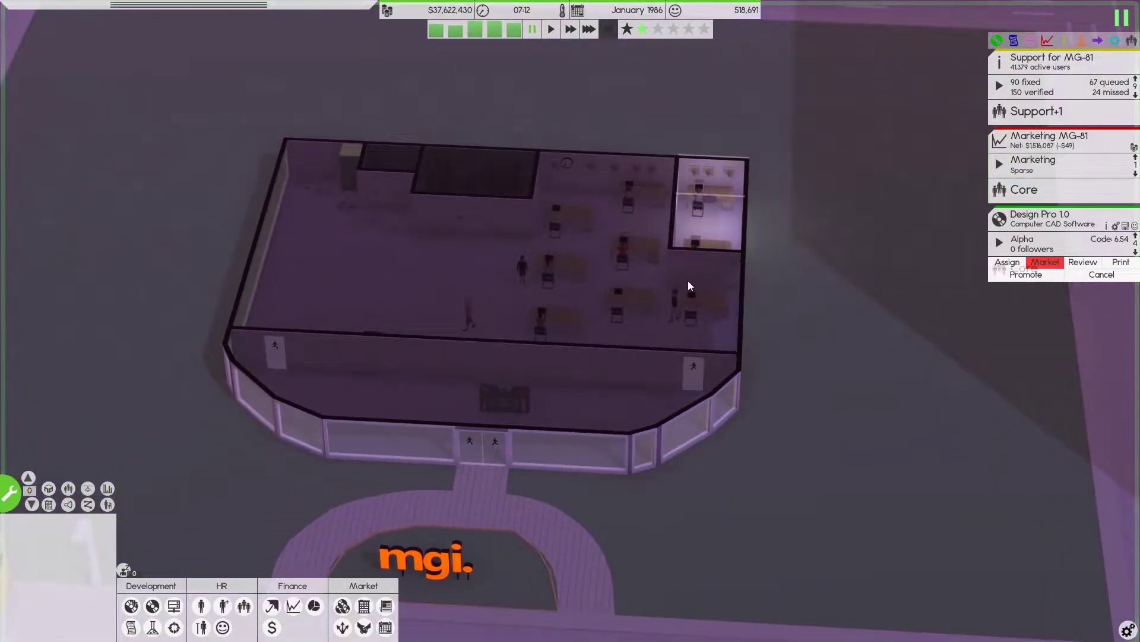
scroll(689, 281, up, 2)
scroll(688, 284, up, 2)
scroll(688, 284, up, 2)
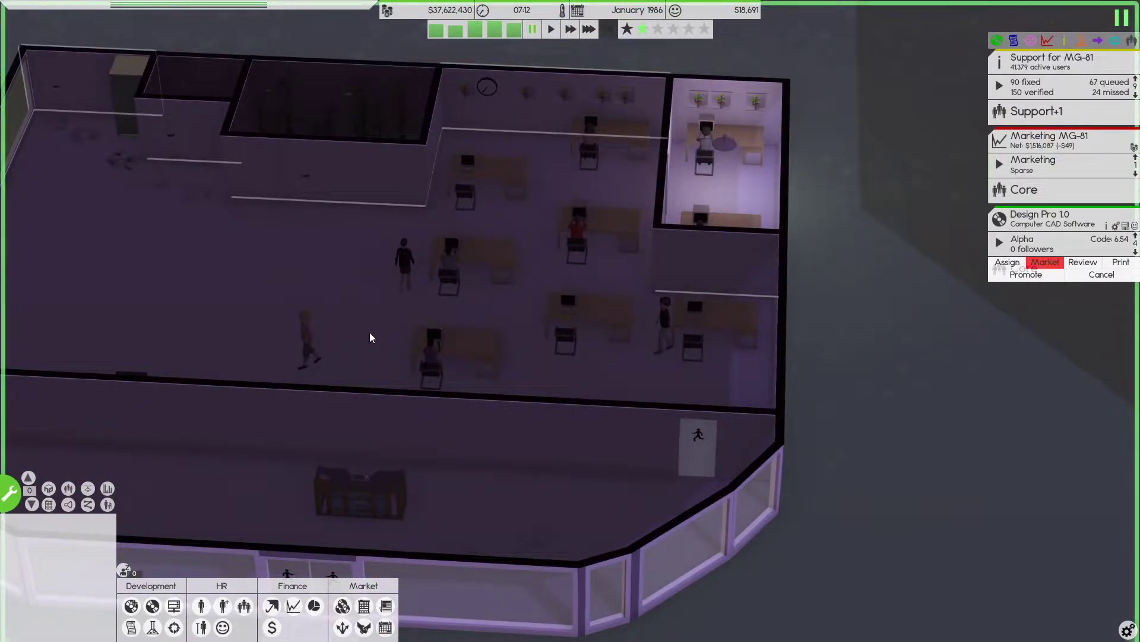
Pan, rotate and tilt the camera to center on the ground-floor office interior
drag(487, 366, 477, 310)
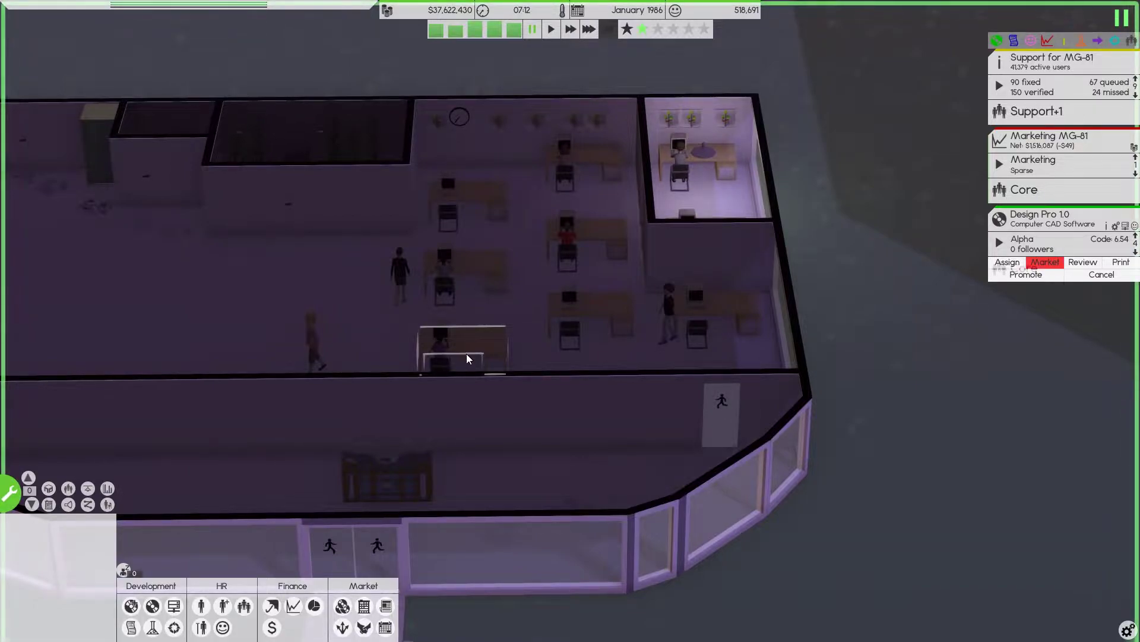
click(466, 354)
key(s)
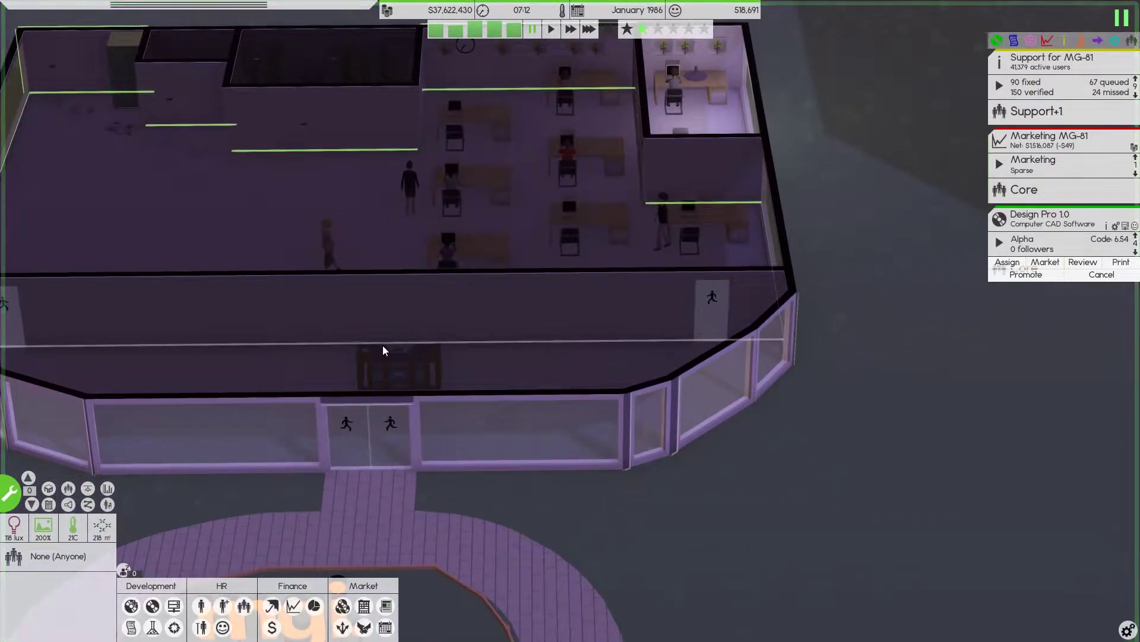
scroll(383, 345, down, 3)
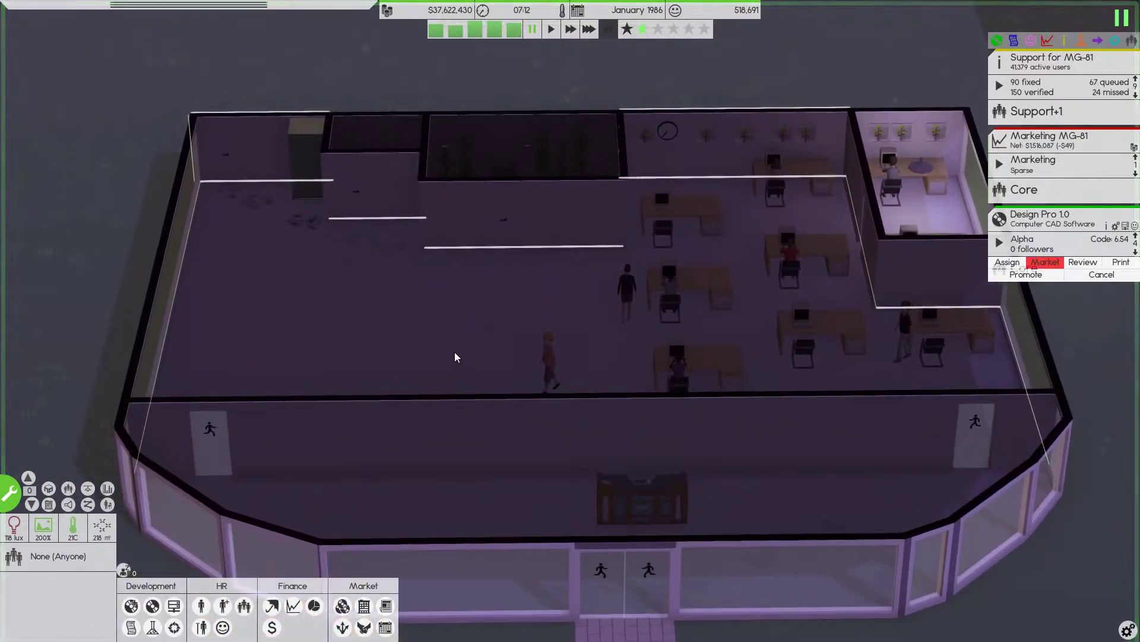
right_click(609, 318)
key(Escape)
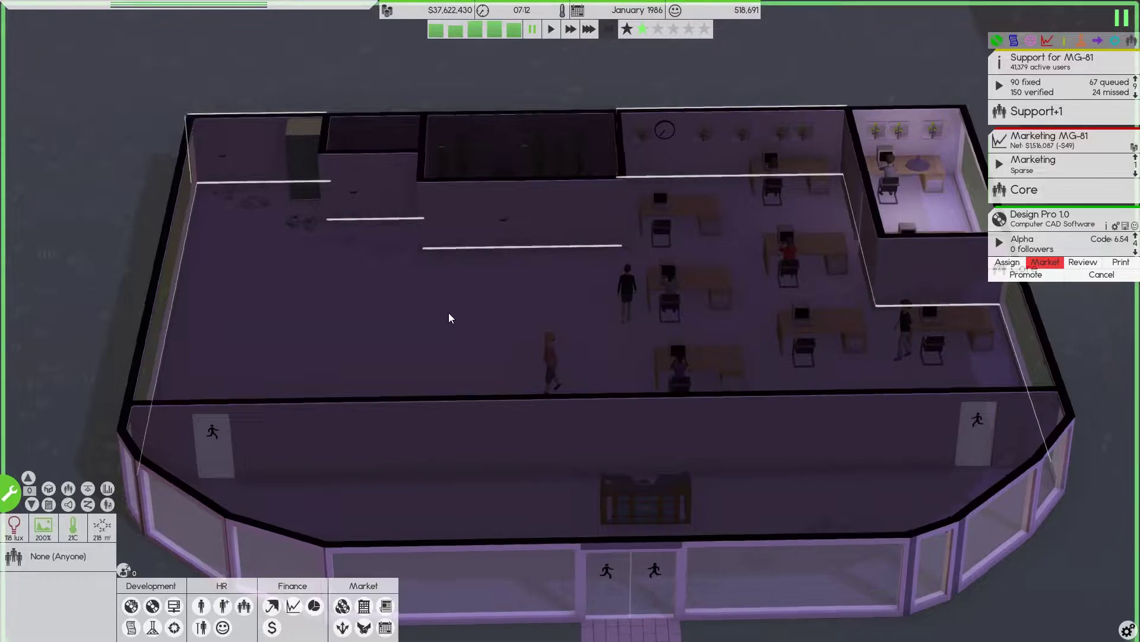
mouse_move(453, 313)
mouse_down()
mouse_move(859, 282)
mouse_move(480, 352)
mouse_up()
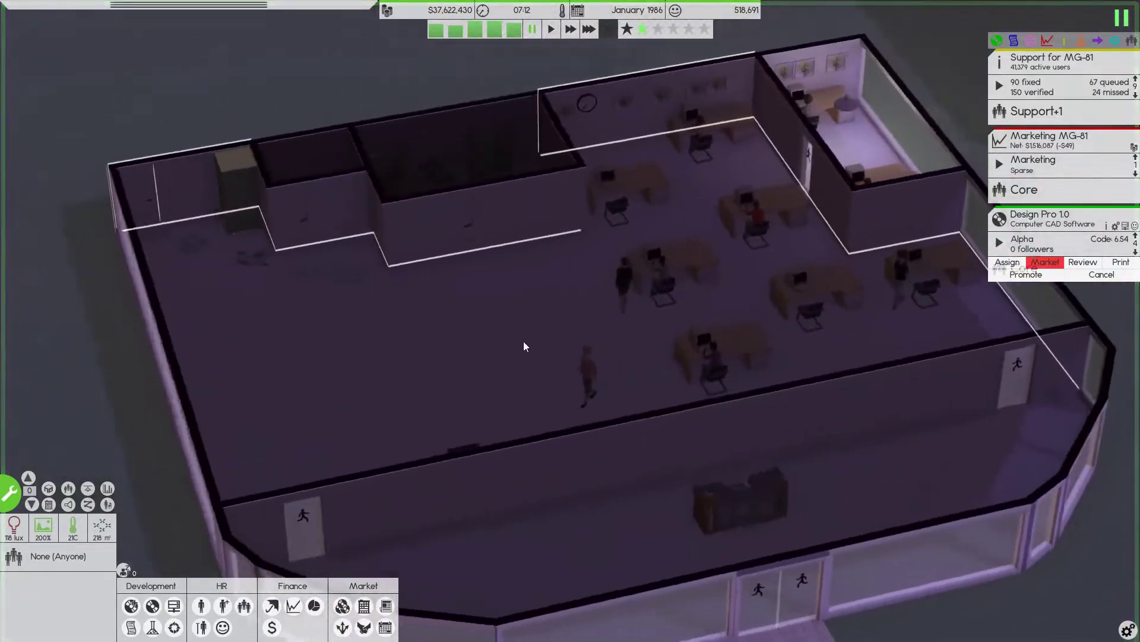
scroll(481, 352, up, 2)
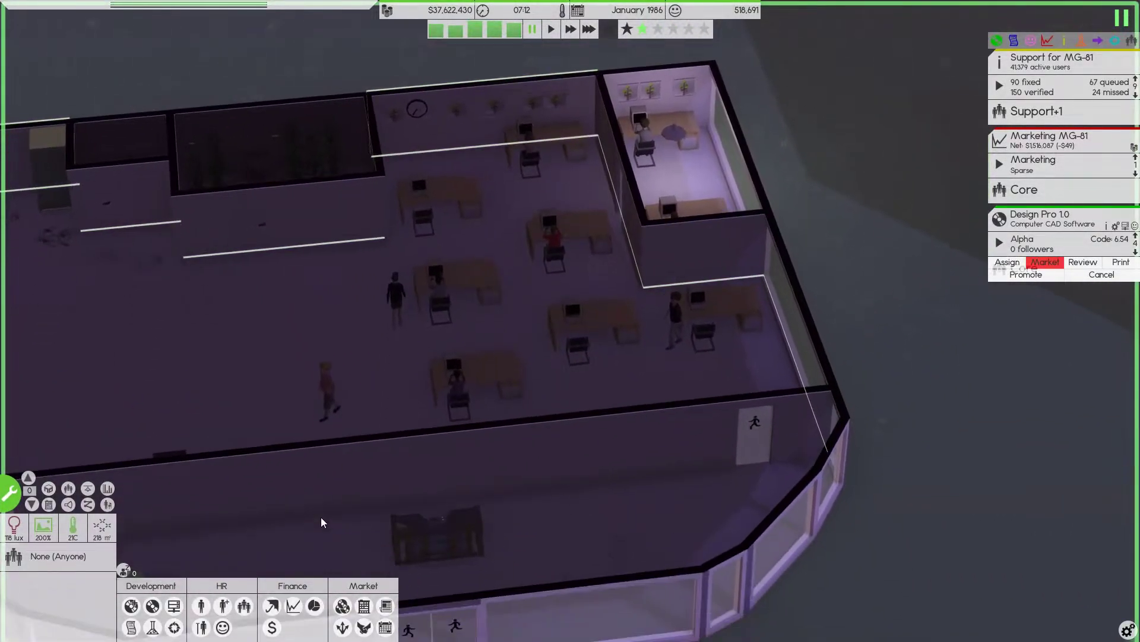
drag(475, 411, 321, 517)
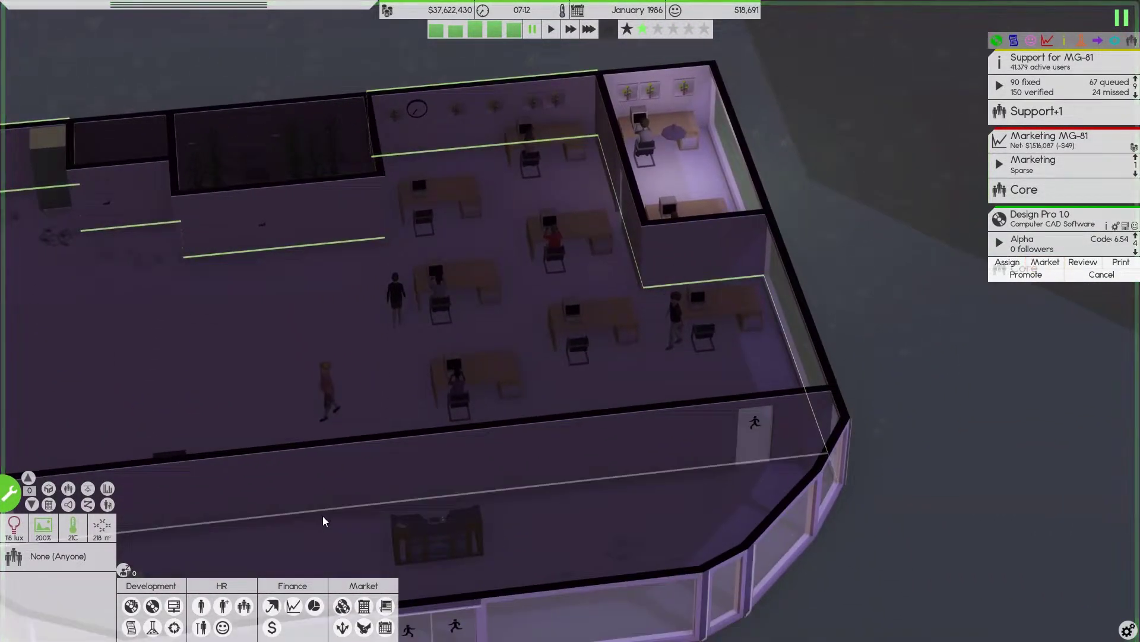
Pick Floor Lamp in Build mode and place lamps by the corner office and desks
click(9, 489)
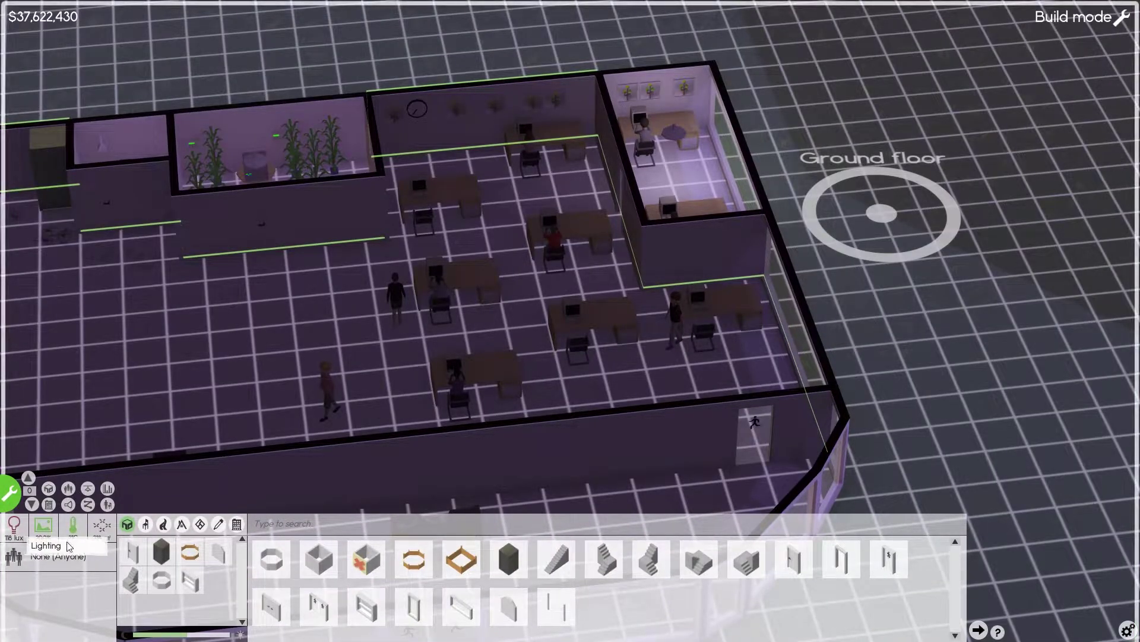
click(146, 524)
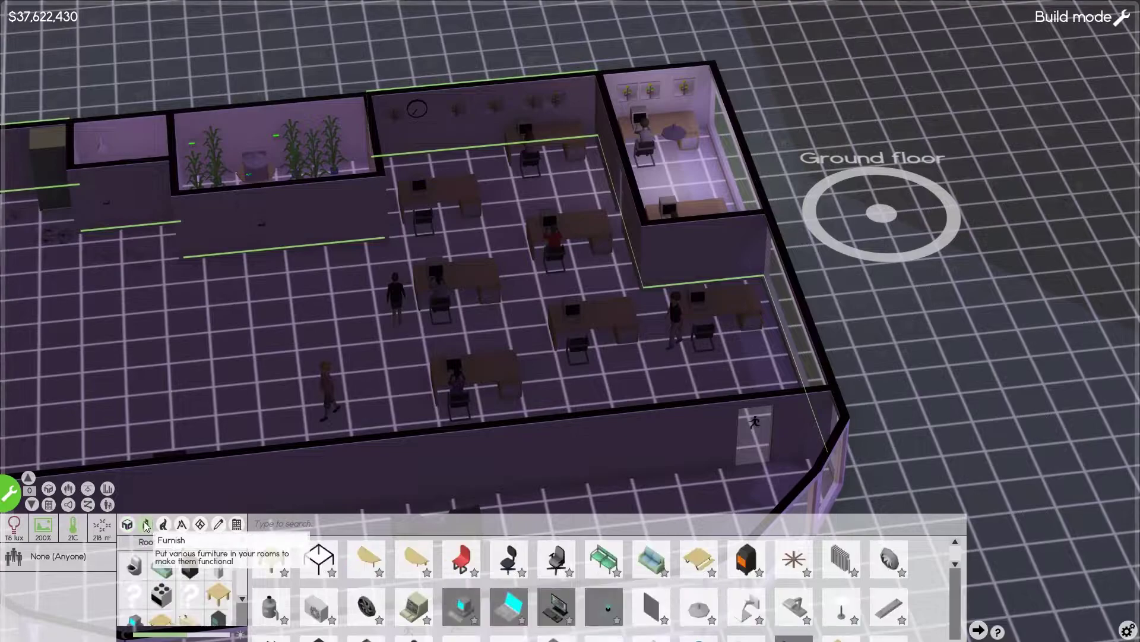
scroll(623, 584, down, 1)
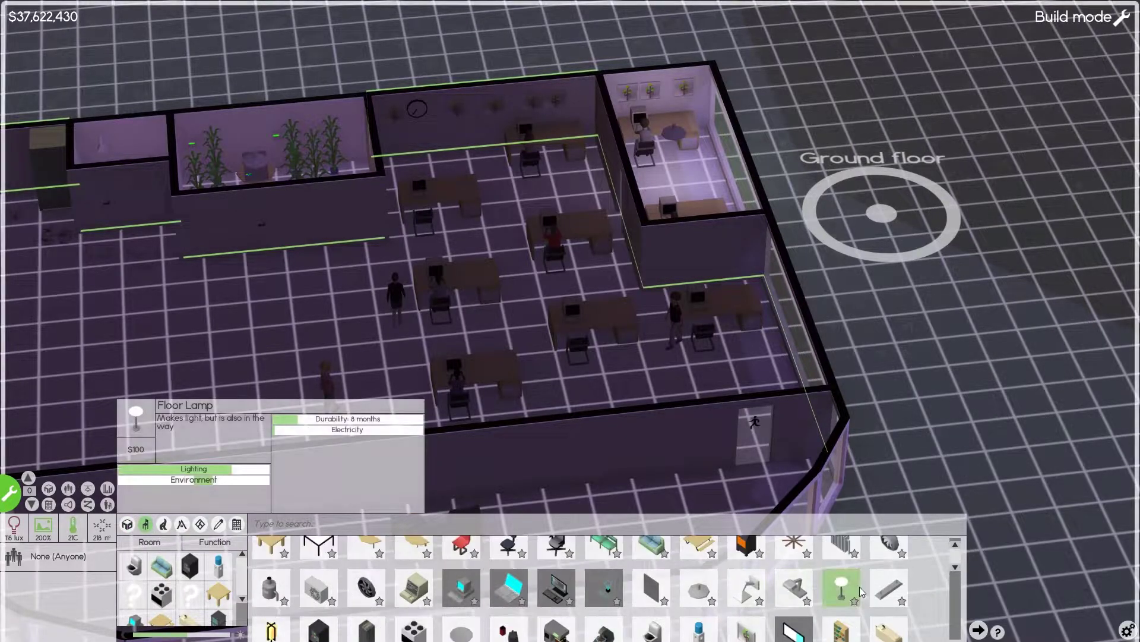
click(840, 587)
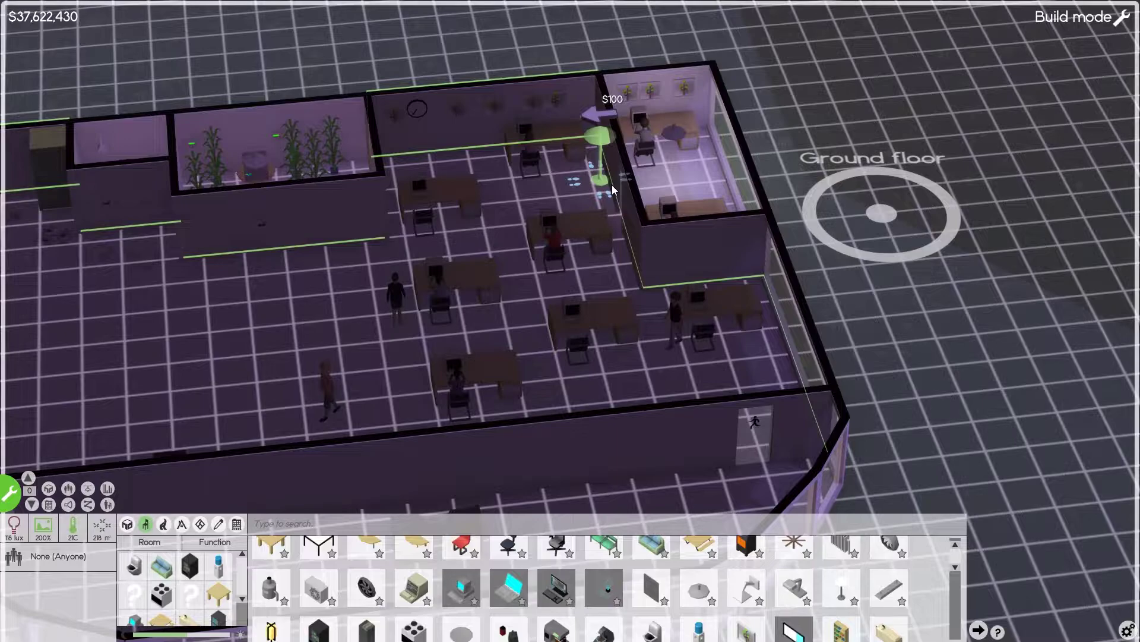
click(613, 184)
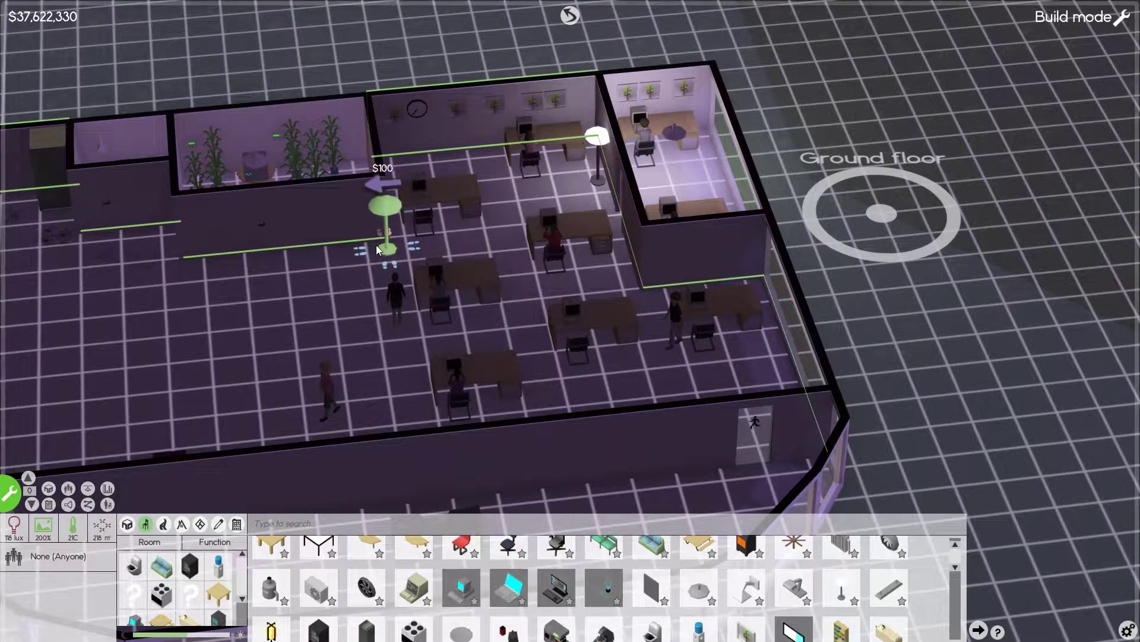
click(414, 252)
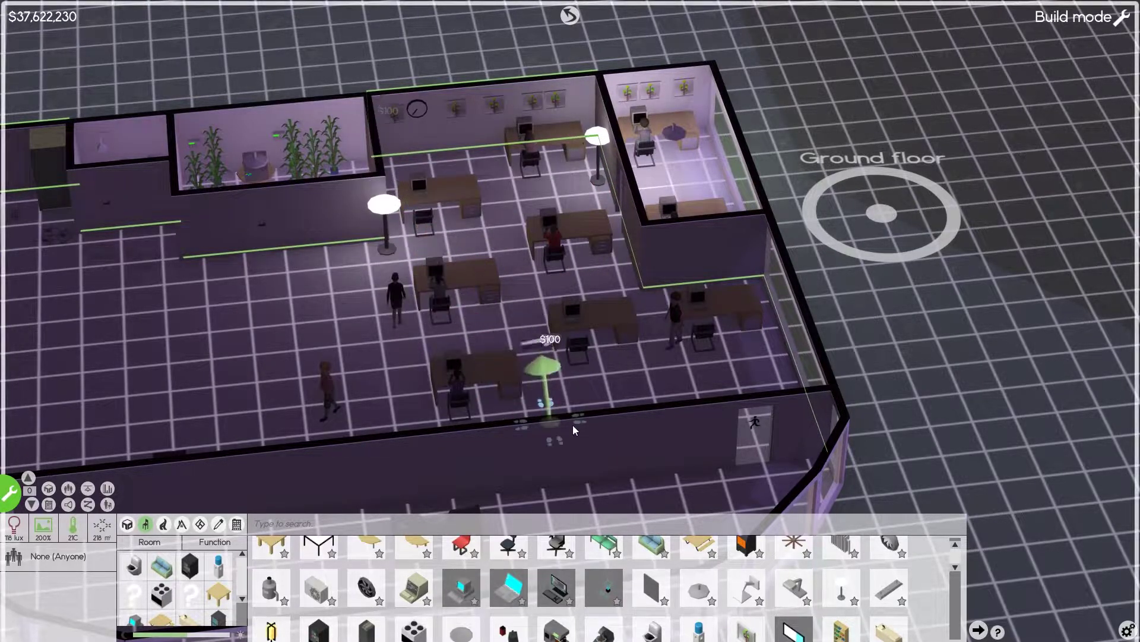
click(657, 326)
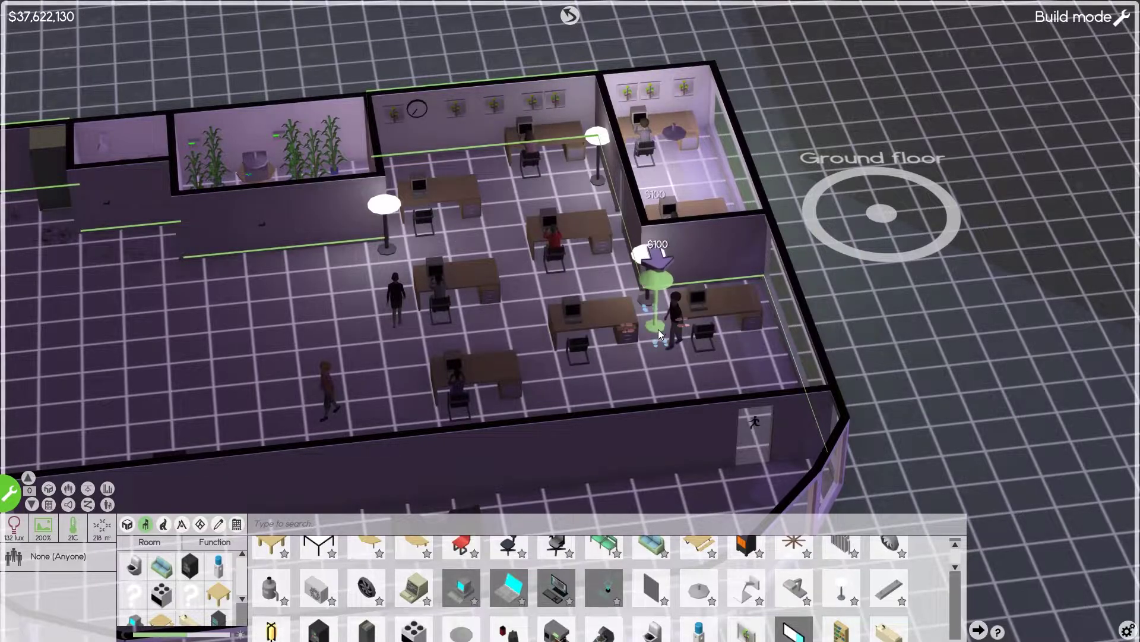
Add floor lamps among the central desks, left corridor, plant room and upper-left room
click(523, 314)
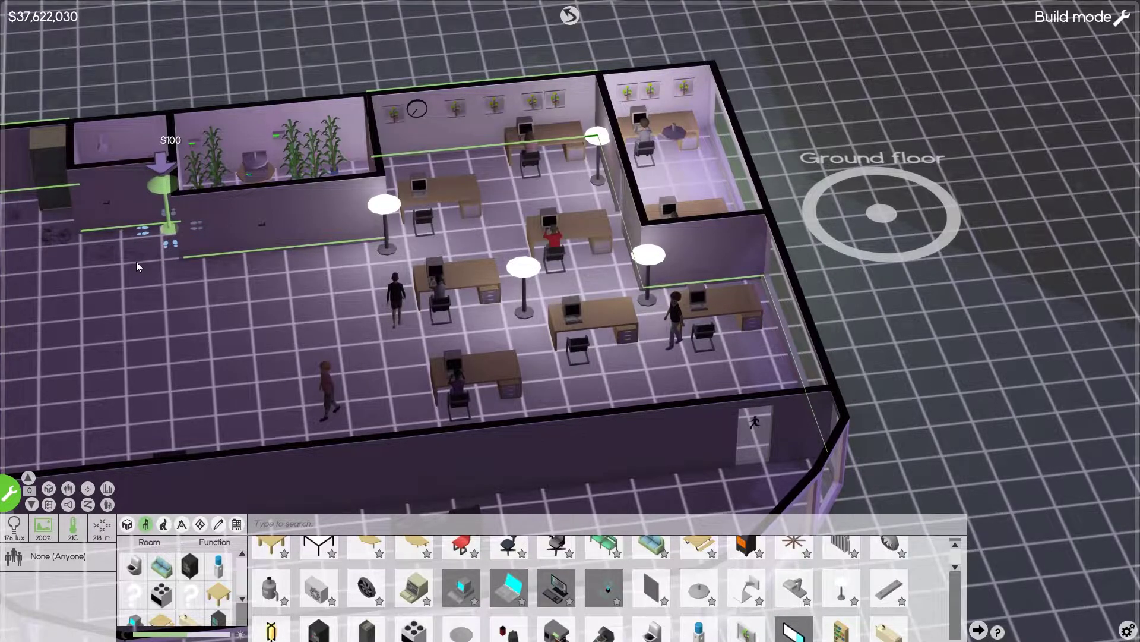
click(159, 265)
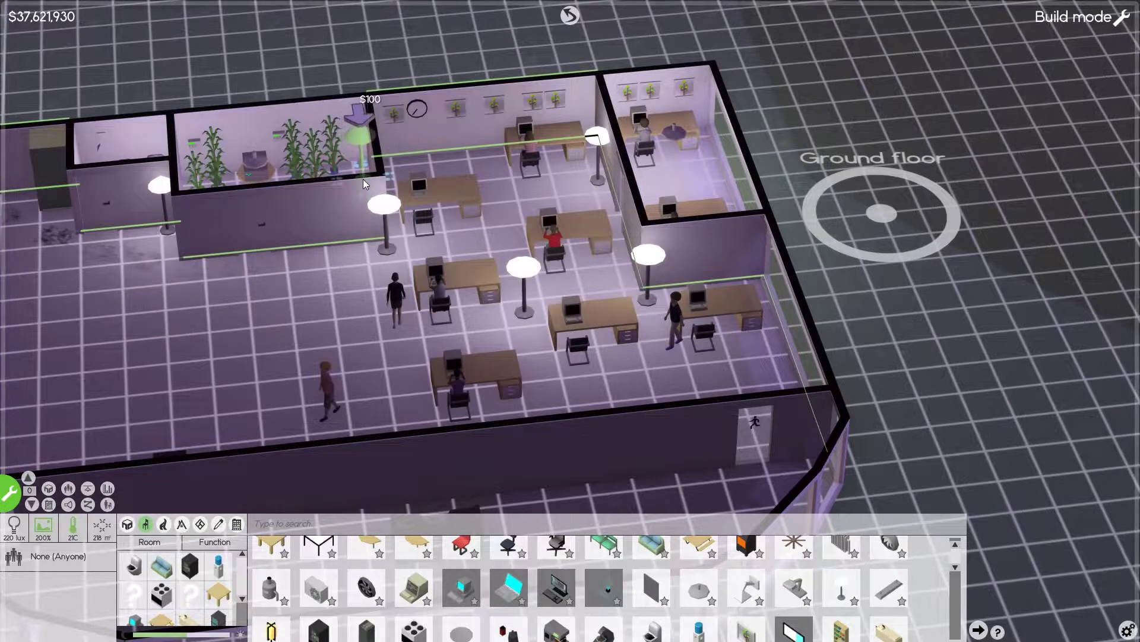
click(362, 180)
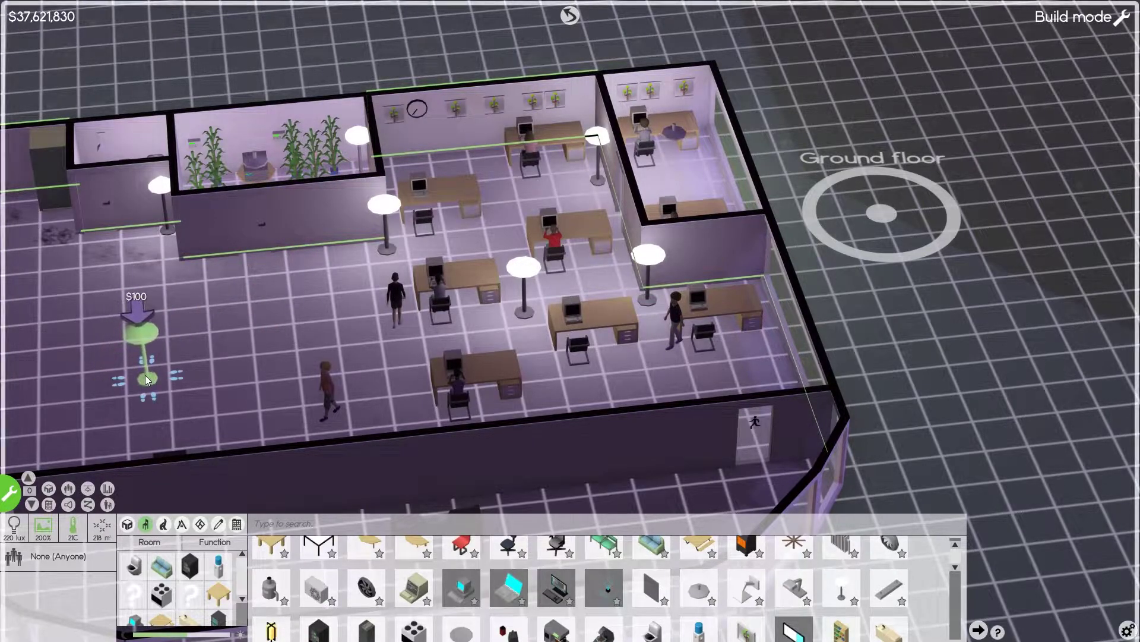
key(a)
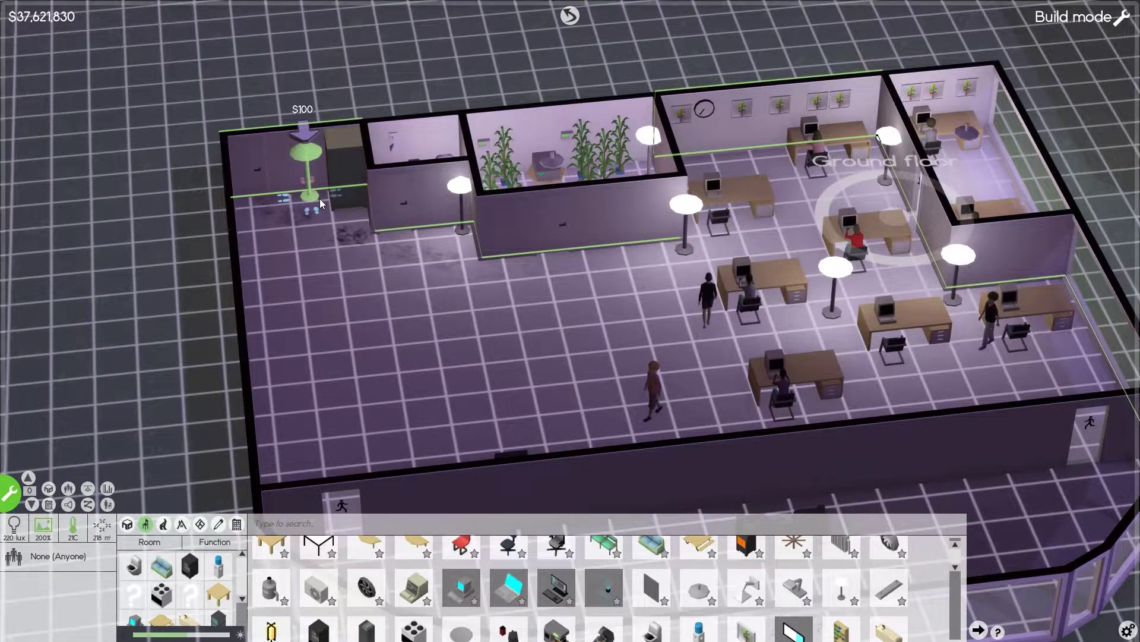
click(320, 199)
key(d)
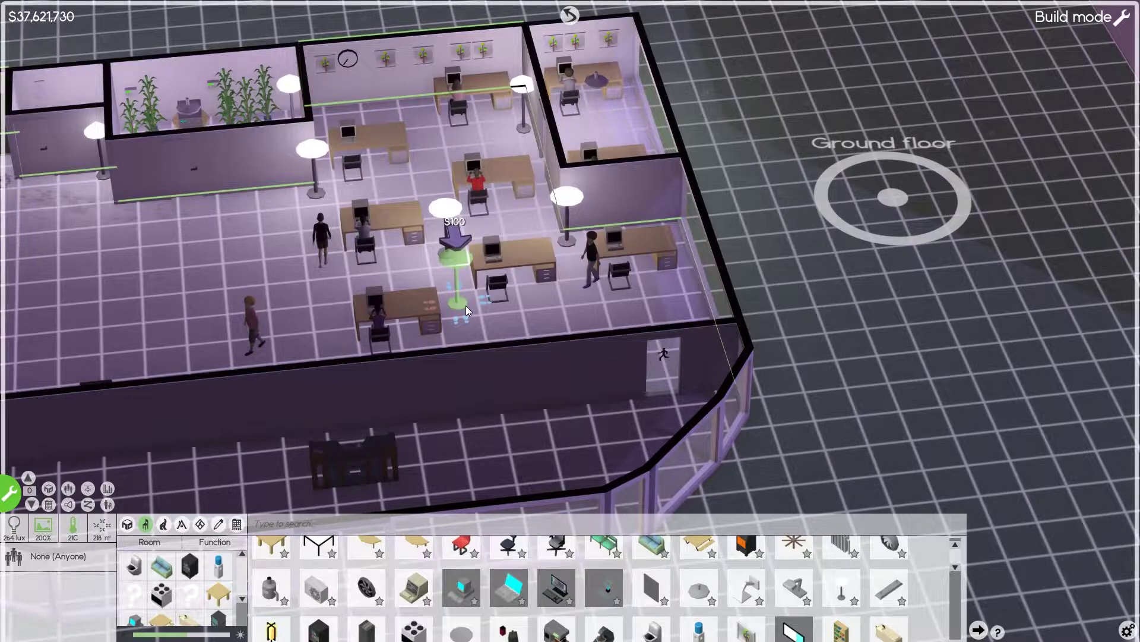
click(466, 306)
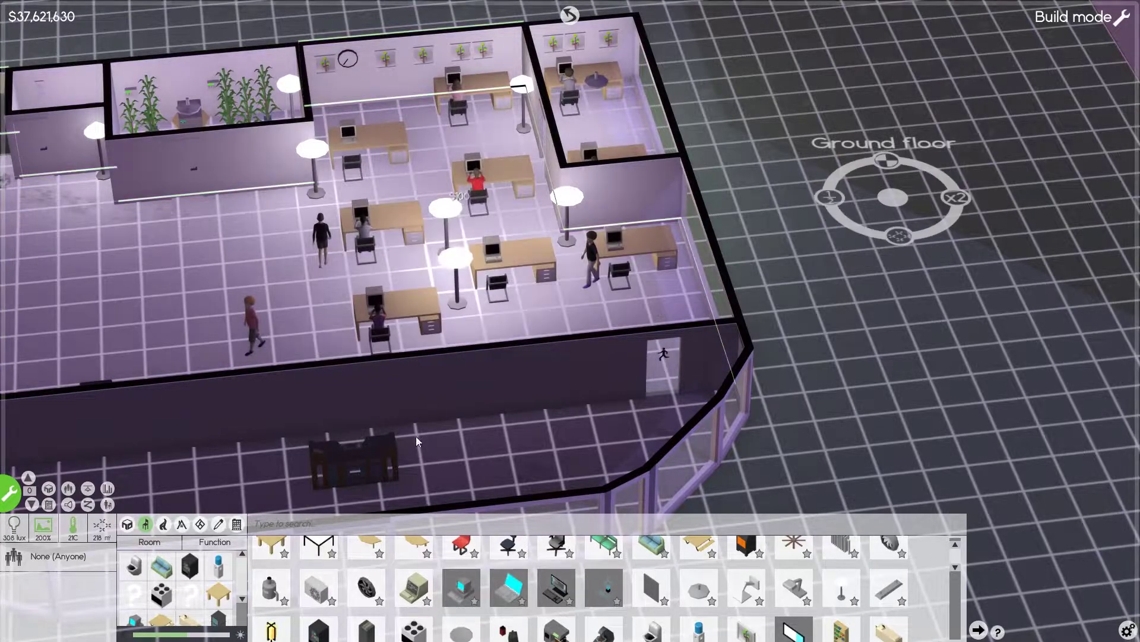
Sell the extra floor lamp by the central desks, then inspect the corner office
click(458, 300)
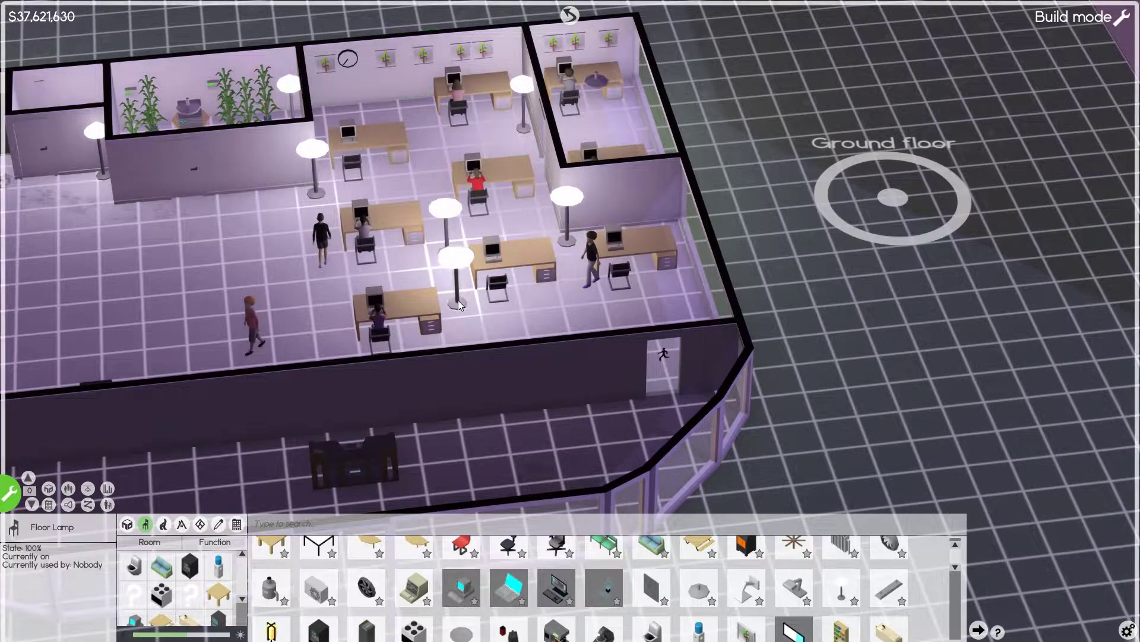
right_click(459, 301)
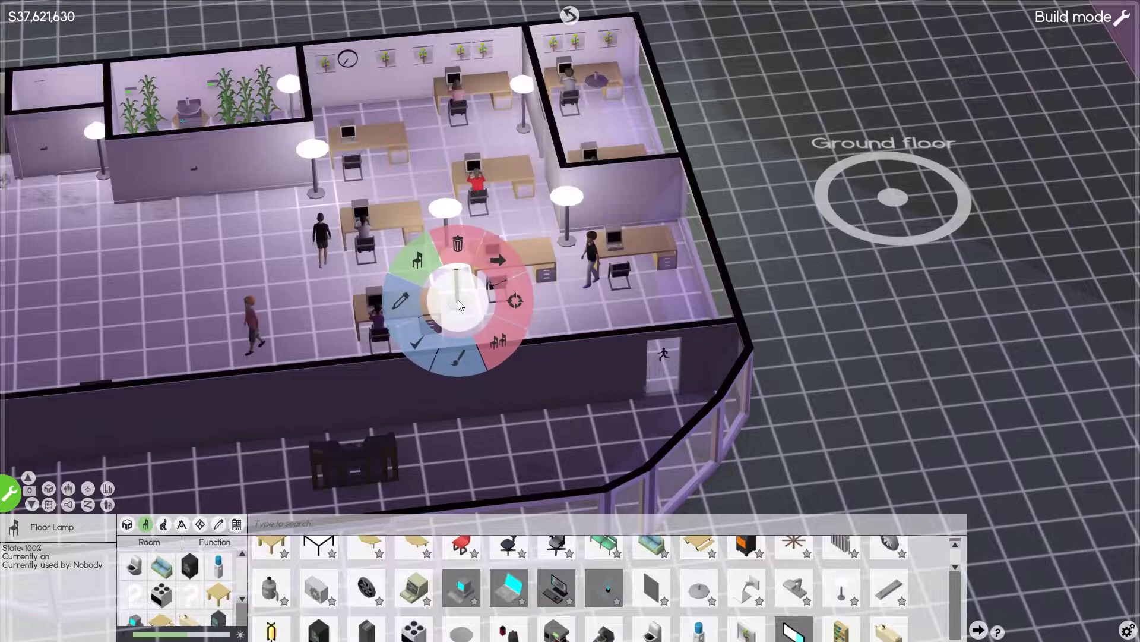
click(461, 244)
click(502, 346)
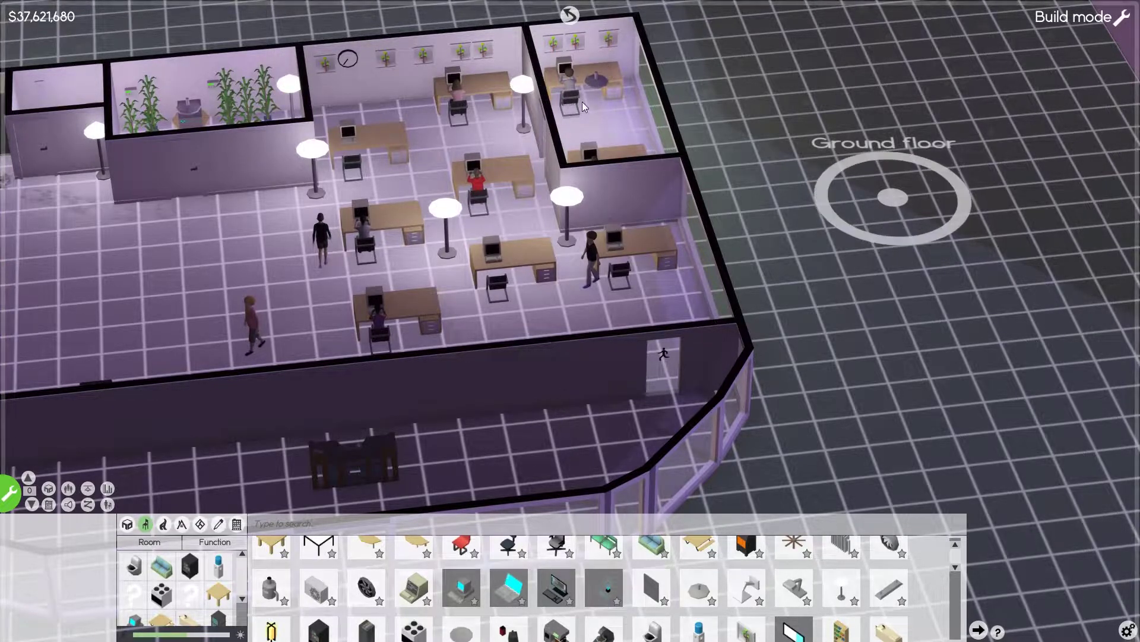
click(614, 124)
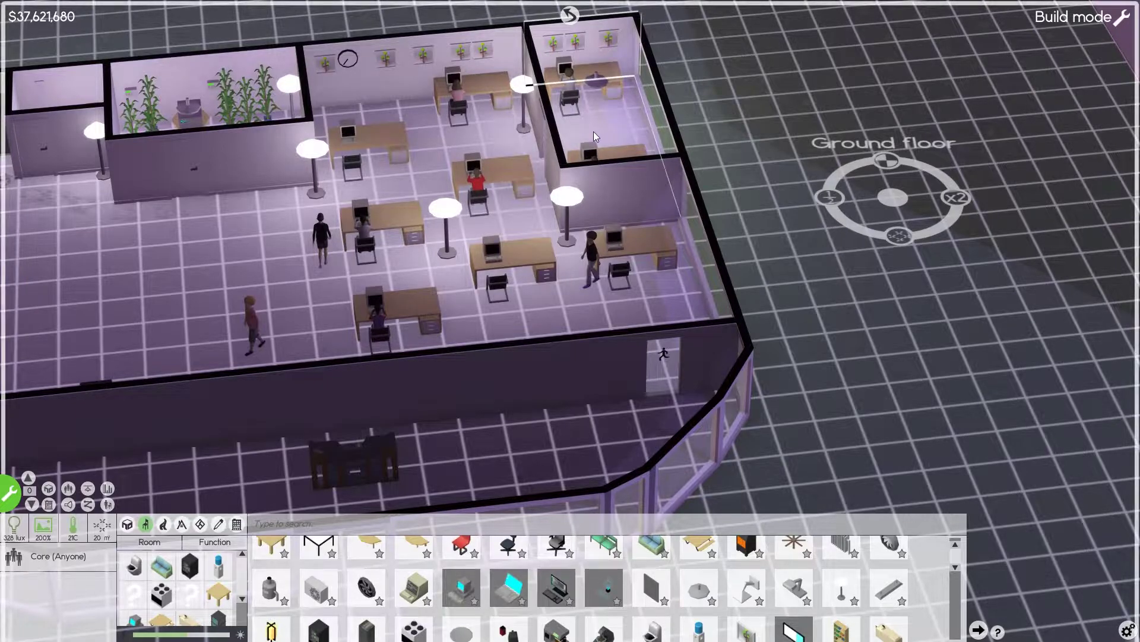
click(427, 281)
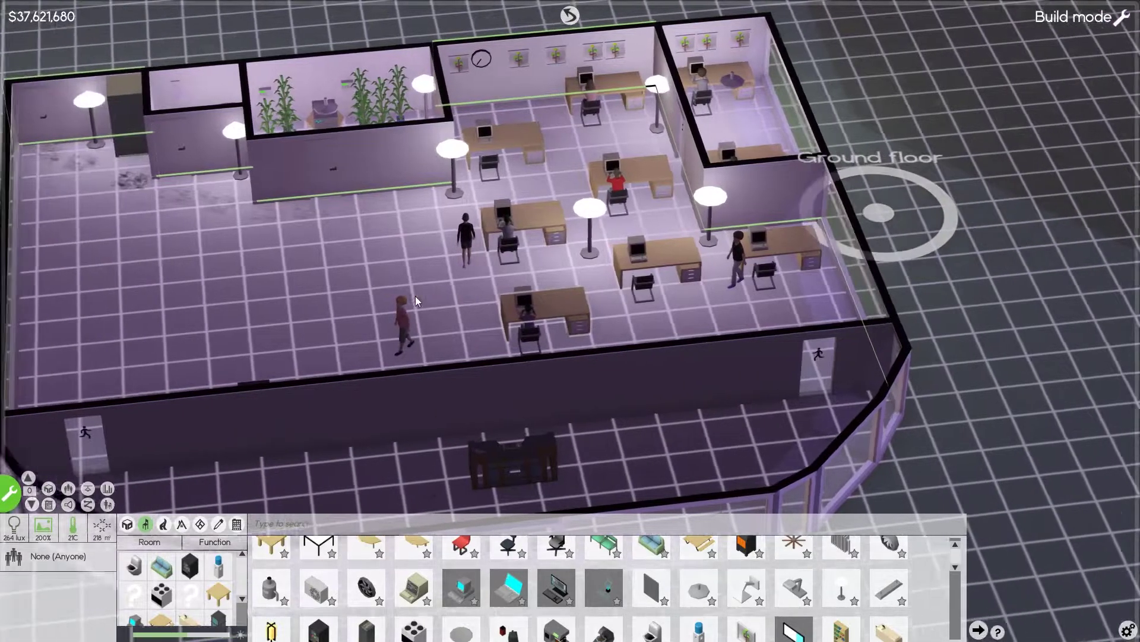
scroll(416, 297, down, 2)
Exit build mode, then start duplicating a floor lamp and cancel the placement
key(s)
right_click(20, 503)
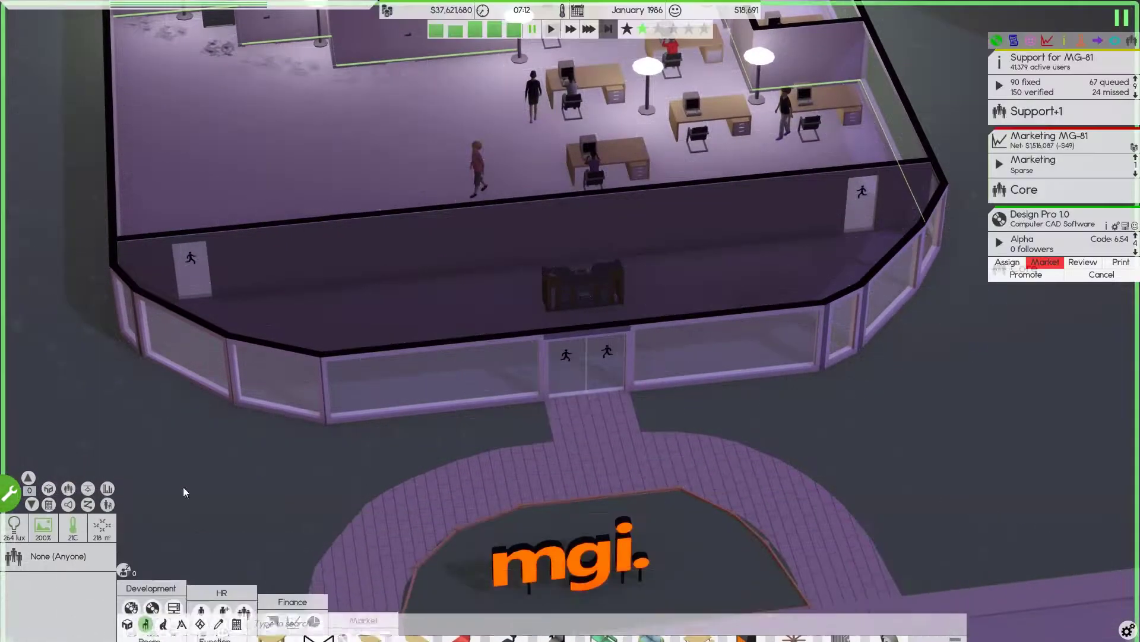
scroll(562, 447, up, 3)
drag(415, 411, 581, 493)
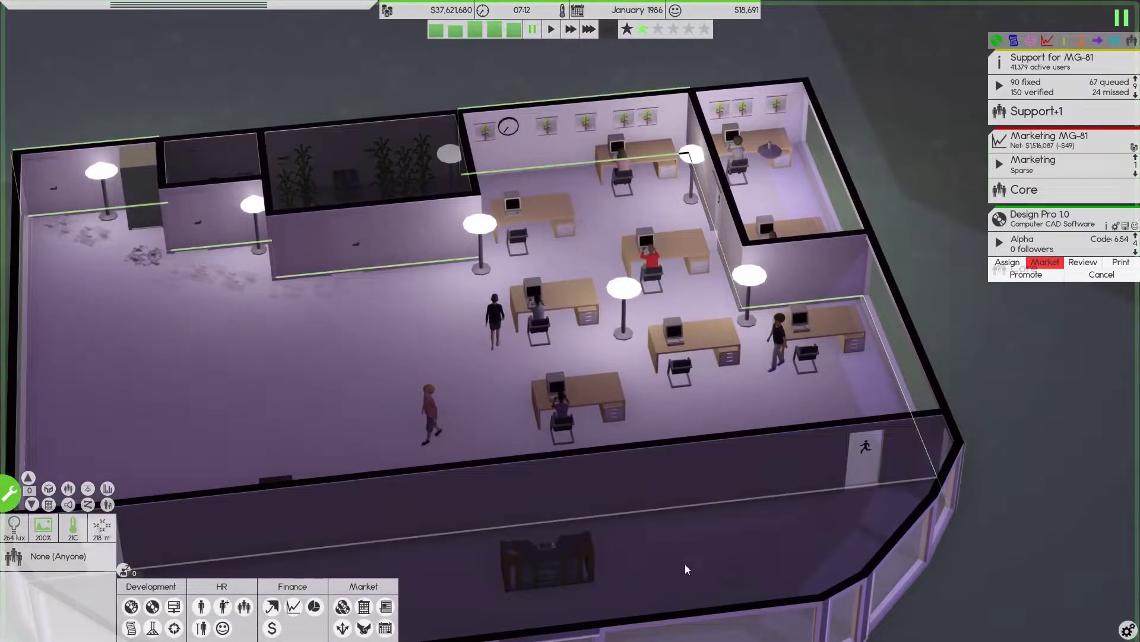
scroll(685, 564, down, 3)
mouse_move(429, 447)
mouse_down()
mouse_move(697, 506)
mouse_move(489, 484)
mouse_up()
scroll(561, 481, up, 2)
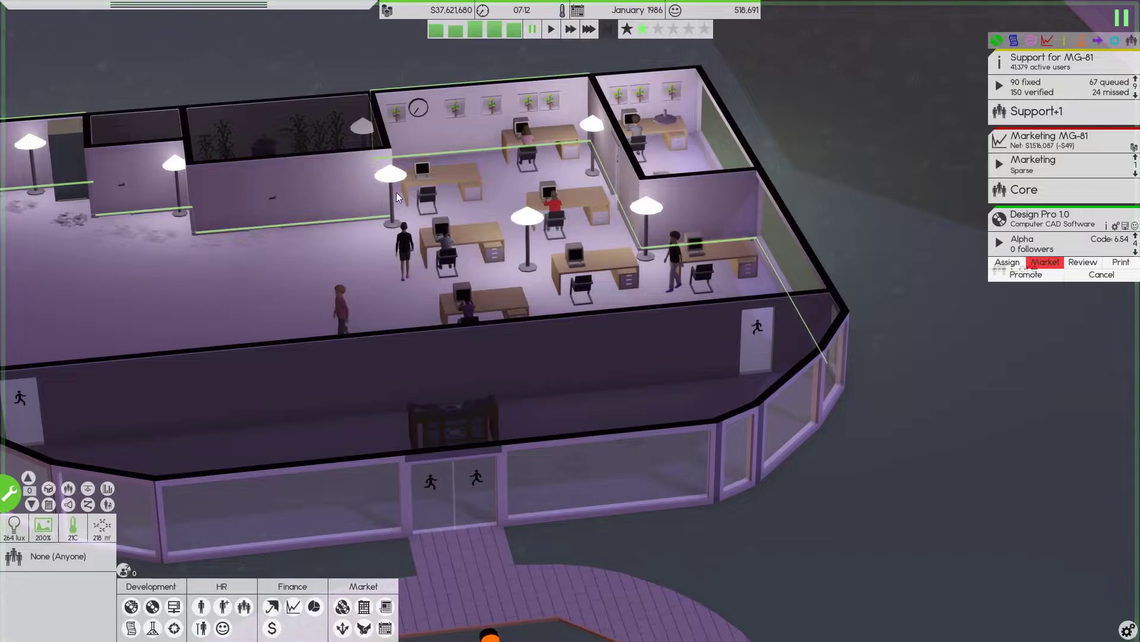
click(394, 227)
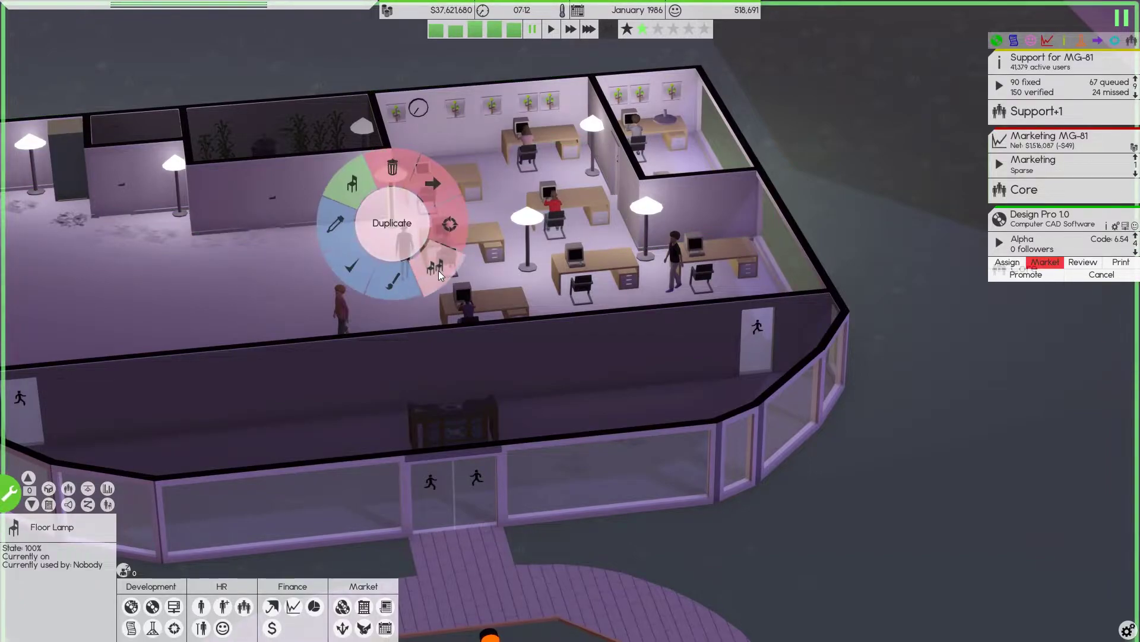
click(439, 269)
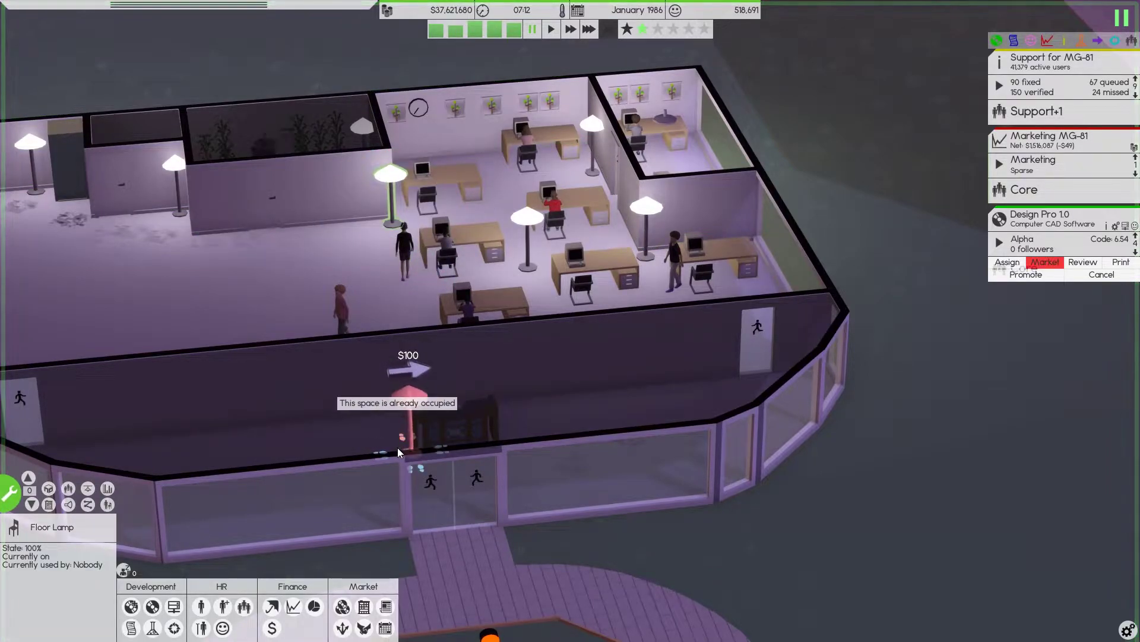
scroll(413, 569, up, 2)
scroll(413, 569, down, 1)
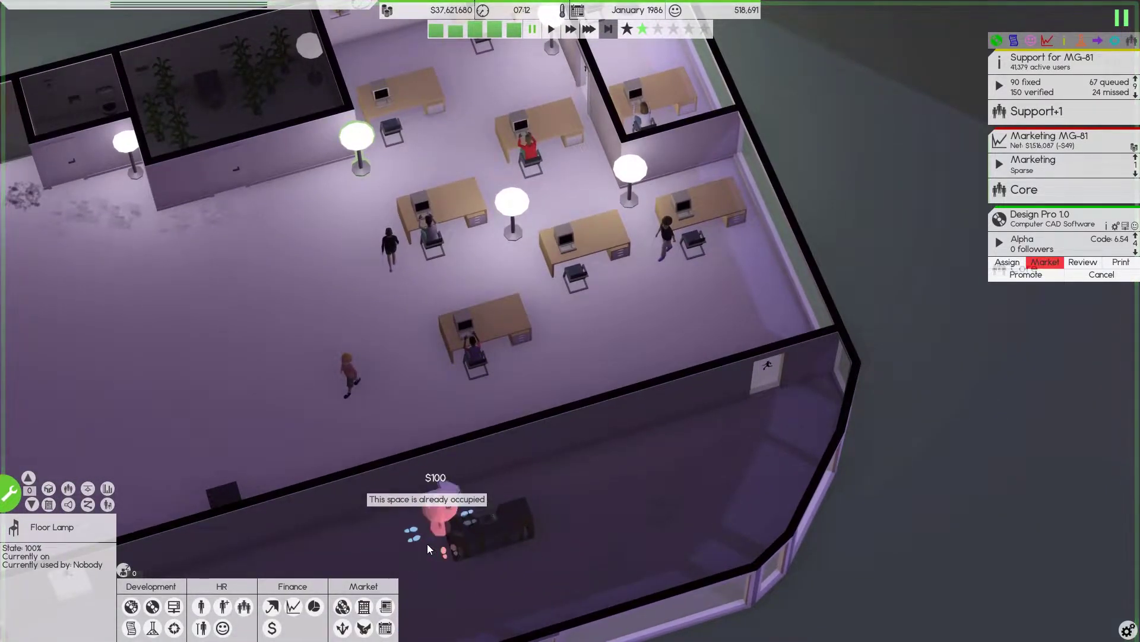
right_click(423, 550)
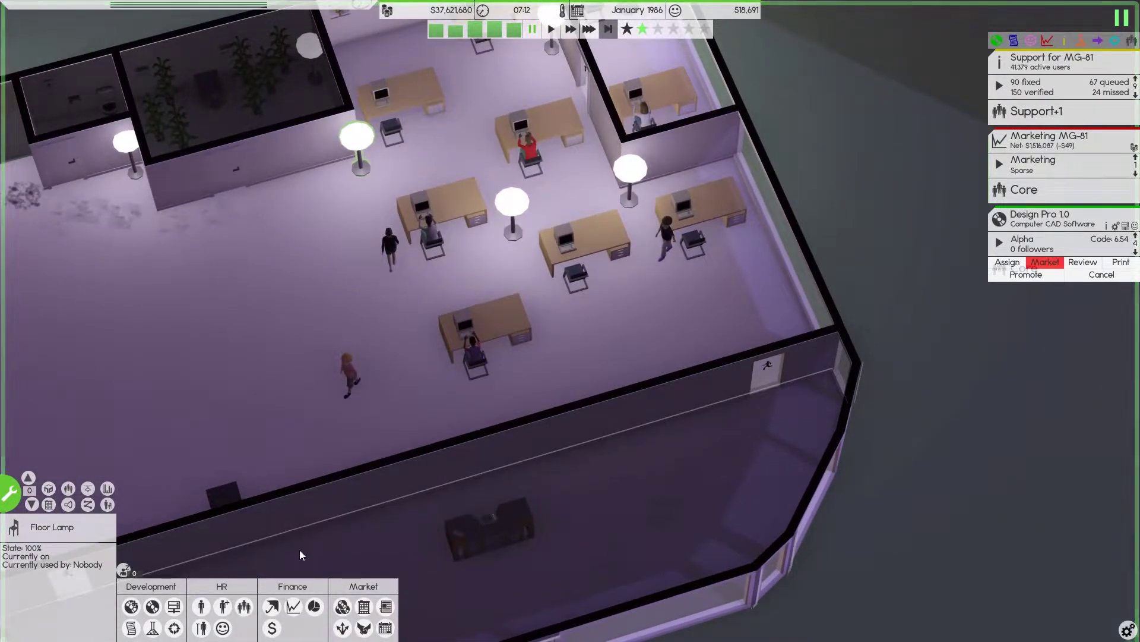
Enter build mode with a halved grid and bring the reception area into view
click(9, 490)
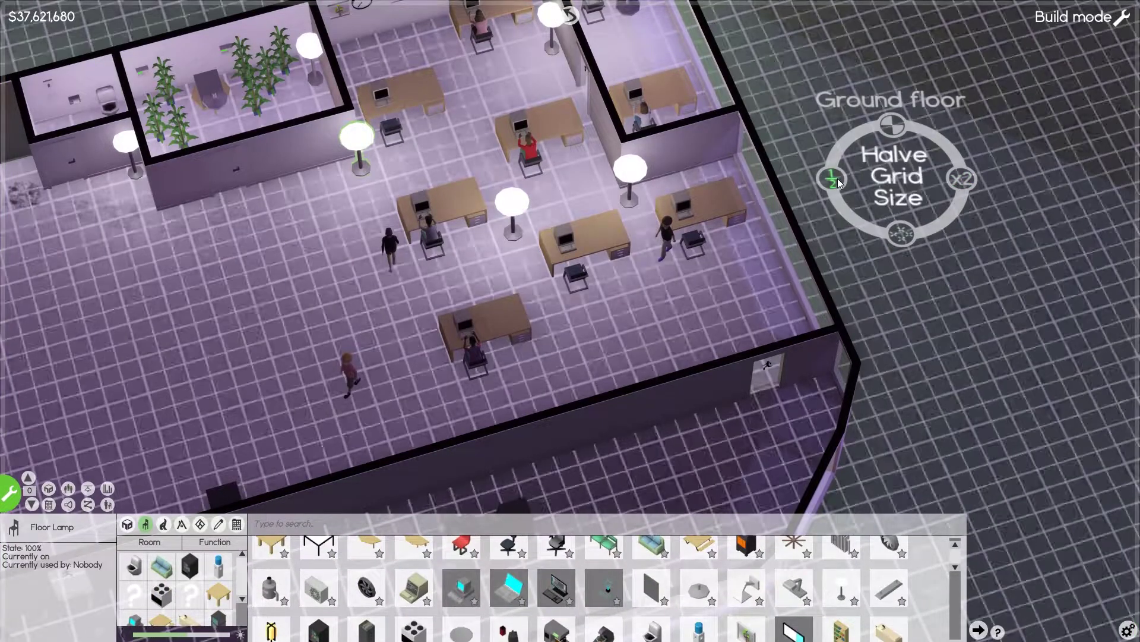
click(834, 180)
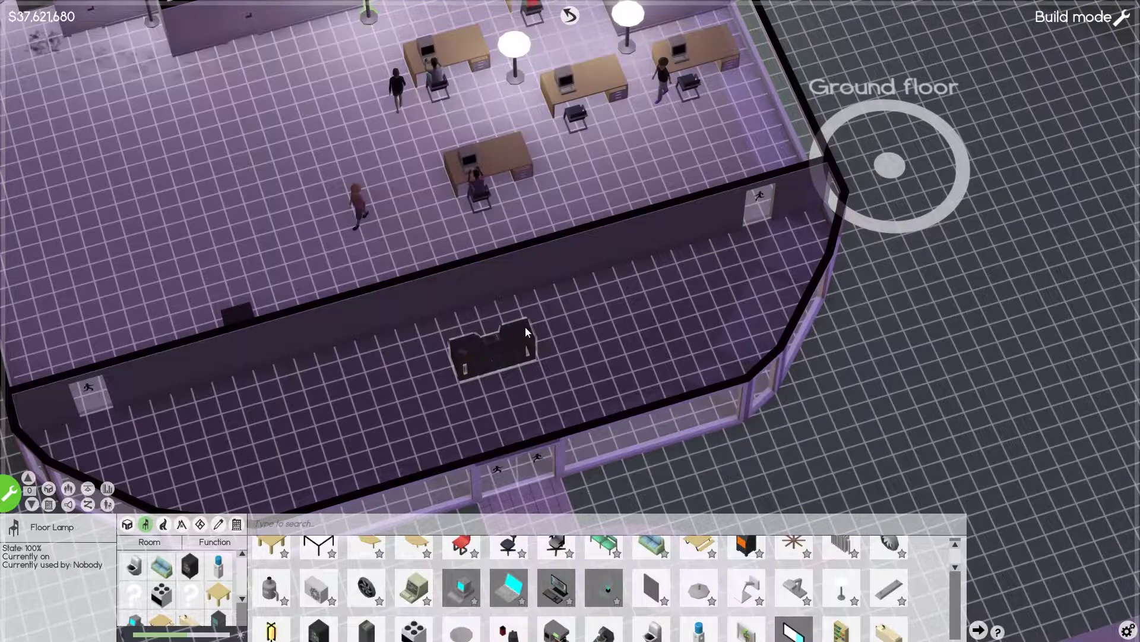
click(134, 567)
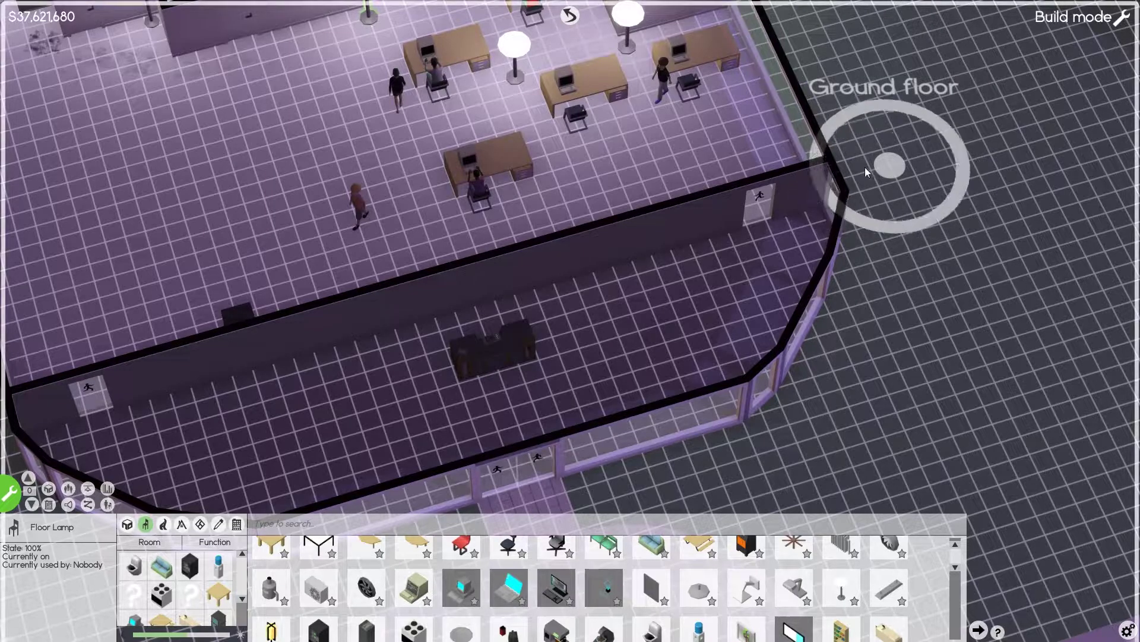
drag(907, 234, 871, 157)
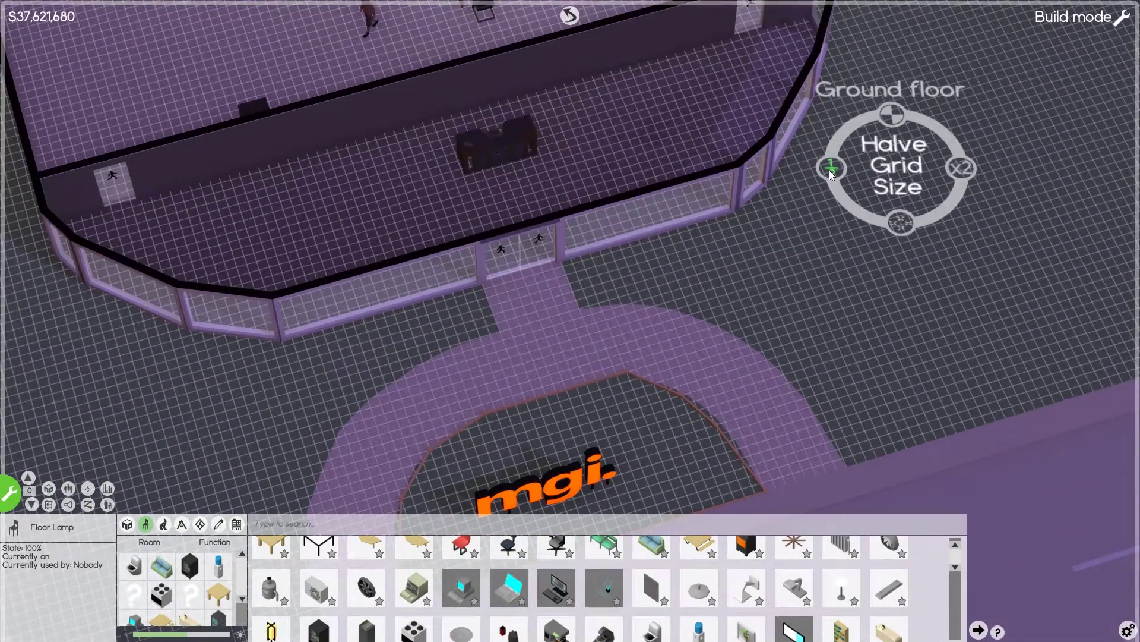
click(829, 170)
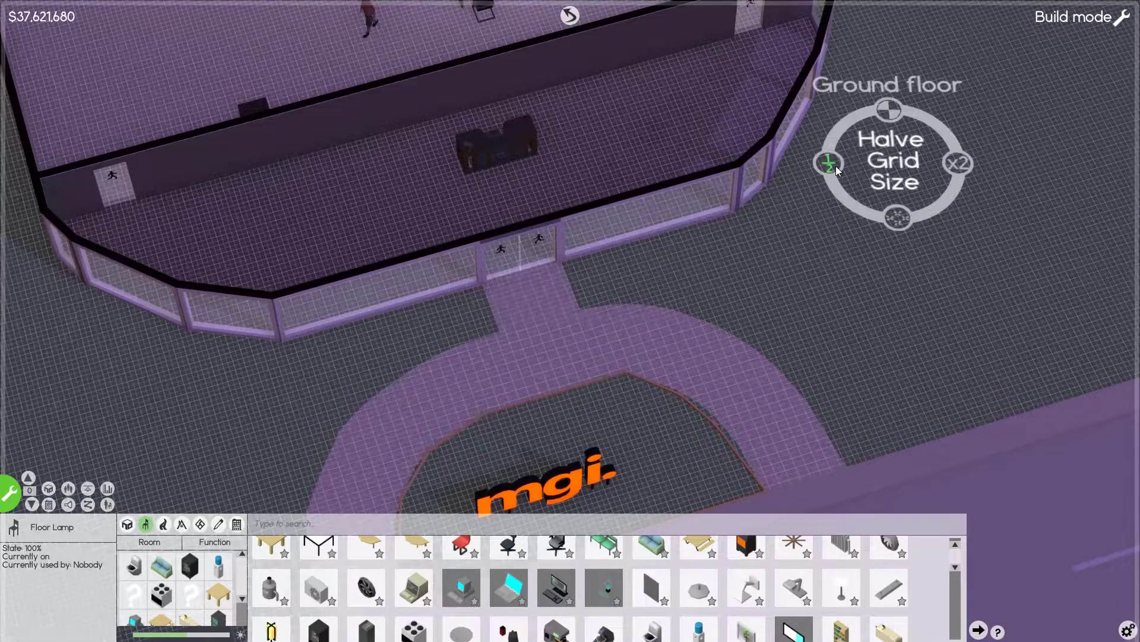
drag(837, 231, 641, 306)
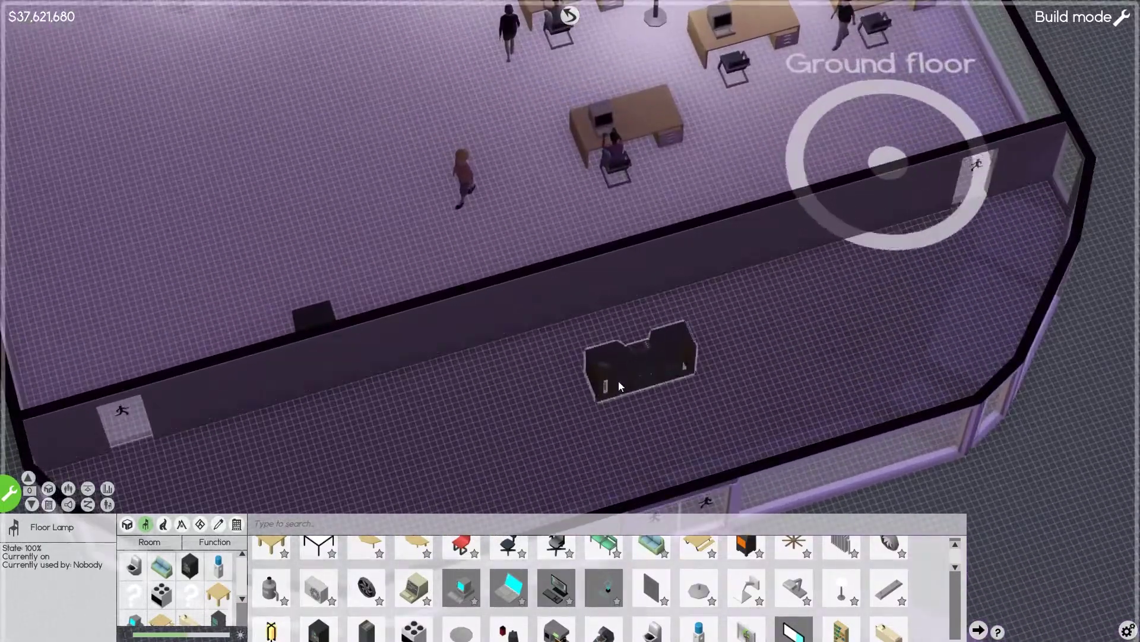
scroll(619, 383, up, 8)
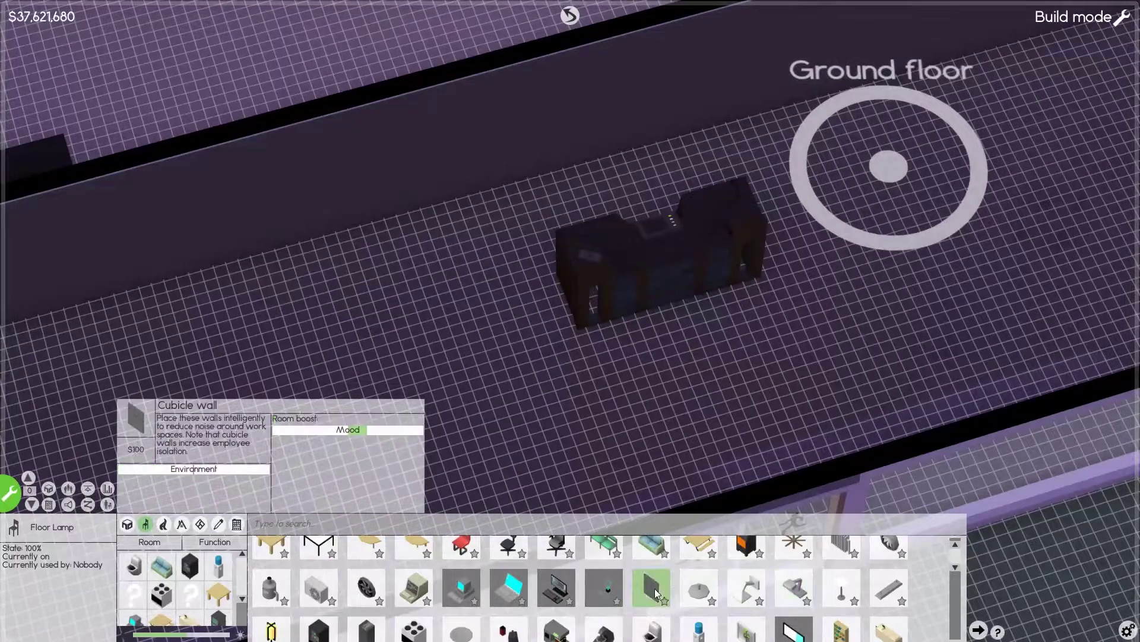
Place two rotated floor lamps beside the reception desk and restore normal grid size
click(840, 584)
key(r)
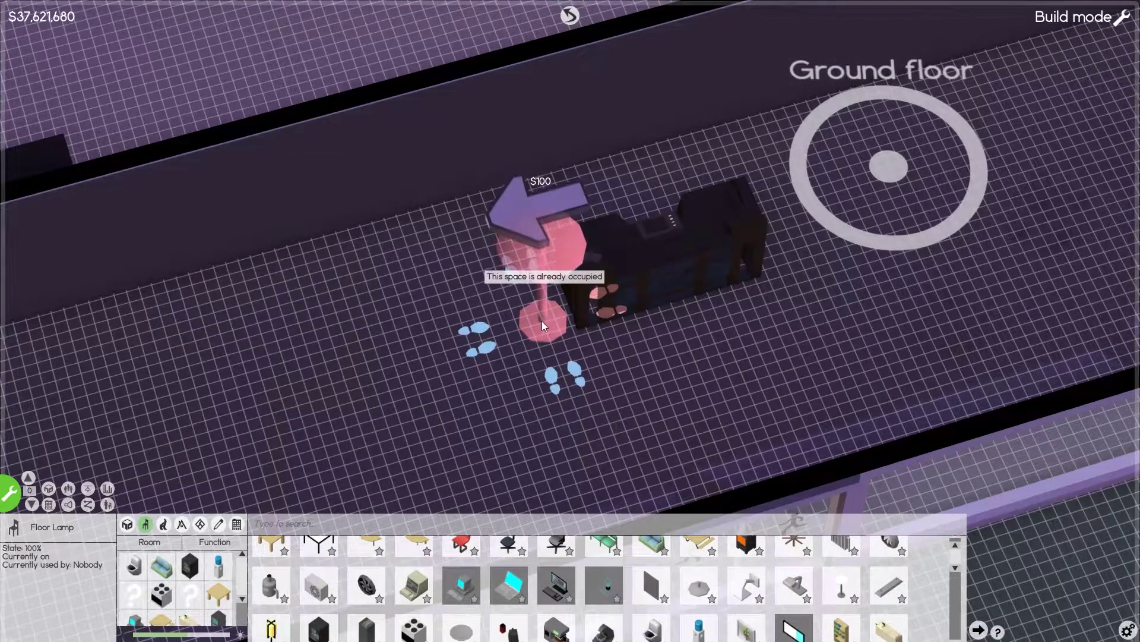
key(r)
key(r)
key(r)
click(566, 327)
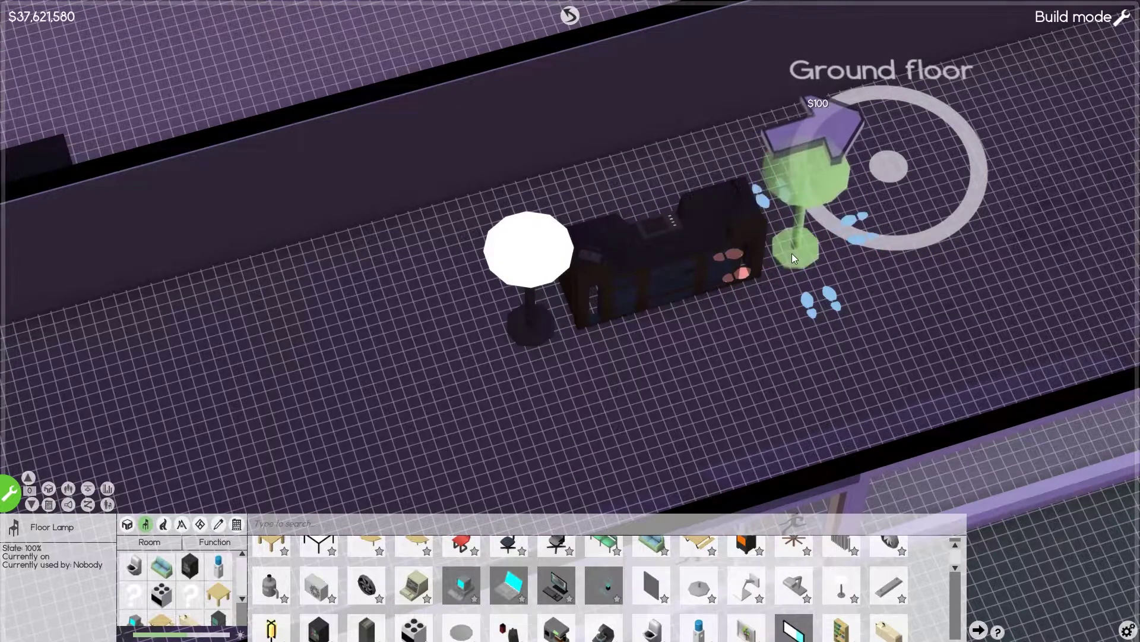
key(r)
click(772, 261)
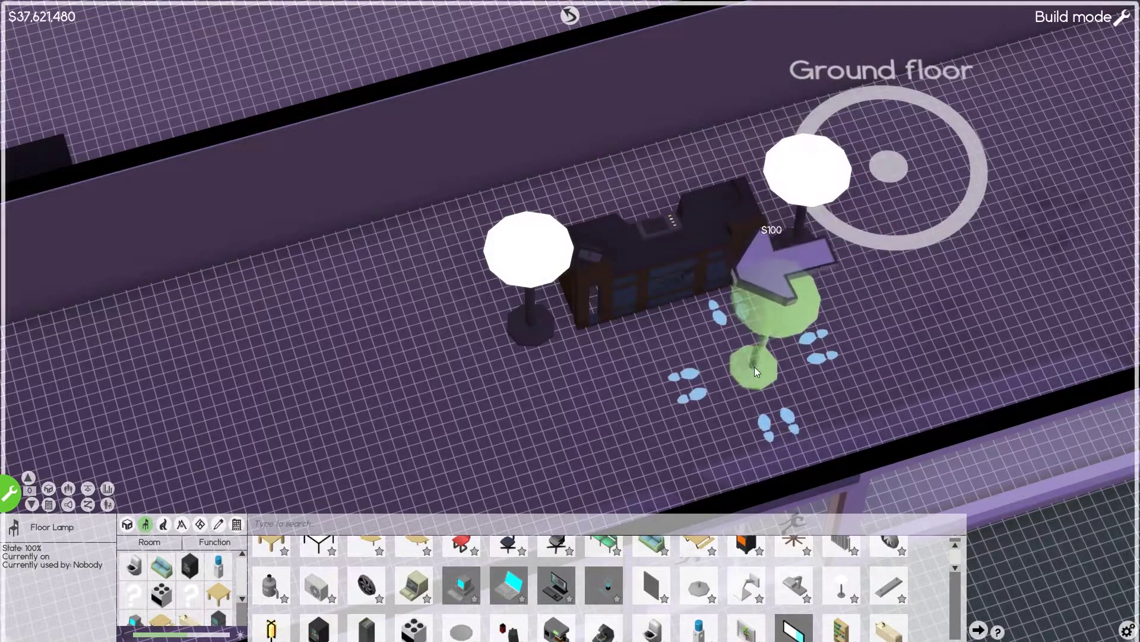
scroll(754, 367, down, 3)
scroll(743, 360, up, 3)
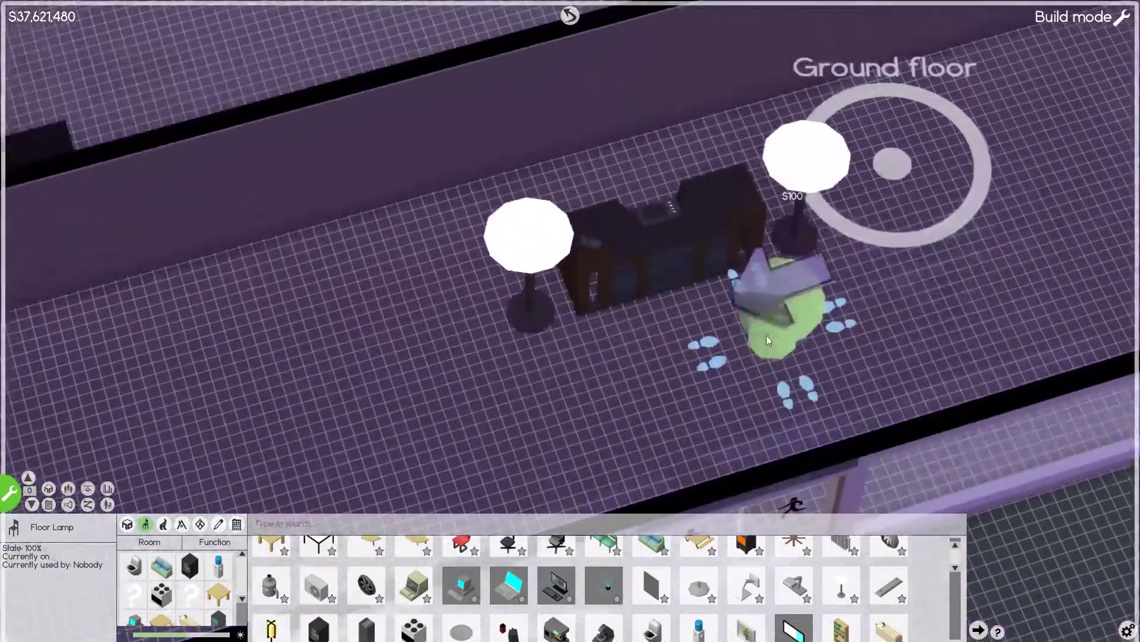
scroll(766, 335, down, 3)
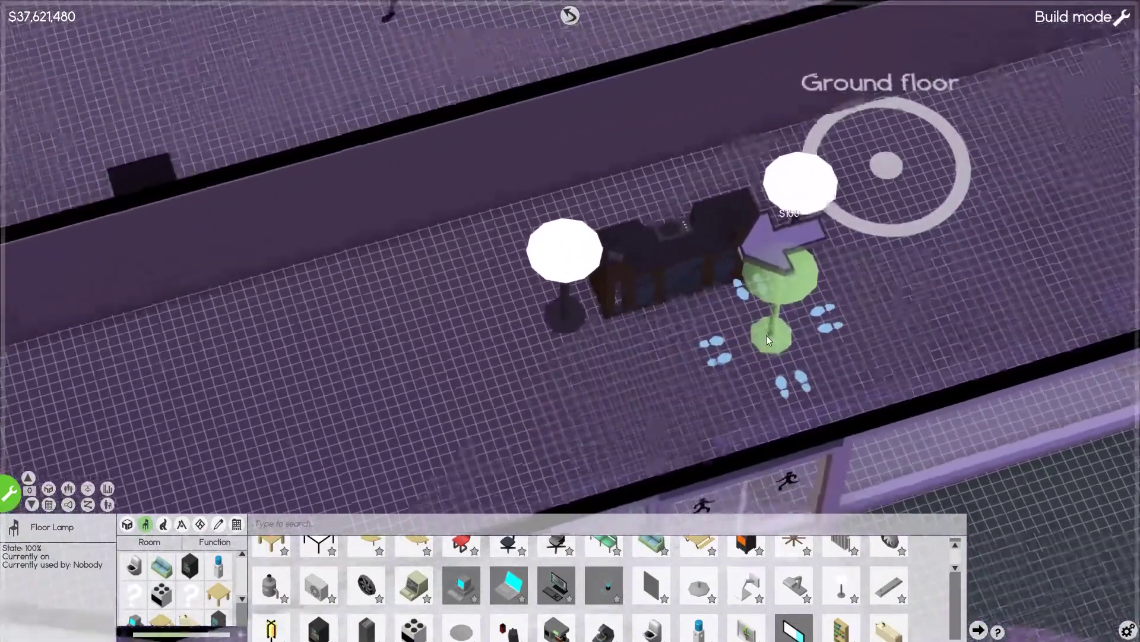
scroll(766, 335, down, 3)
right_click(832, 333)
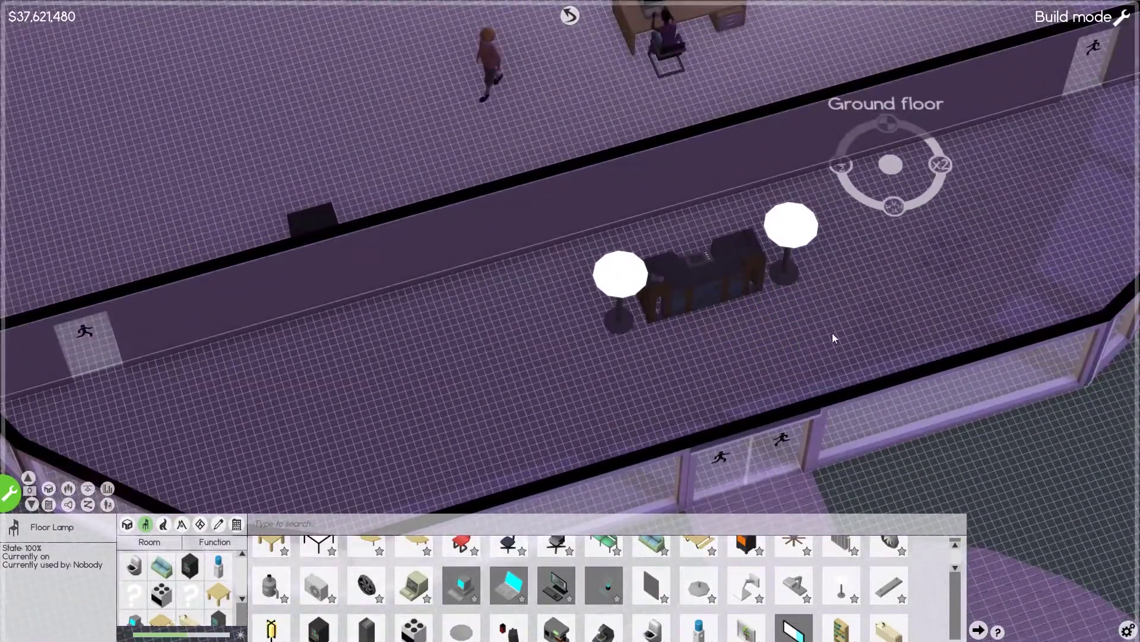
scroll(833, 333, down, 3)
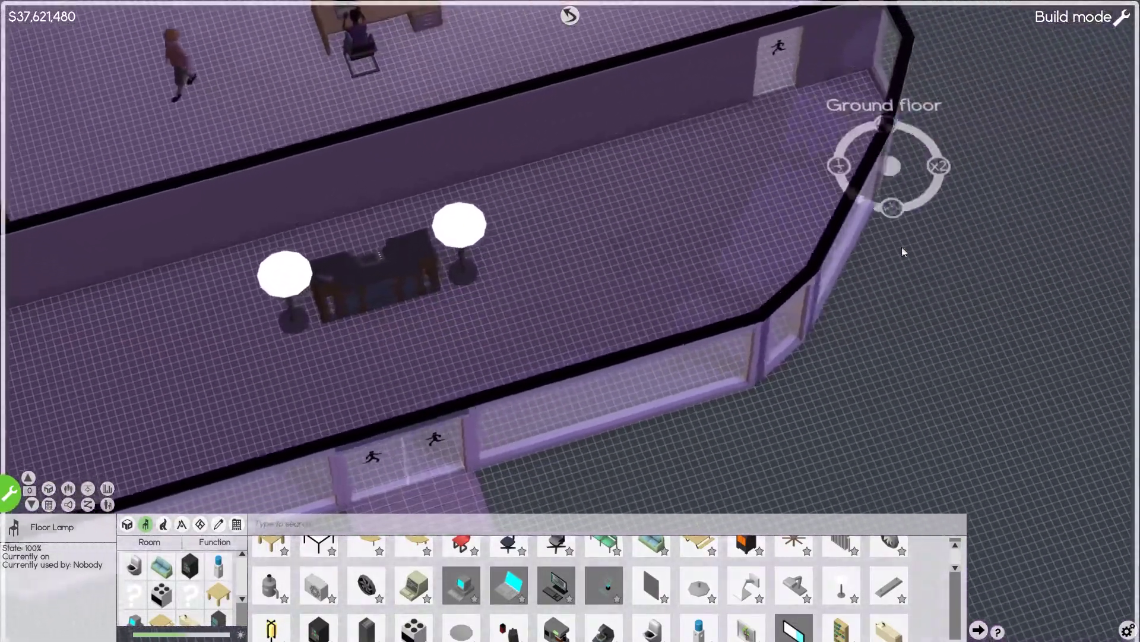
click(889, 185)
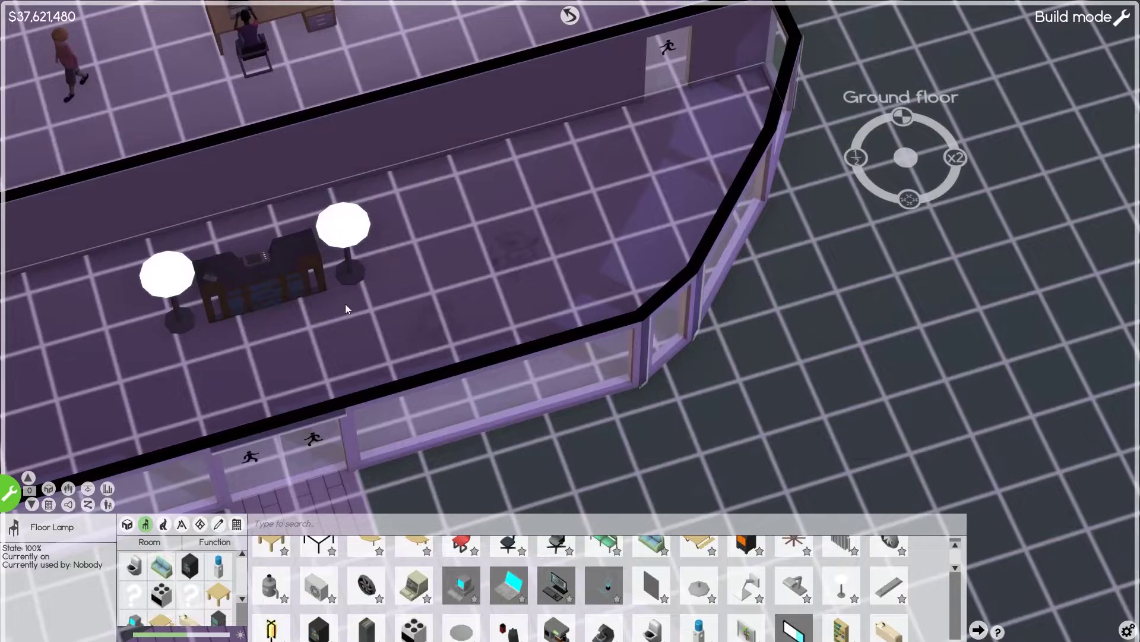
scroll(345, 304, down, 3)
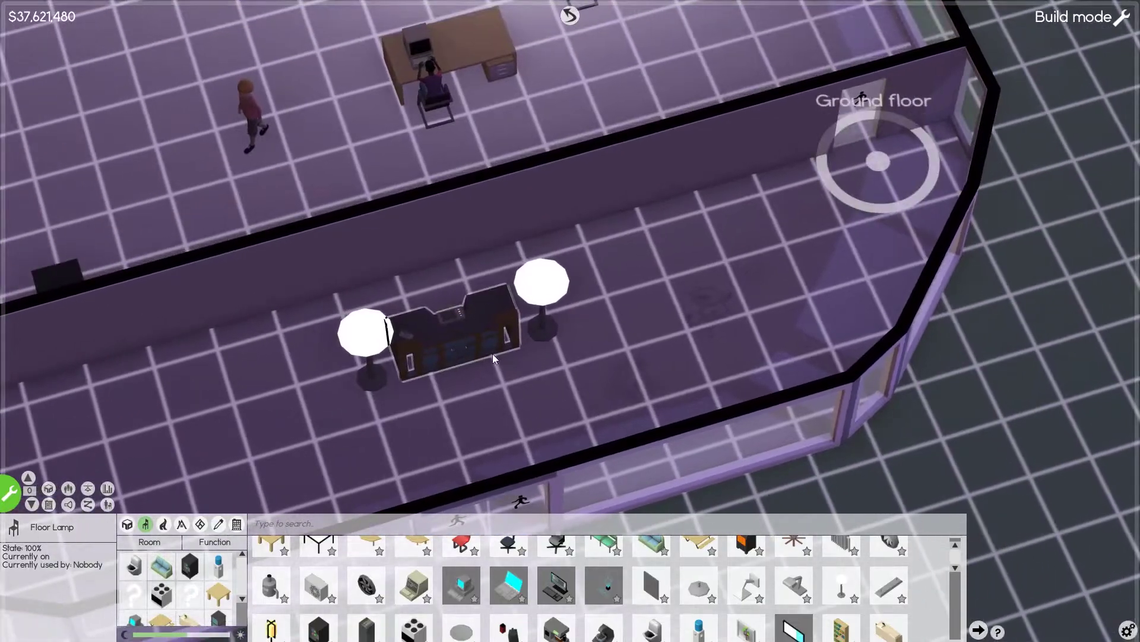
scroll(549, 341, down, 3)
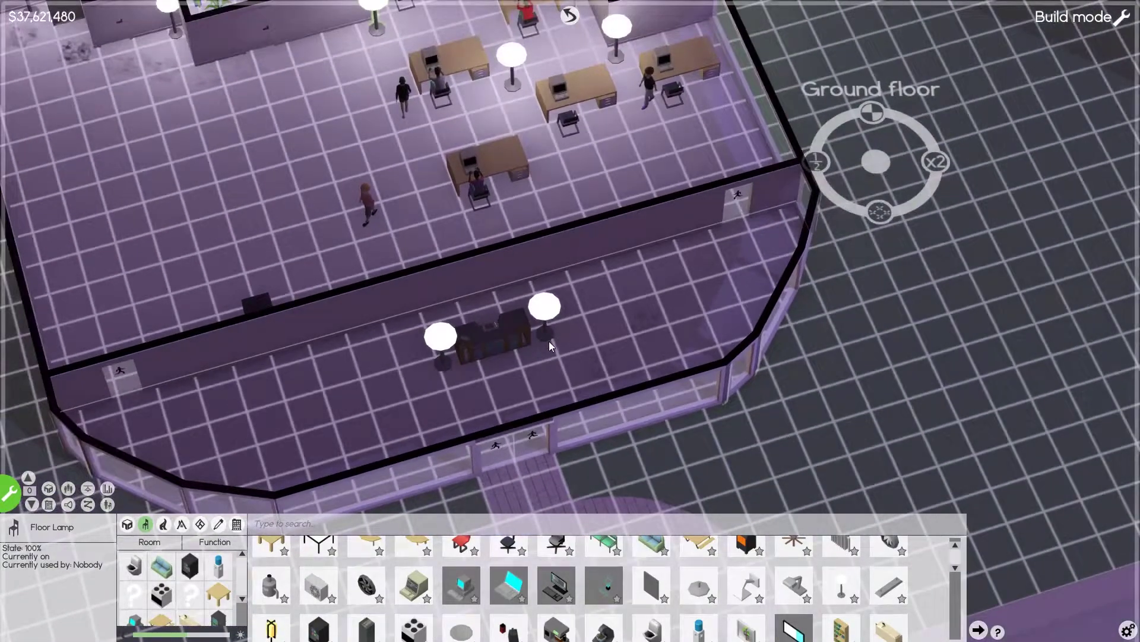
Sell one office floor lamp and leave build mode
key(w)
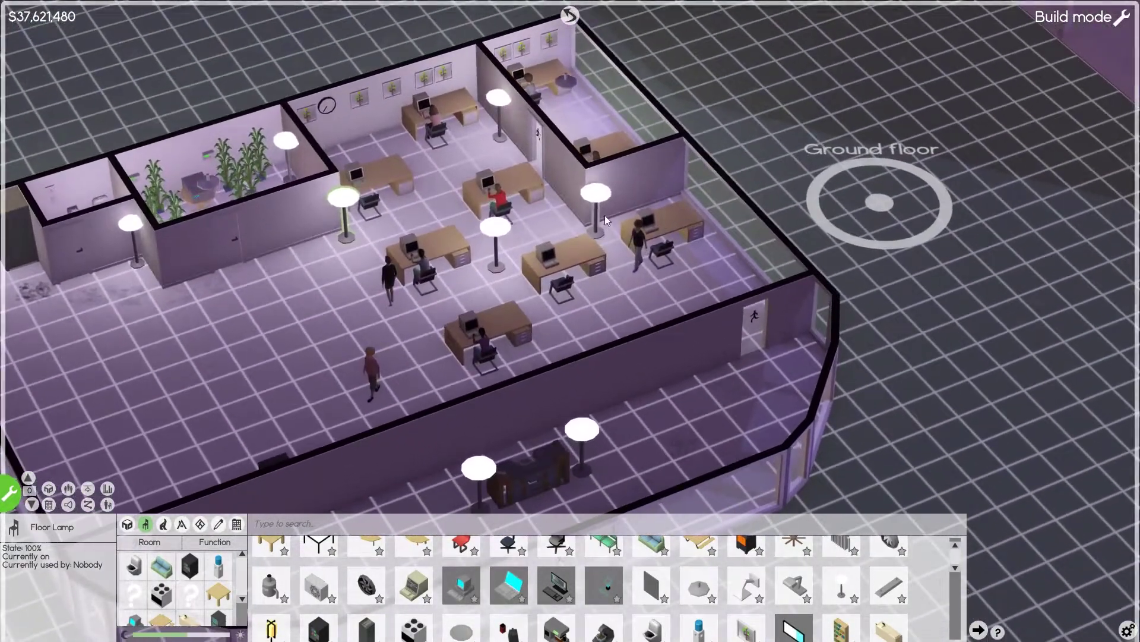
key(s)
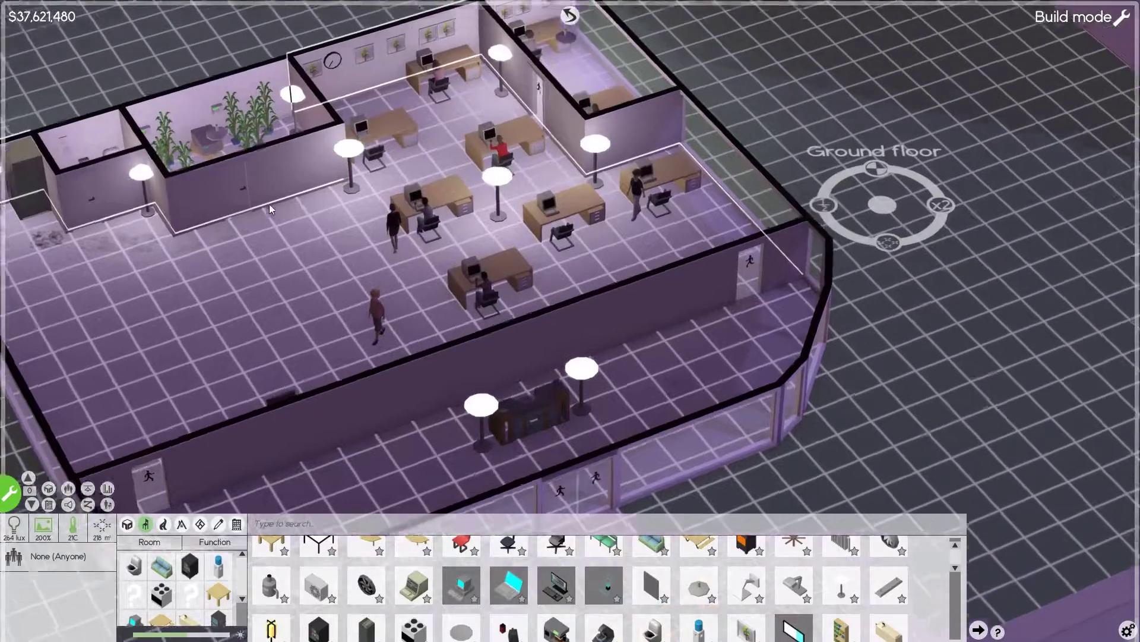
key(w)
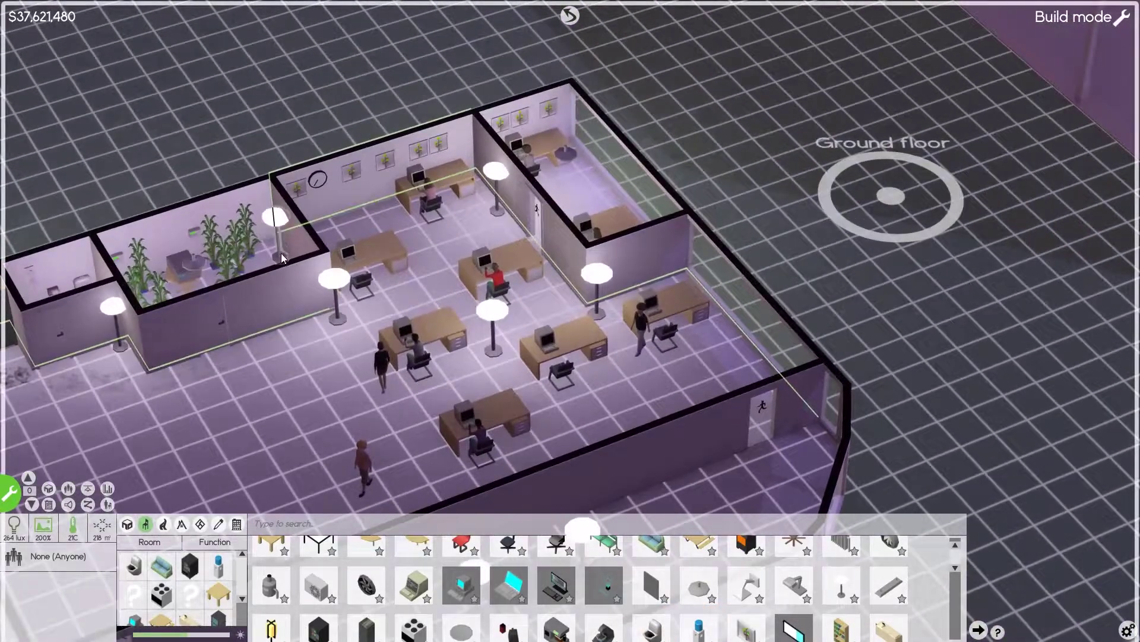
right_click(280, 258)
click(276, 197)
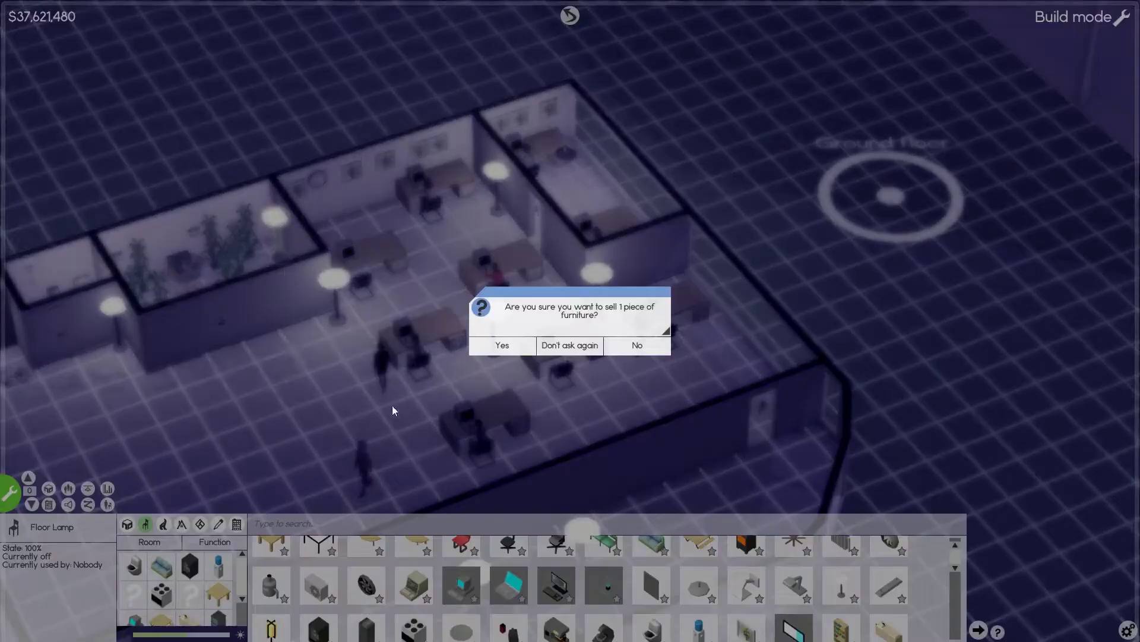
click(501, 345)
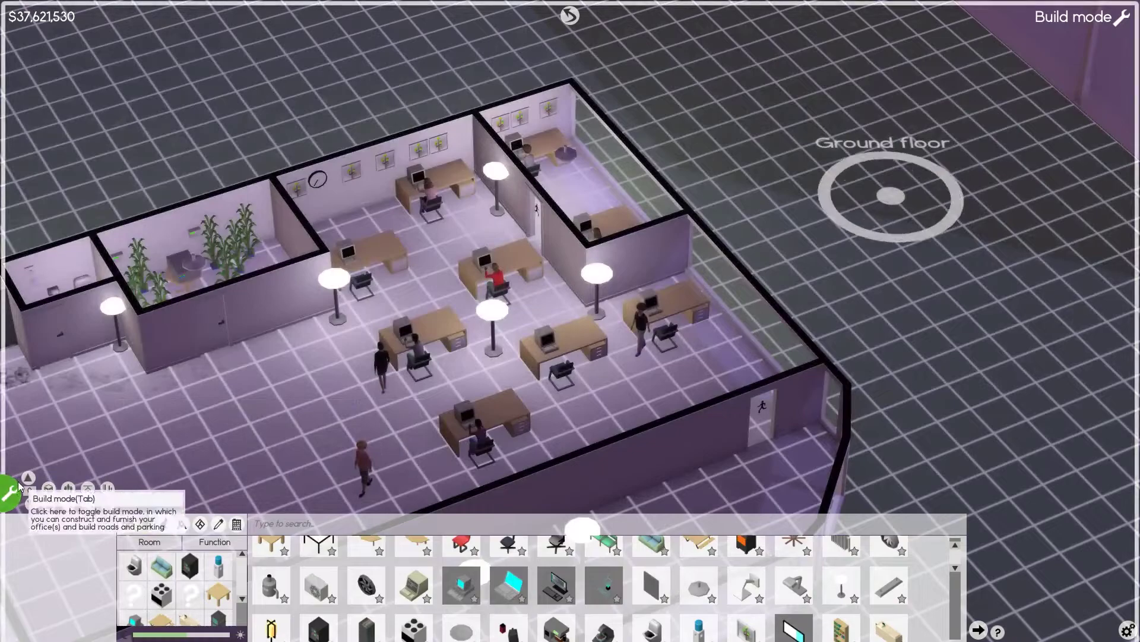
key(Escape)
key(s)
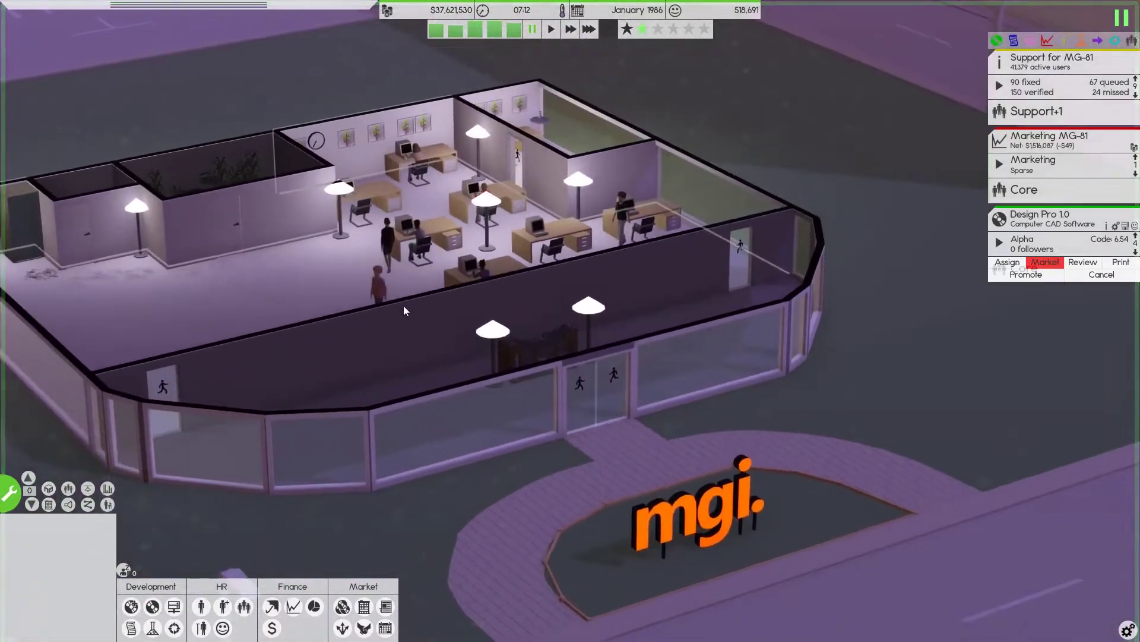
scroll(384, 329, up, 3)
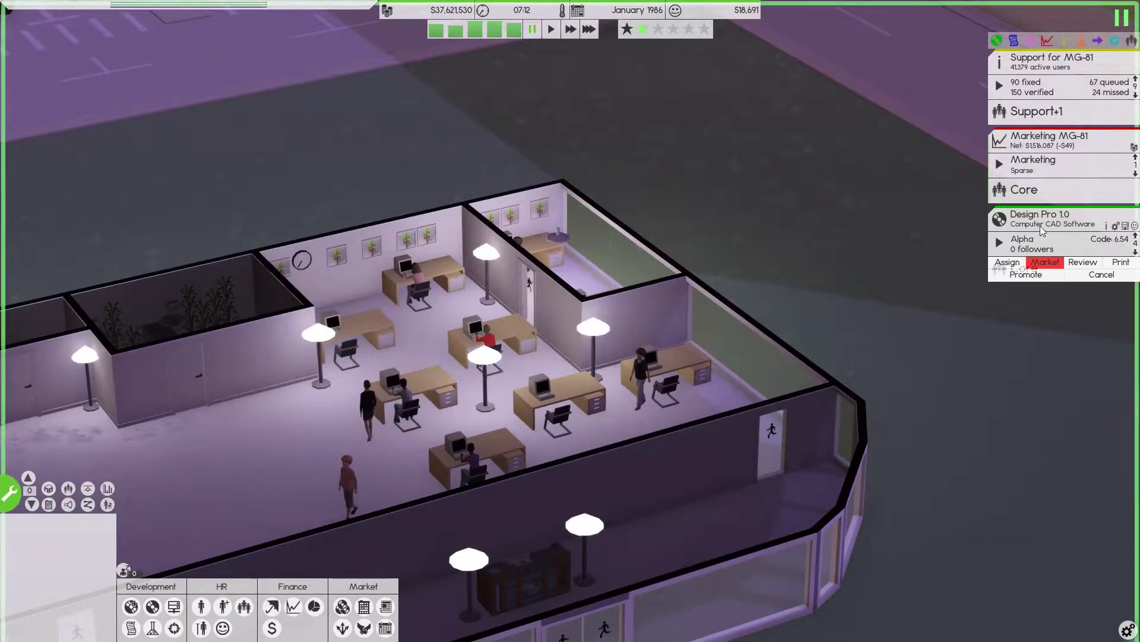
Check the Marketing MG-81 task options, then view the basement floor in build mode
click(1044, 136)
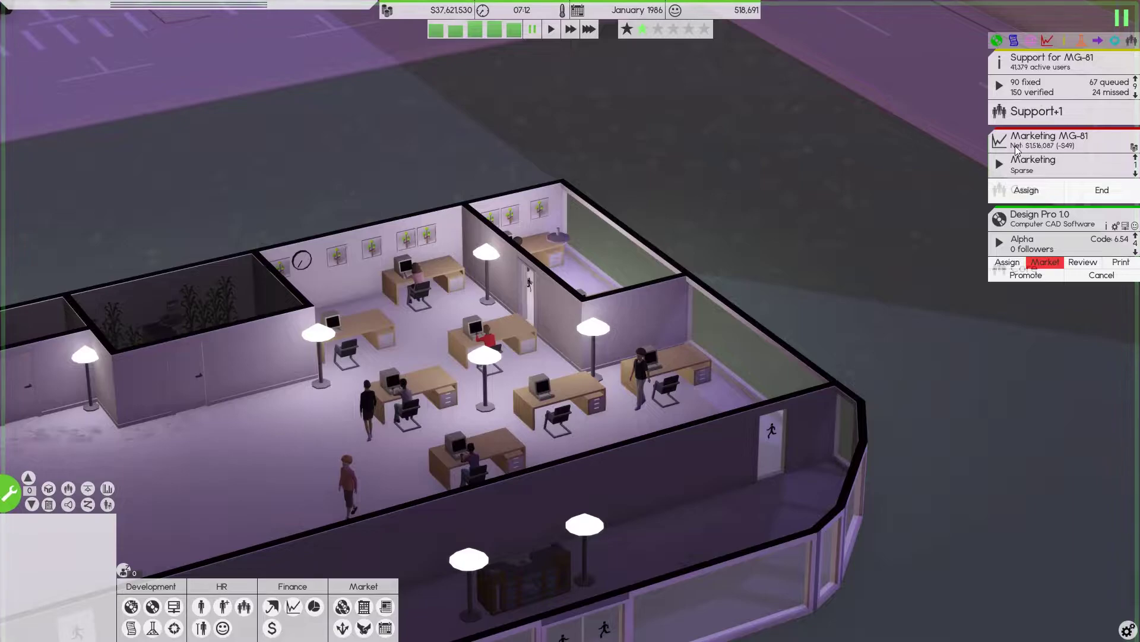
click(1019, 142)
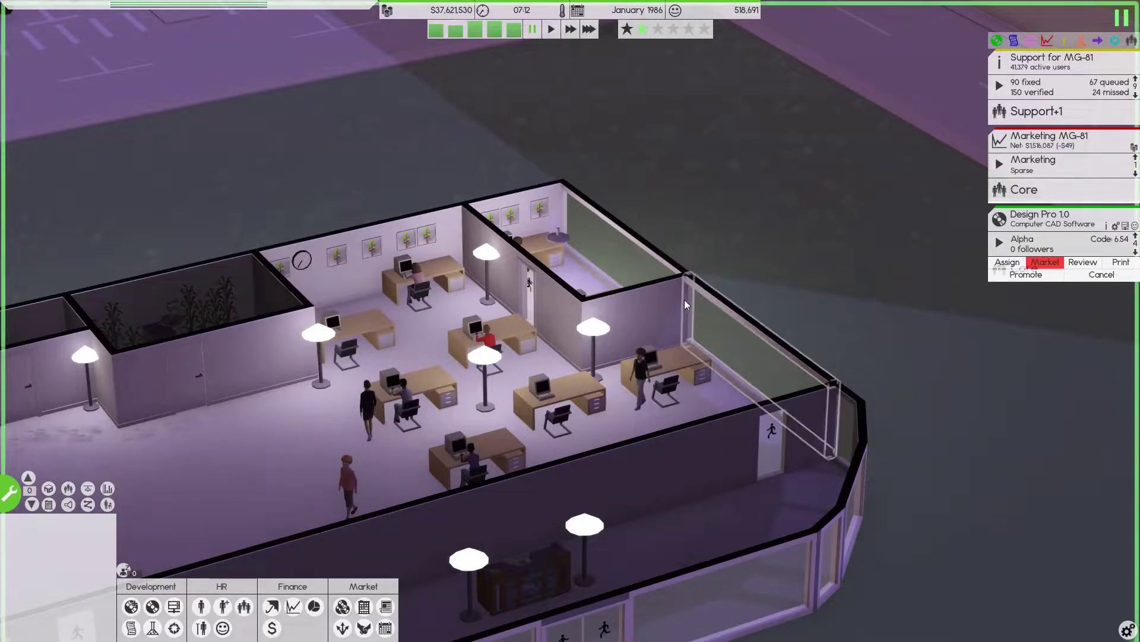
scroll(681, 301, down, 3)
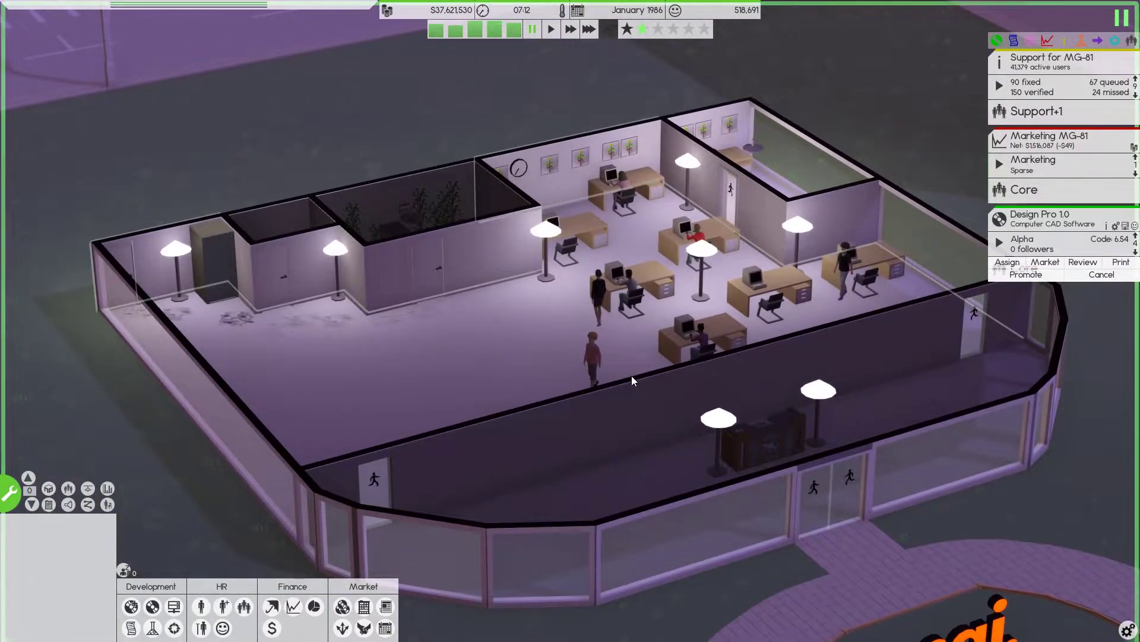
key(Page_Down)
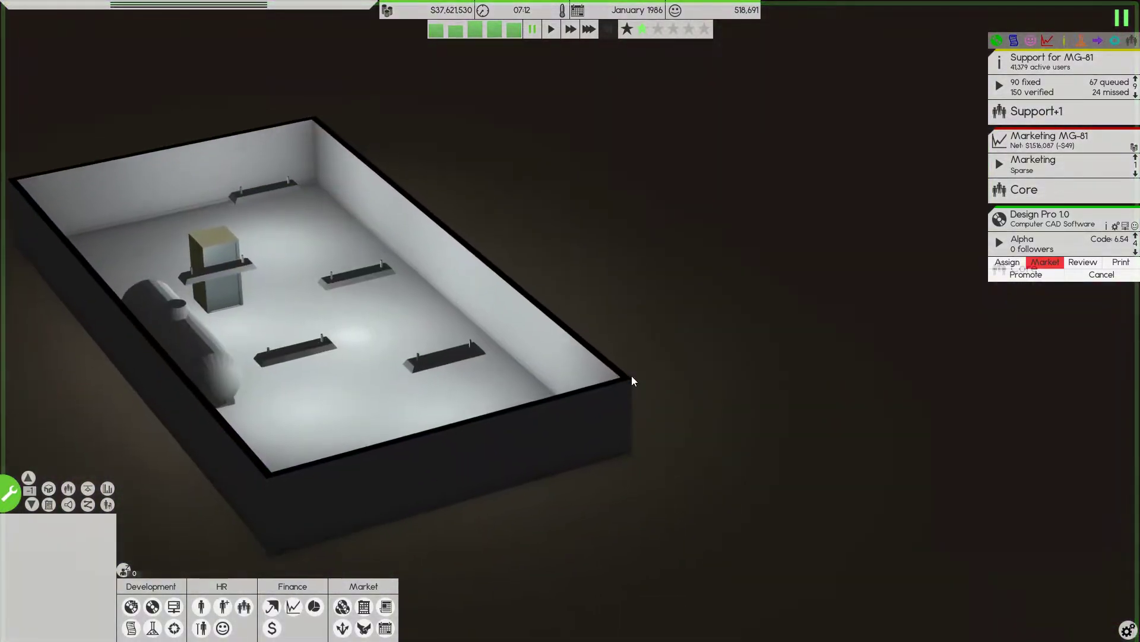
scroll(260, 270, up, 3)
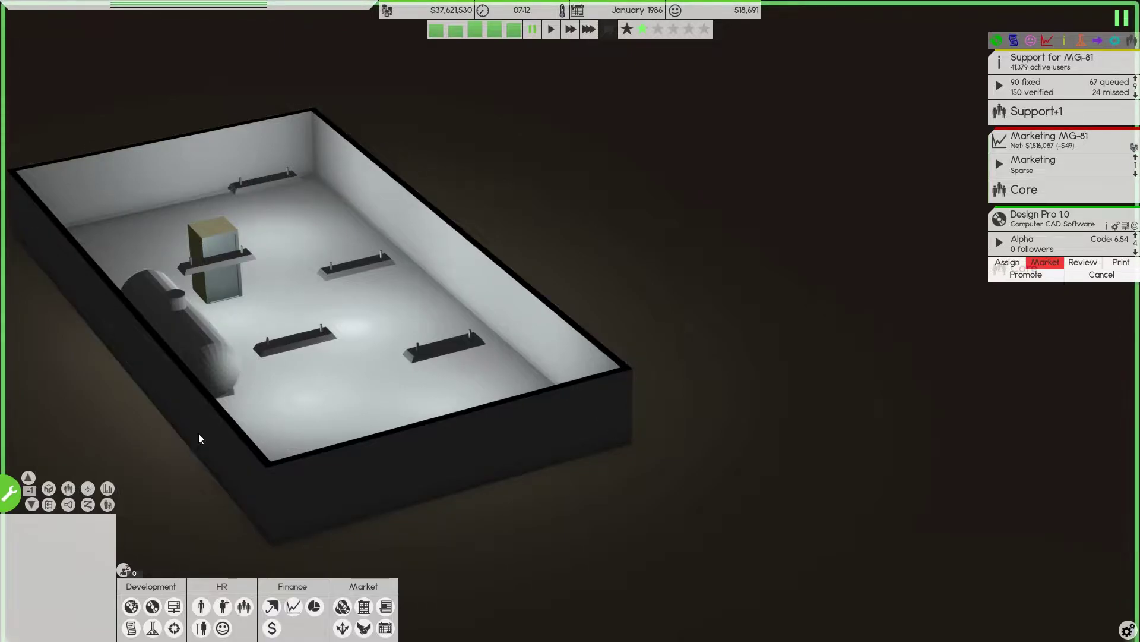
key(Page_Up)
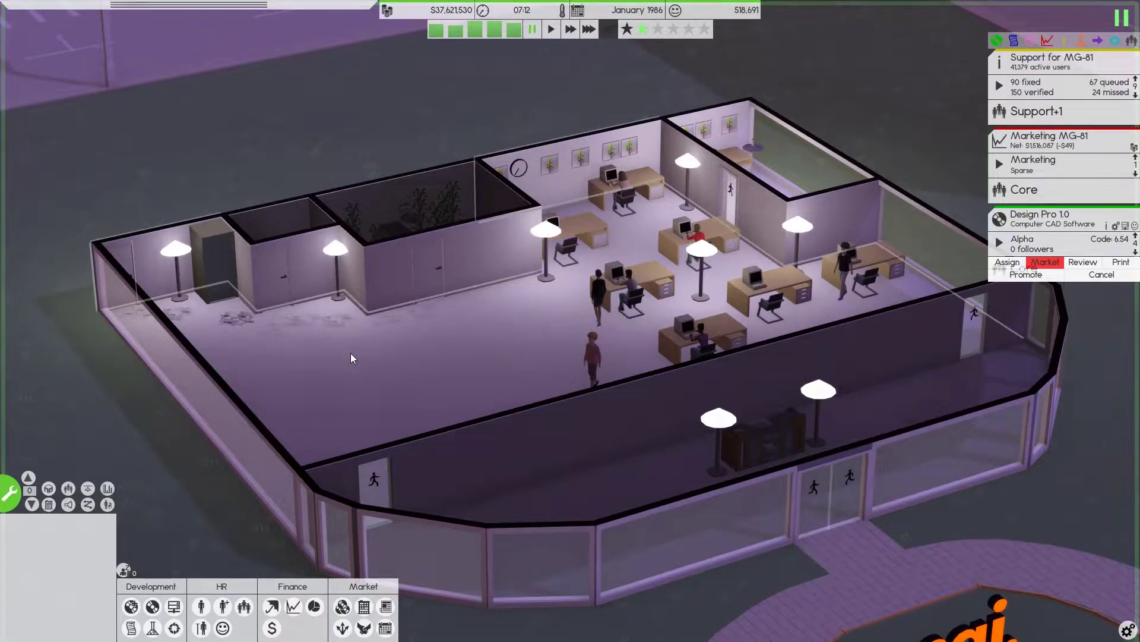
scroll(350, 353, down, 2)
key(Page_Down)
scroll(350, 353, up, 5)
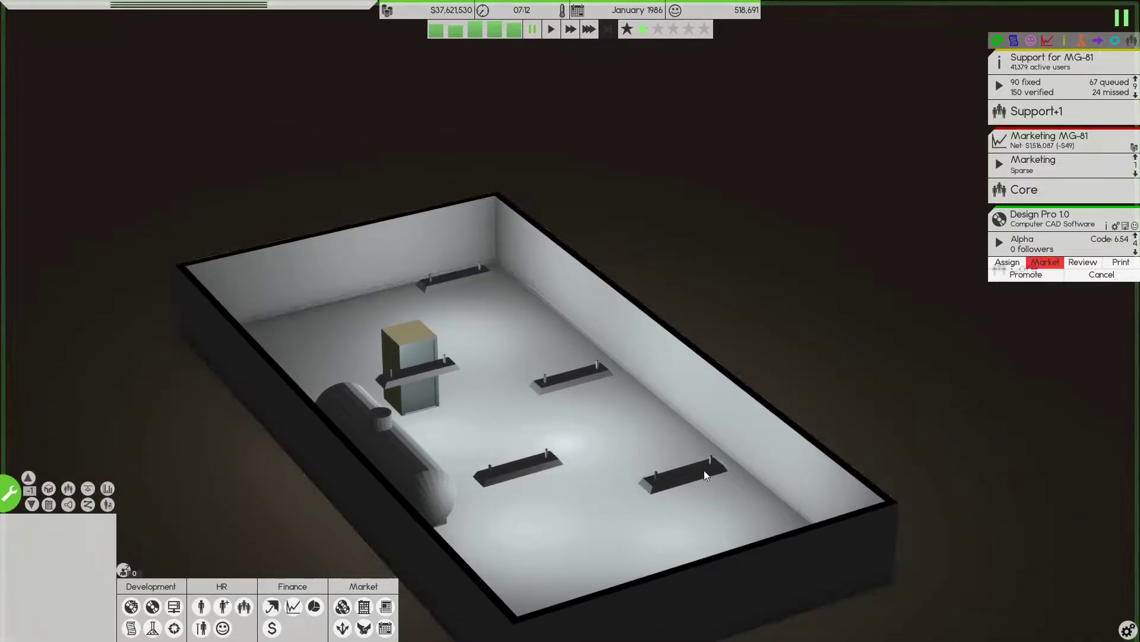
drag(618, 514, 449, 604)
scroll(533, 615, up, 3)
drag(579, 614, 557, 565)
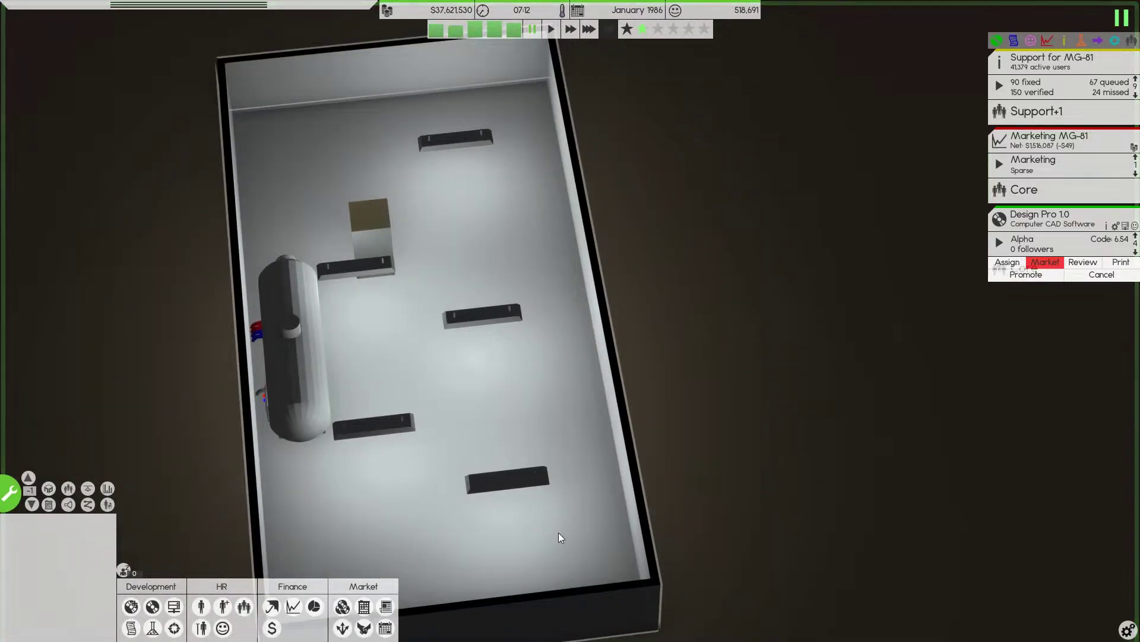
click(47, 489)
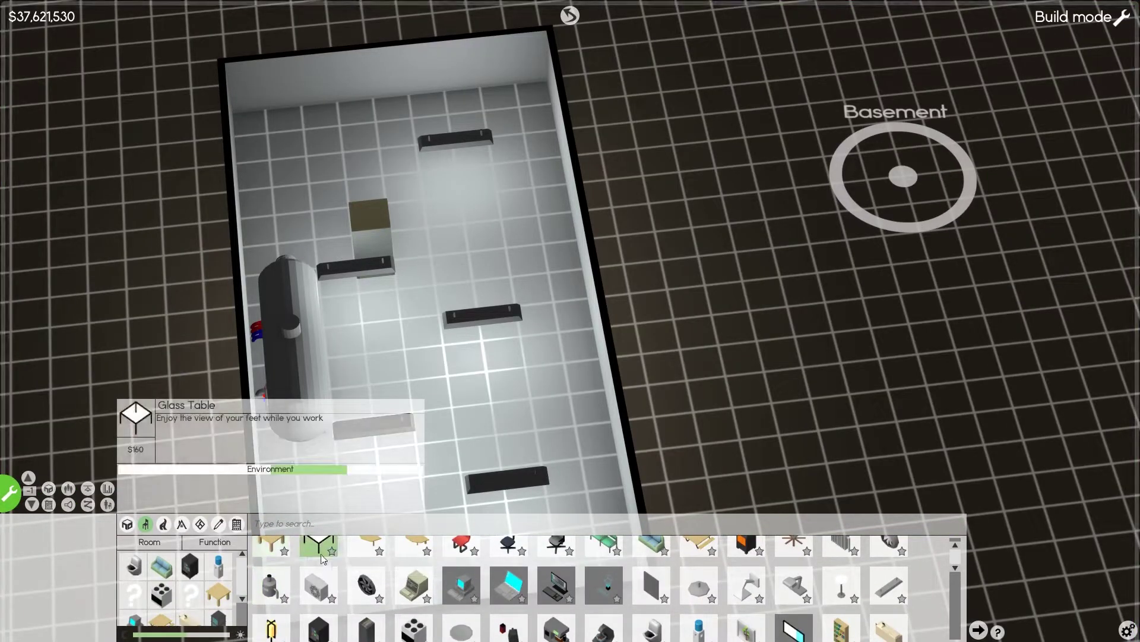
scroll(357, 570, down, 2)
scroll(446, 580, down, 2)
scroll(534, 588, down, 2)
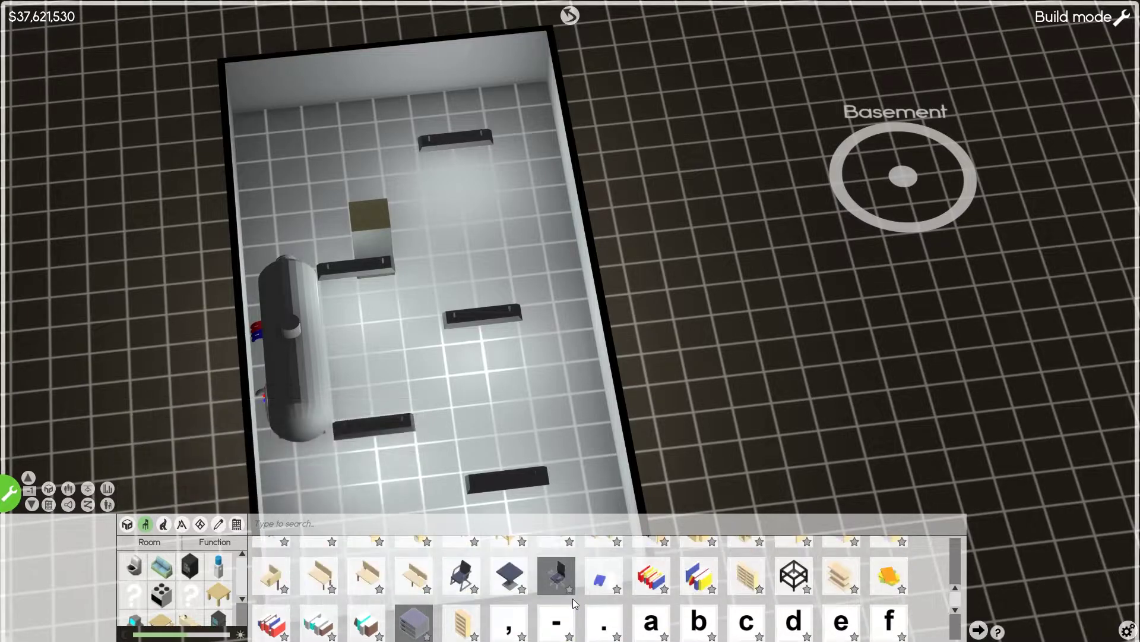
scroll(760, 595, down, 2)
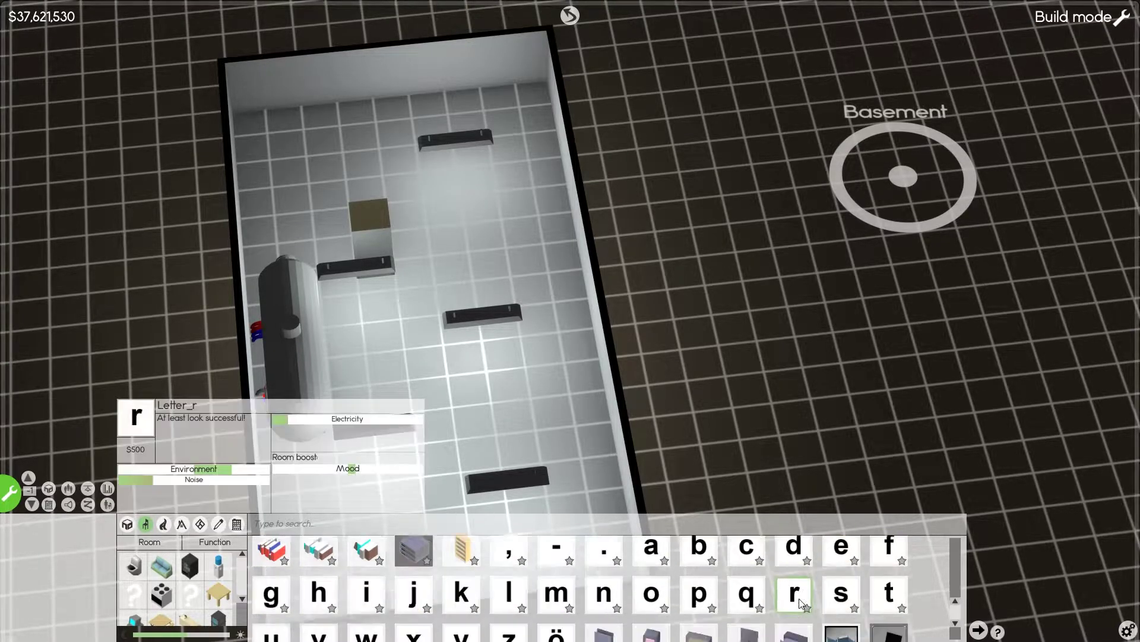
scroll(760, 596, down, 1)
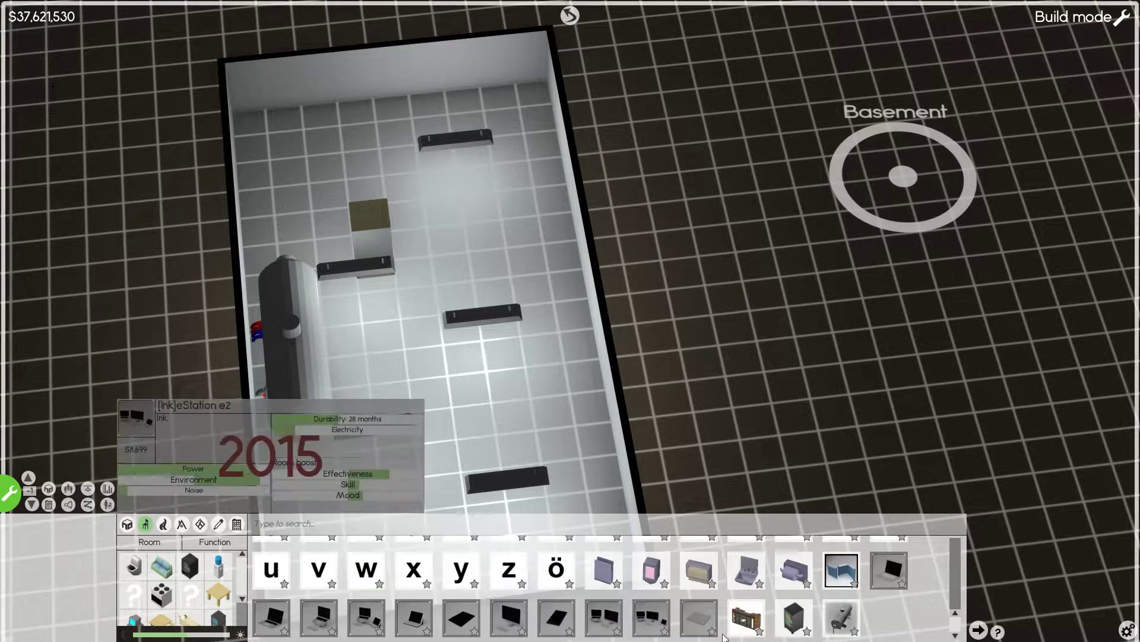
scroll(764, 573, up, 1)
scroll(764, 572, up, 2)
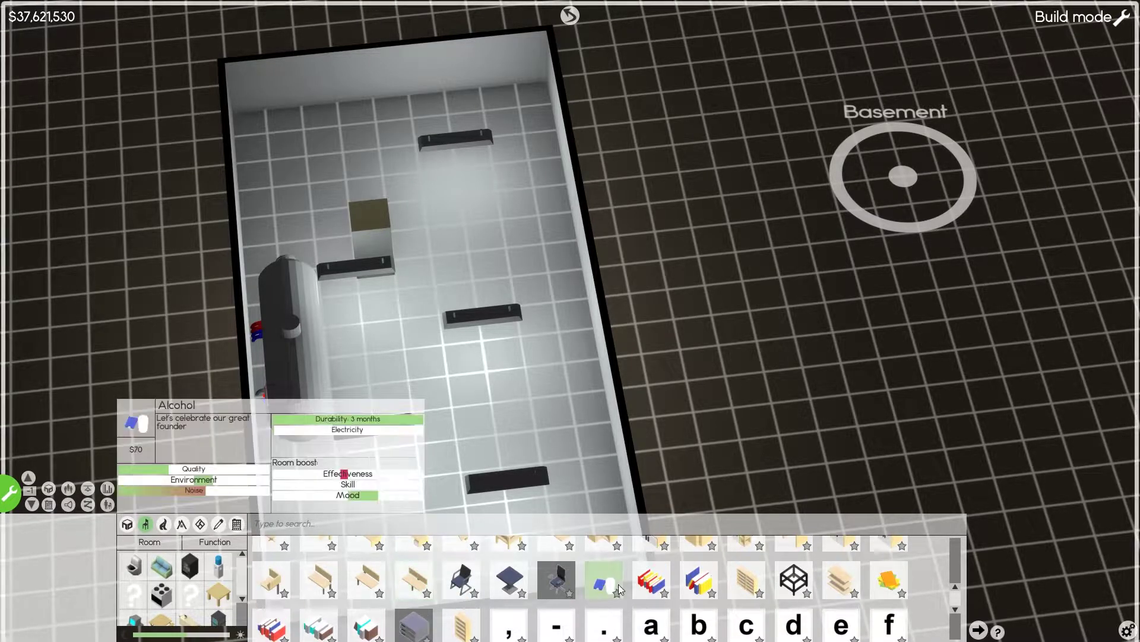
scroll(624, 579, up, 1)
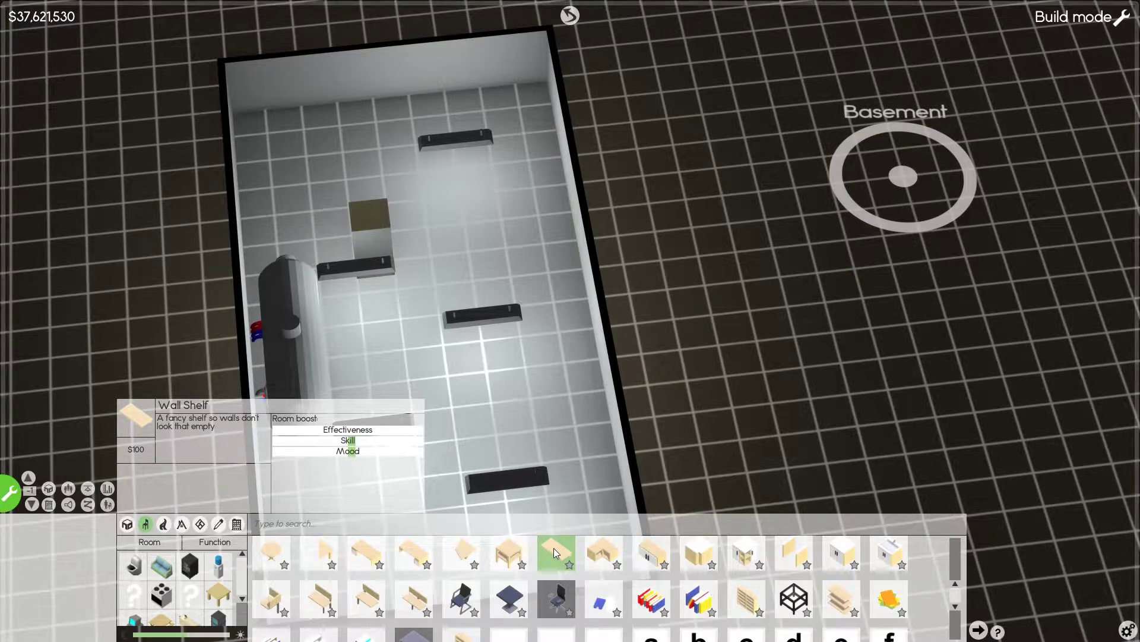
Place a rotated side table and a small product printer in the basement's top-left corner
click(510, 554)
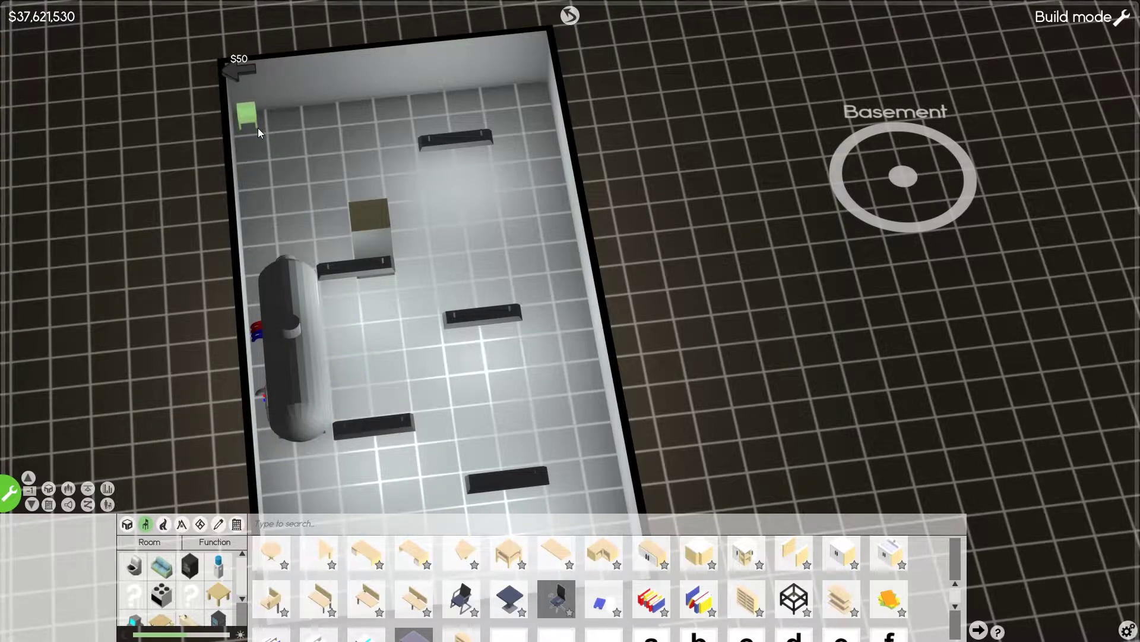
key(r)
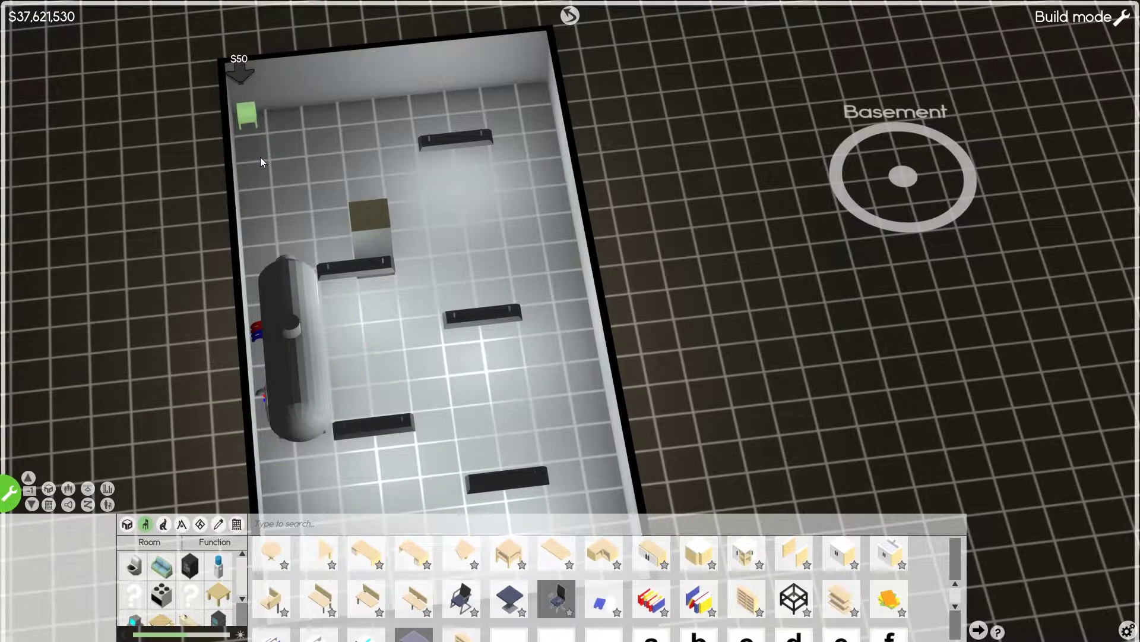
click(261, 158)
scroll(487, 580, down, 3)
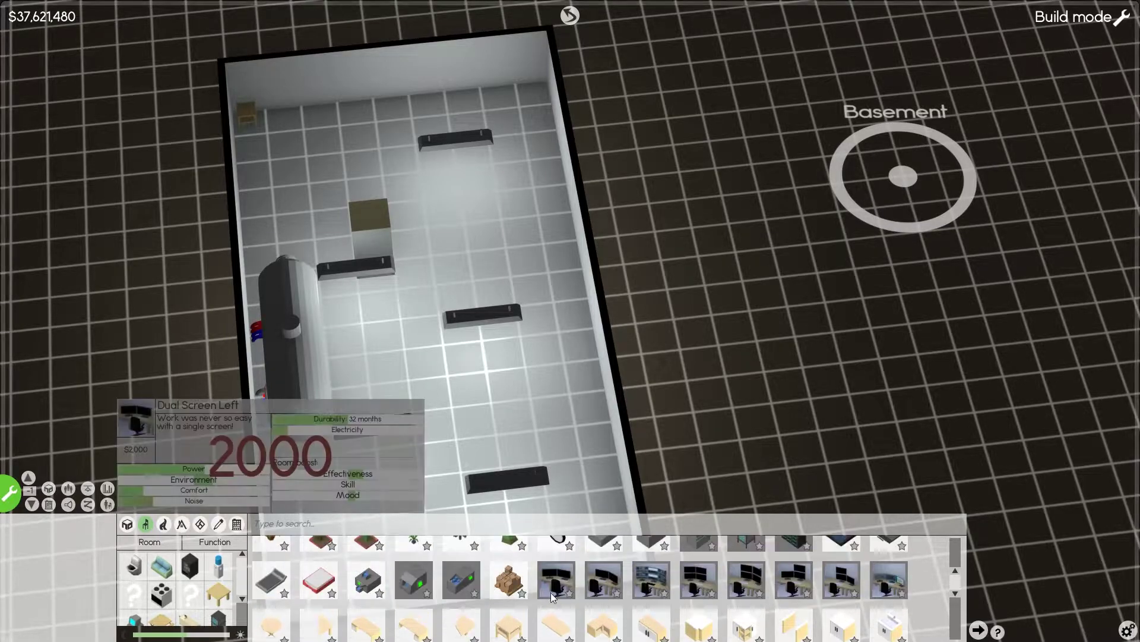
click(367, 580)
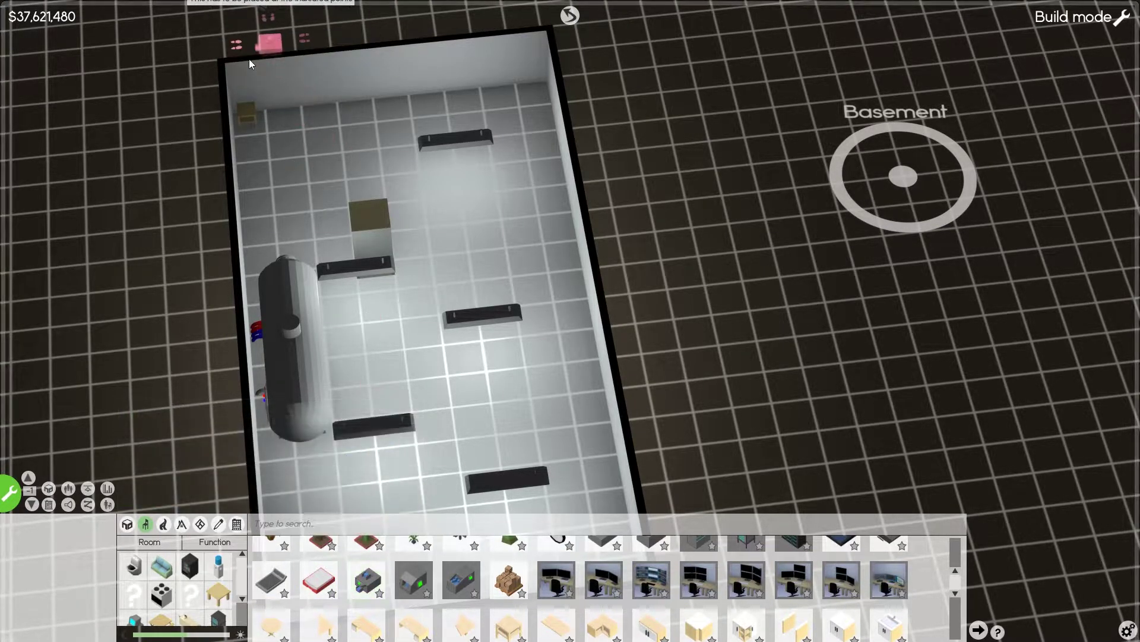
click(254, 105)
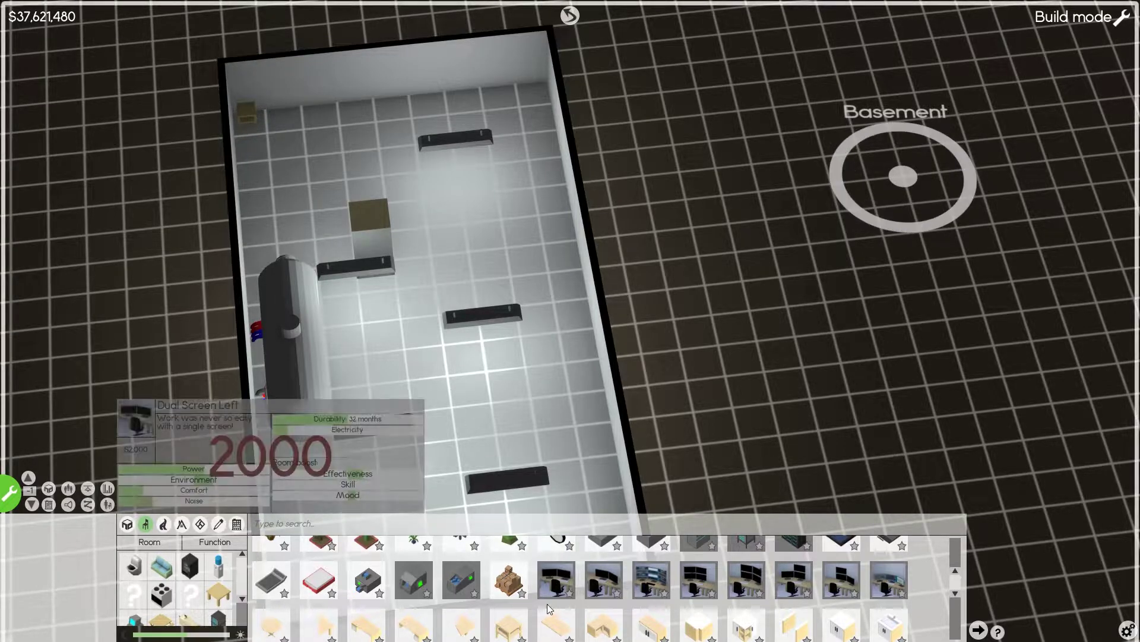
scroll(483, 577, down, 2)
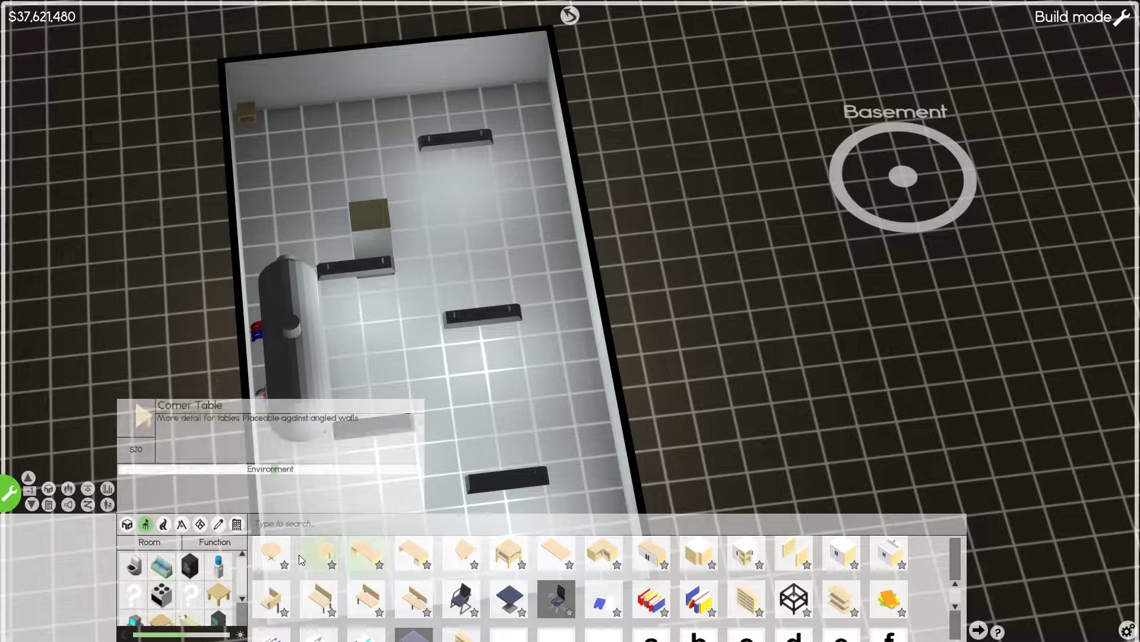
click(556, 554)
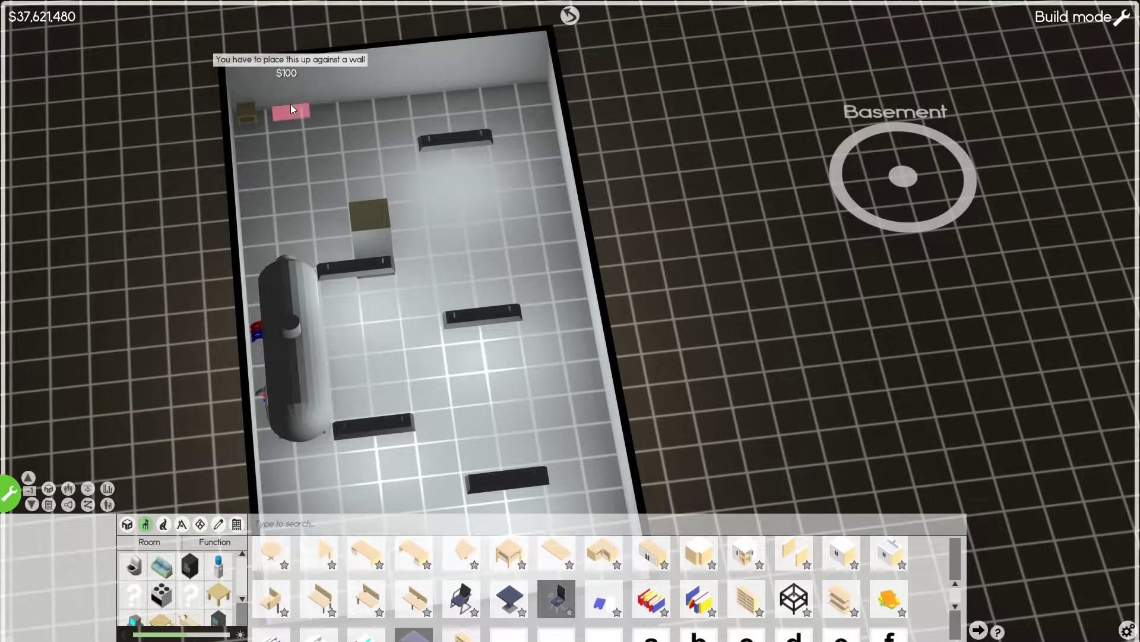
Mount a wall shelf on the top wall and set a small product printer on it
click(287, 83)
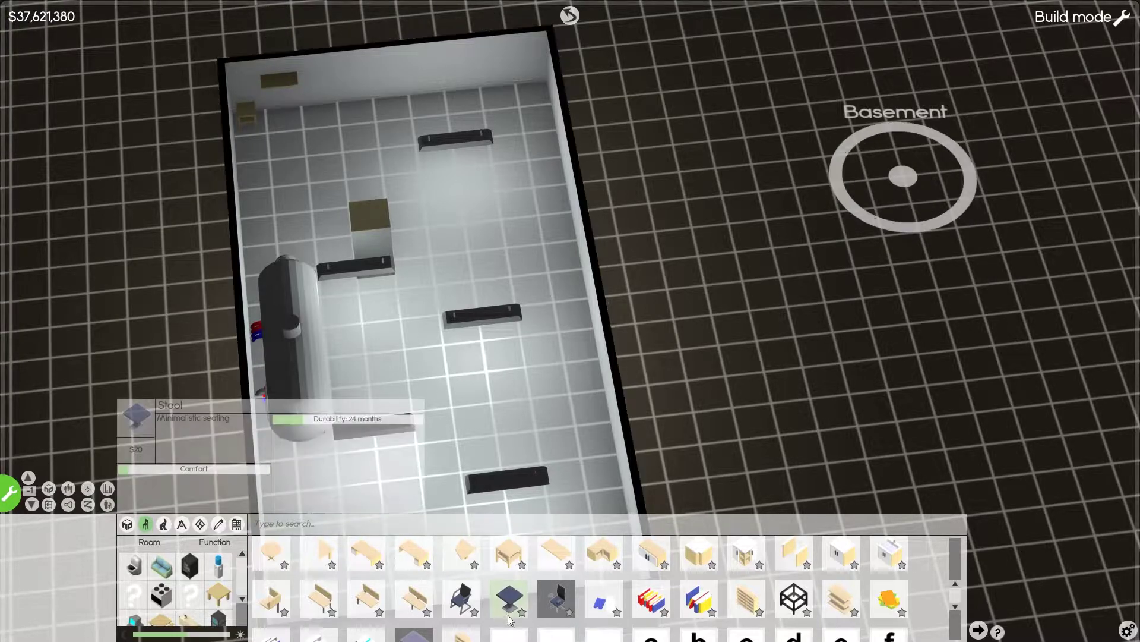
scroll(534, 580, up, 1)
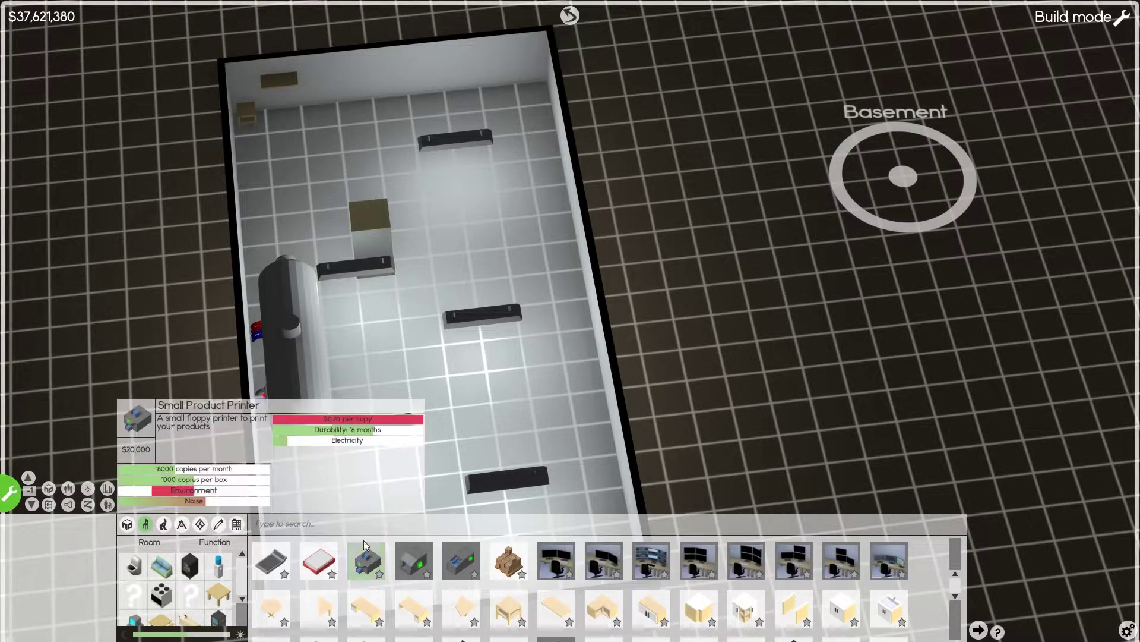
click(367, 560)
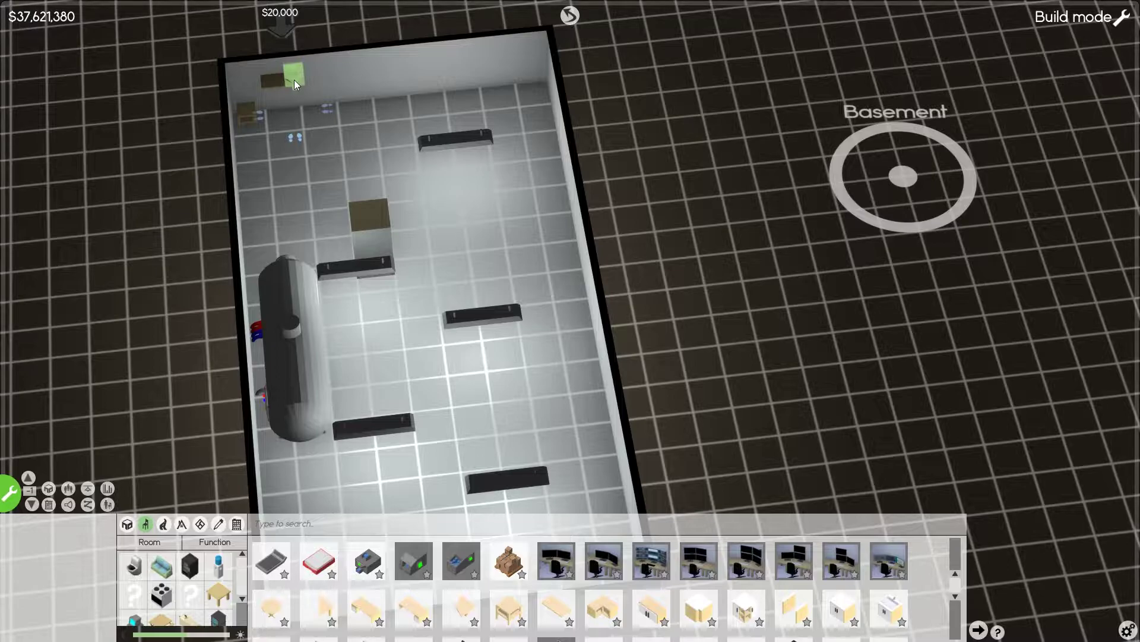
click(294, 79)
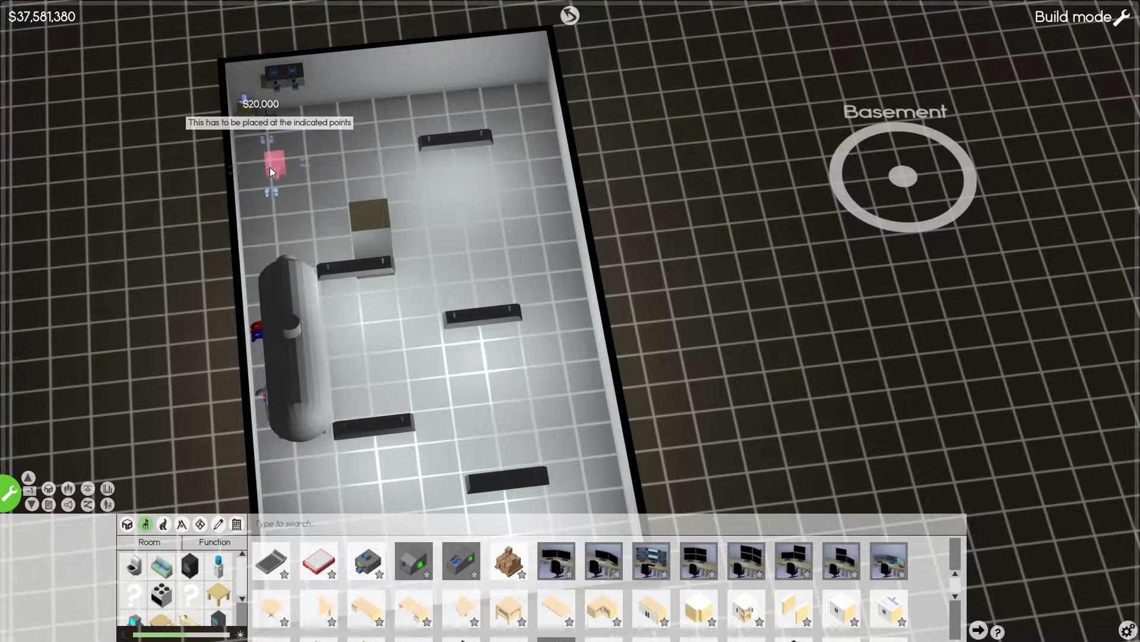
right_click(270, 166)
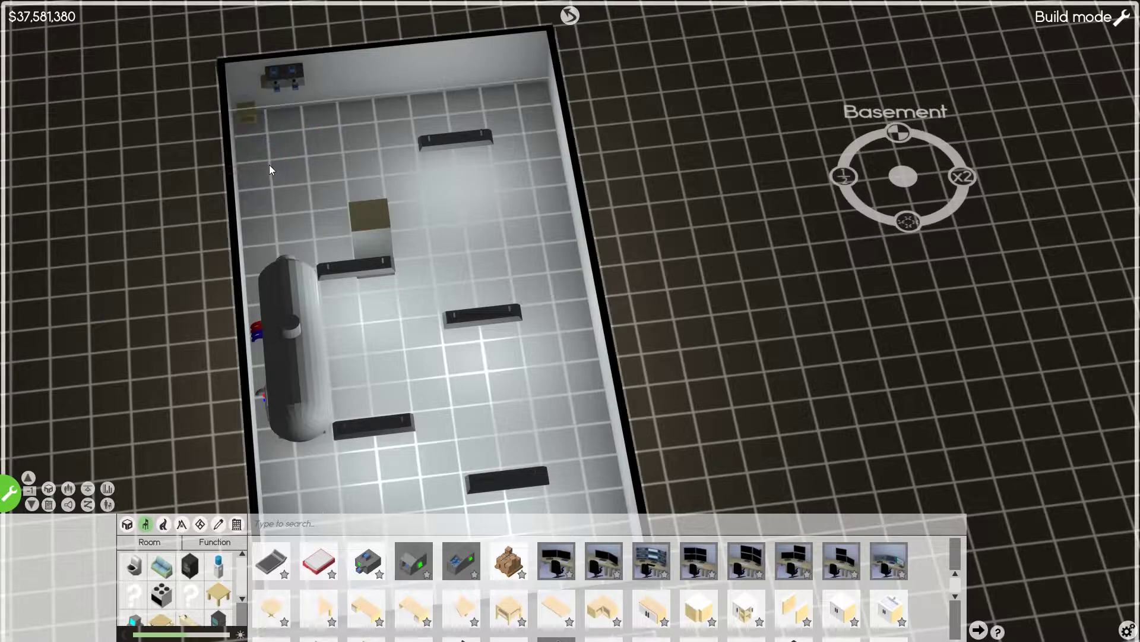
Move the side table below the shelf and put another printer on it
click(251, 108)
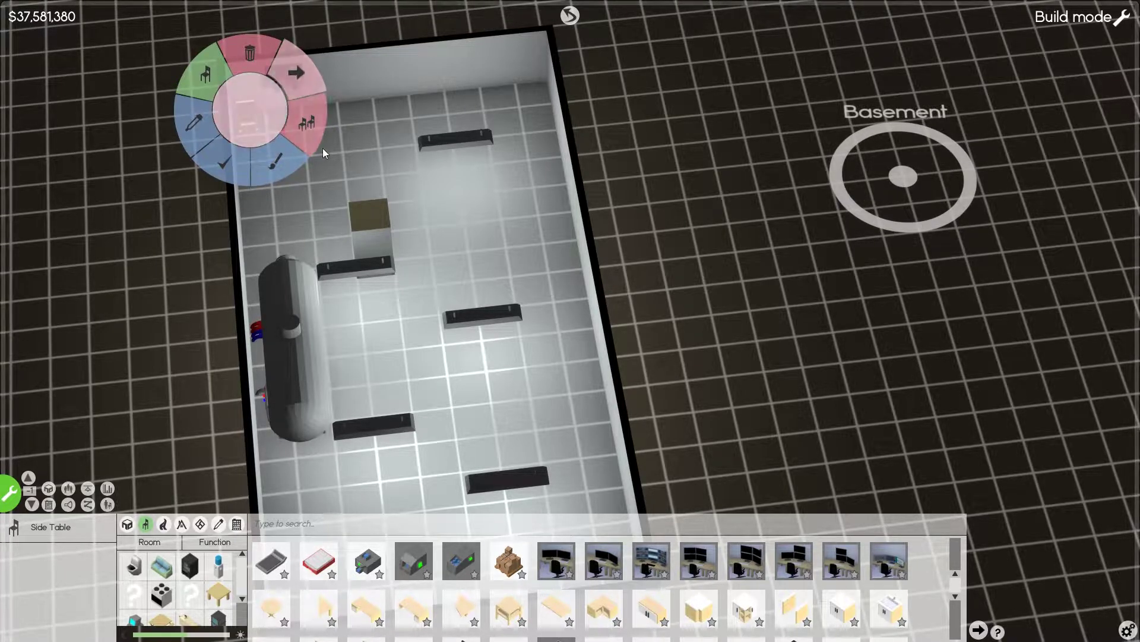
click(290, 79)
click(284, 106)
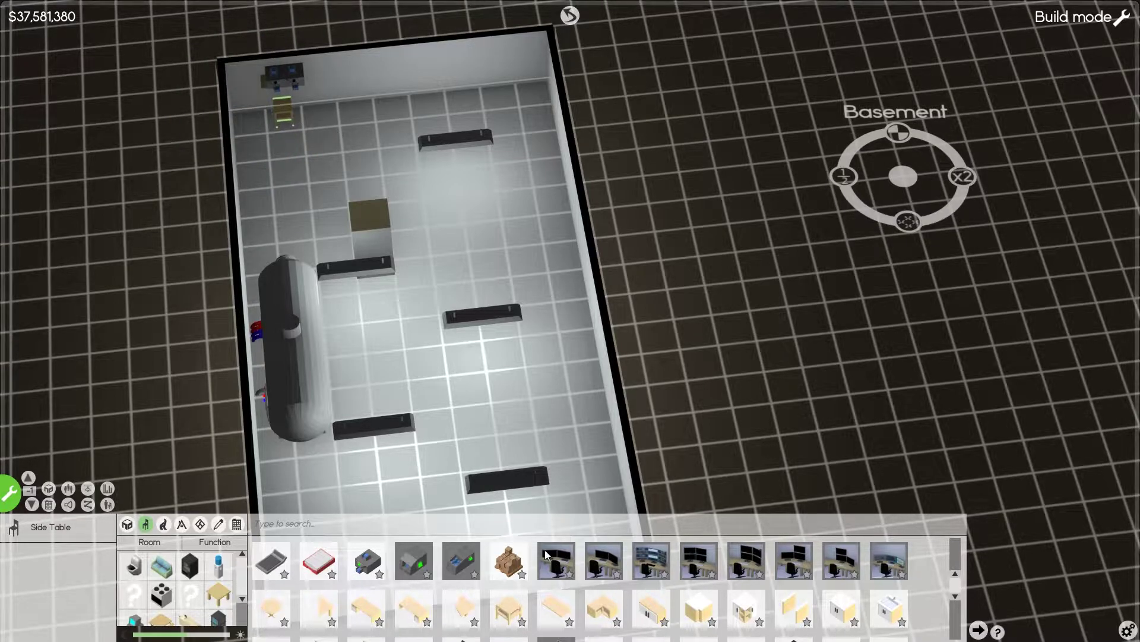
click(555, 568)
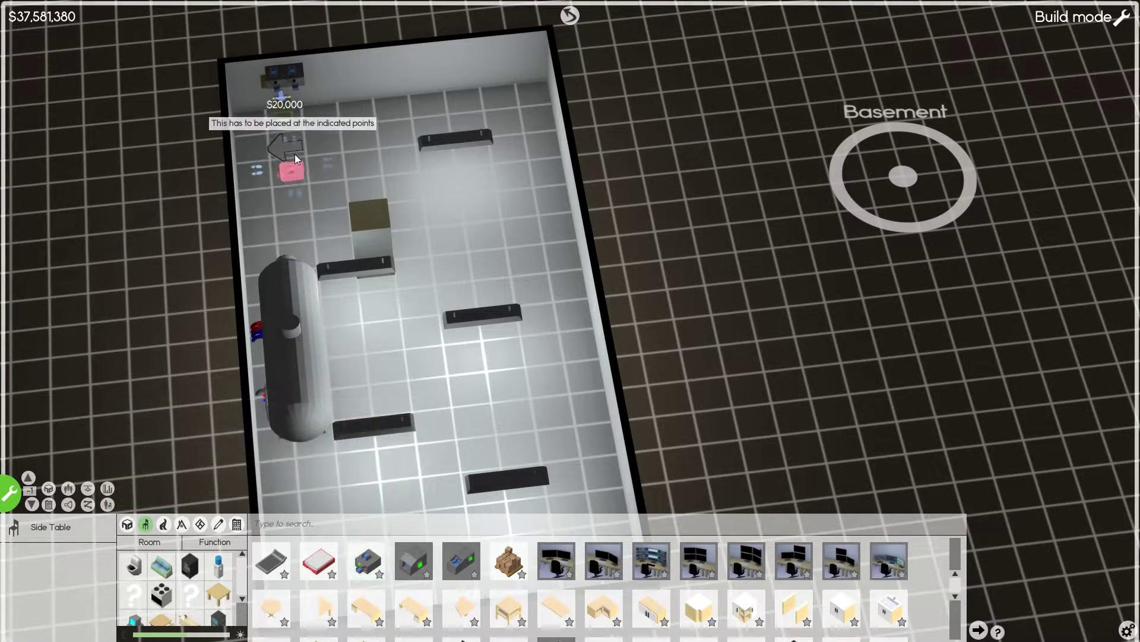
click(289, 102)
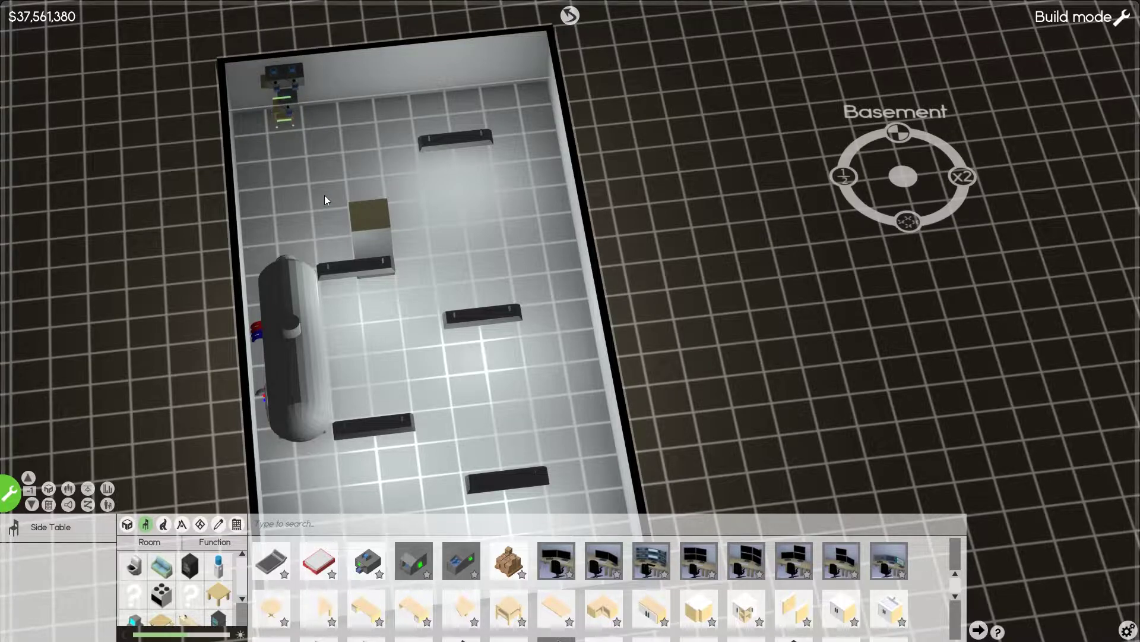
mouse_move(556, 612)
click(564, 615)
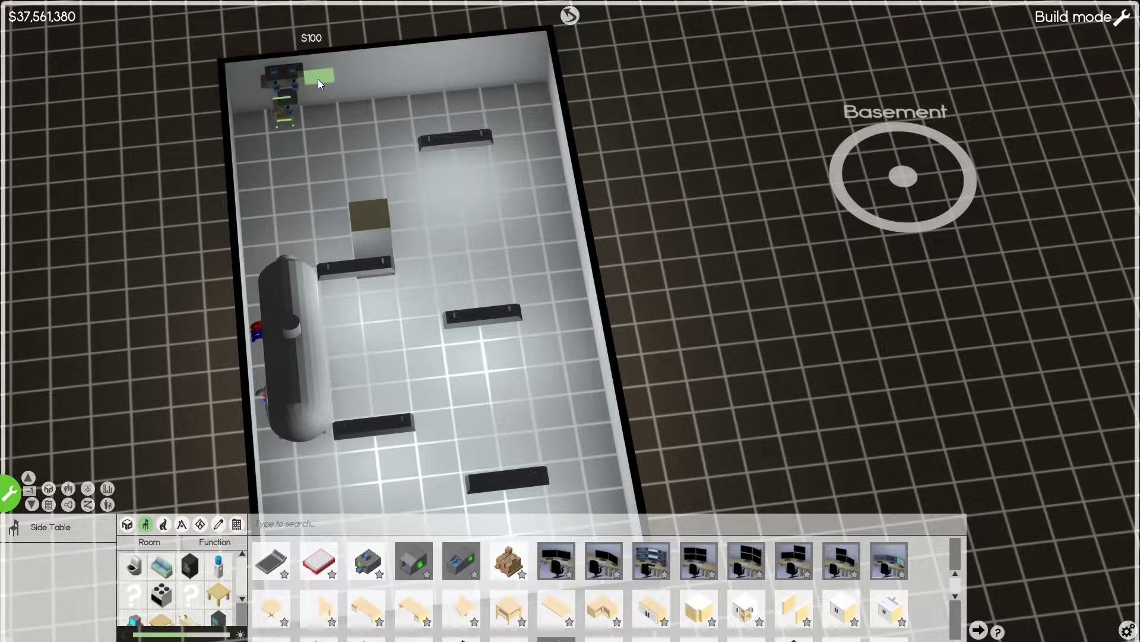
Run wall shelves along the top wall, including both corners
drag(319, 80, 522, 53)
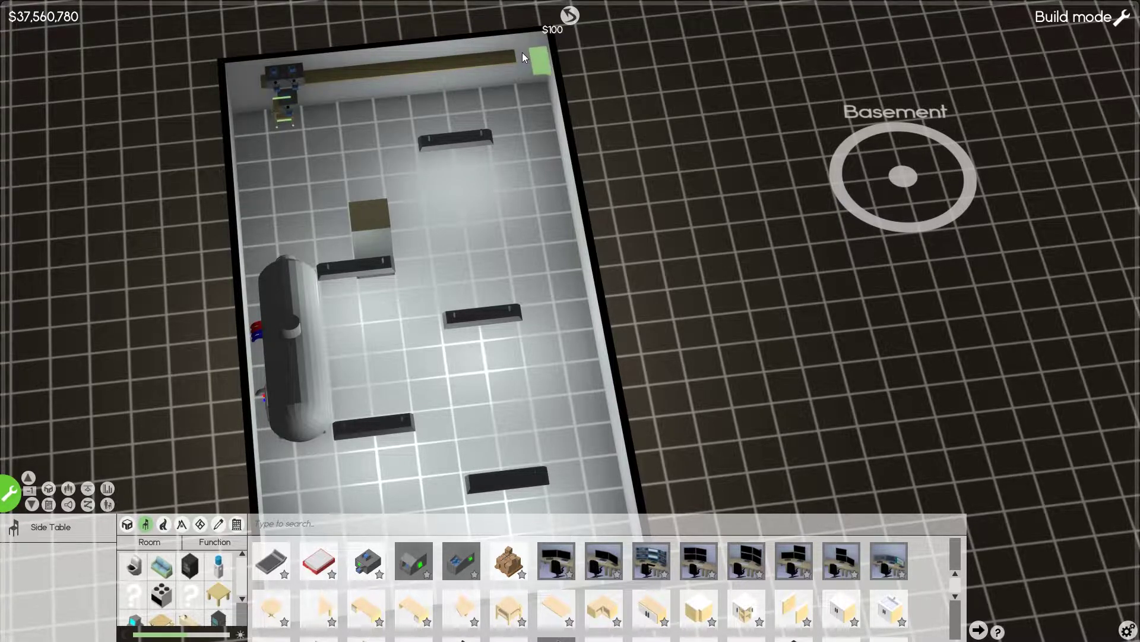
click(522, 53)
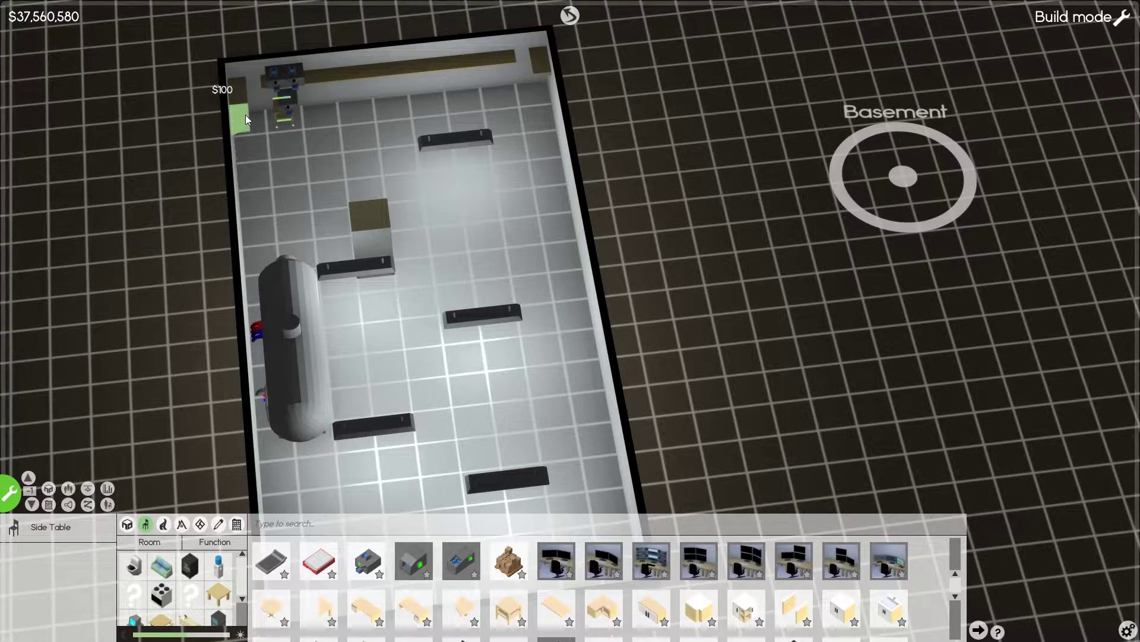
click(245, 114)
right_click(321, 207)
mouse_move(318, 180)
mouse_down()
mouse_move(281, 88)
mouse_move(292, 337)
mouse_up()
scroll(339, 330, up, 3)
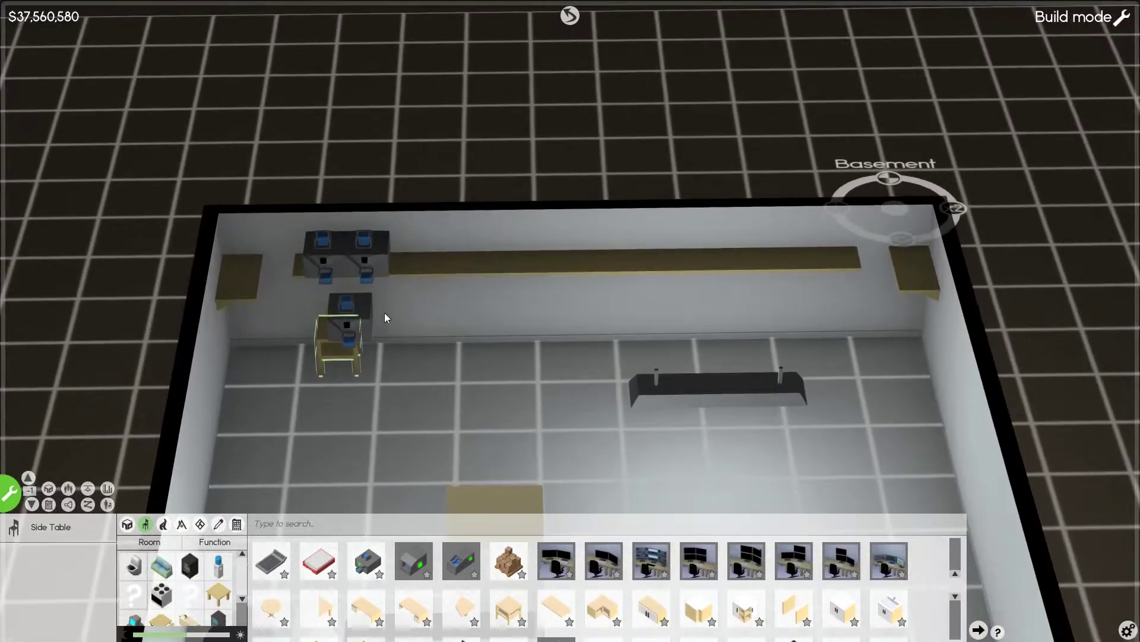
scroll(385, 313, down, 2)
Start a row of small product printers along the top-wall shelf
click(367, 561)
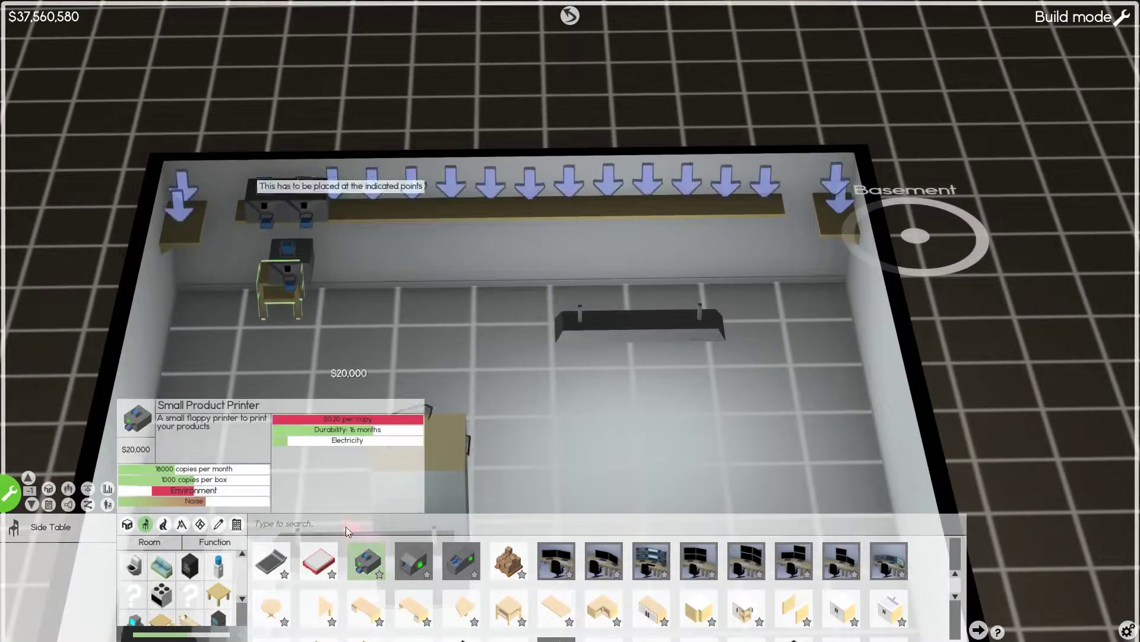
click(185, 225)
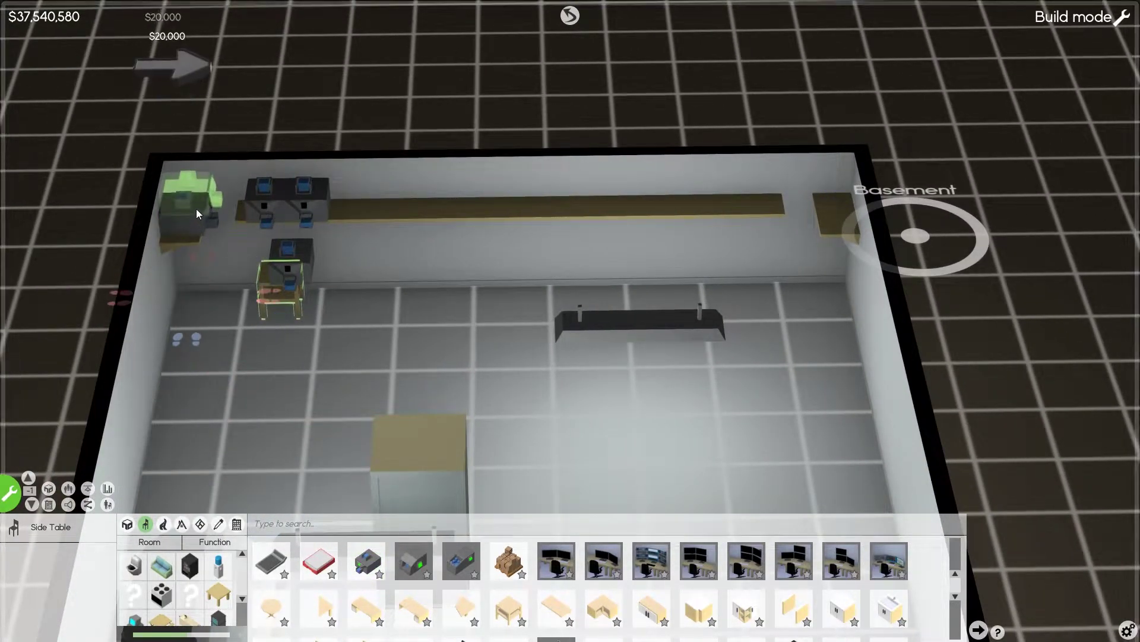
click(197, 209)
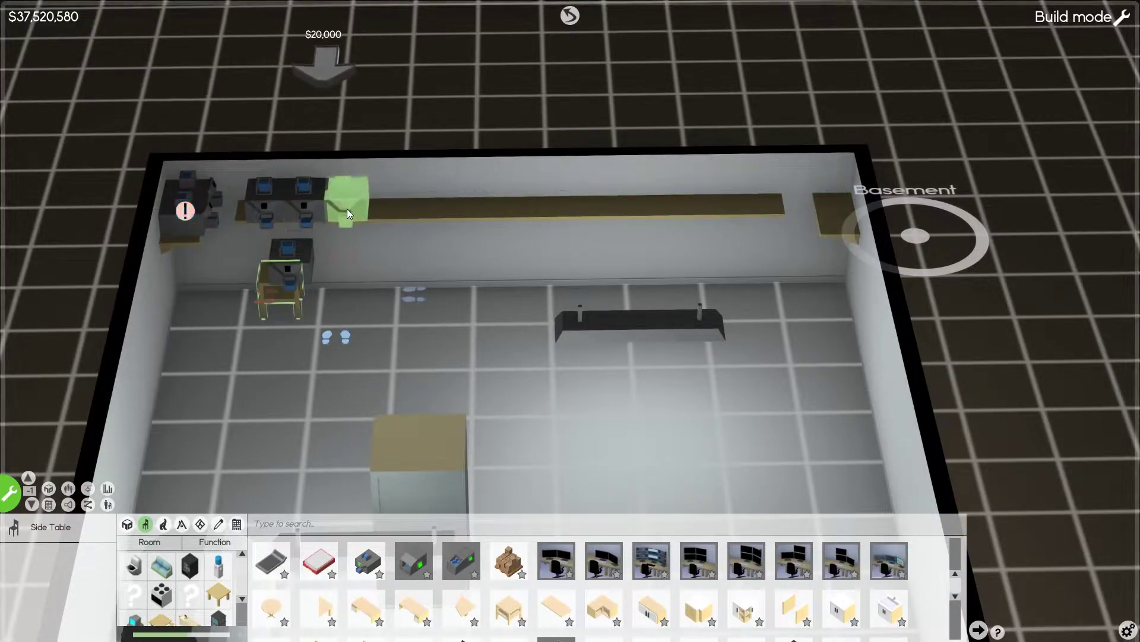
click(346, 208)
click(383, 211)
click(420, 212)
click(463, 218)
click(523, 216)
Extend the printer row to the right end of the top-wall shelf
click(559, 216)
click(614, 221)
click(658, 223)
click(695, 224)
click(733, 224)
click(771, 225)
click(821, 227)
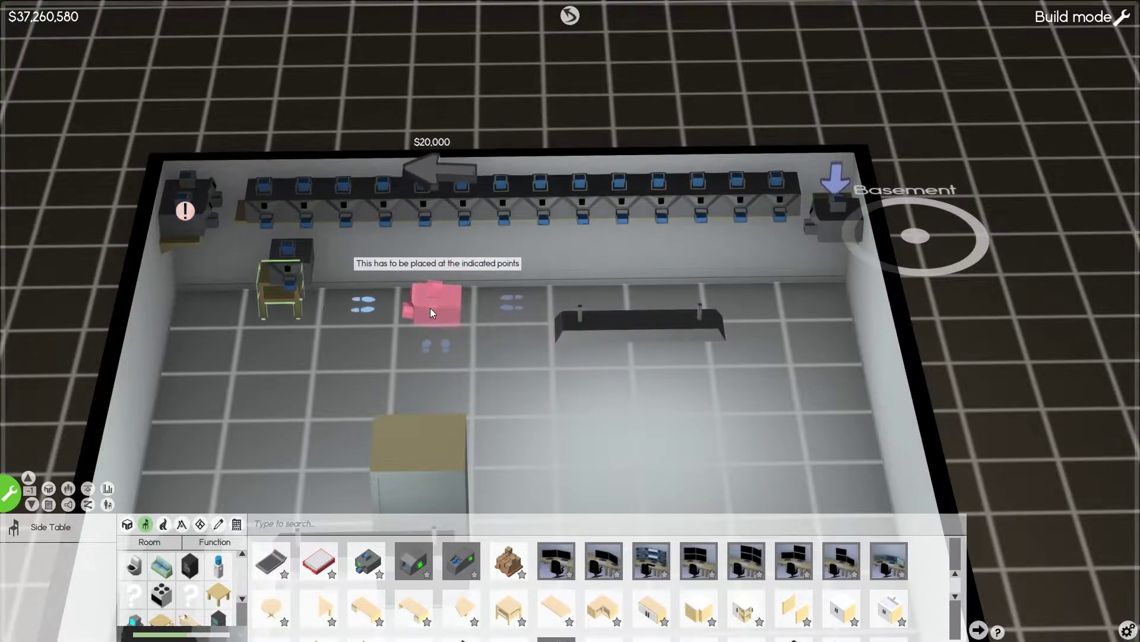
right_click(427, 308)
Sell the old corner printer and move the desk unit into the back-left corner
right_click(198, 184)
click(212, 142)
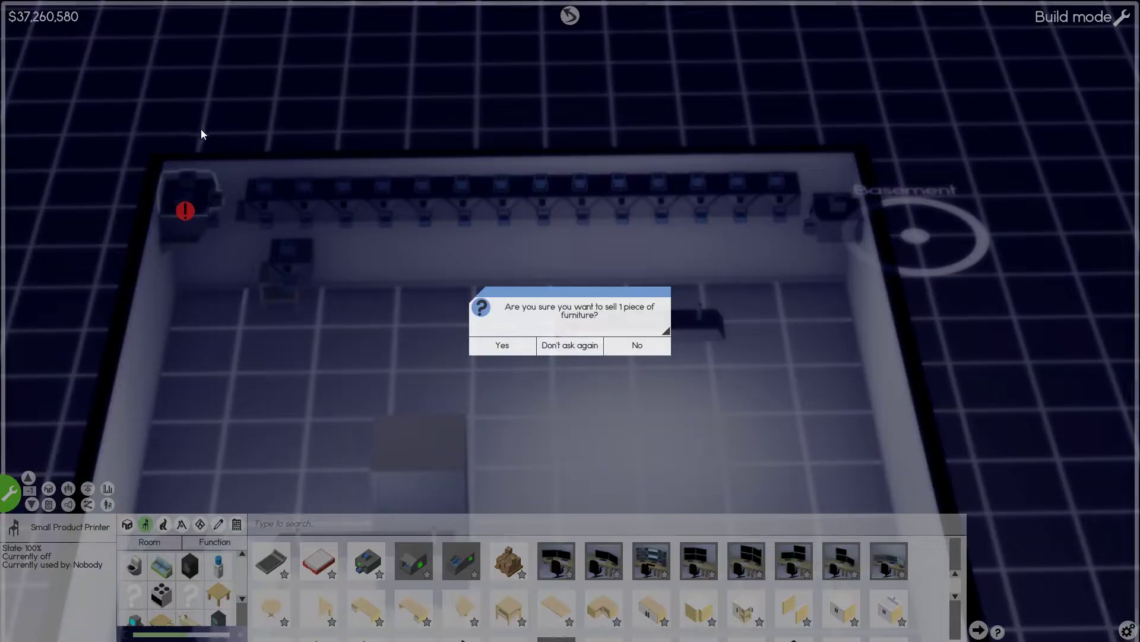
click(481, 348)
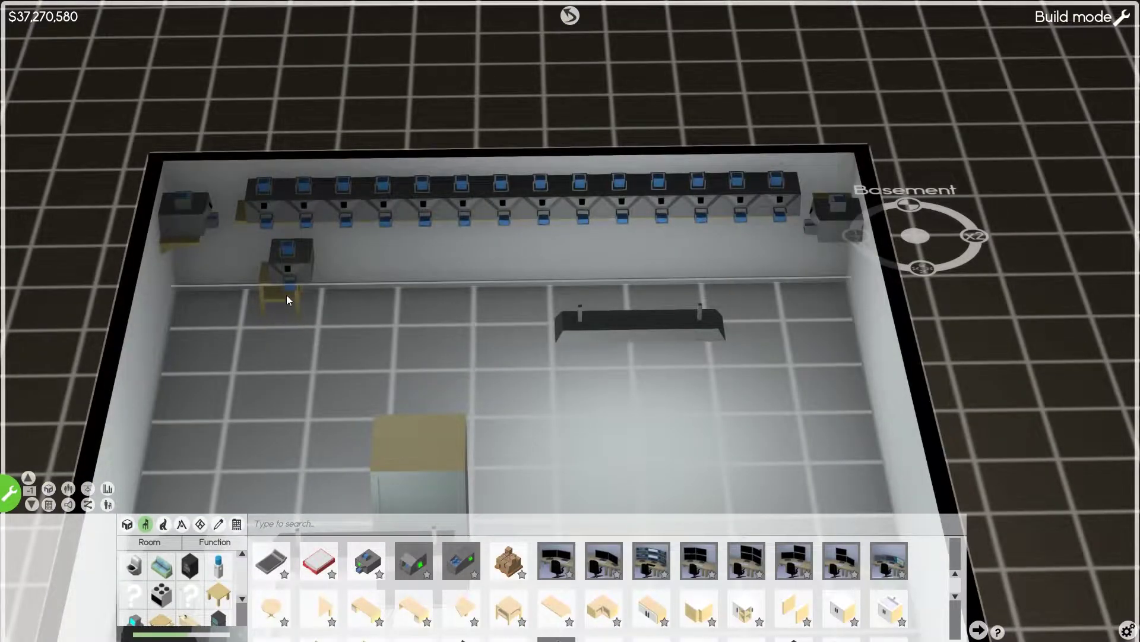
right_click(260, 285)
click(315, 255)
click(208, 294)
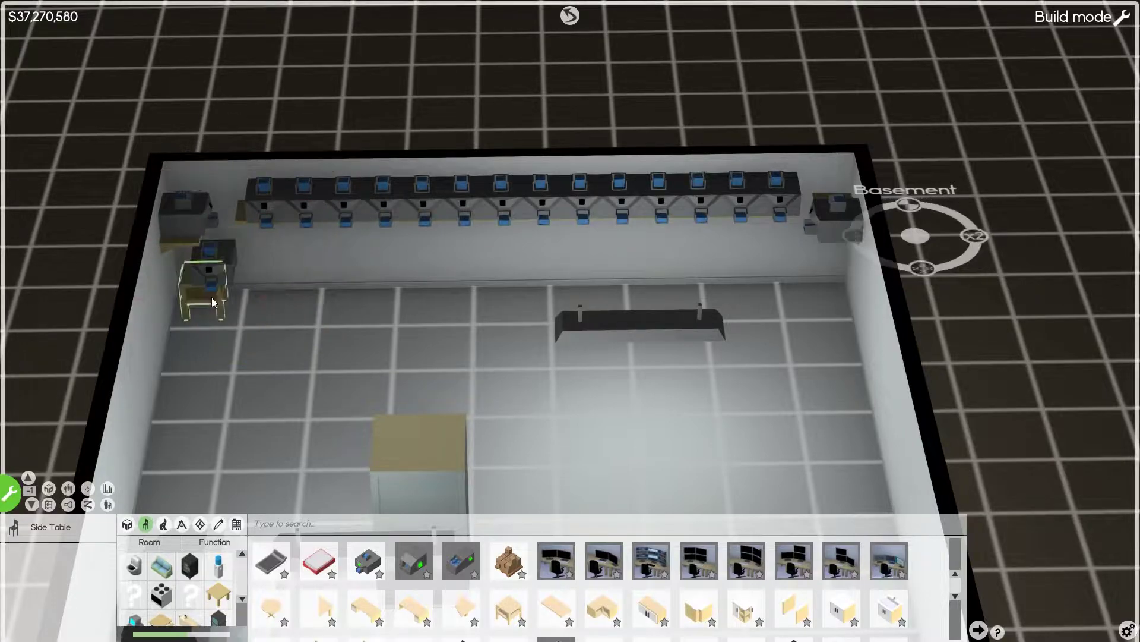
Duplicate the desk unit nine times along the back wall
right_click(205, 295)
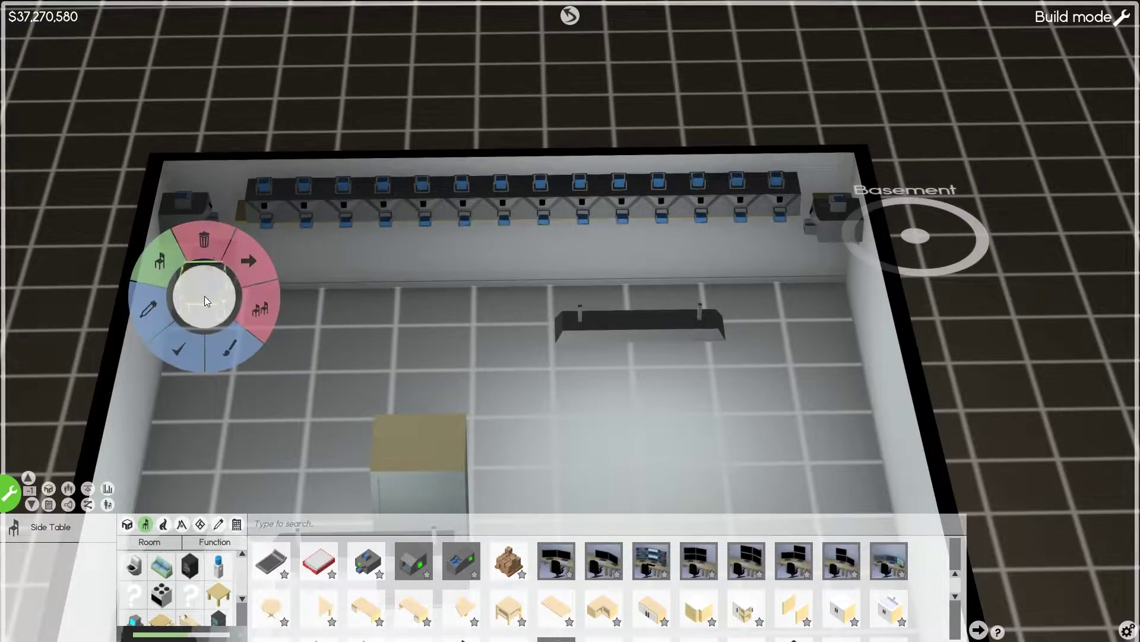
click(263, 308)
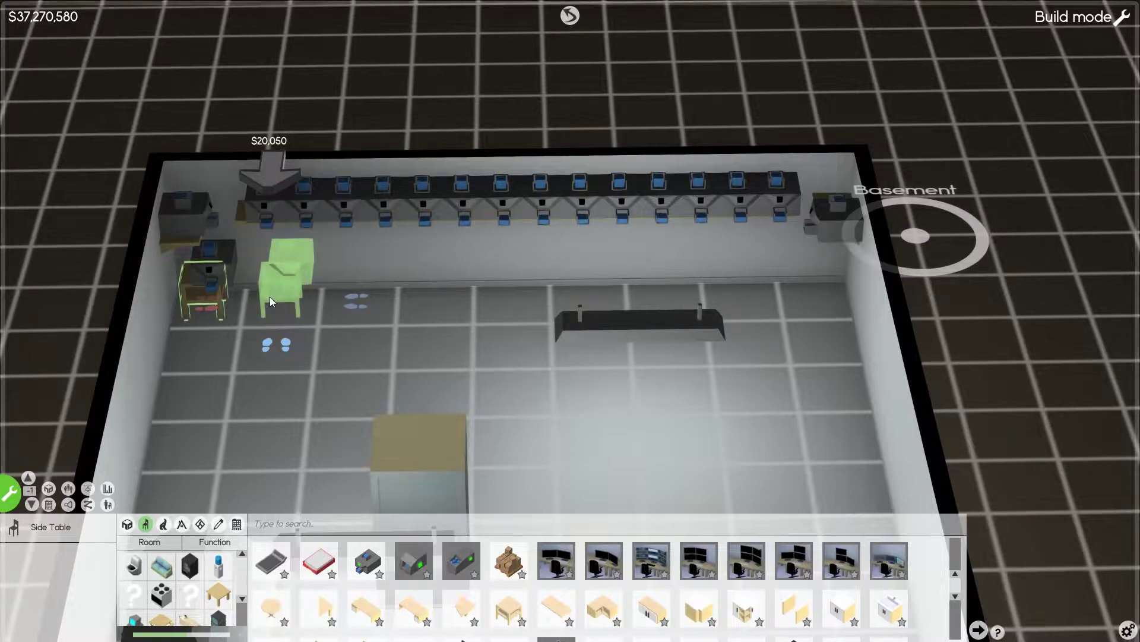
click(270, 297)
click(348, 301)
click(432, 296)
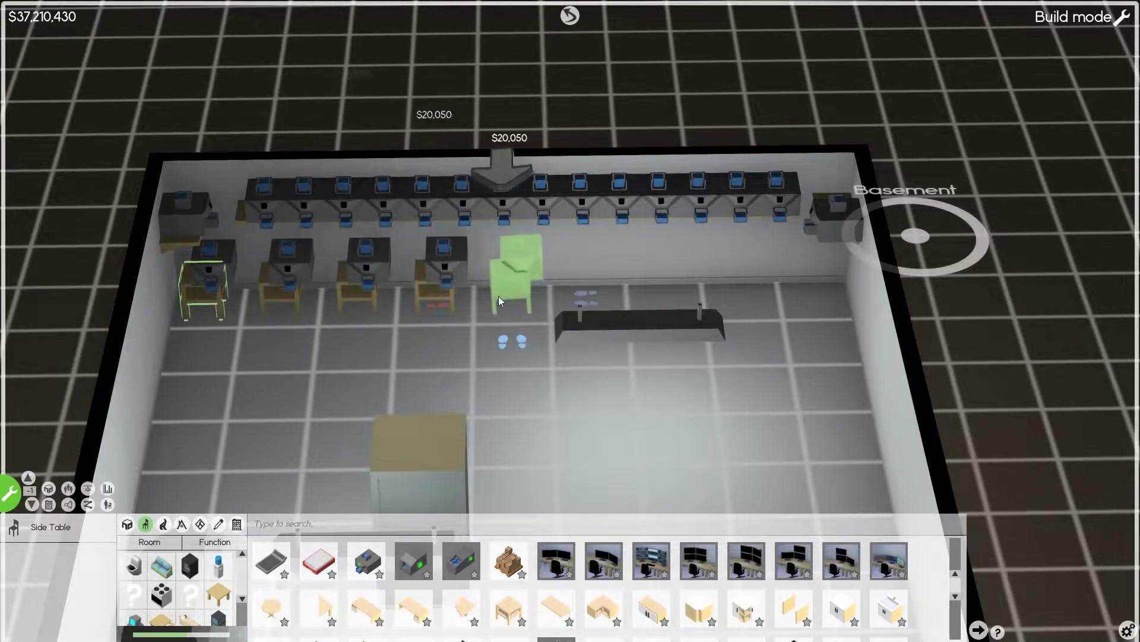
click(517, 296)
click(597, 294)
click(677, 294)
click(758, 292)
click(820, 294)
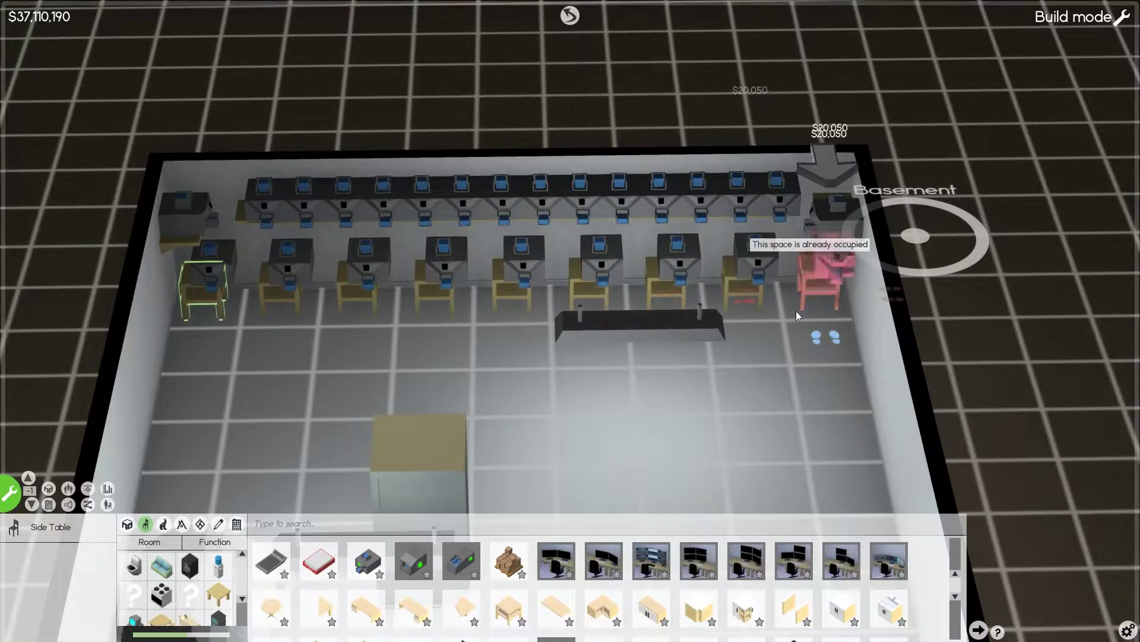
click(753, 321)
right_click(829, 370)
scroll(748, 387, down, 2)
scroll(749, 386, down, 3)
scroll(699, 387, up, 2)
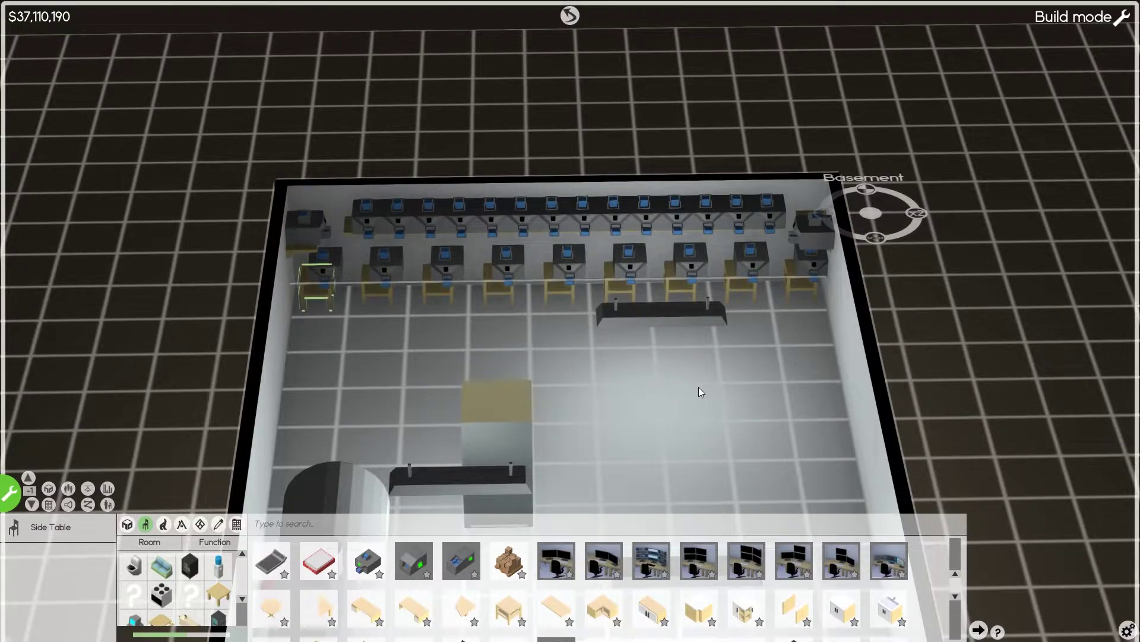
Place four $200 wooden tables in a row down the right wall
key(s)
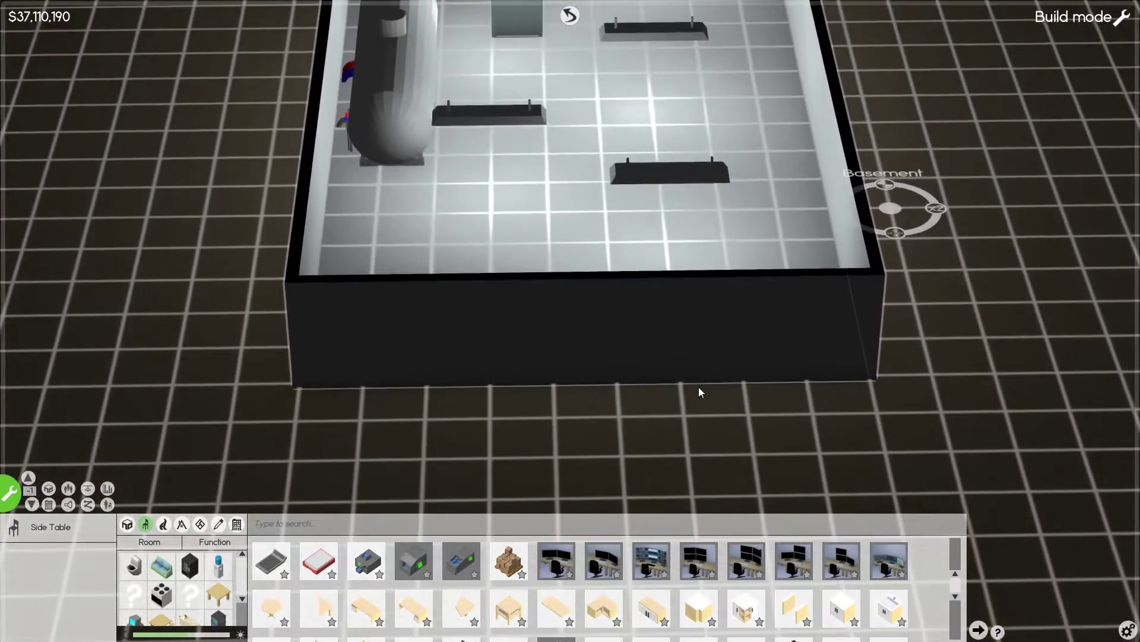
scroll(699, 386, up, 3)
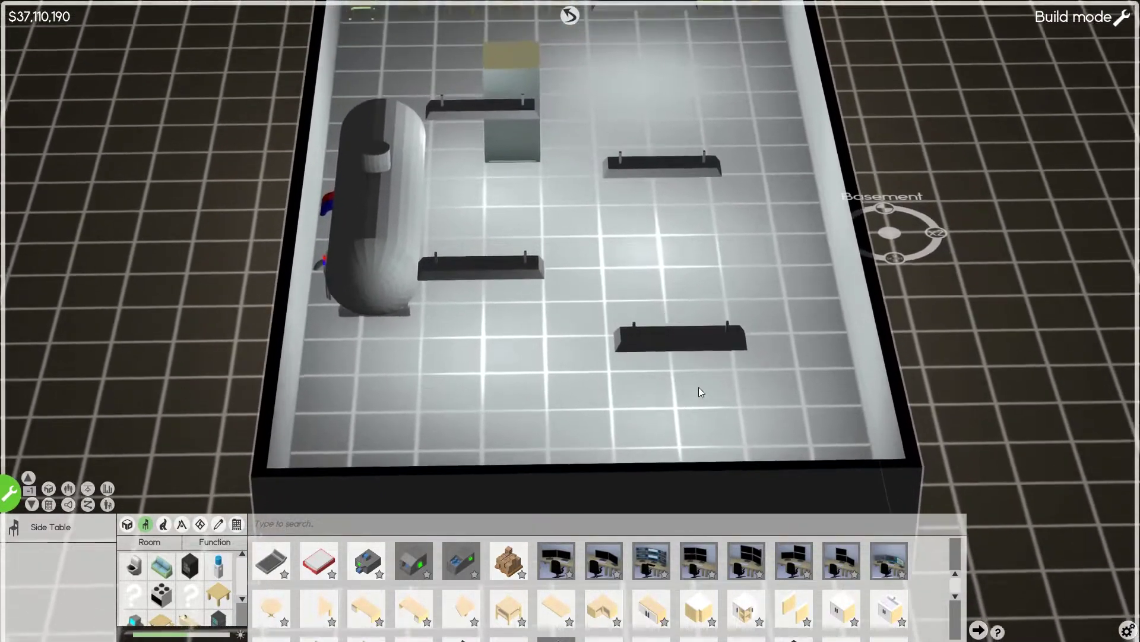
scroll(699, 386, down, 3)
key(w)
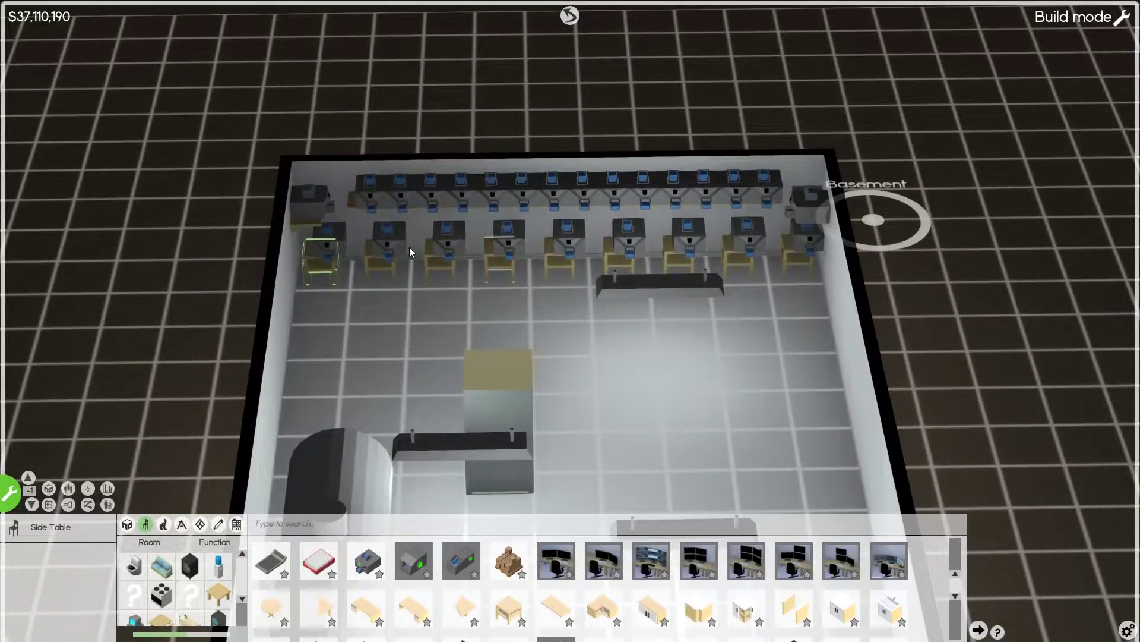
scroll(598, 439, up, 2)
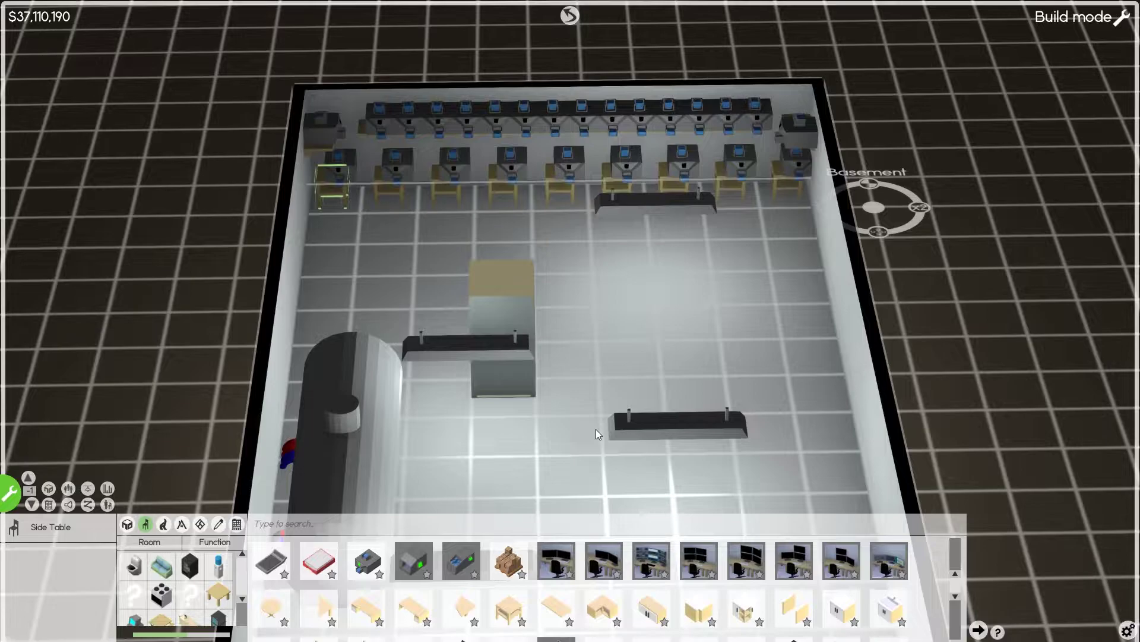
key(w)
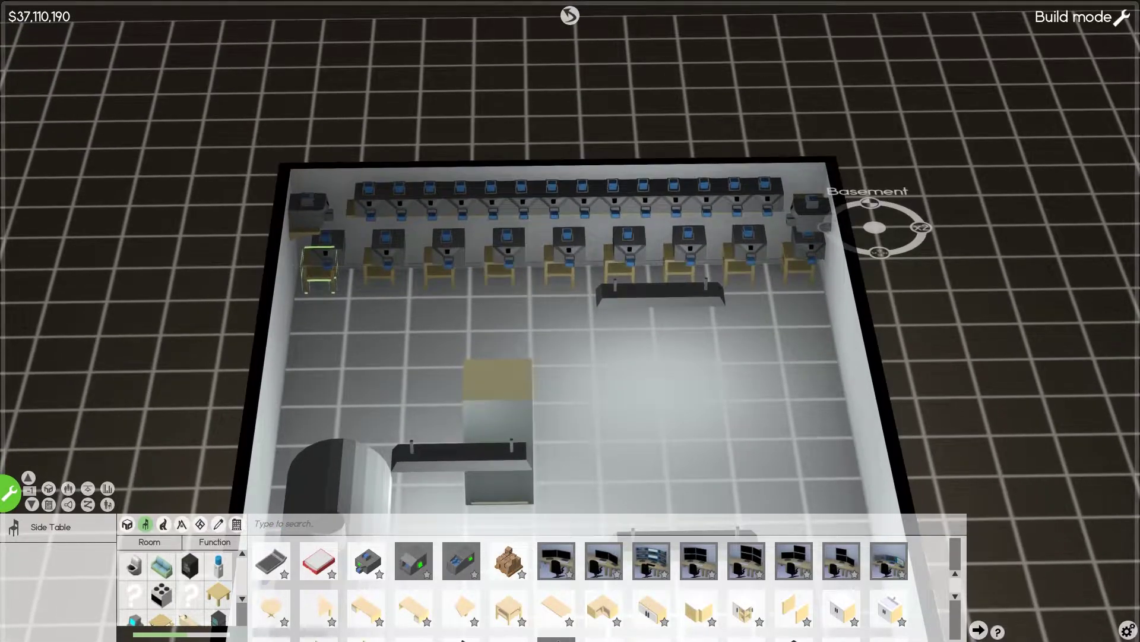
key(s)
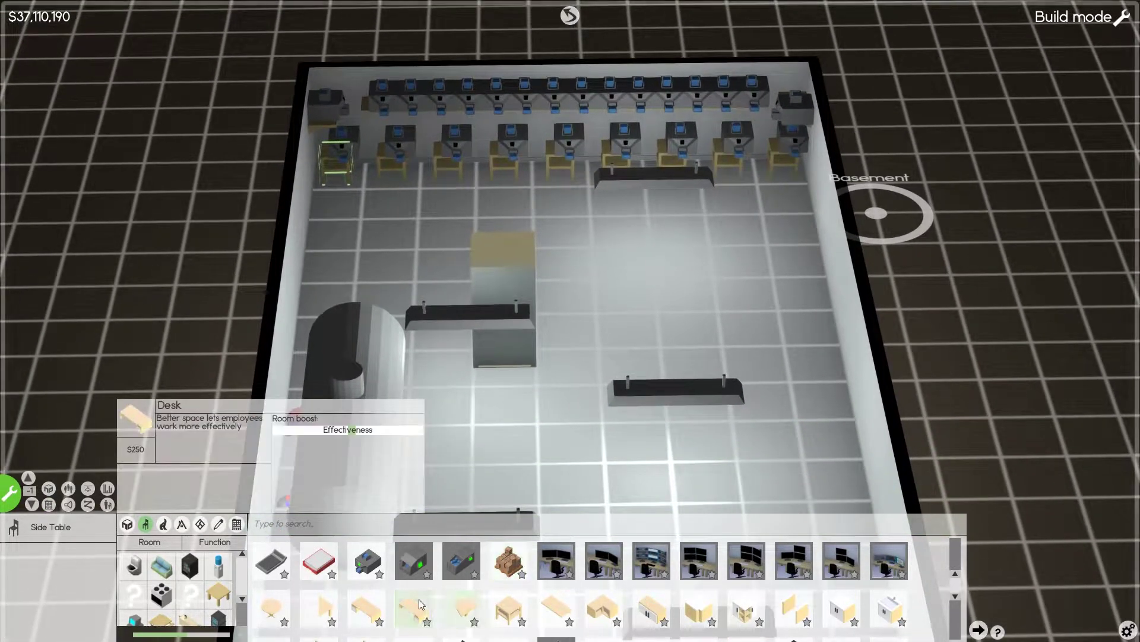
click(509, 561)
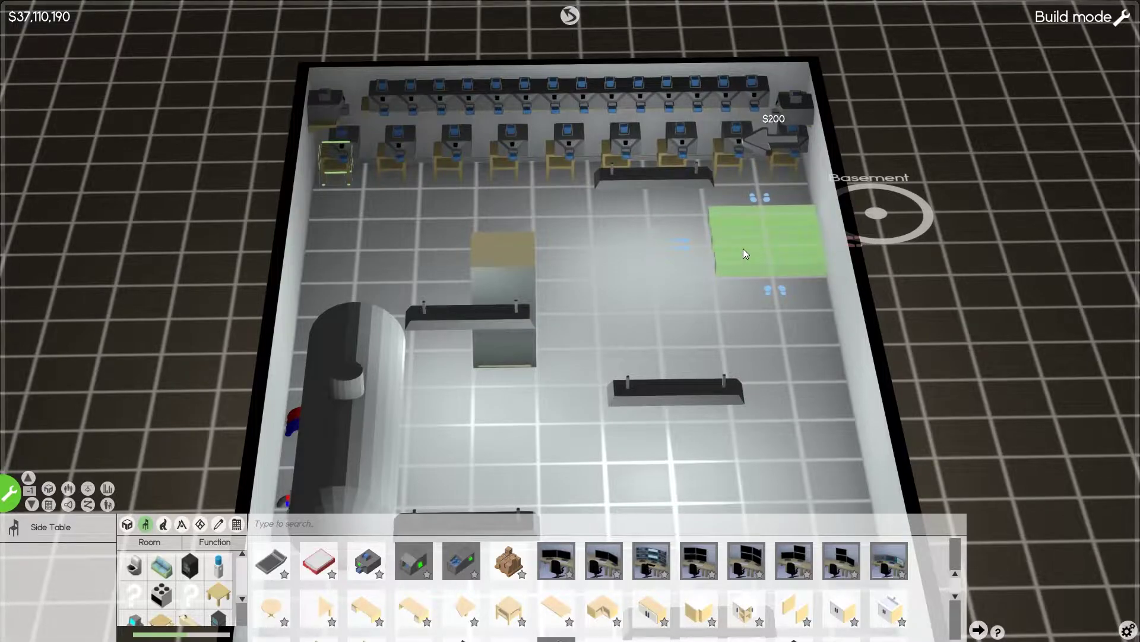
click(744, 249)
click(758, 327)
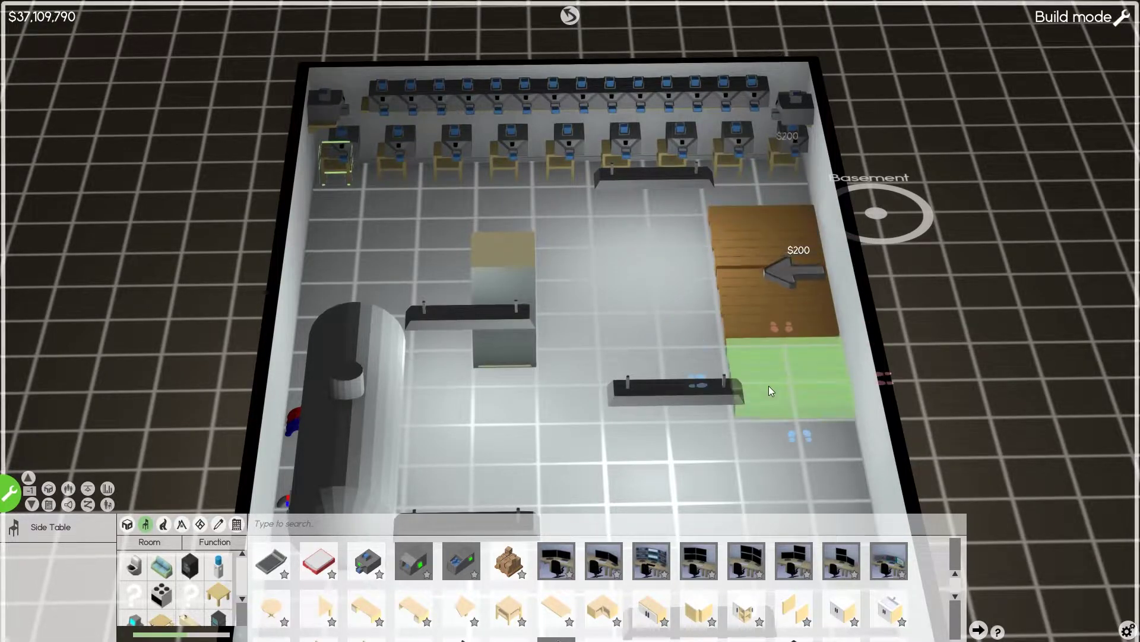
click(769, 386)
click(779, 462)
Extend the right-wall table row with three more tables to the bottom
key(s)
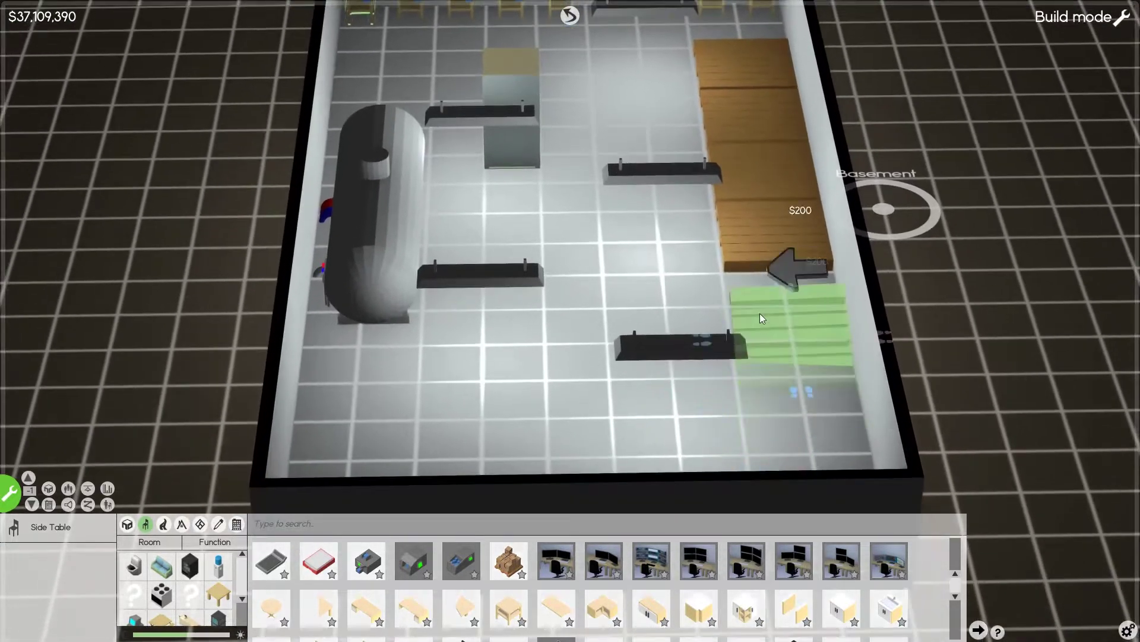
click(762, 309)
click(778, 391)
click(788, 475)
key(r)
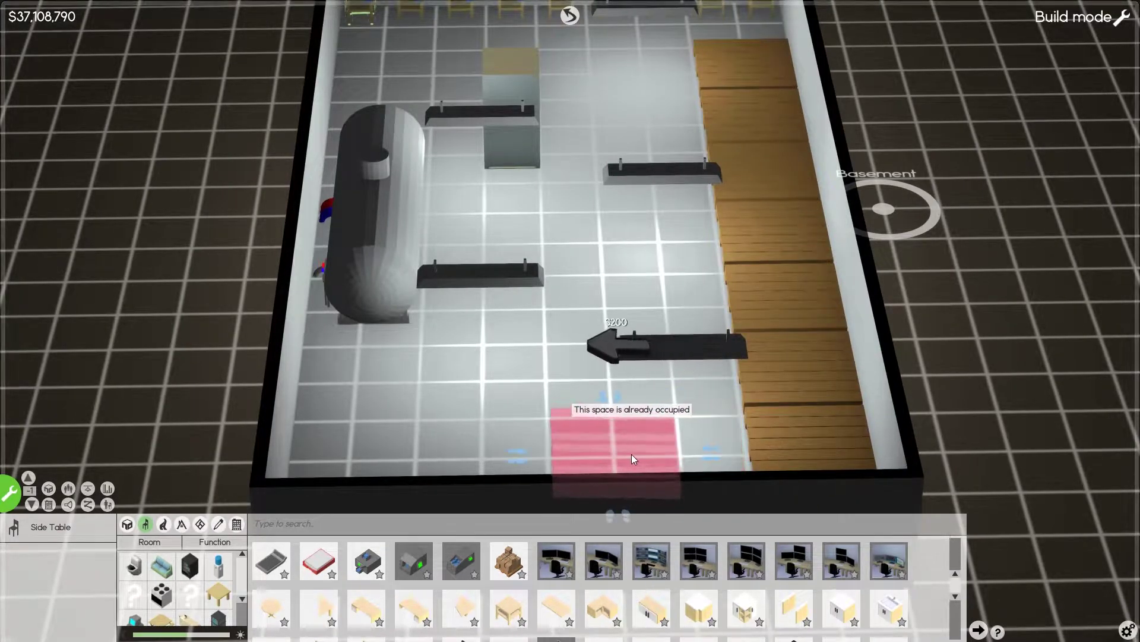
right_click(904, 256)
Halve the Basement floor grid size and tilt to a top-down view
key(d)
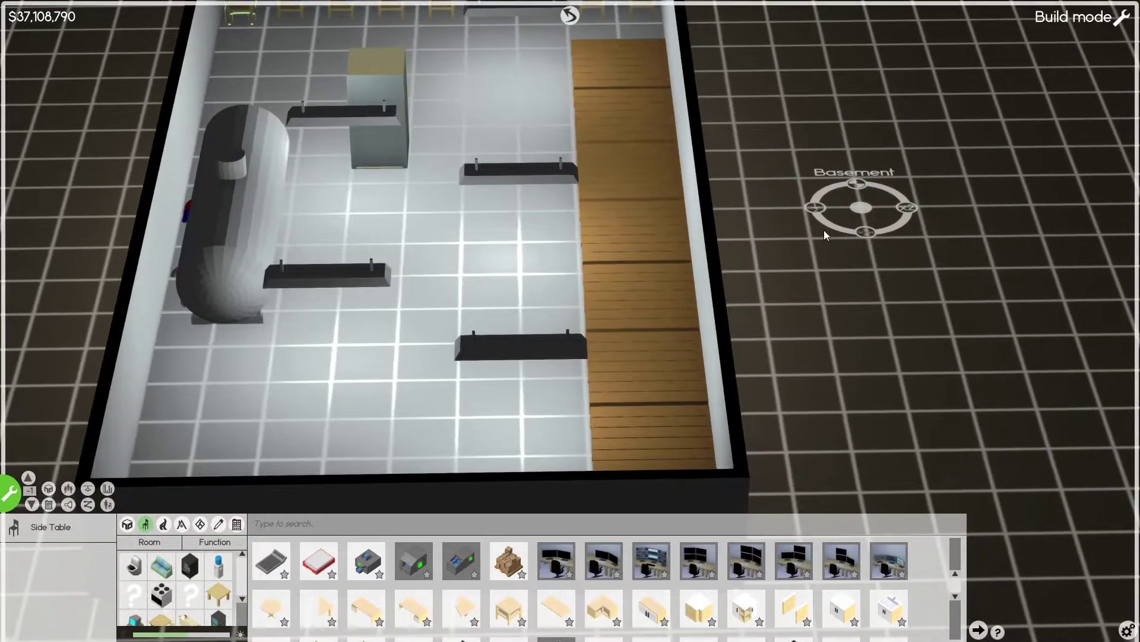
click(814, 208)
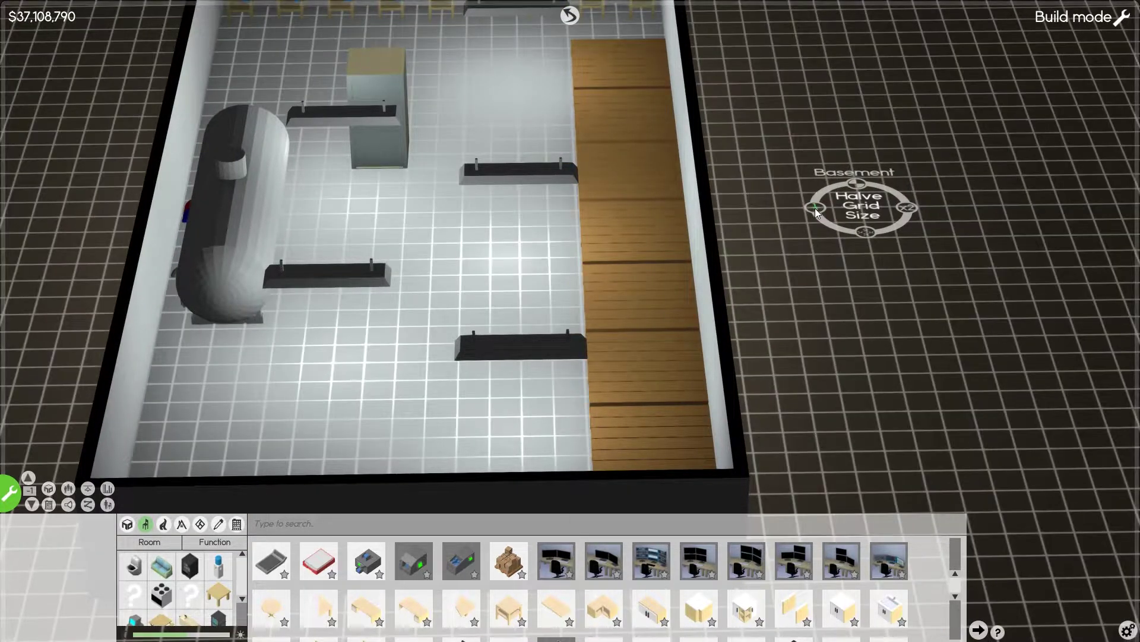
key(q)
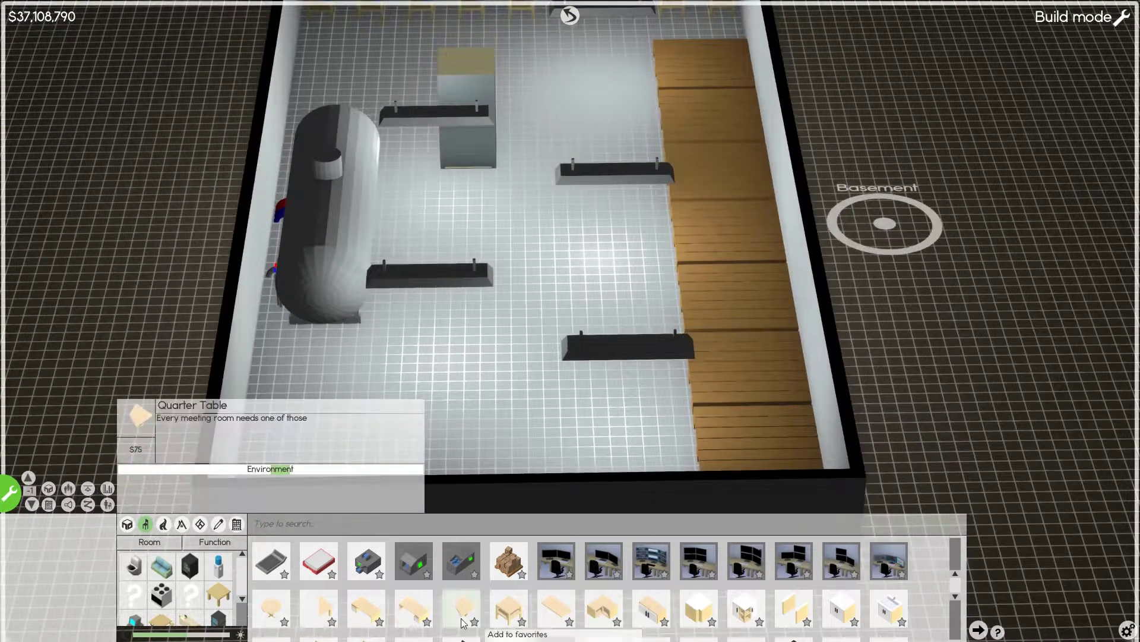
Select all five fluorescent lamps in the room and choose to sell them
click(510, 562)
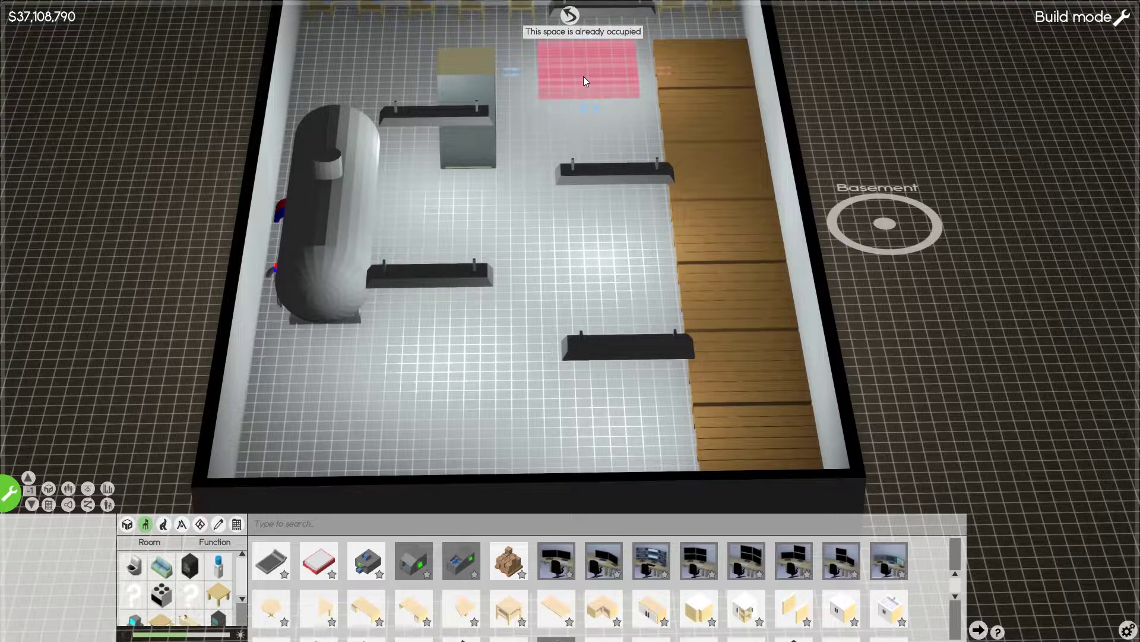
scroll(584, 89, up, 3)
right_click(633, 114)
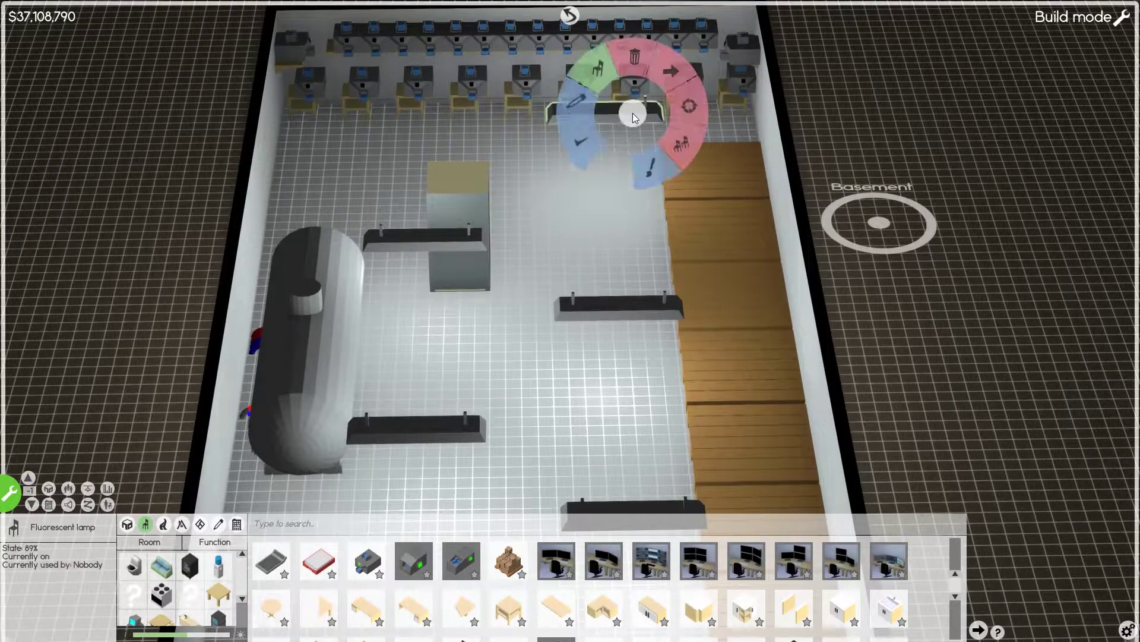
click(590, 77)
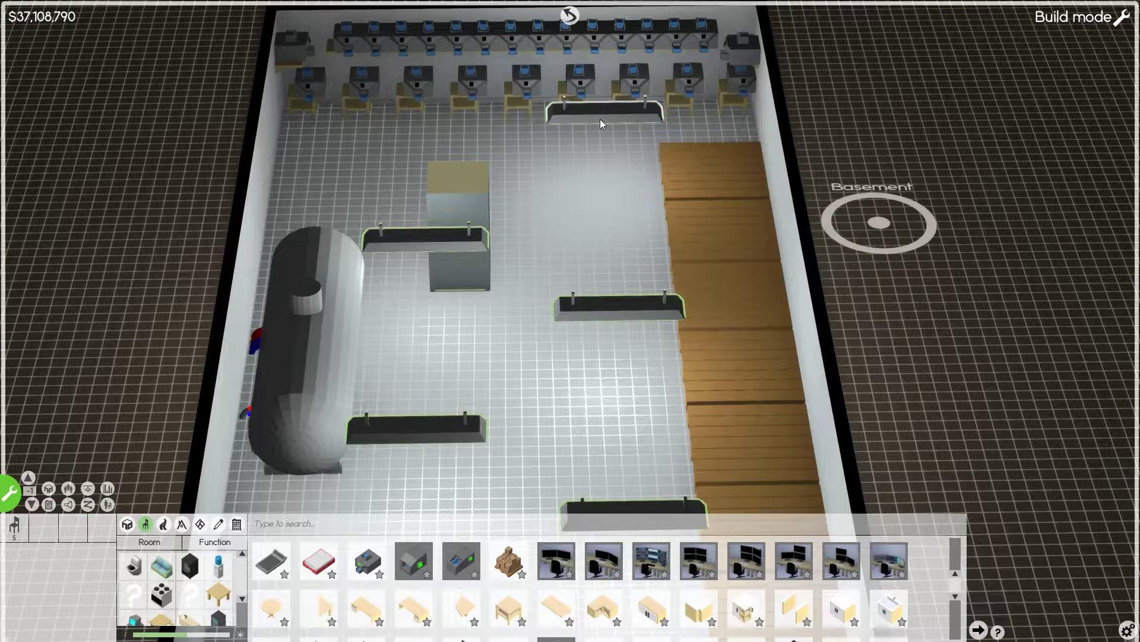
right_click(600, 118)
click(606, 76)
Confirm the lamp sale and place a column of seven pallets along the right wall
click(501, 345)
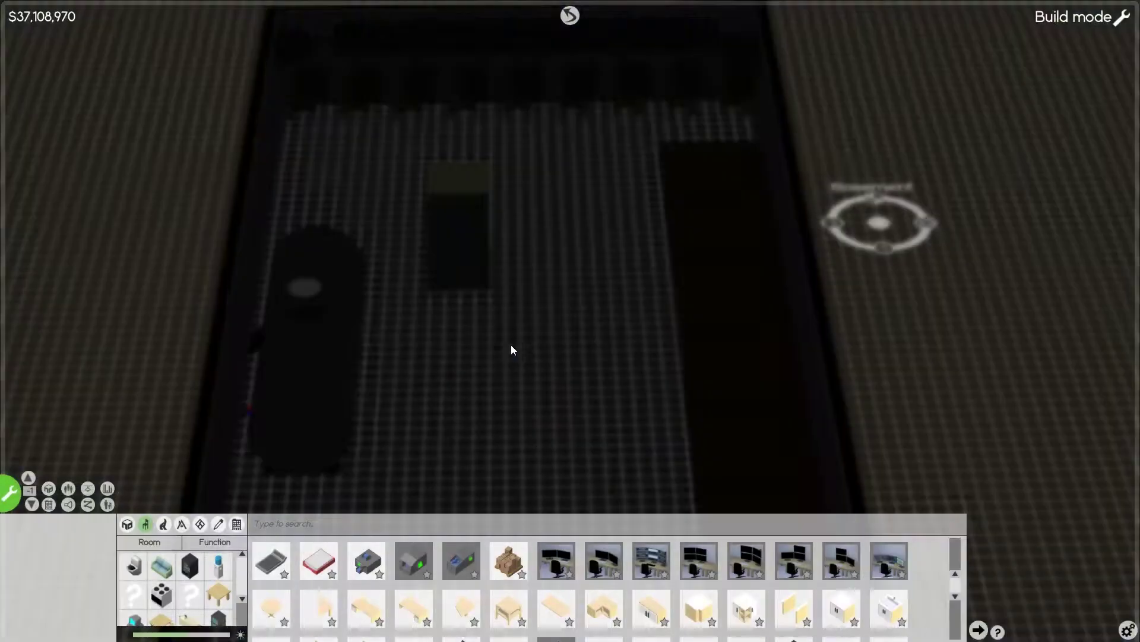
scroll(457, 359, down, 3)
scroll(462, 354, down, 1)
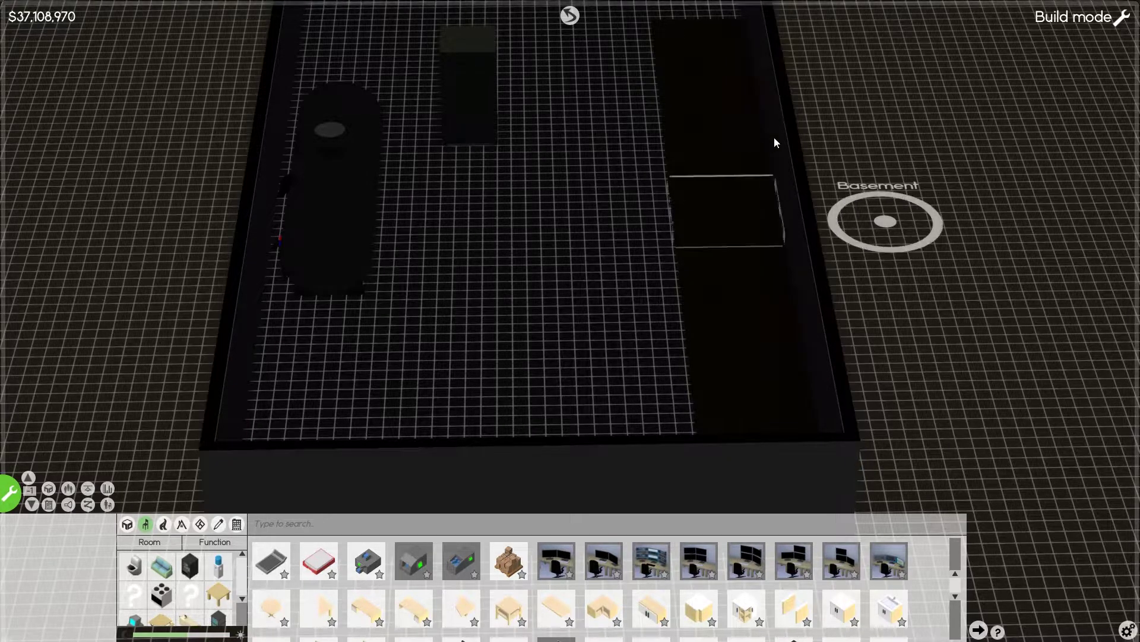
click(574, 287)
scroll(574, 288, up, 2)
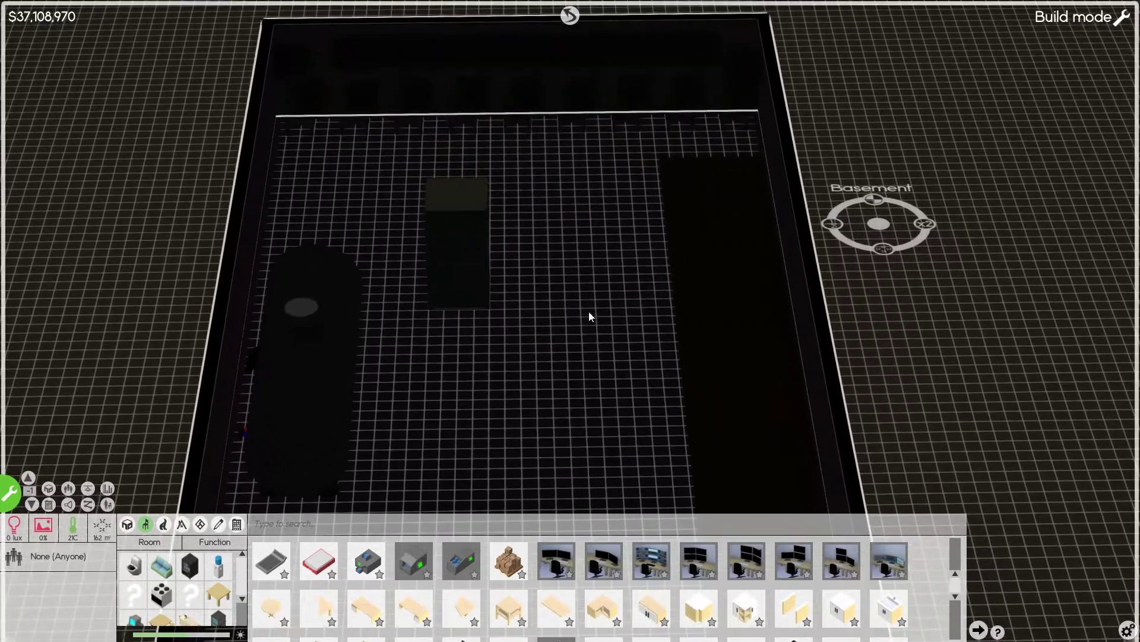
scroll(592, 269, down, 2)
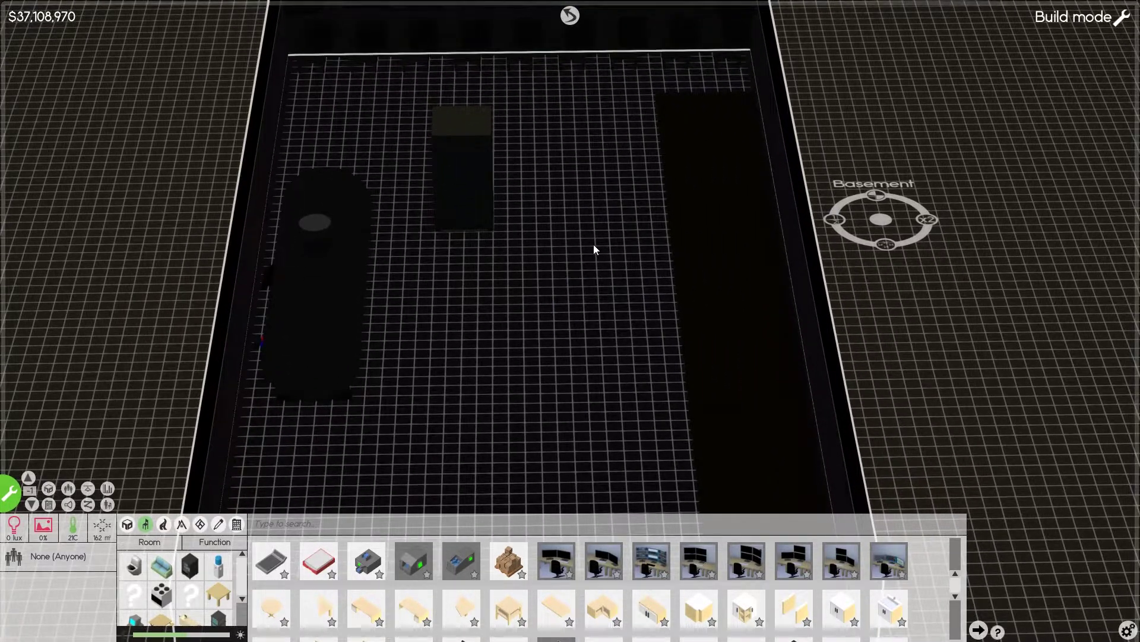
scroll(594, 264, up, 2)
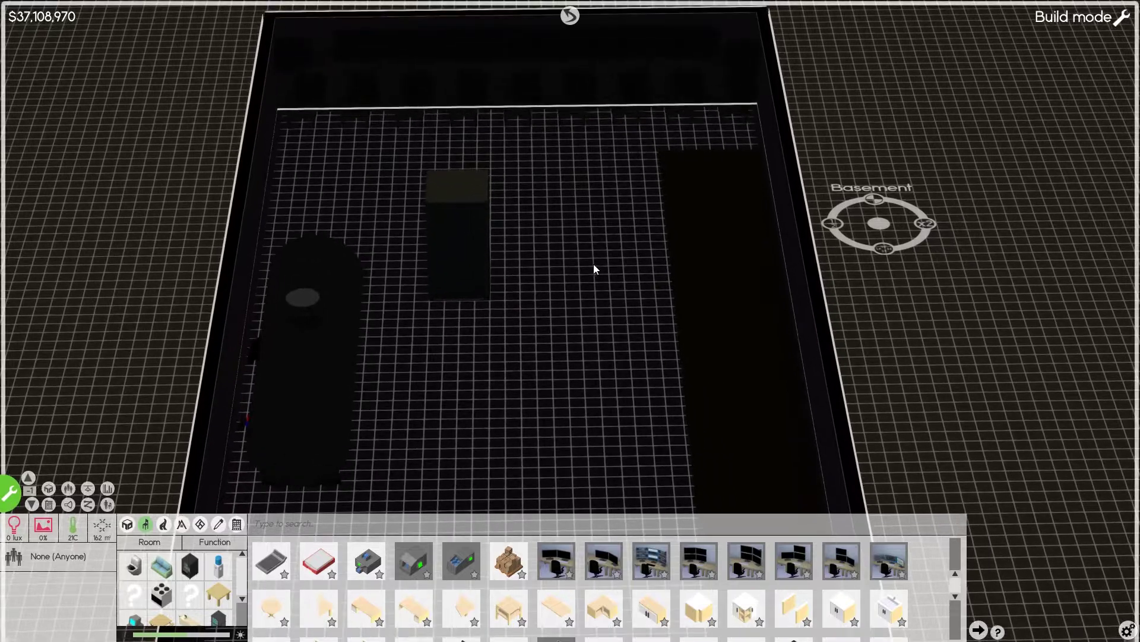
scroll(597, 258, up, 2)
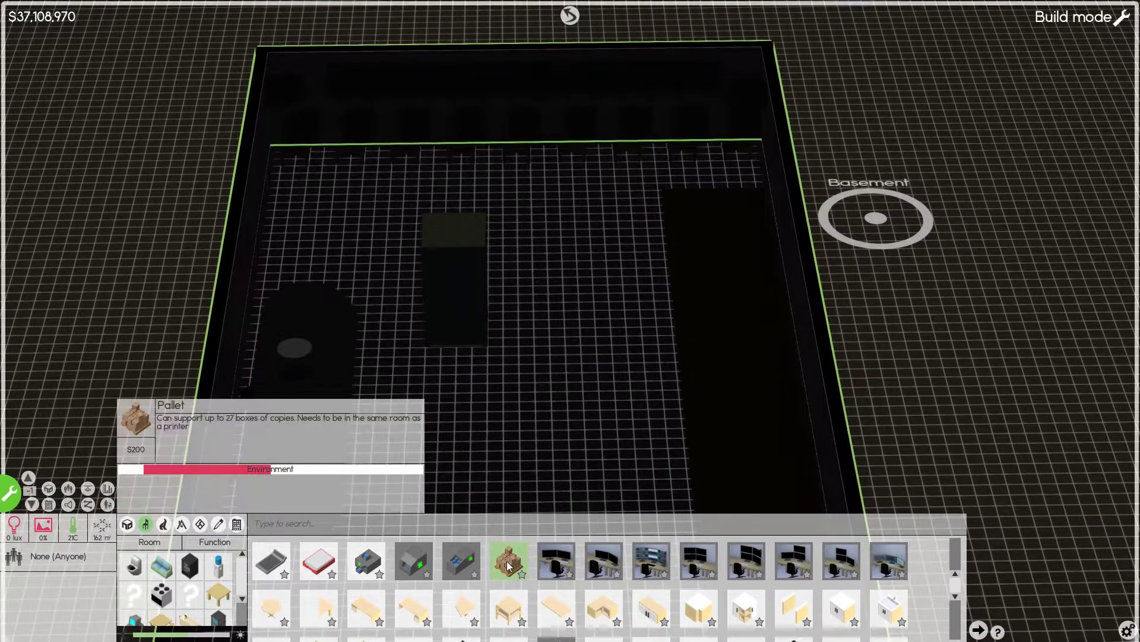
click(510, 563)
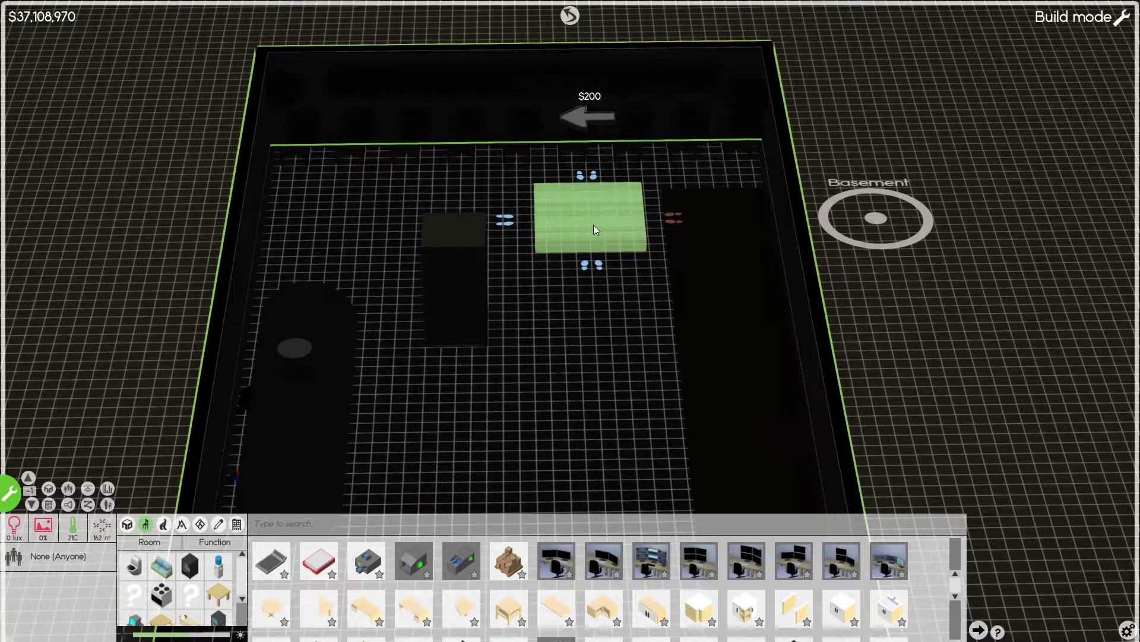
right_click(594, 224)
scroll(699, 356, down, 5)
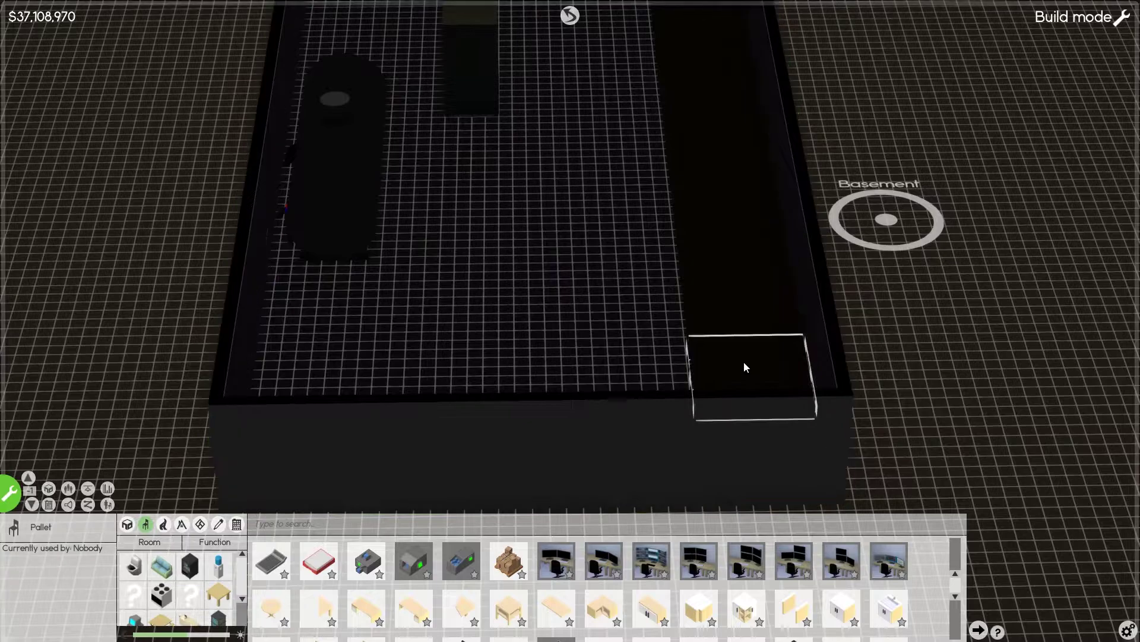
right_click(744, 357)
Duplicate the right-wall pallet column and drop the copy to its left
click(696, 309)
scroll(696, 309, up, 4)
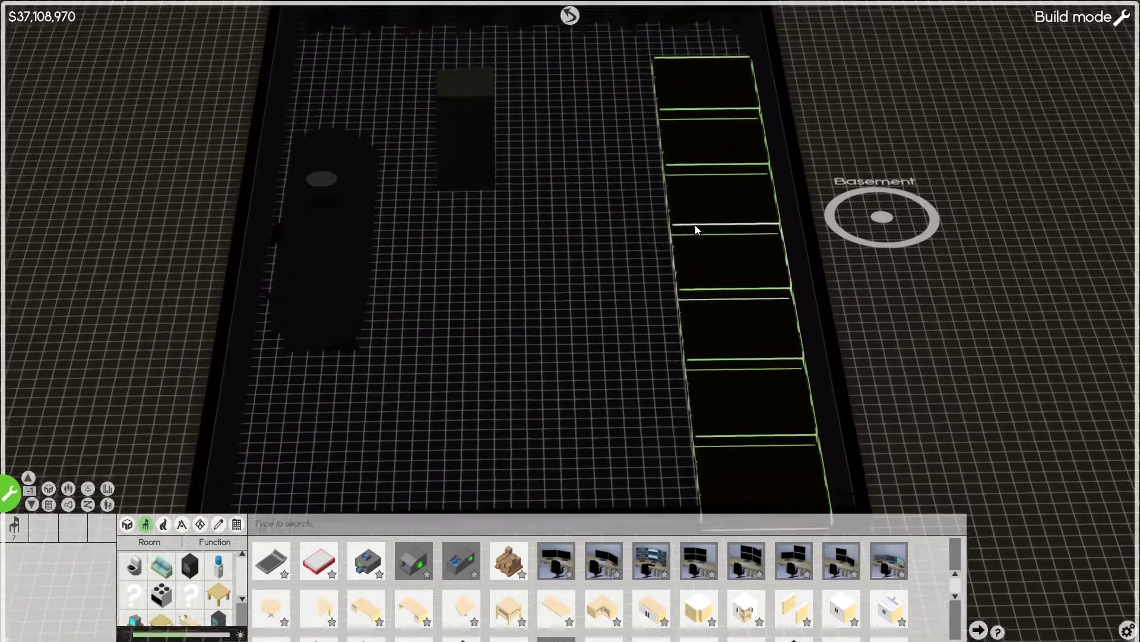
scroll(696, 230, up, 2)
right_click(702, 169)
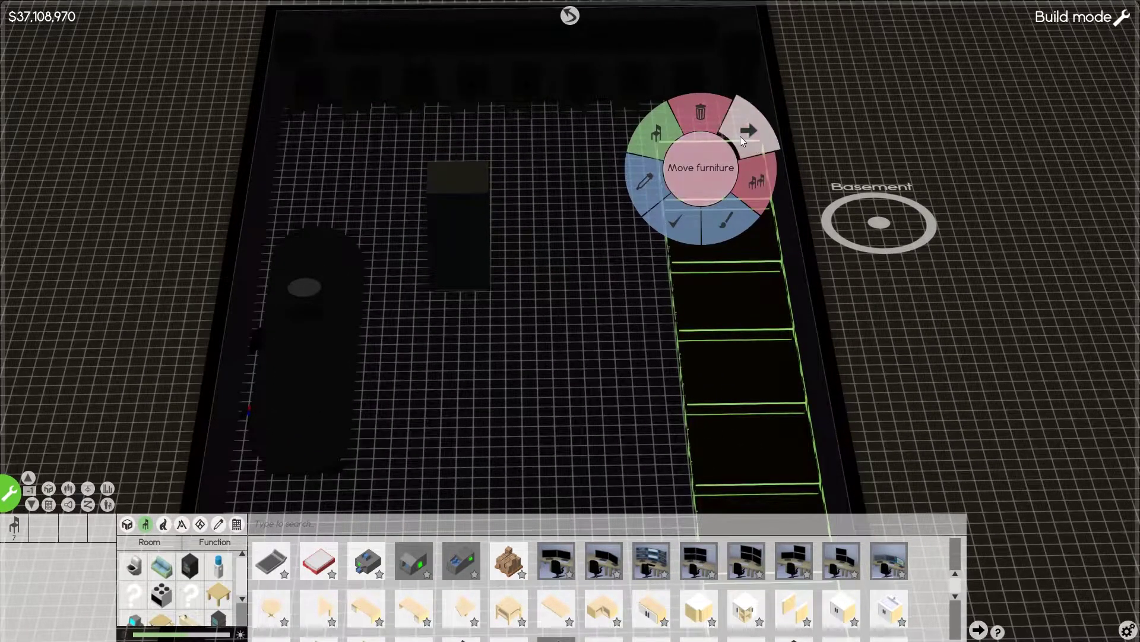
click(756, 195)
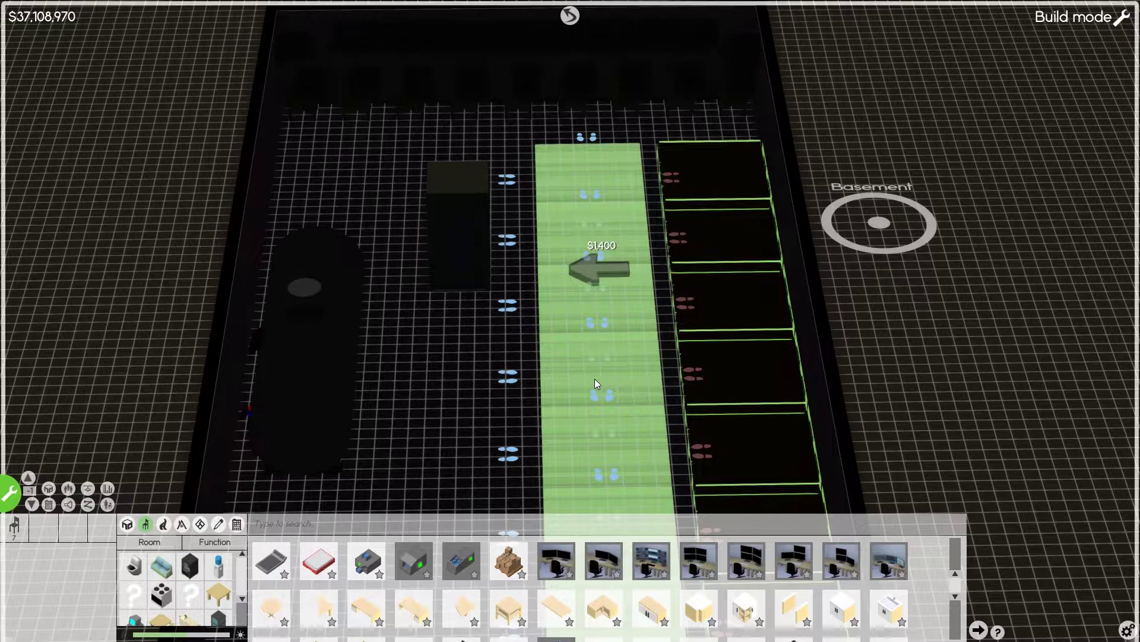
click(594, 378)
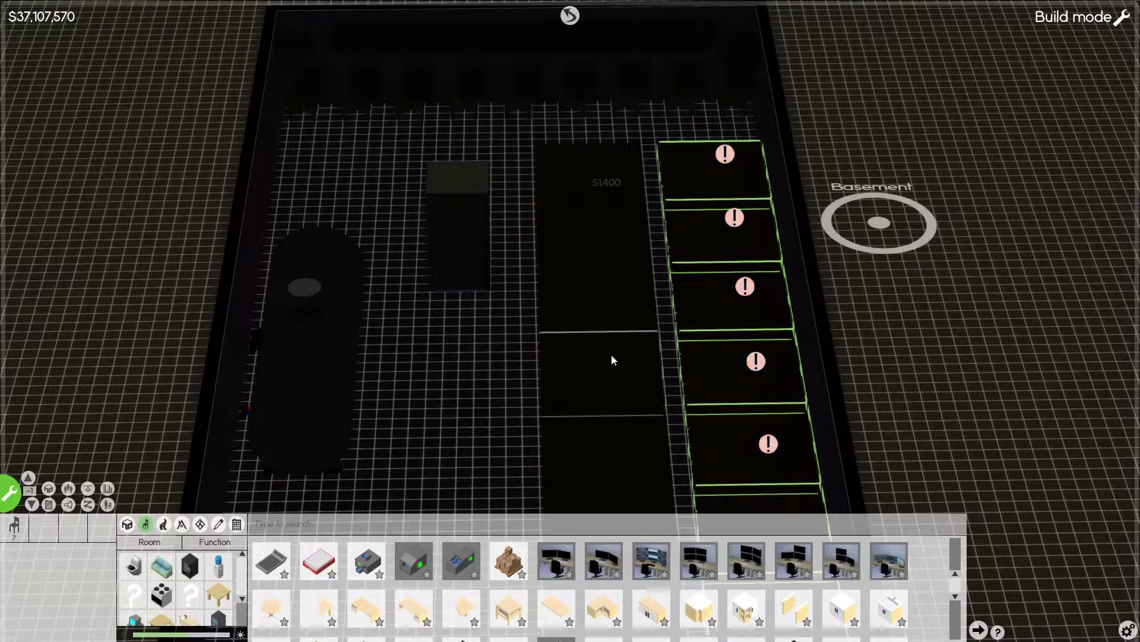
Move the copied pallet column so a walkway separates the two rows
click(578, 163)
key(Escape)
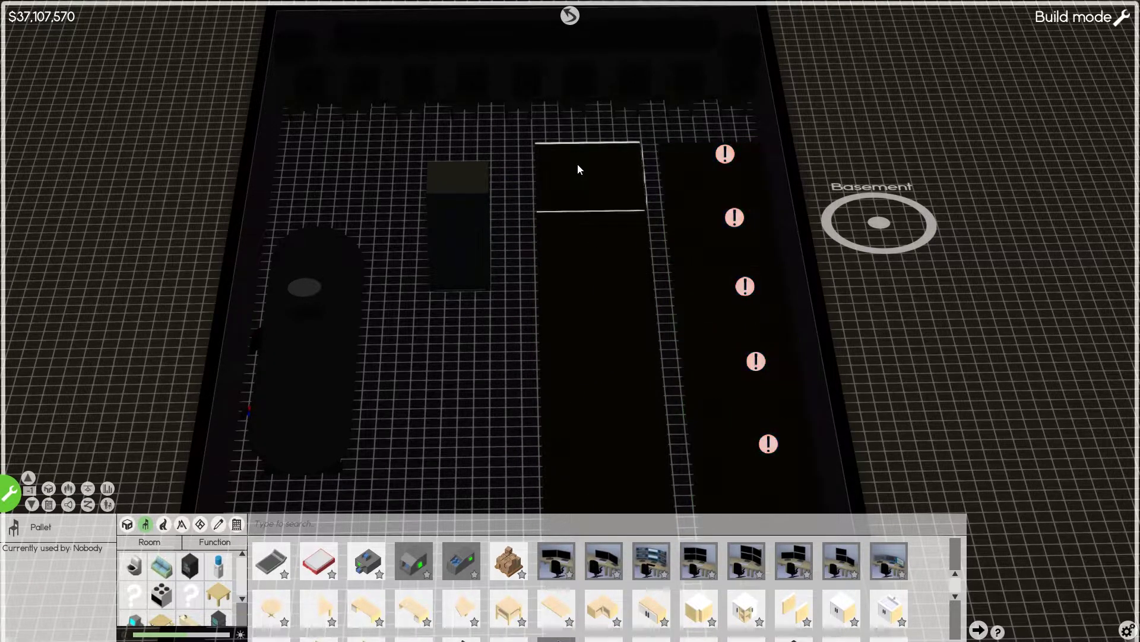
key(s)
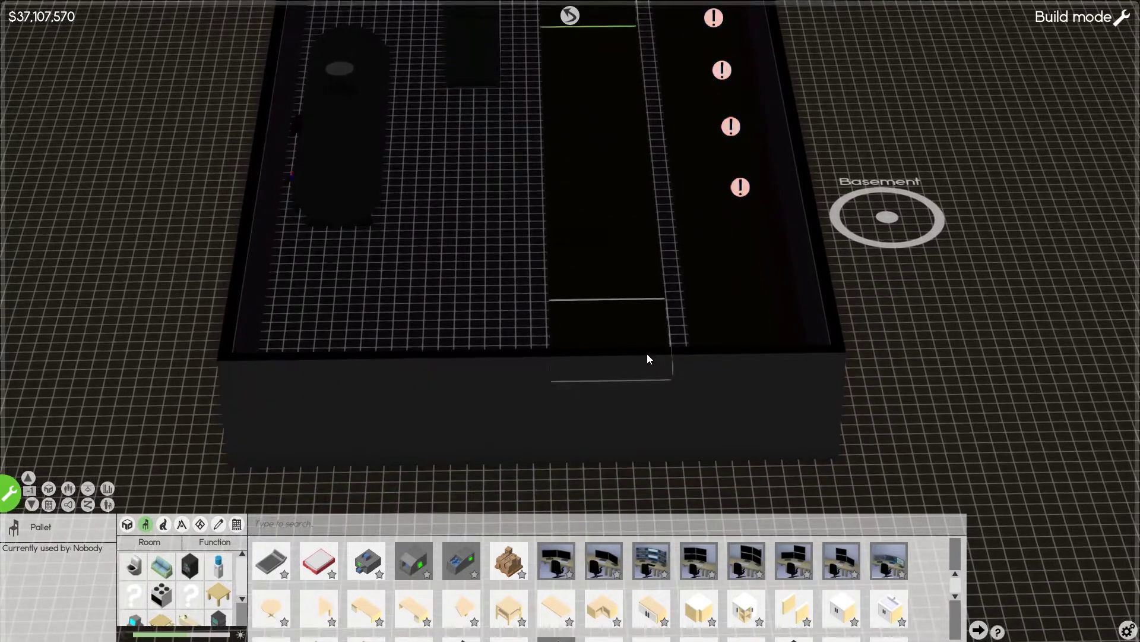
click(620, 420)
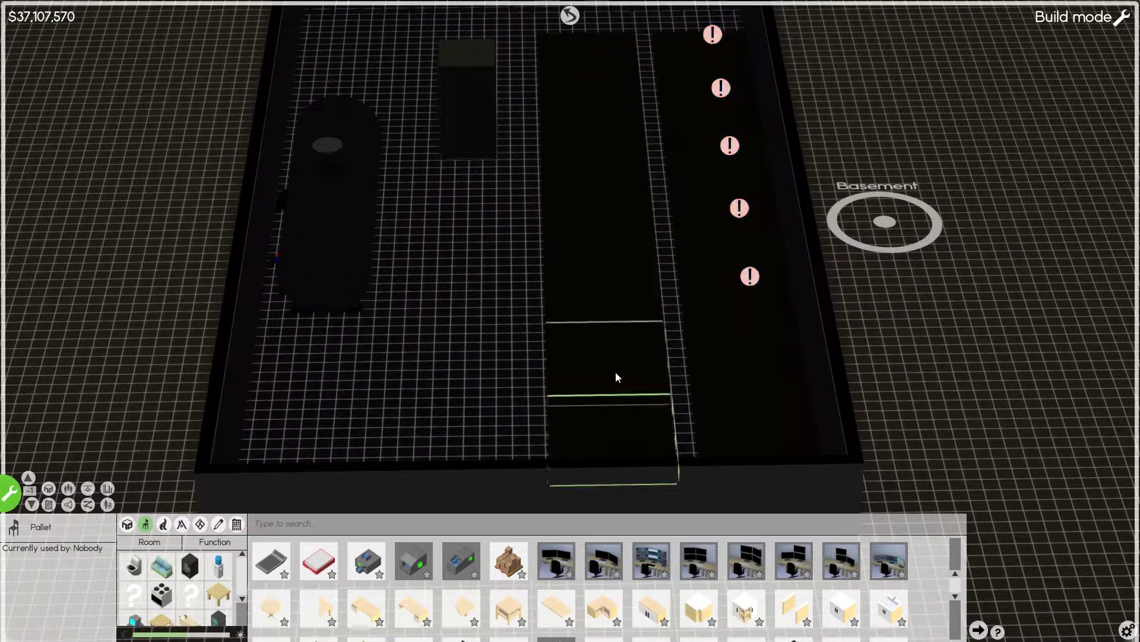
drag(614, 354, 582, 69)
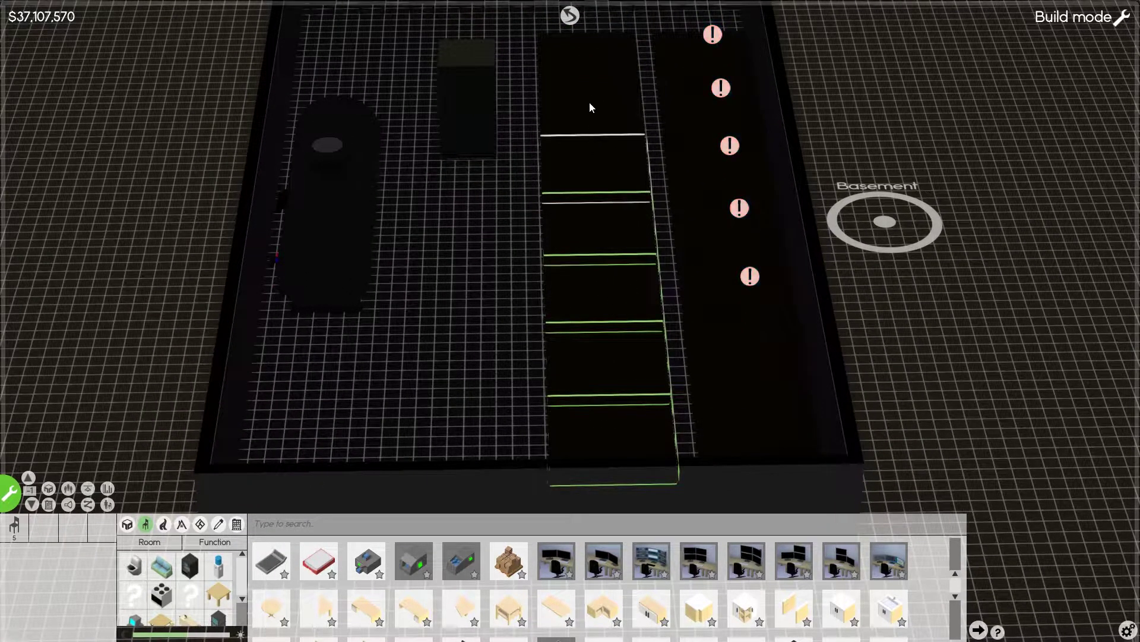
right_click(570, 64)
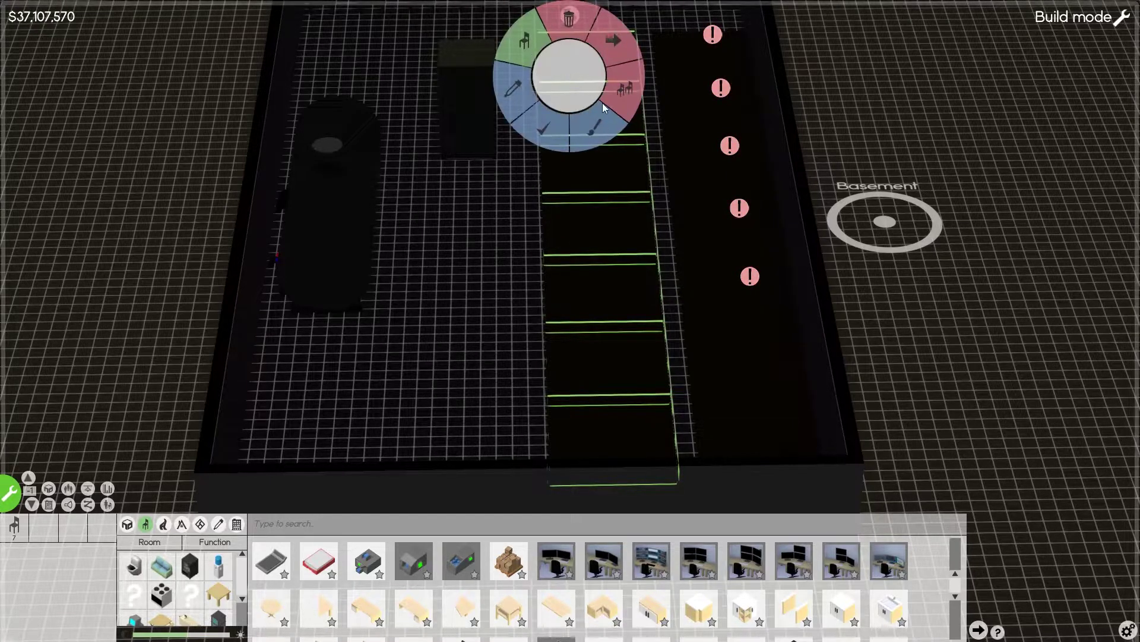
click(627, 43)
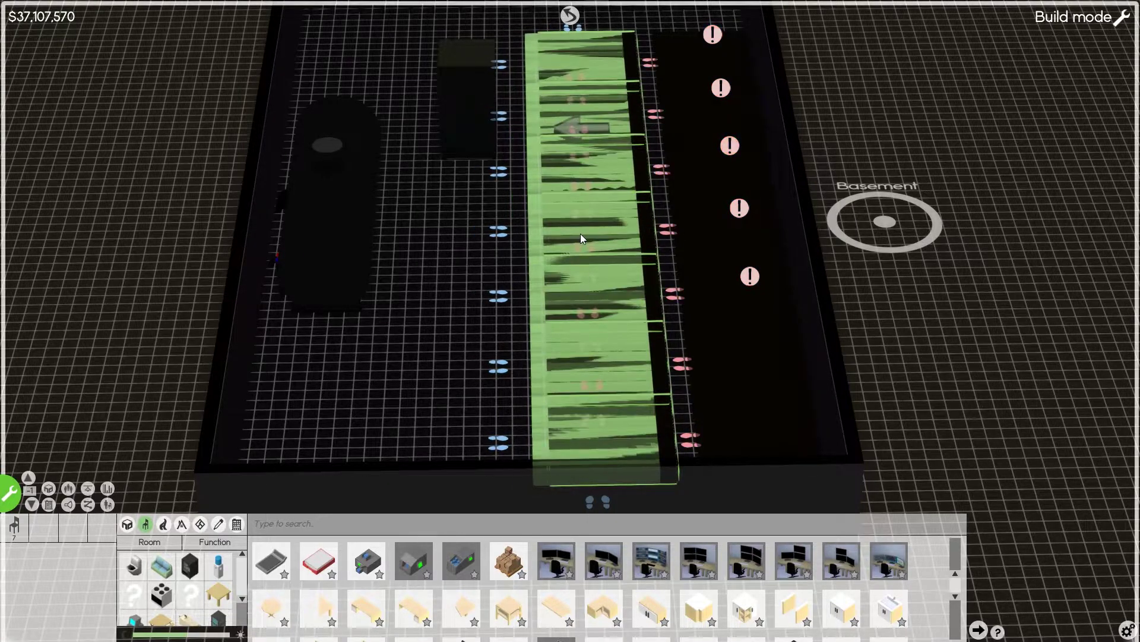
click(608, 235)
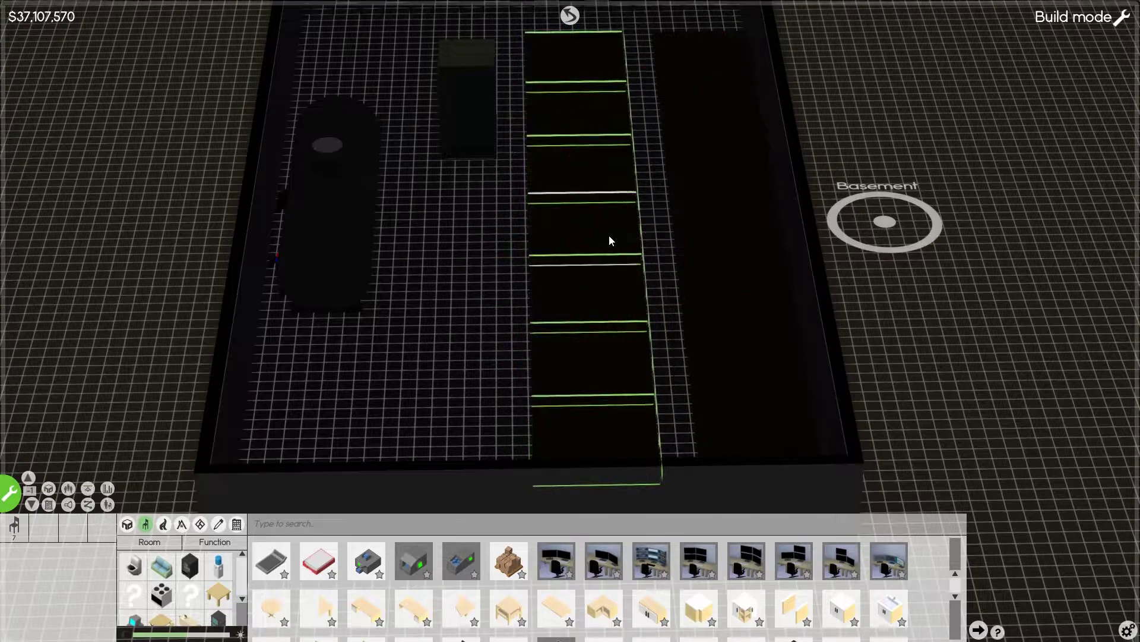
scroll(580, 244, down, 3)
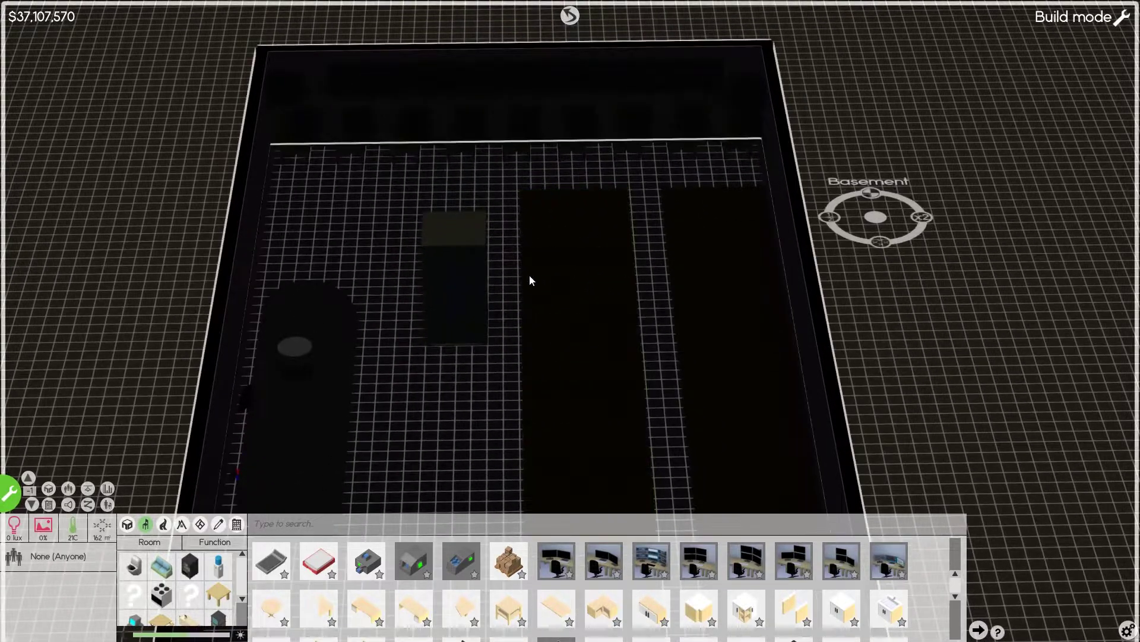
scroll(537, 278, up, 4)
scroll(549, 244, down, 3)
scroll(359, 458, down, 3)
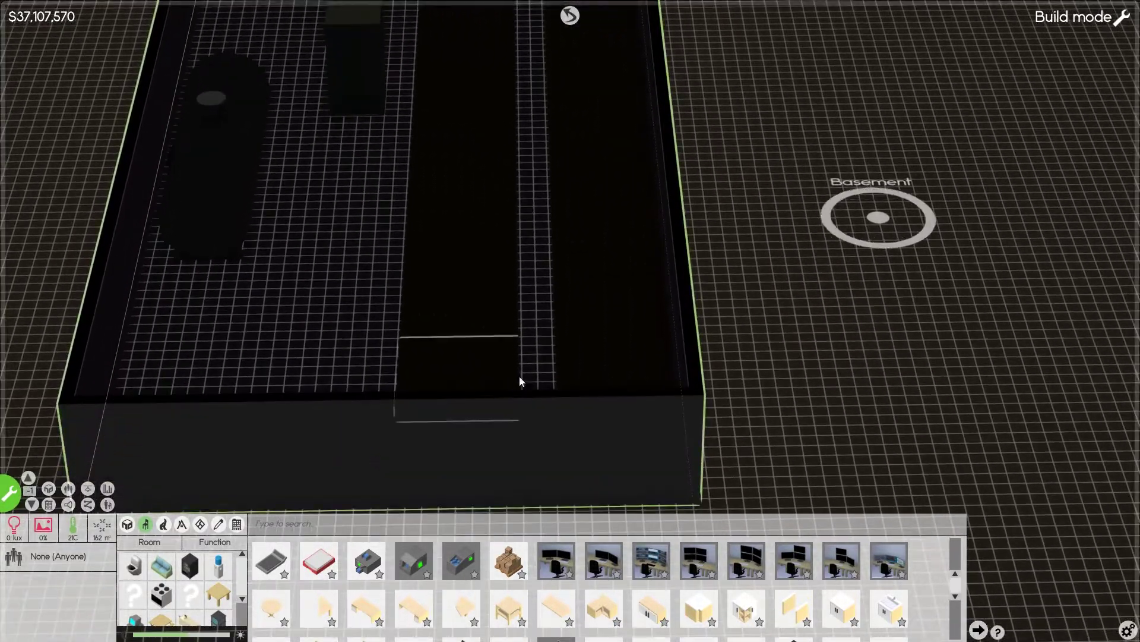
scroll(518, 357, up, 3)
drag(550, 292, 398, 501)
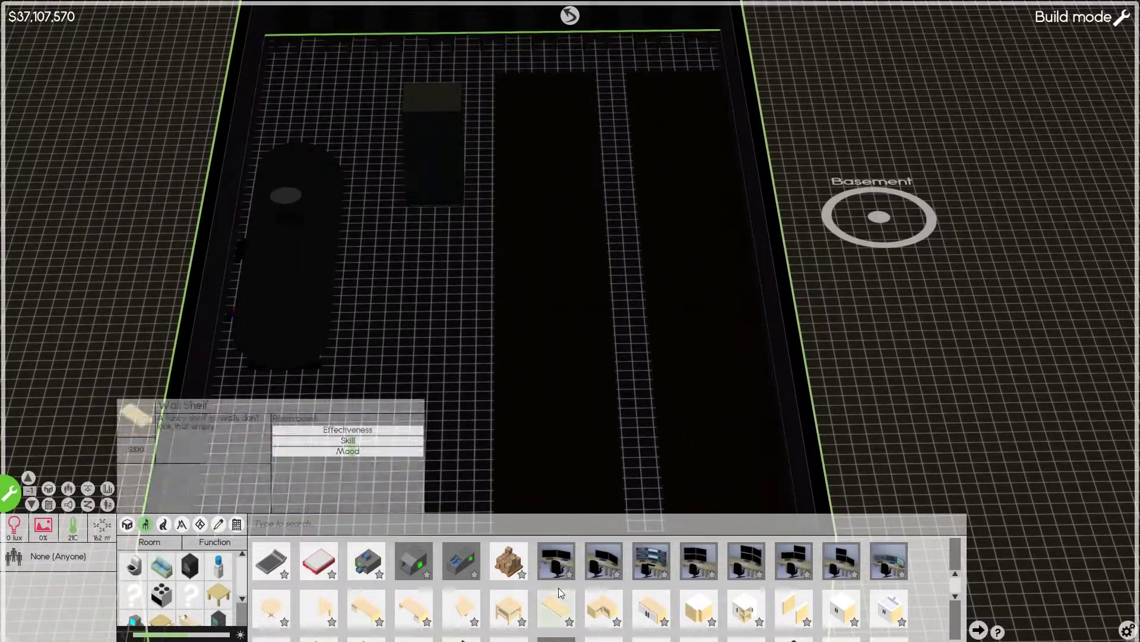
scroll(567, 589, down, 3)
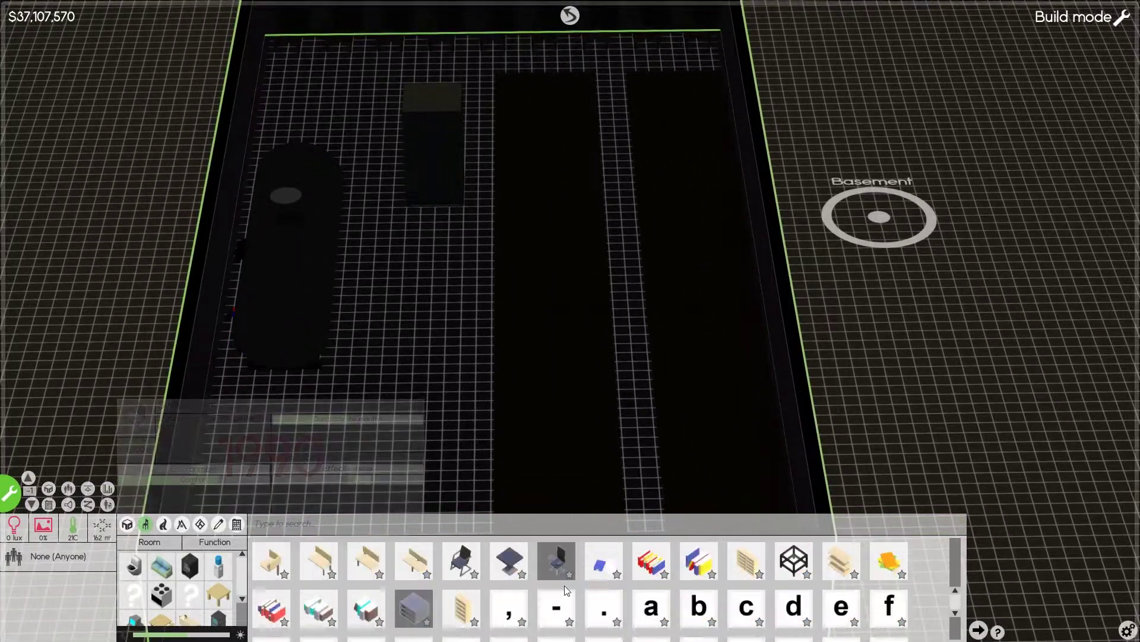
scroll(567, 589, down, 3)
scroll(625, 579, down, 3)
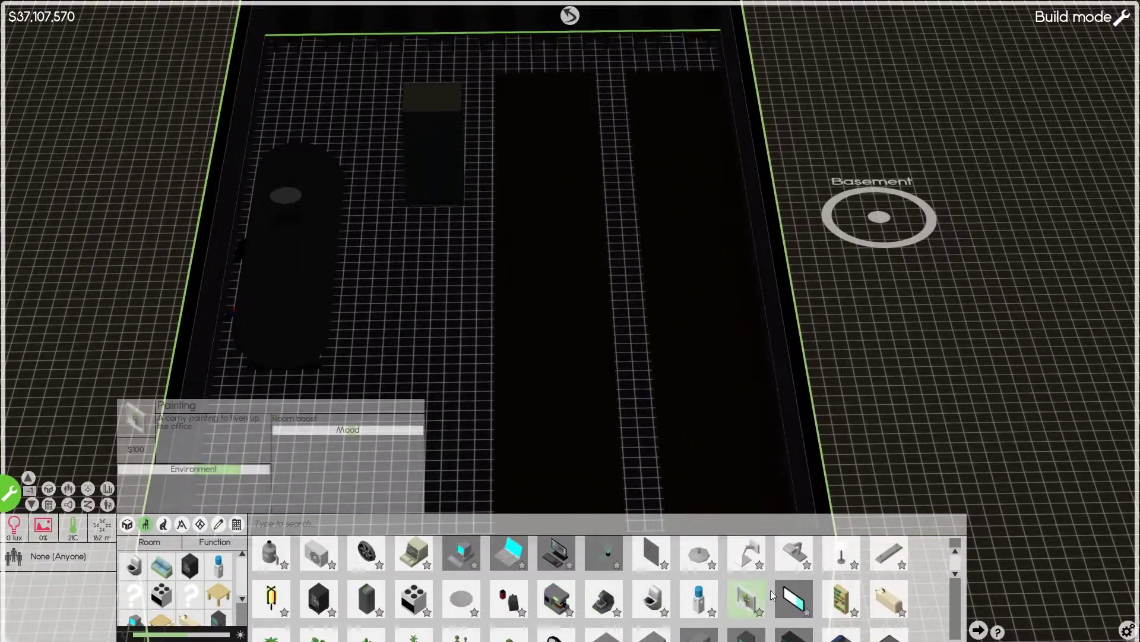
Place three $80 fluorescent lamps down the pallet walkway
click(889, 555)
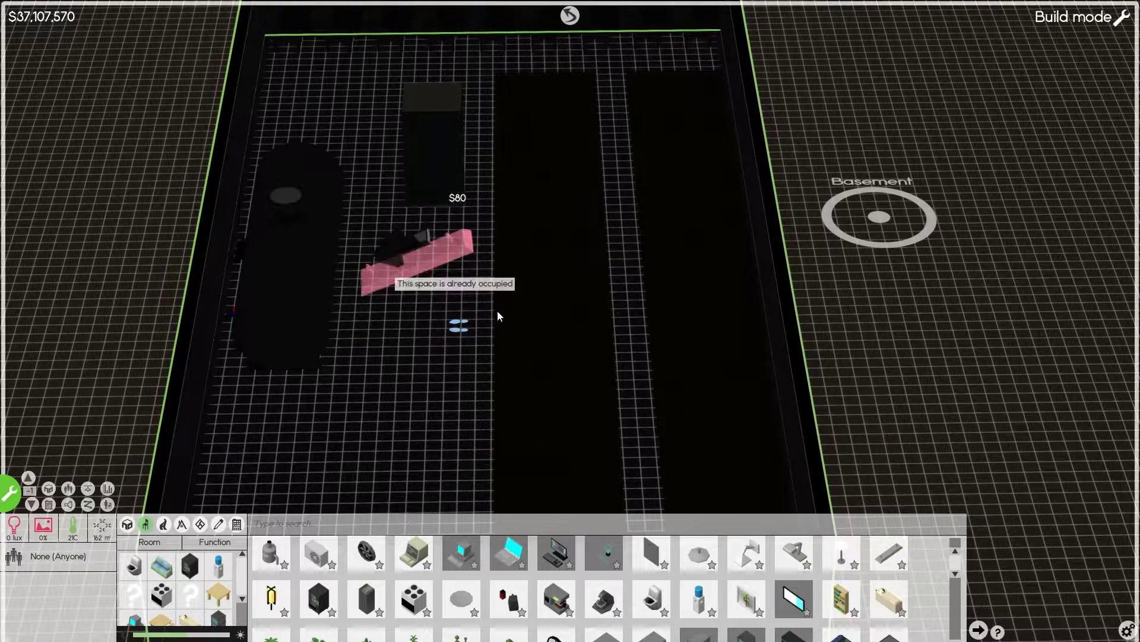
drag(623, 153, 624, 208)
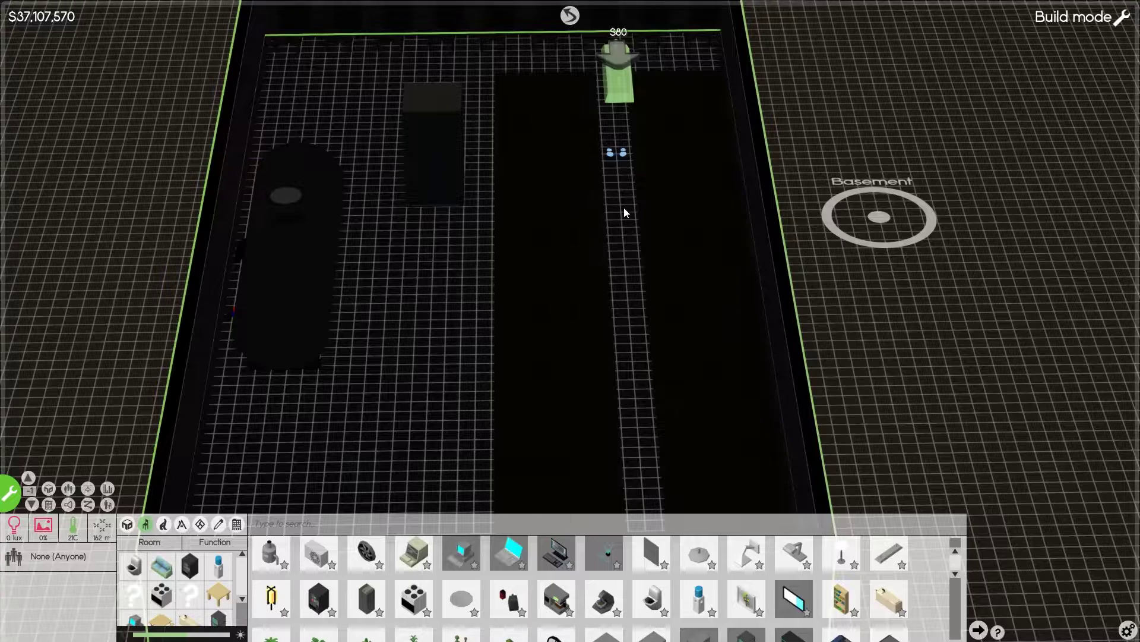
click(623, 207)
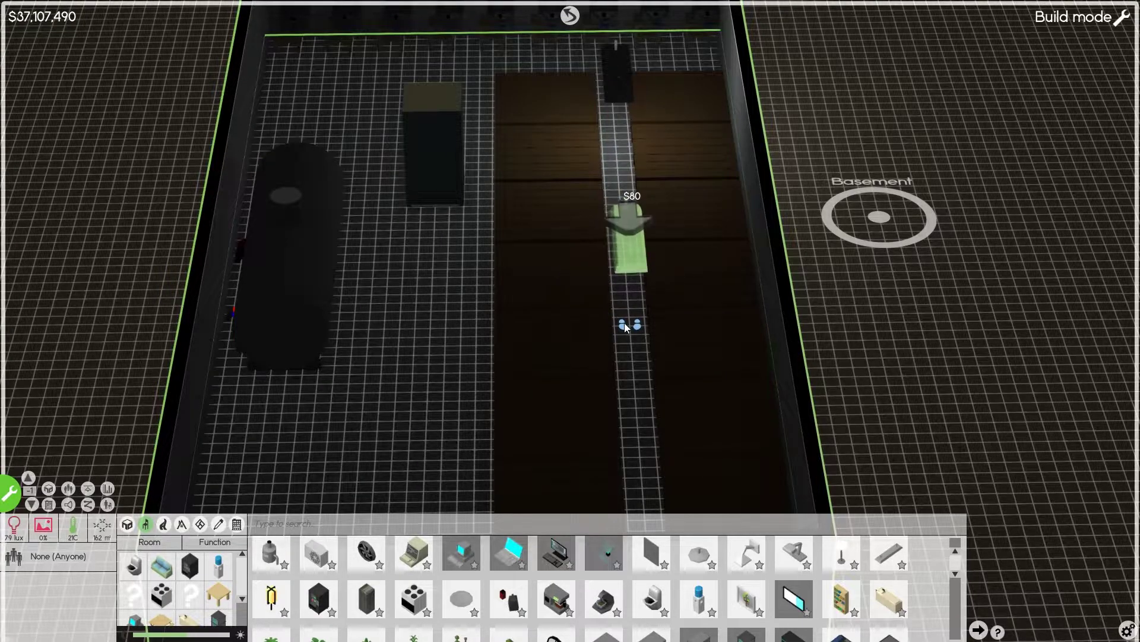
click(624, 323)
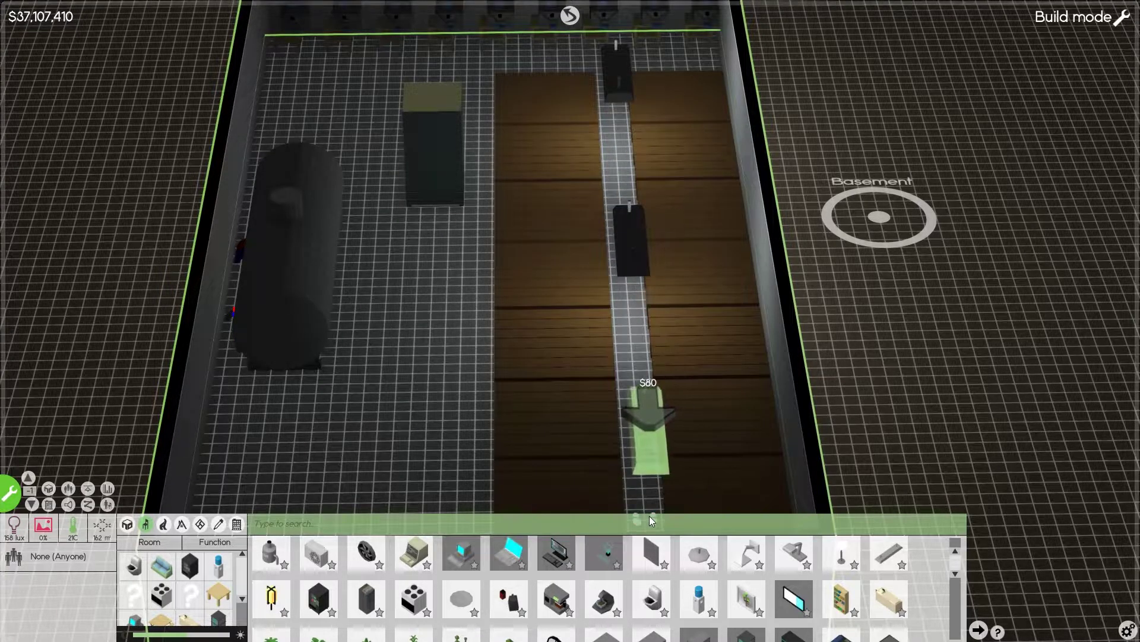
click(648, 502)
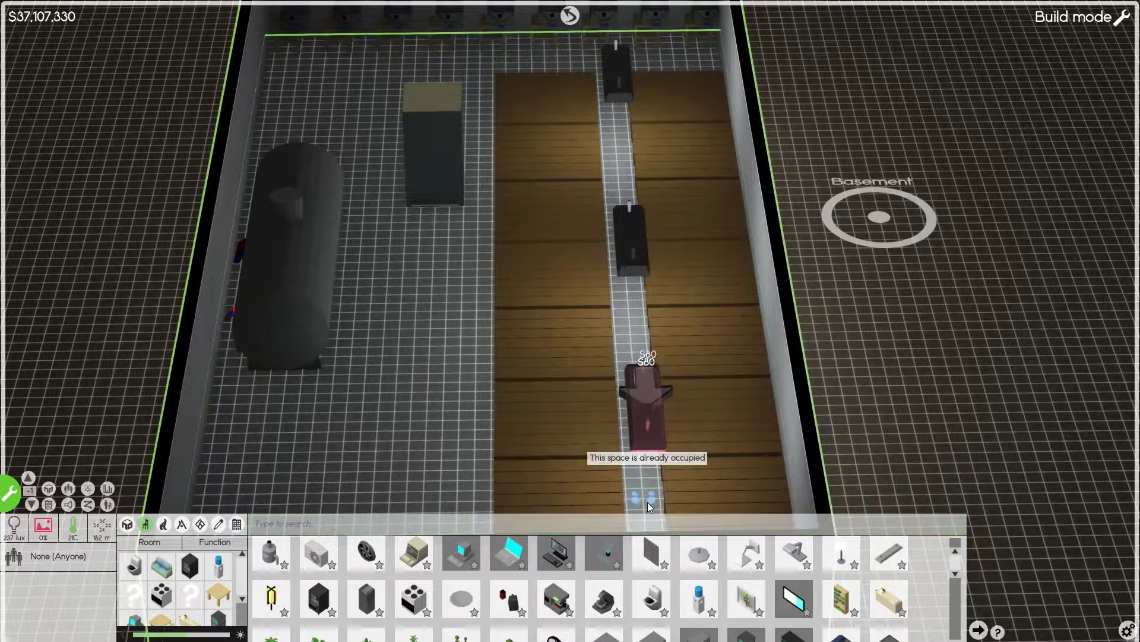
Add four more lamps across the left floor, then leave build mode
click(474, 513)
click(481, 275)
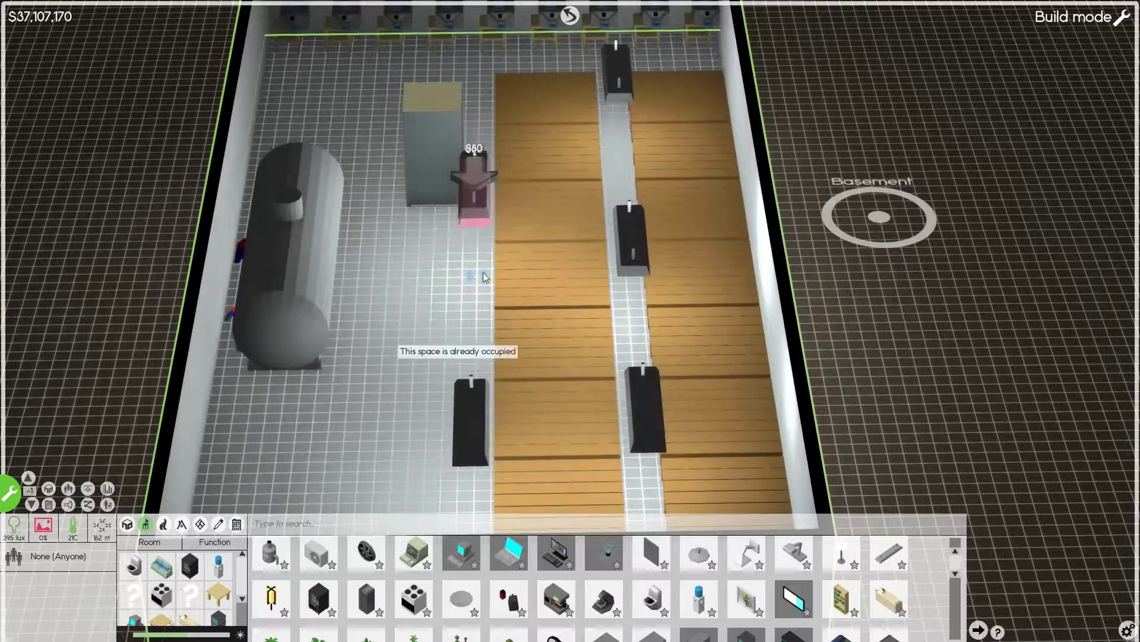
click(371, 196)
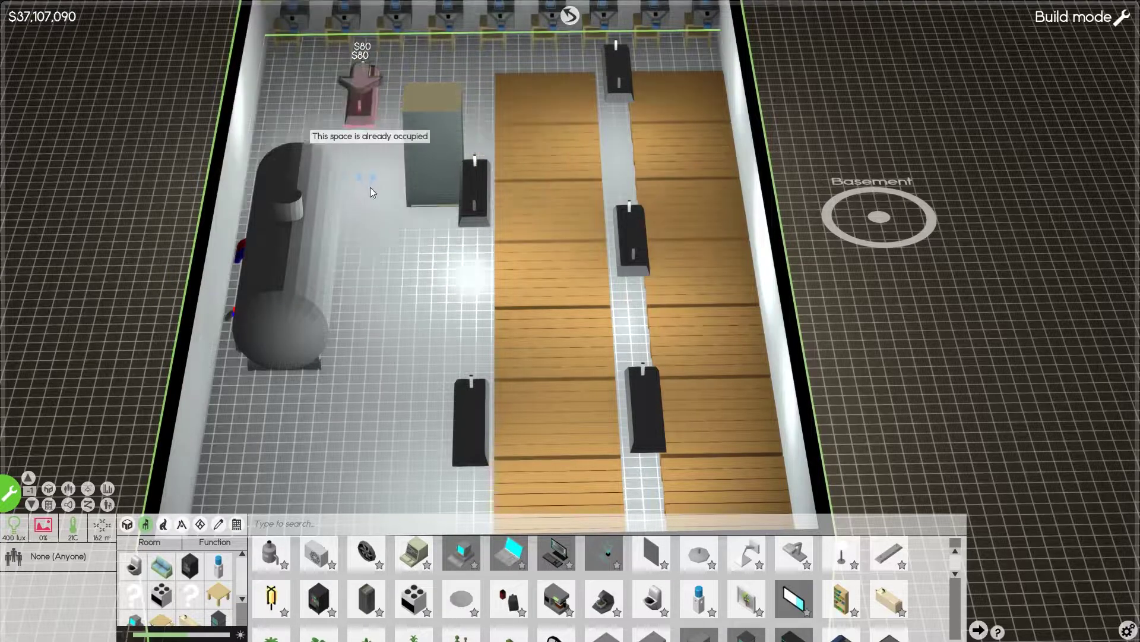
click(268, 445)
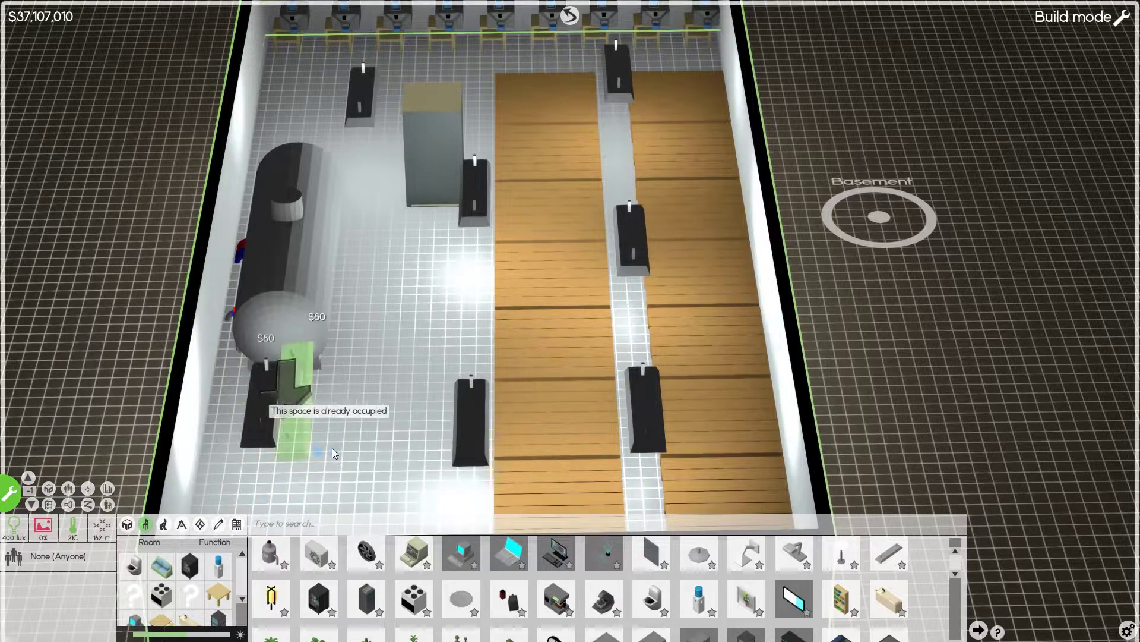
right_click(332, 447)
scroll(390, 386, down, 2)
scroll(381, 379, up, 2)
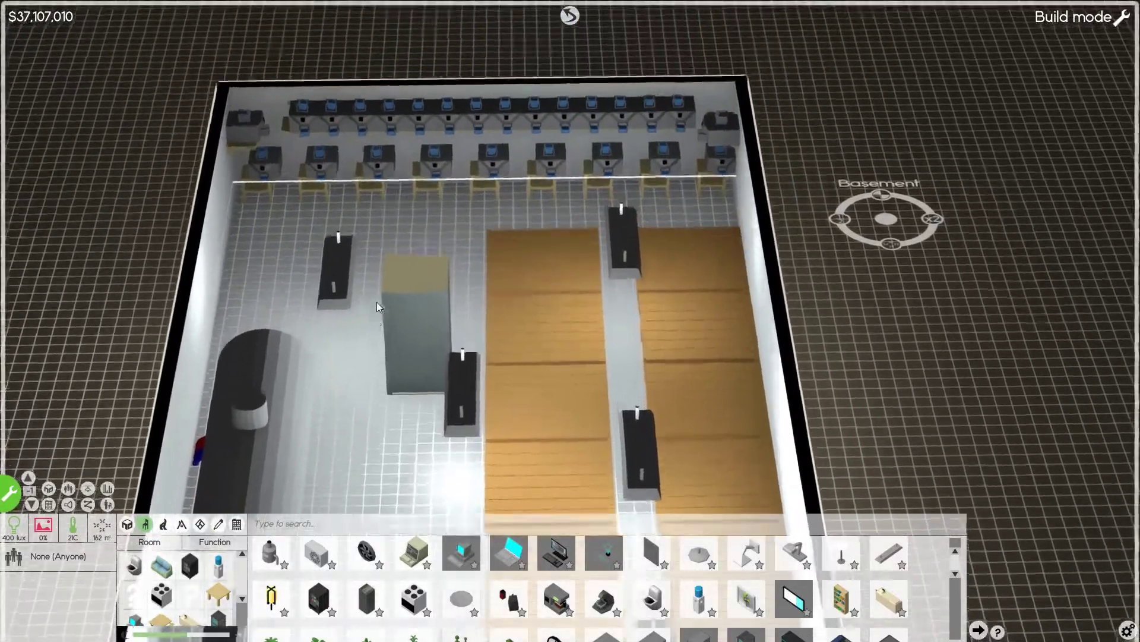
scroll(377, 302, down, 2)
scroll(366, 284, up, 2)
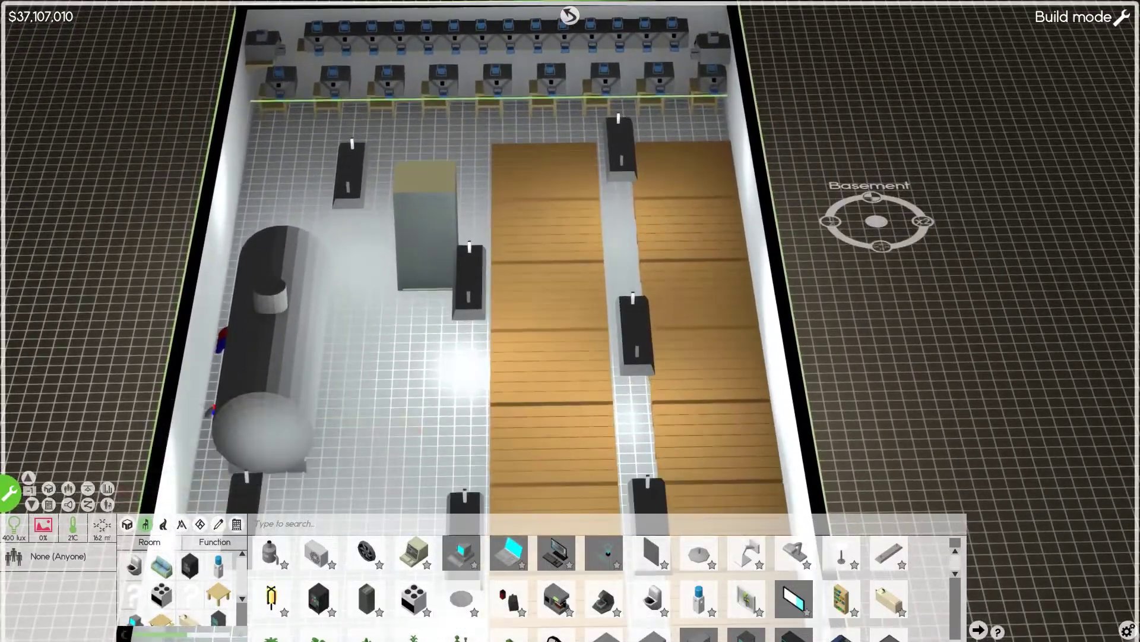
key(Escape)
scroll(360, 452, down, 3)
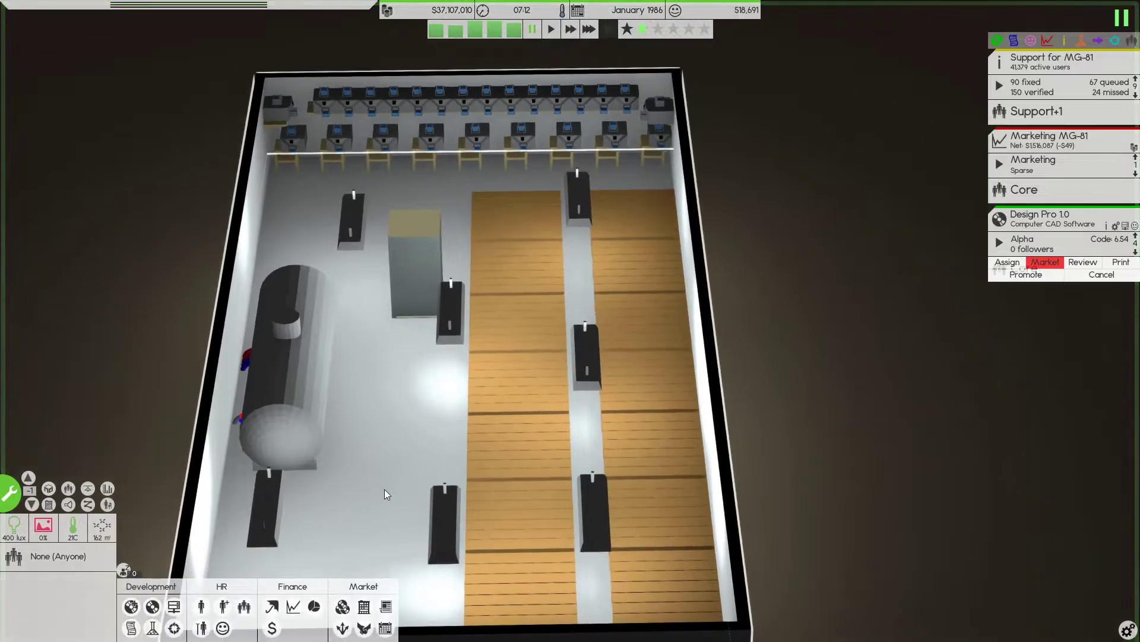
scroll(384, 489, down, 3)
scroll(431, 422, up, 2)
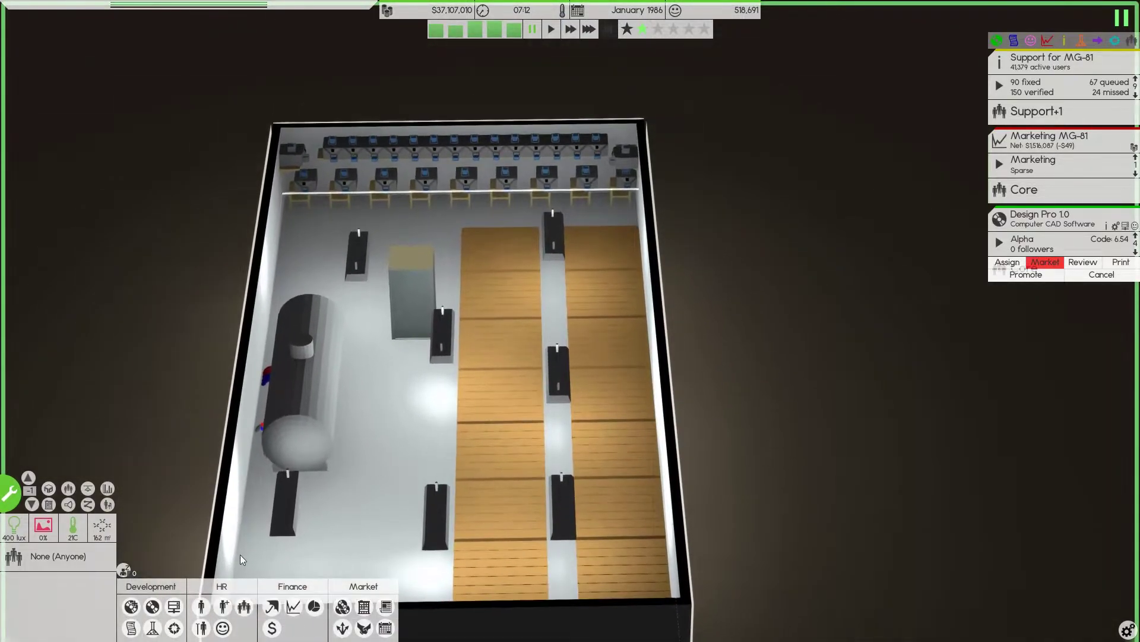
Open the Distribution channels overview from the Market toolbar
click(342, 628)
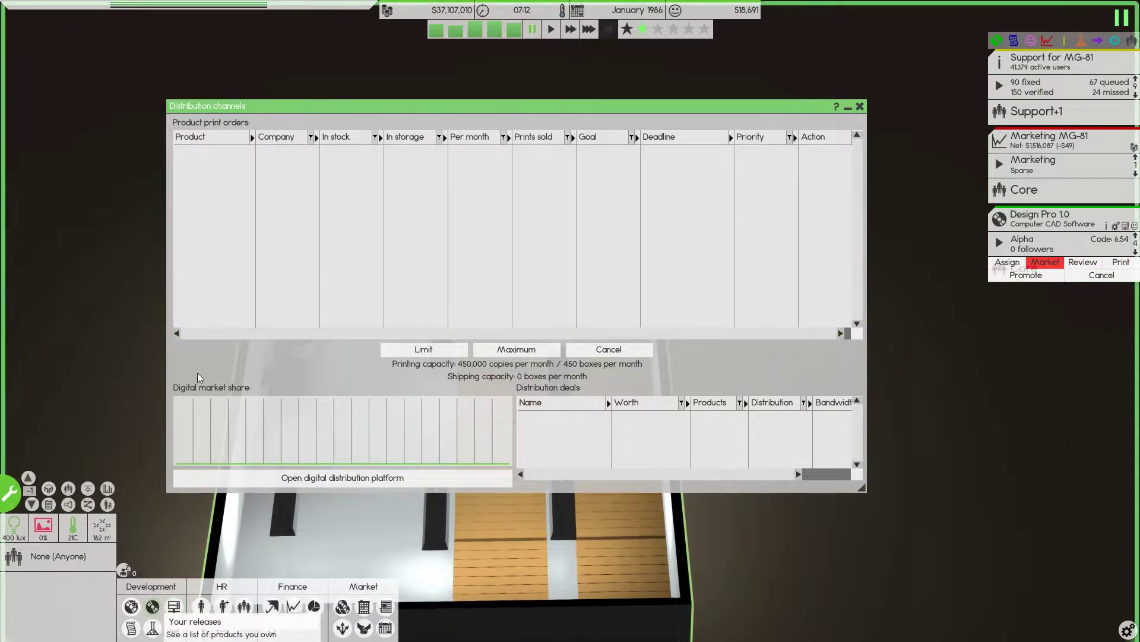
From My Releases, print MG-81 with a 250,000-copy stock cap, then close both windows
click(151, 607)
click(108, 291)
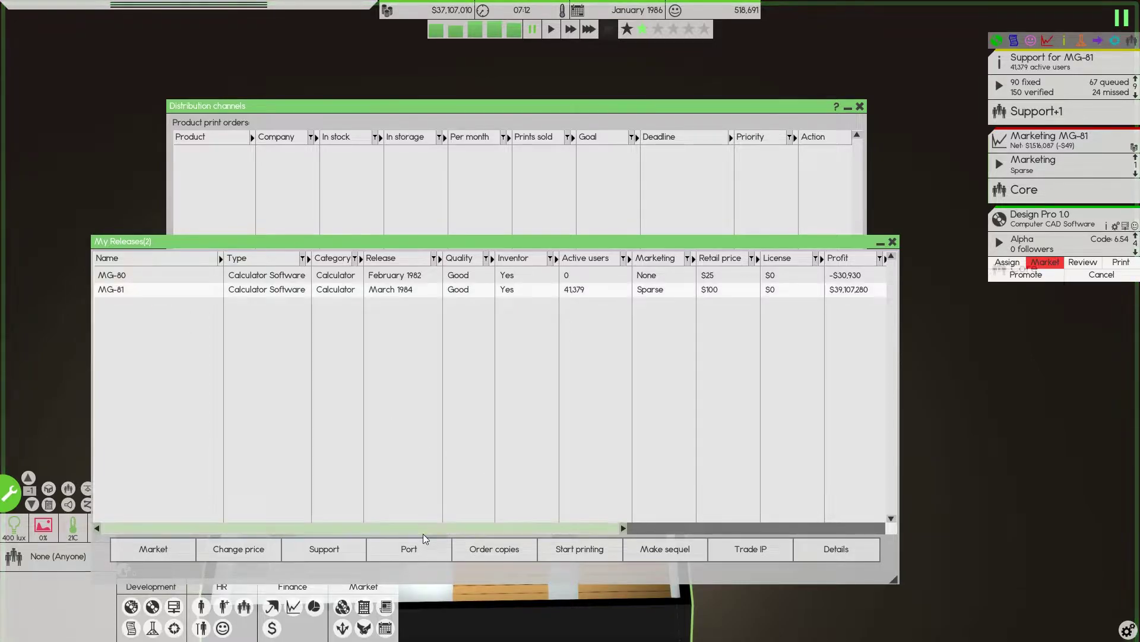
drag(415, 526, 704, 527)
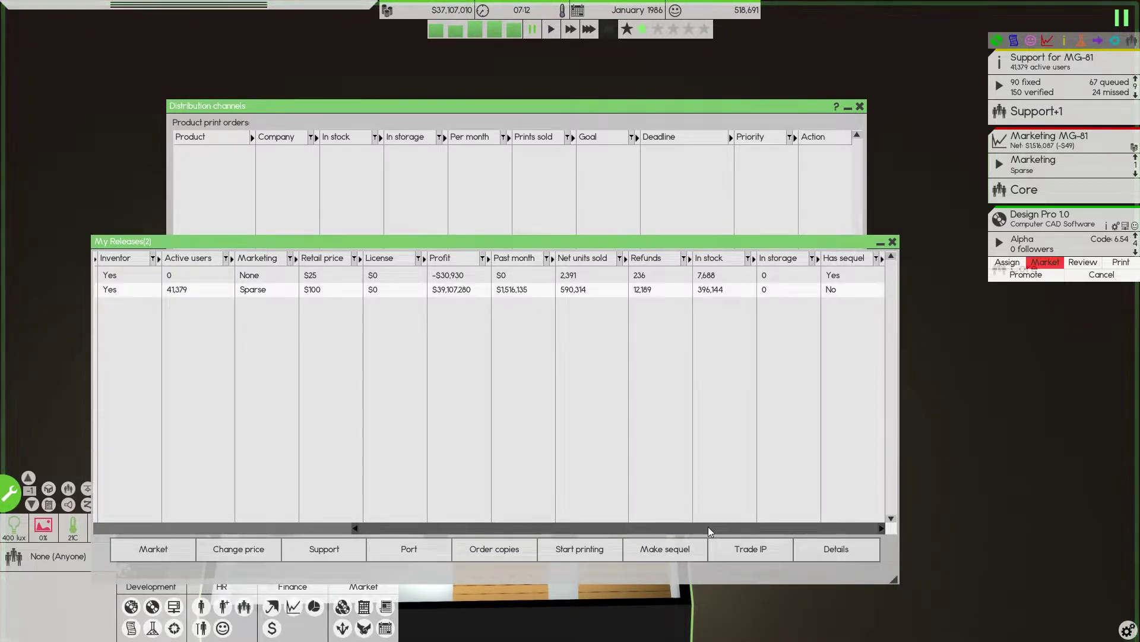
drag(708, 526, 370, 527)
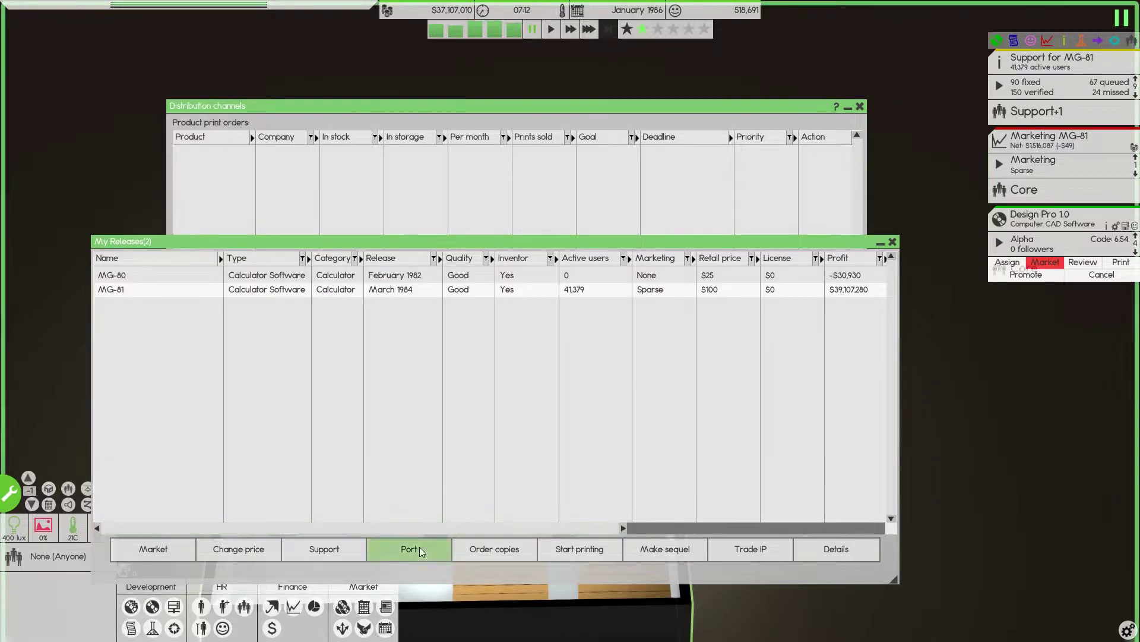
click(585, 551)
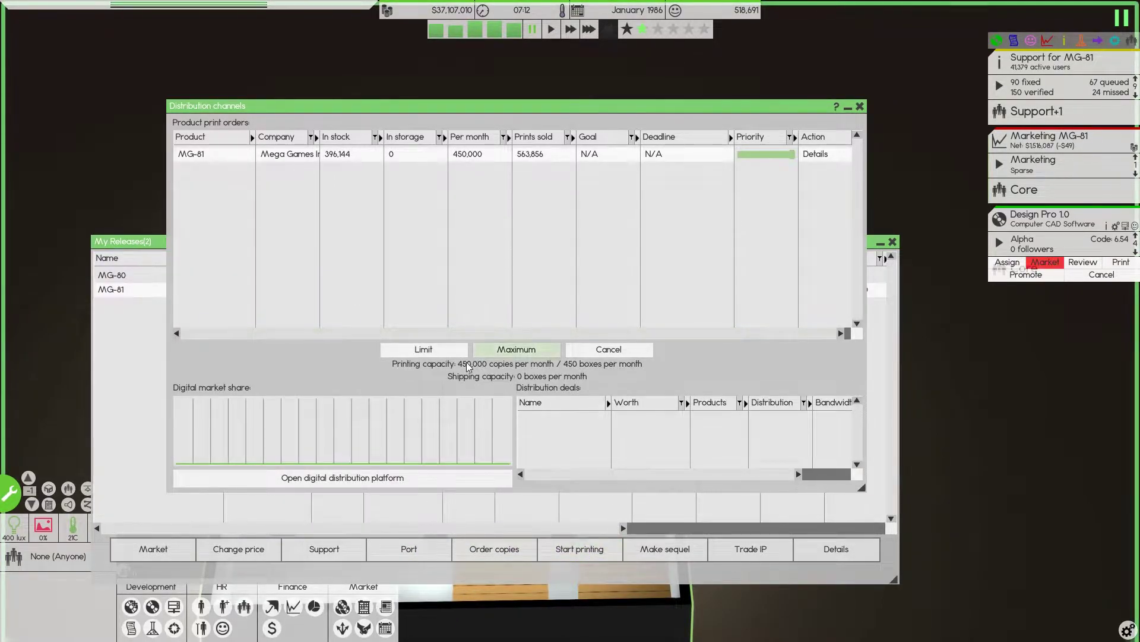
click(525, 357)
text(250000)
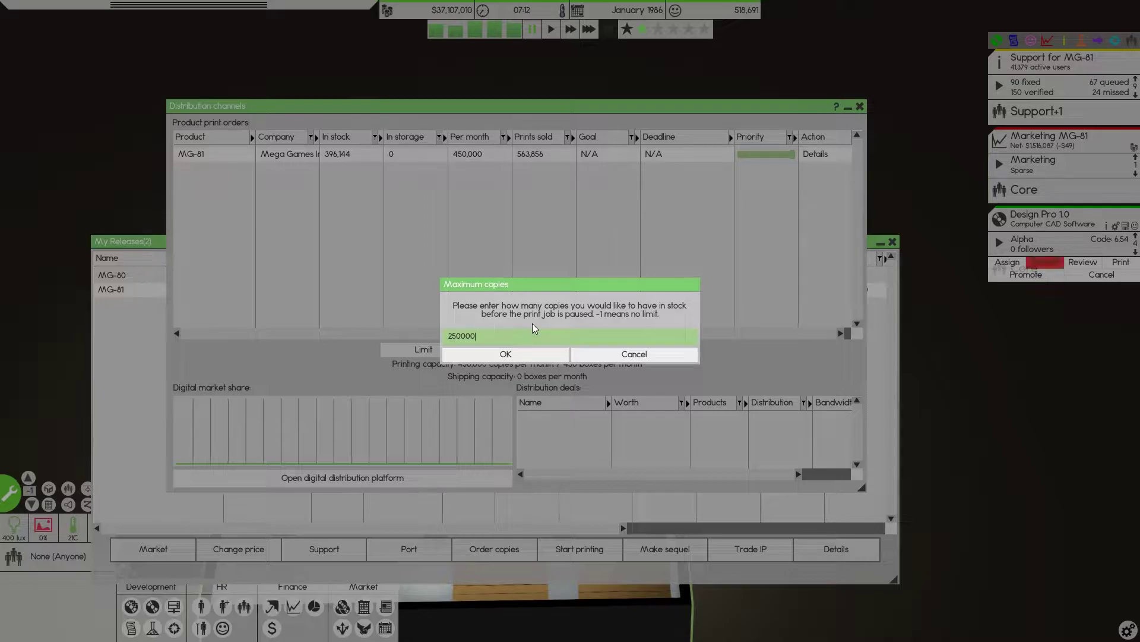
click(505, 354)
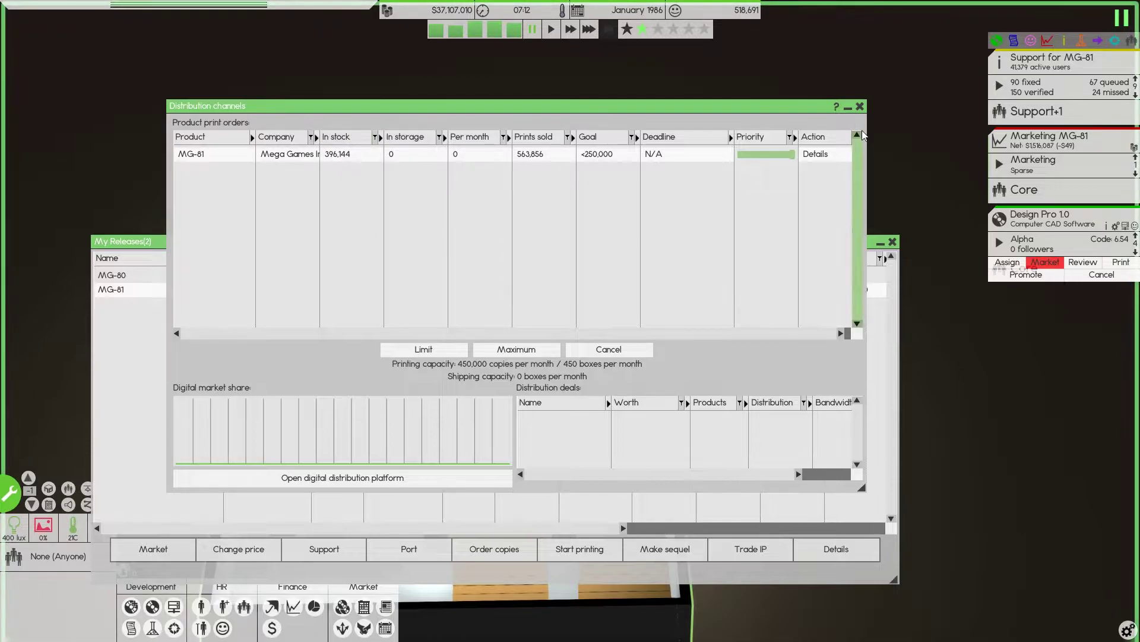
click(860, 107)
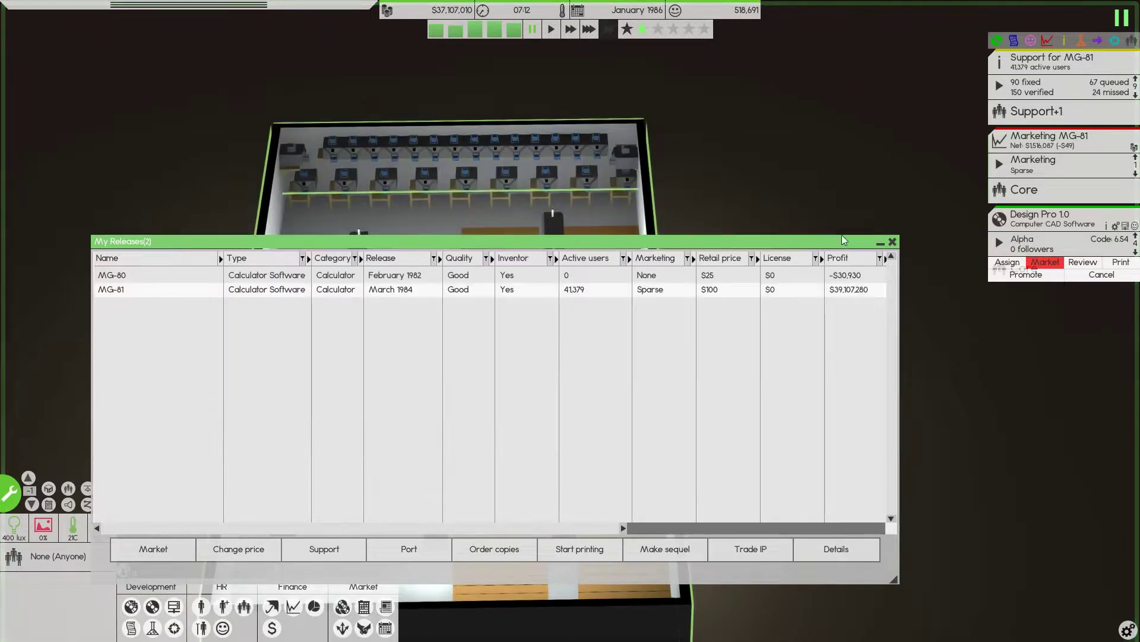
click(894, 242)
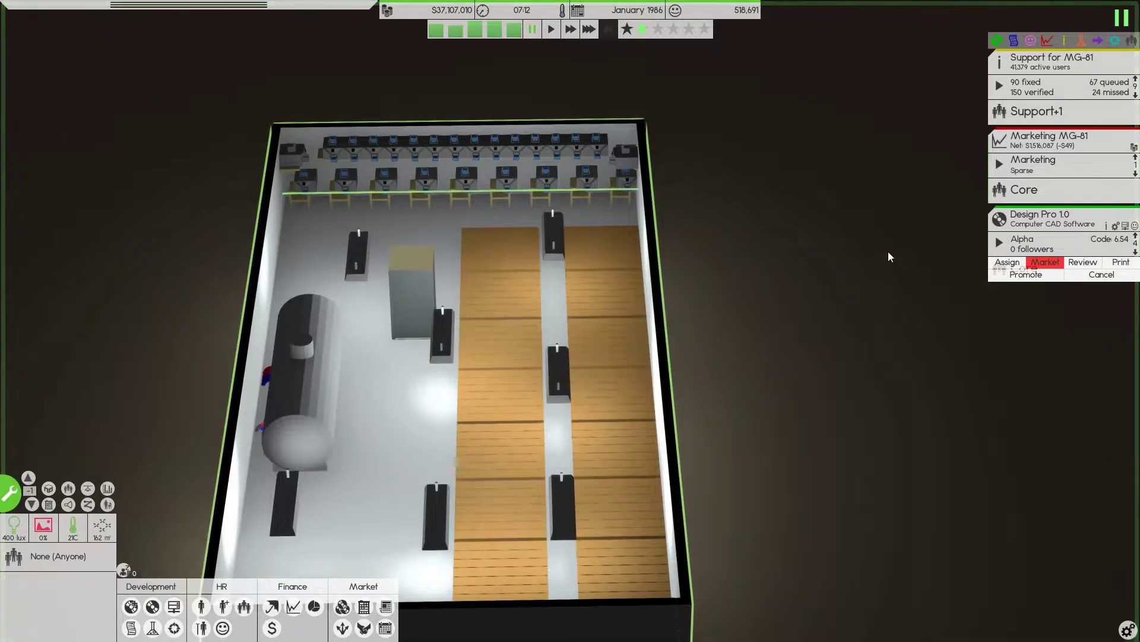
scroll(530, 260, up, 1)
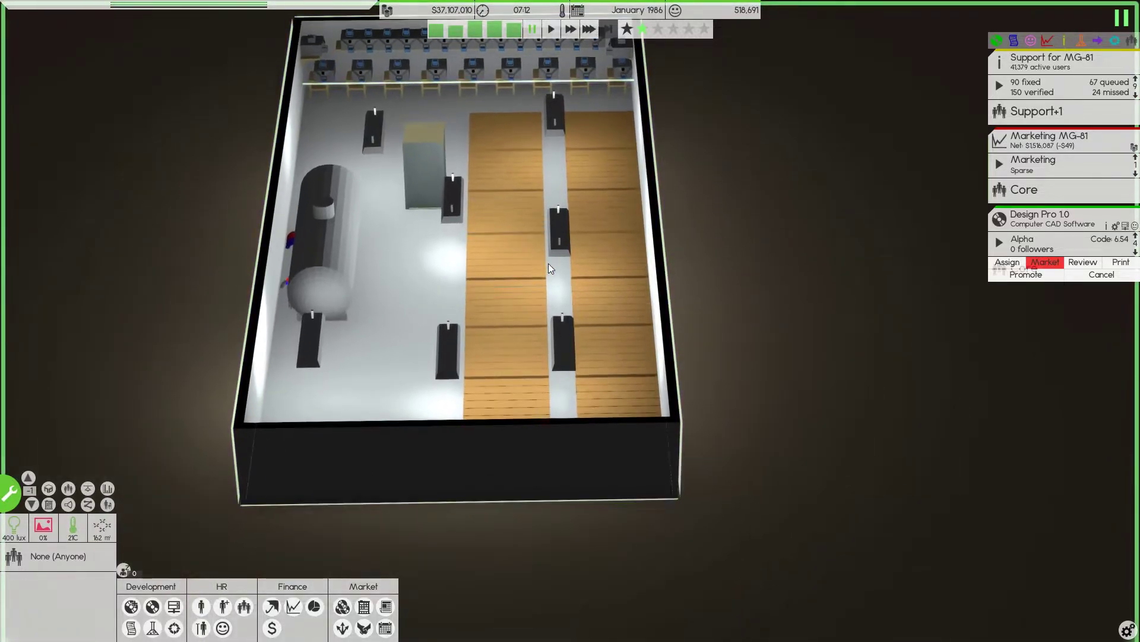
Switch to the office floor with Page Down and open Manage staff
key(Page_Down)
mouse_move(548, 264)
mouse_down()
mouse_move(622, 306)
mouse_move(594, 319)
mouse_up()
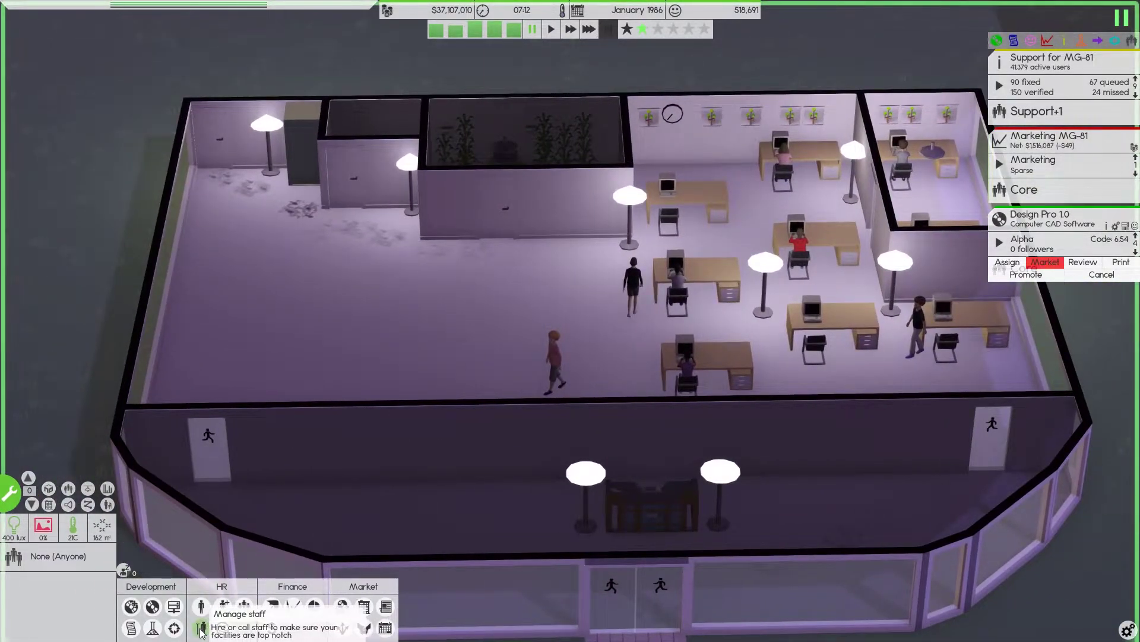
click(202, 628)
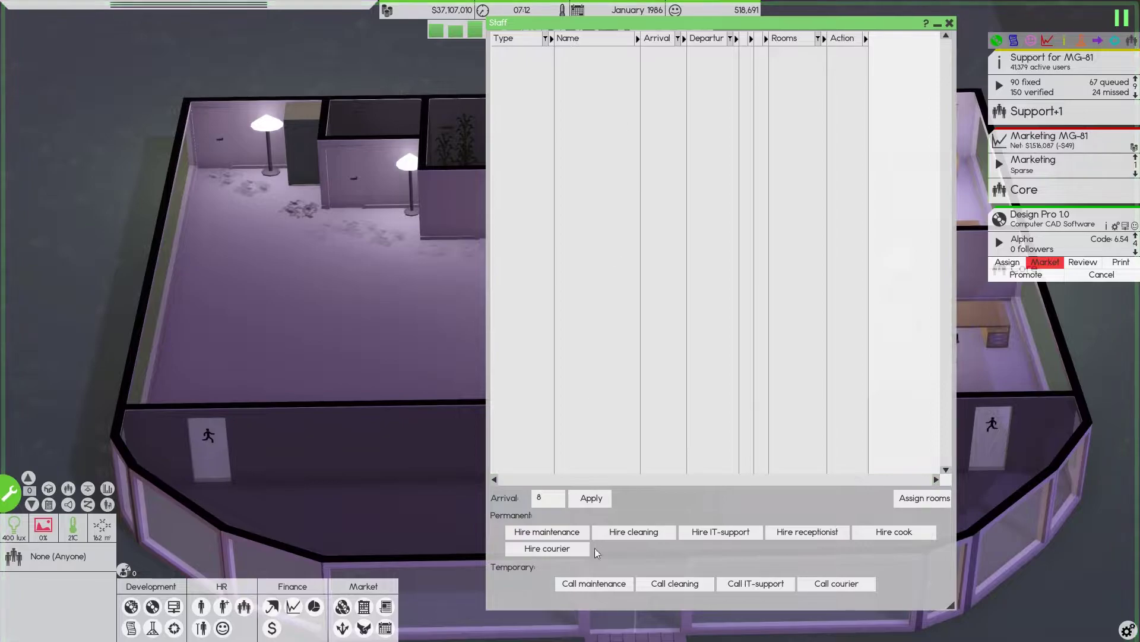
Hire a cleaner, IT-support and maintenance worker, shift them to 17–21, close Staff
click(633, 531)
click(720, 531)
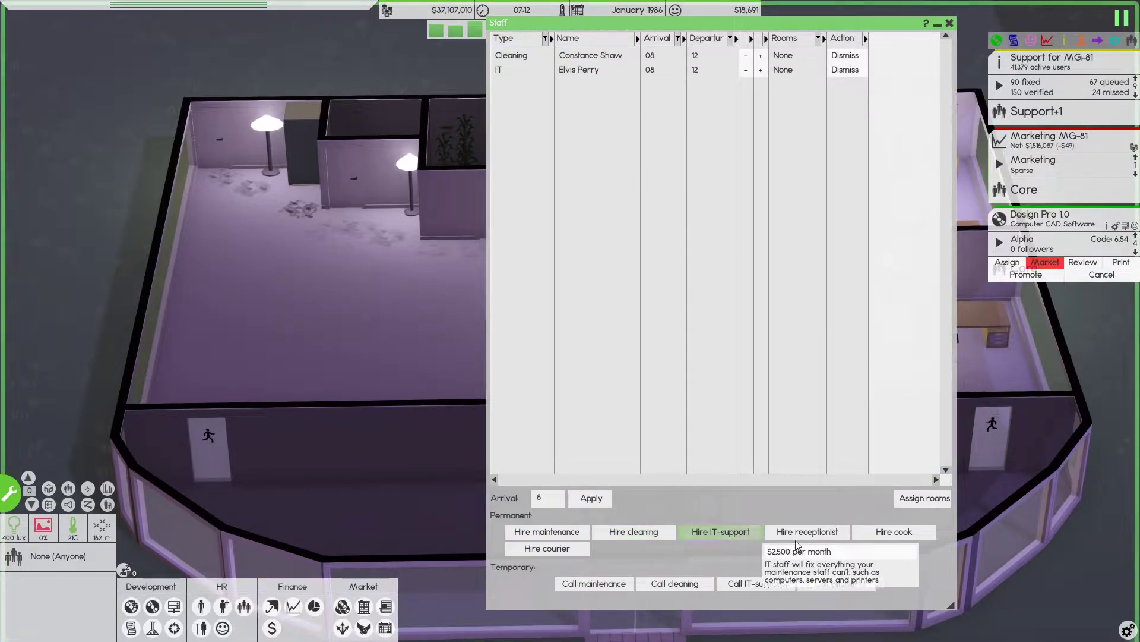
click(546, 531)
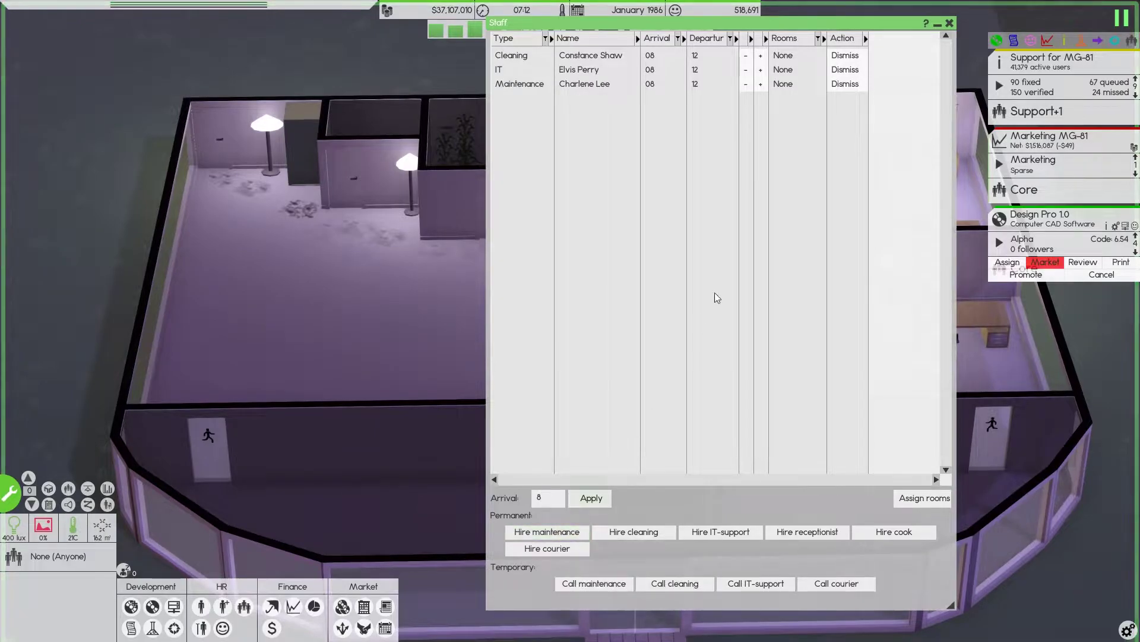
click(762, 56)
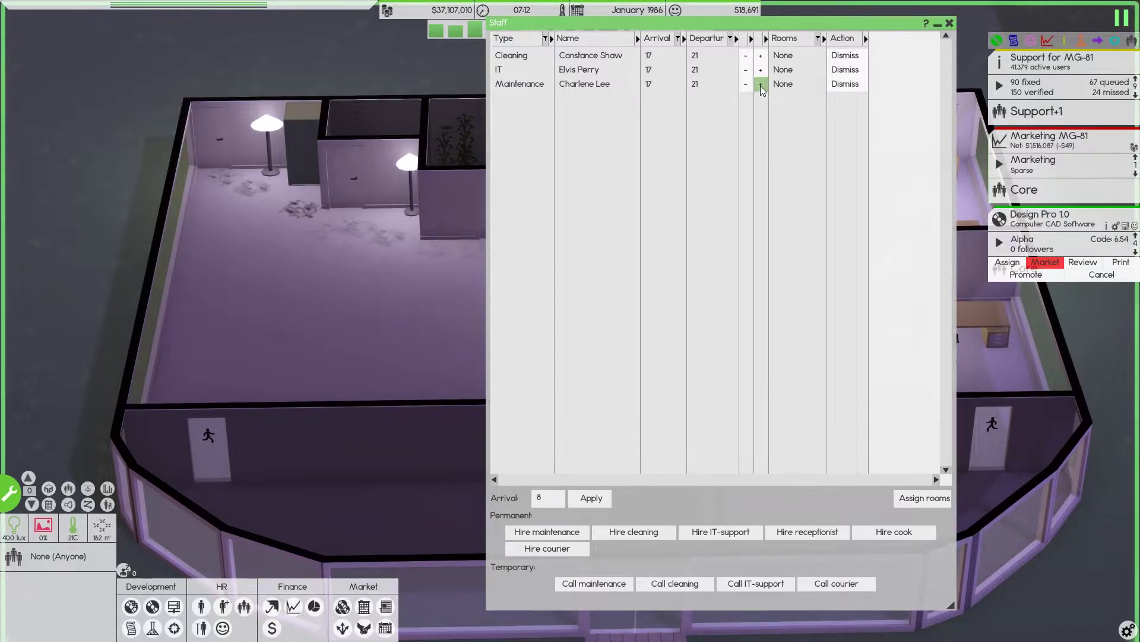
click(762, 85)
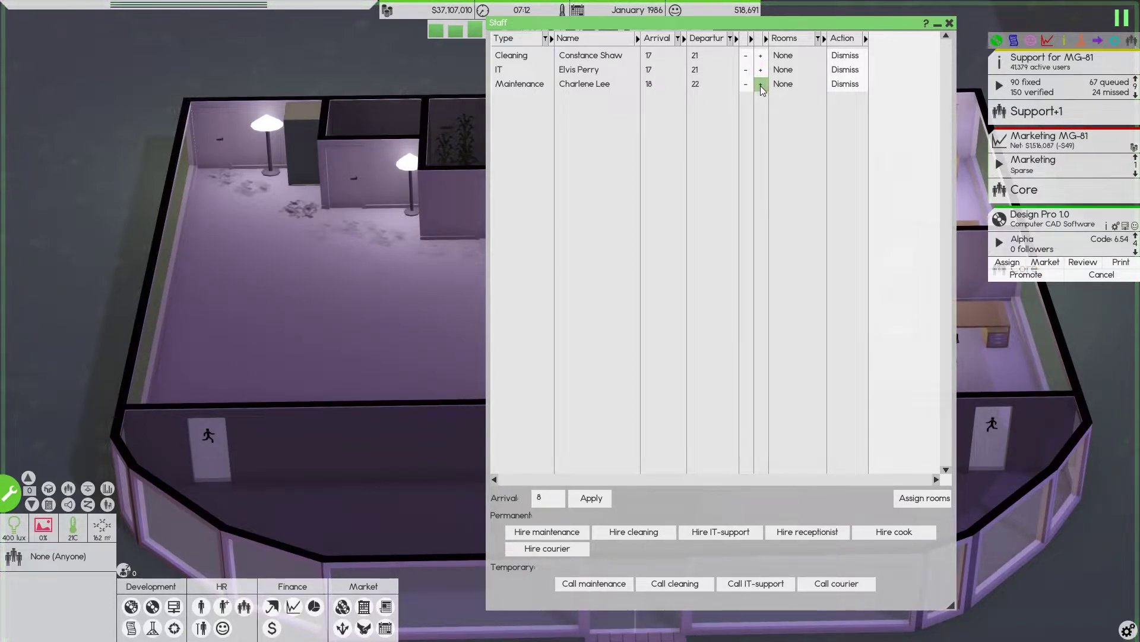
click(950, 24)
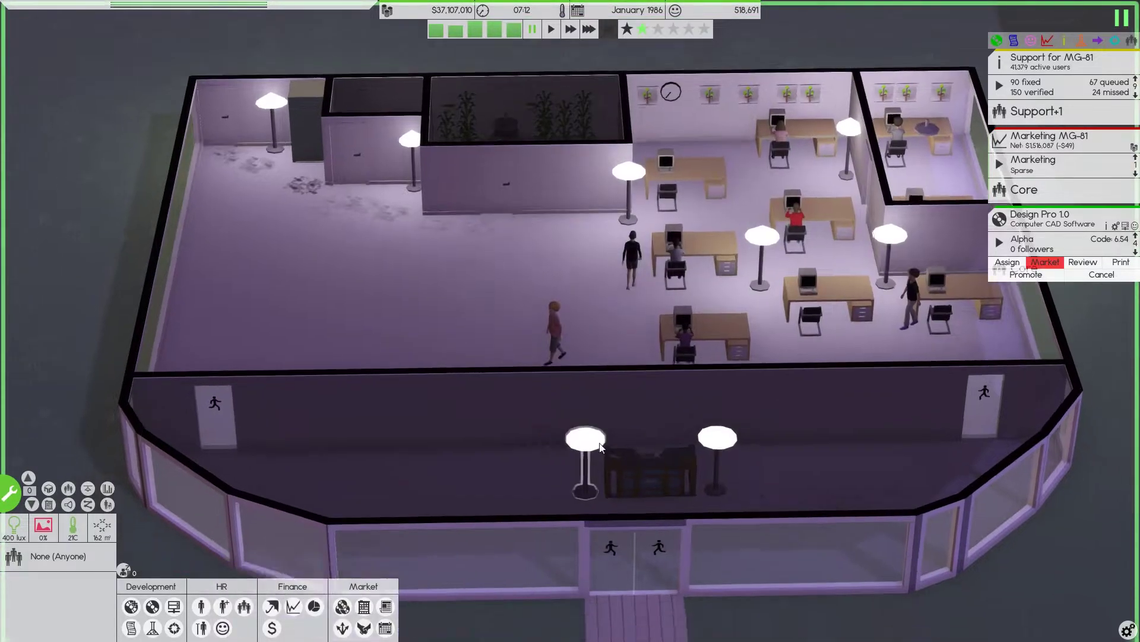
scroll(564, 425, up, 1)
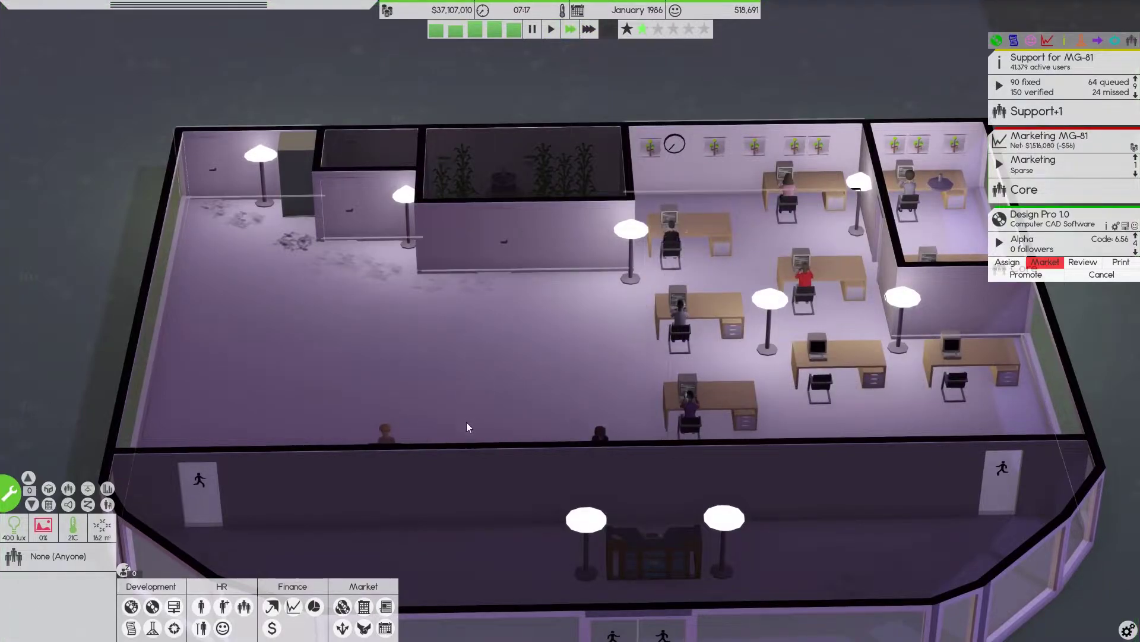
scroll(570, 268, down, 2)
drag(507, 312, 673, 248)
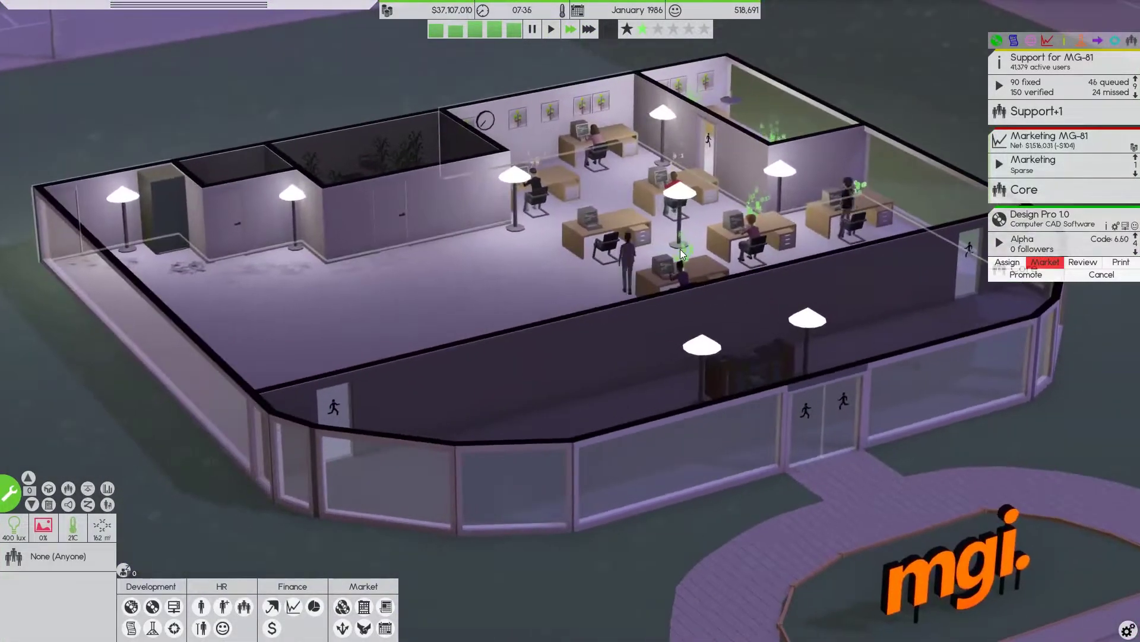
scroll(679, 249, up, 2)
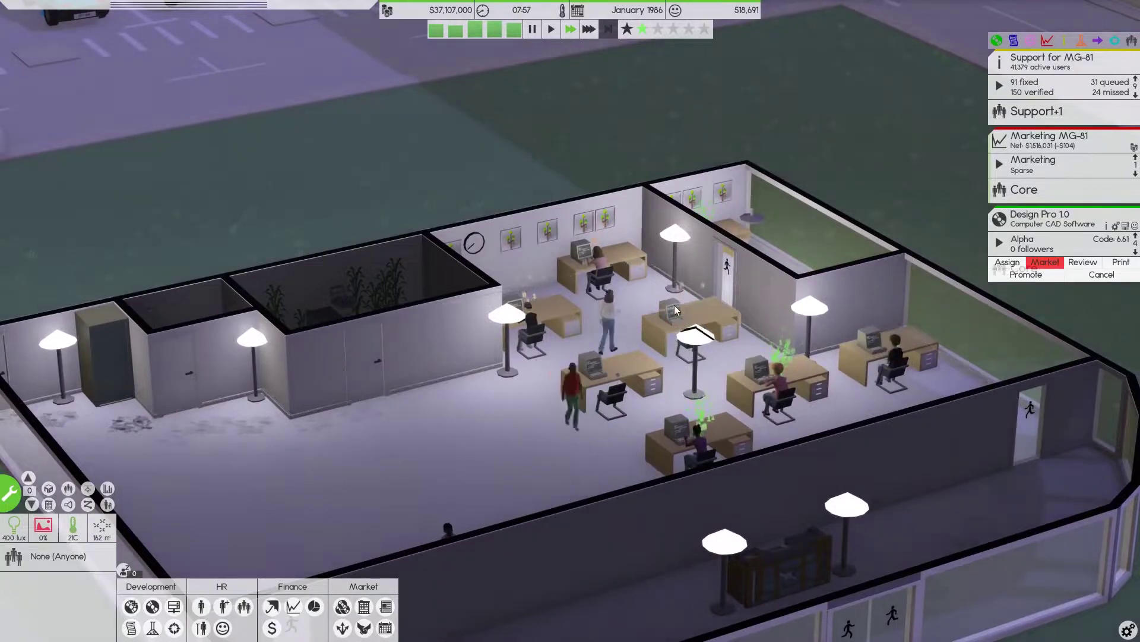
click(604, 268)
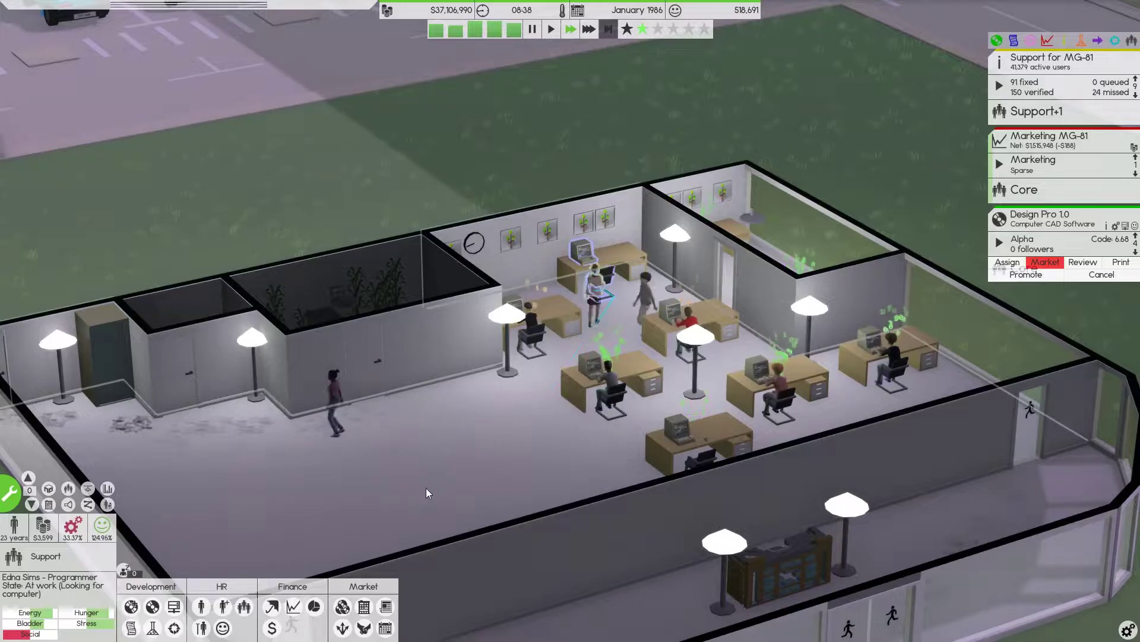
scroll(426, 487, down, 3)
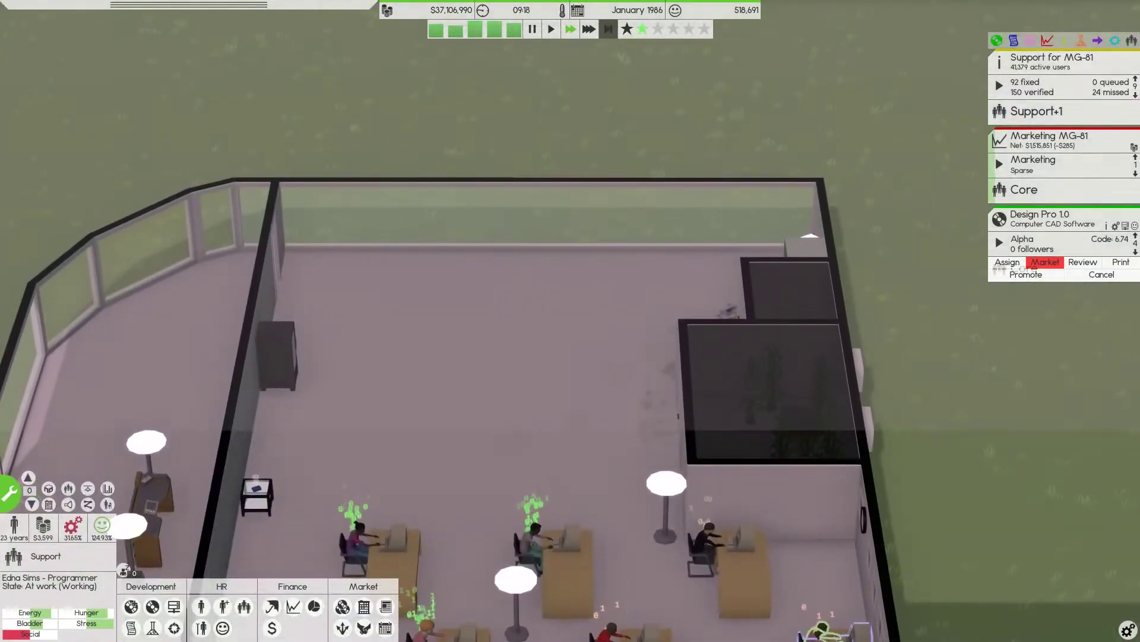
key(a)
key(a)
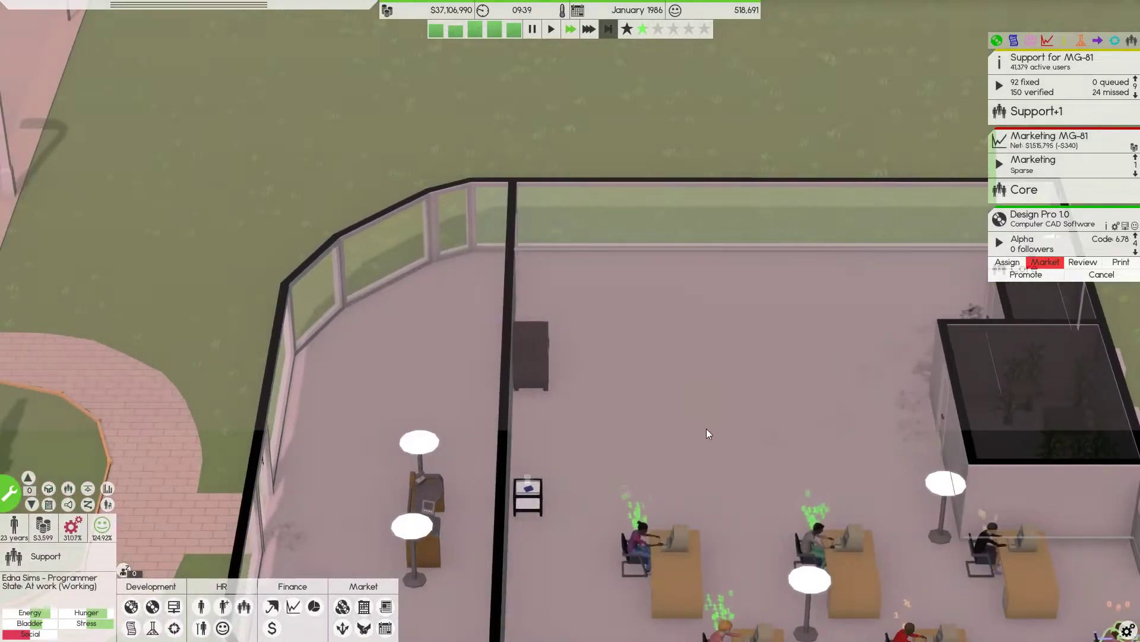
scroll(706, 434, down, 5)
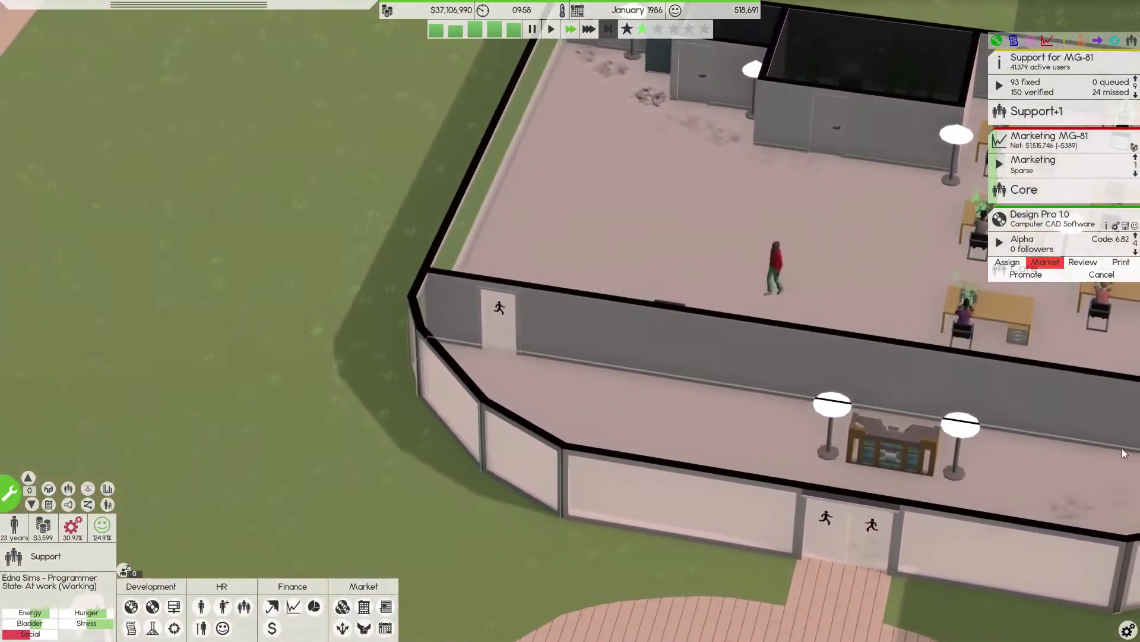
scroll(800, 436, down, 2)
scroll(664, 488, down, 1)
scroll(780, 479, down, 1)
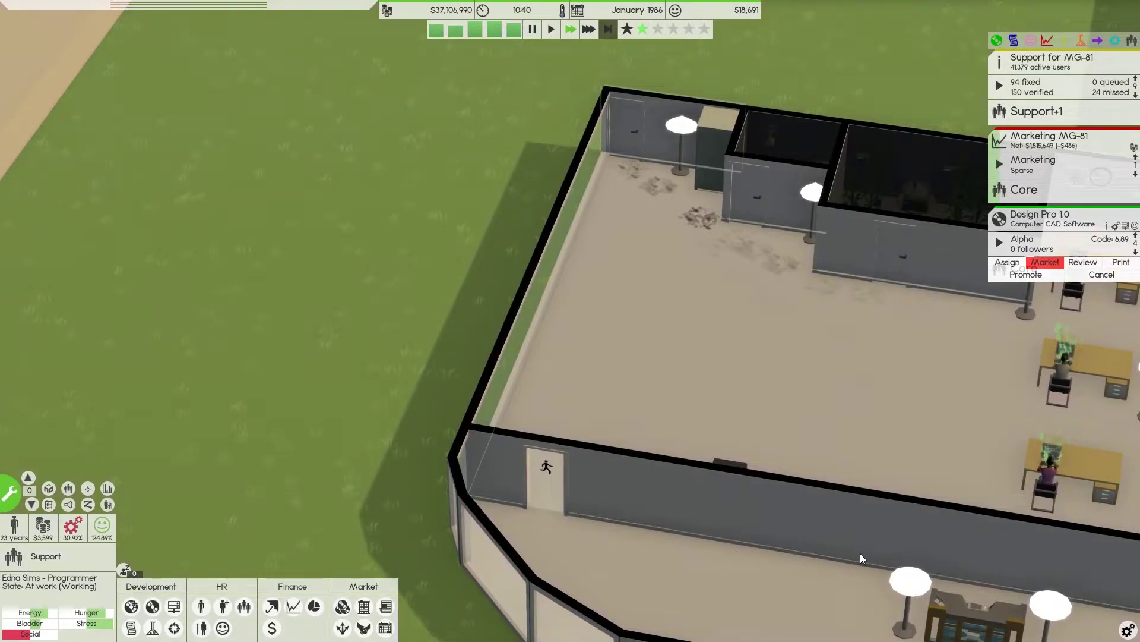
right_click(859, 553)
right_click(753, 367)
click(655, 395)
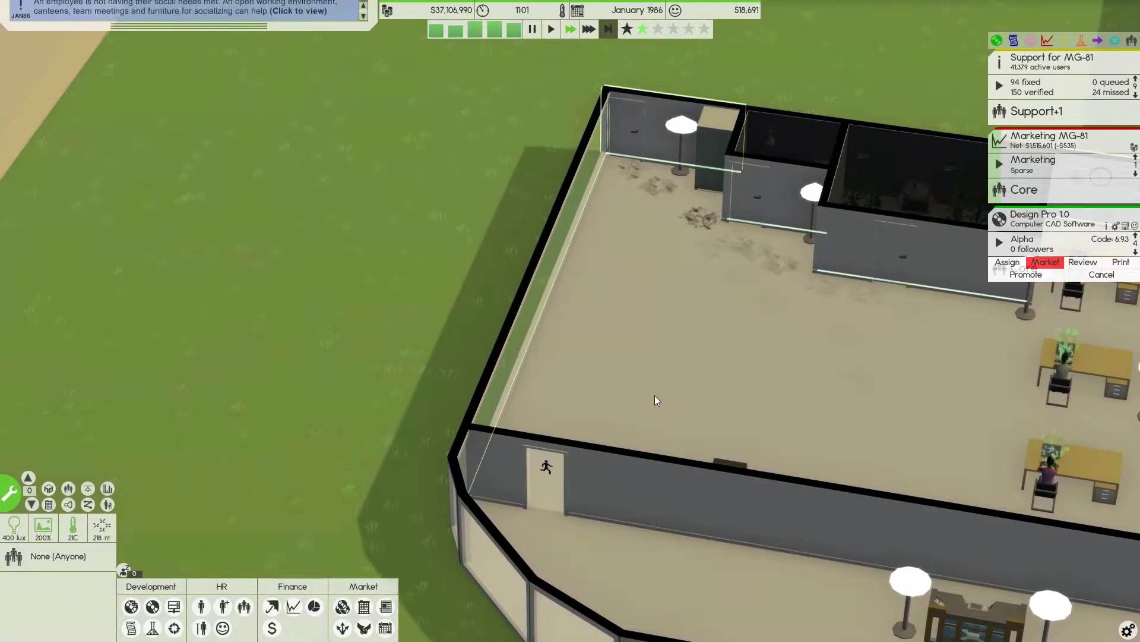
drag(684, 393, 717, 414)
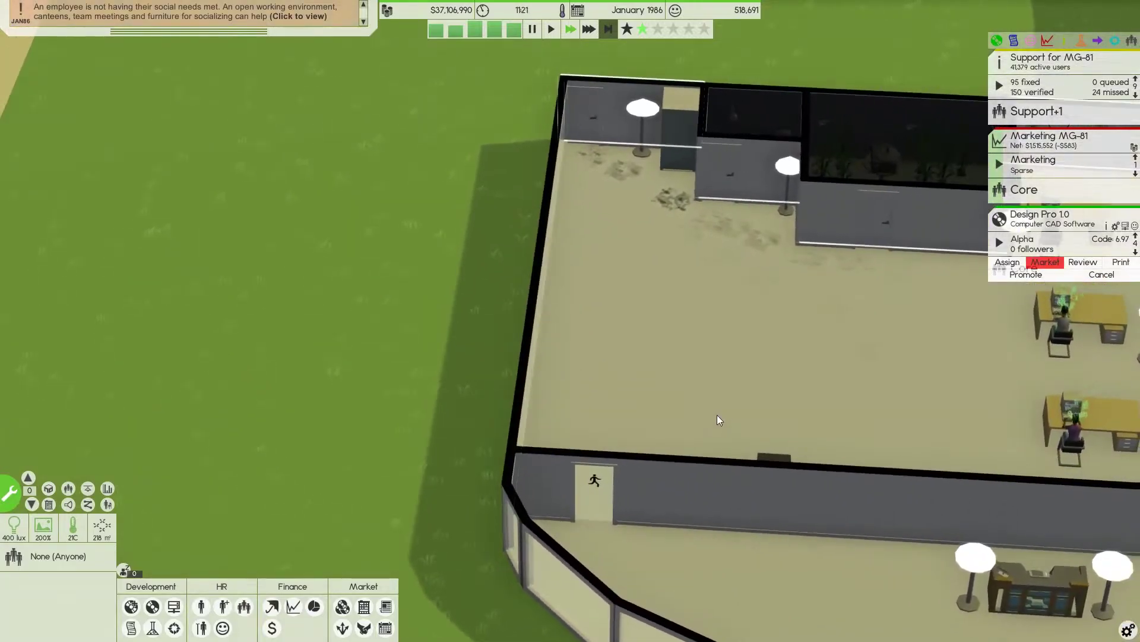
scroll(717, 419, down, 3)
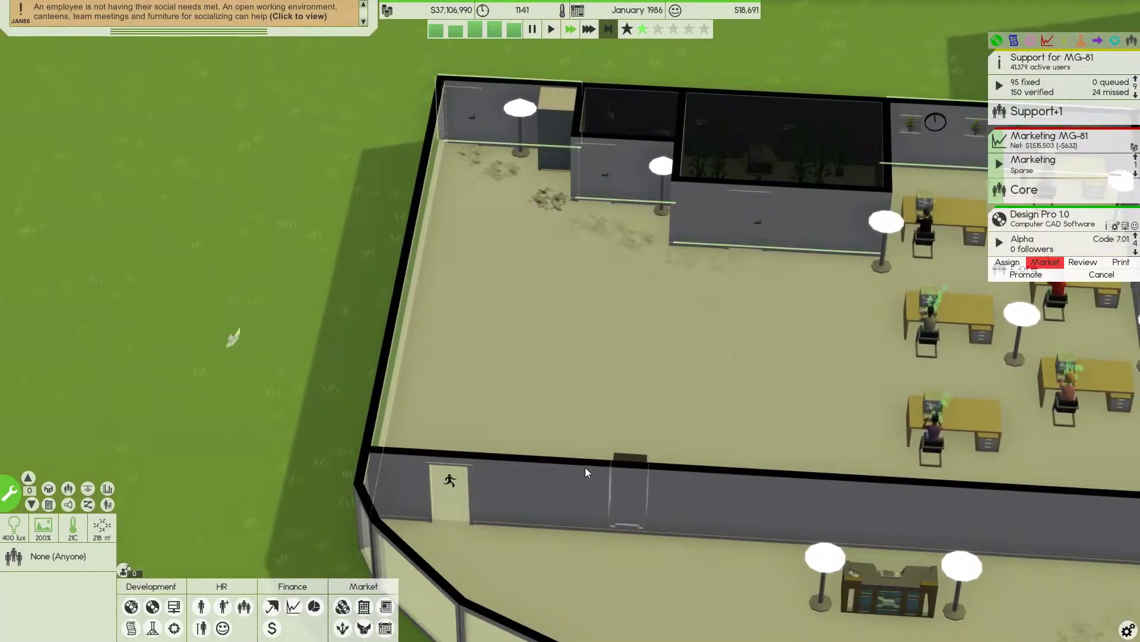
In build mode, draw a wall from the lower wall up to the upper room
click(11, 492)
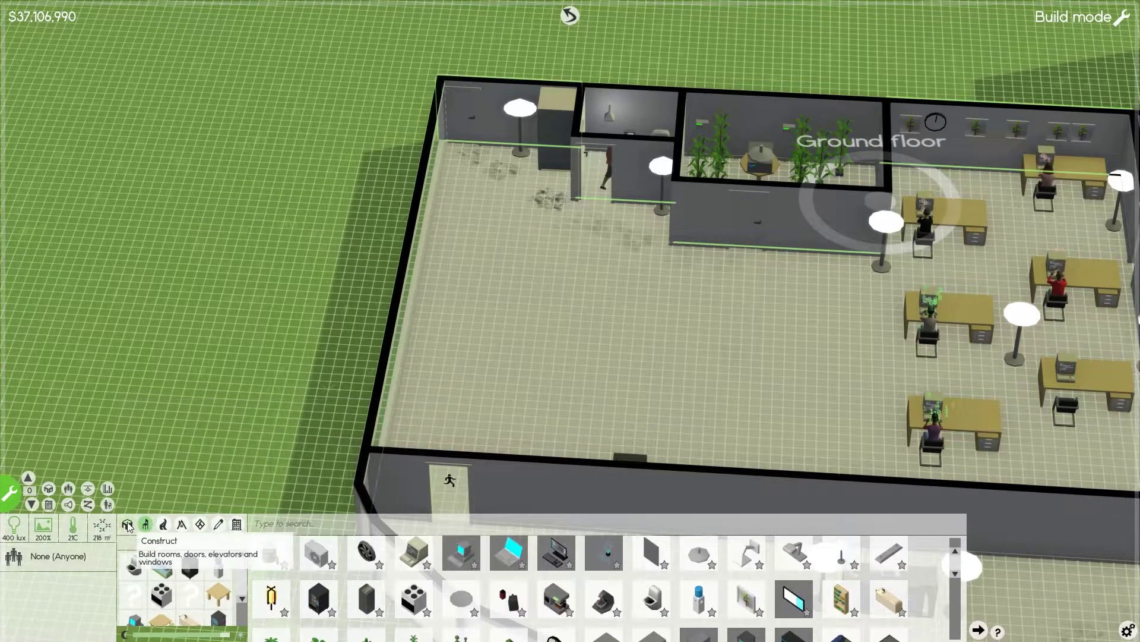
click(127, 526)
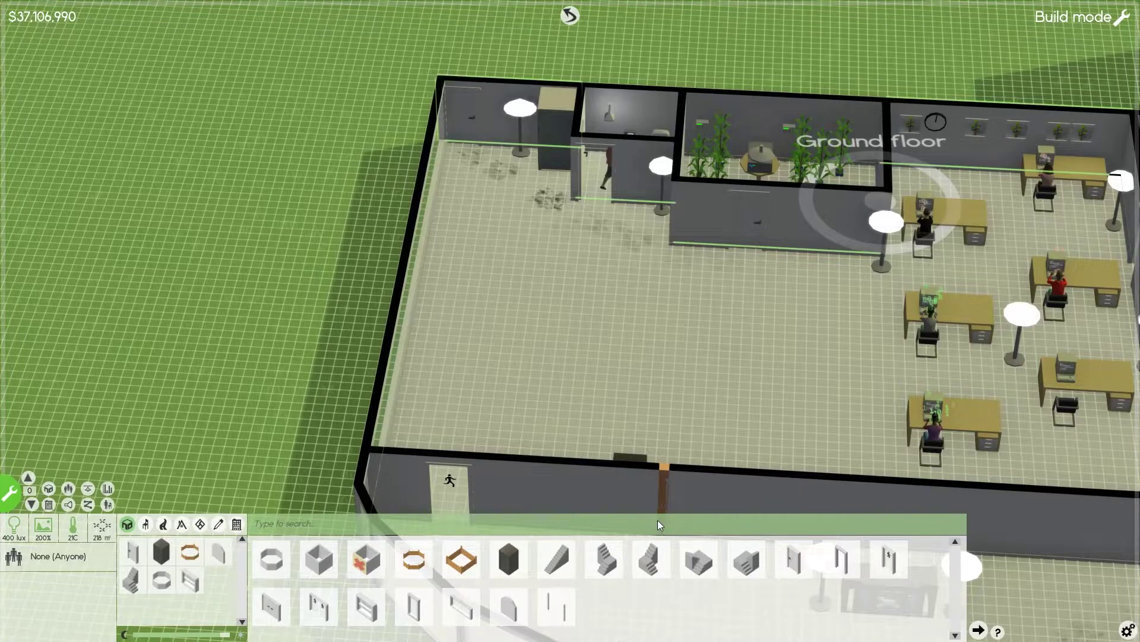
drag(819, 278, 919, 213)
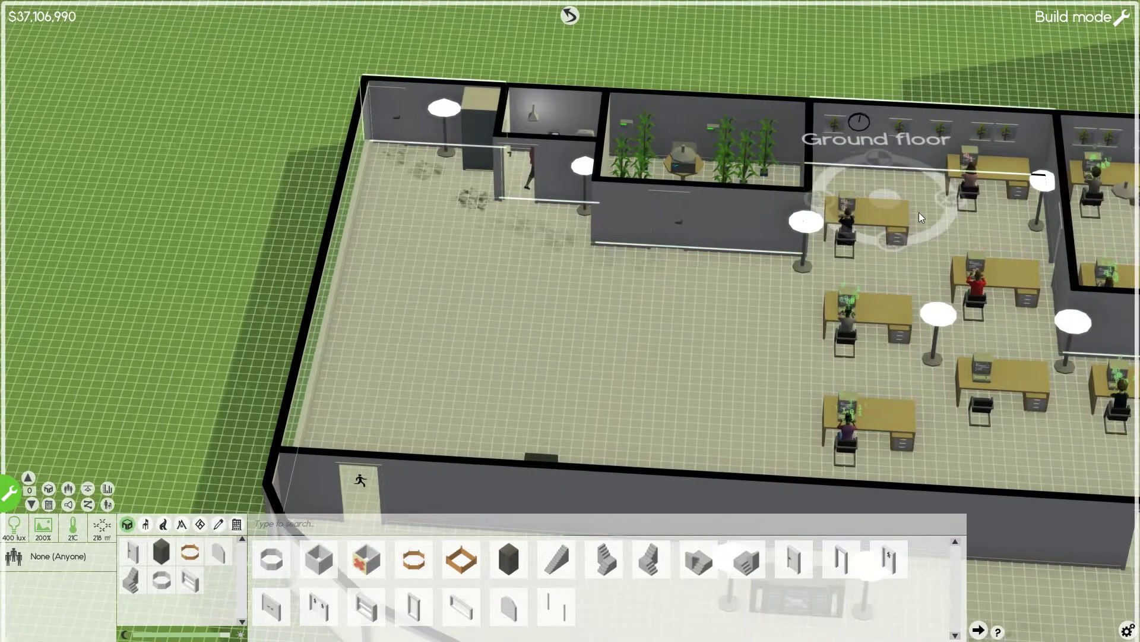
mouse_move(887, 254)
mouse_down()
mouse_move(857, 246)
mouse_move(933, 352)
mouse_move(816, 391)
mouse_up()
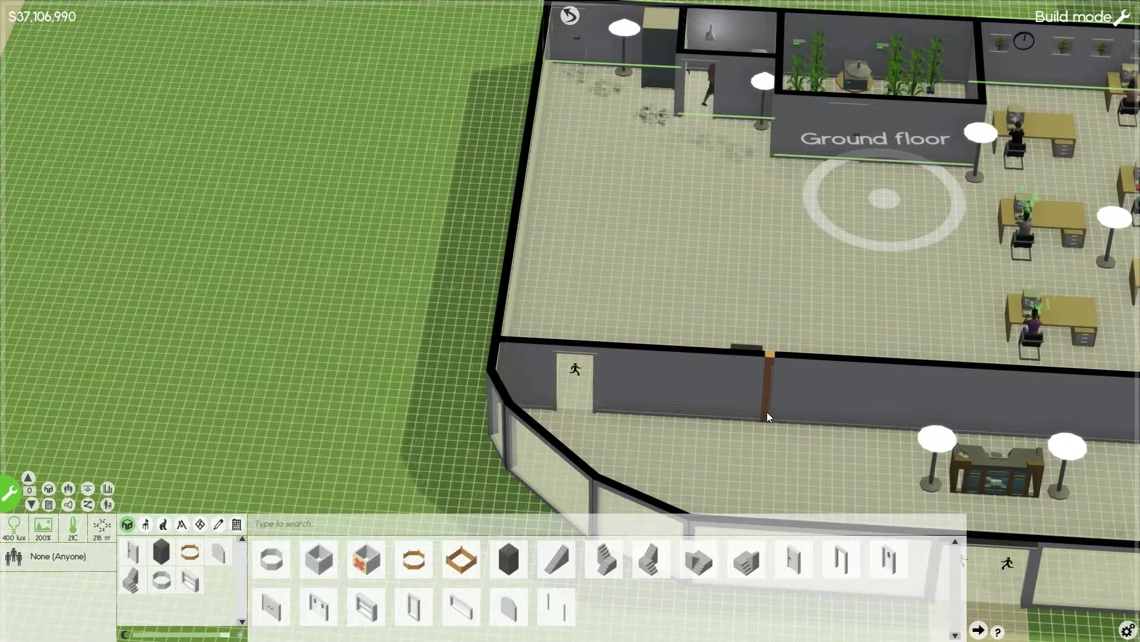
click(768, 411)
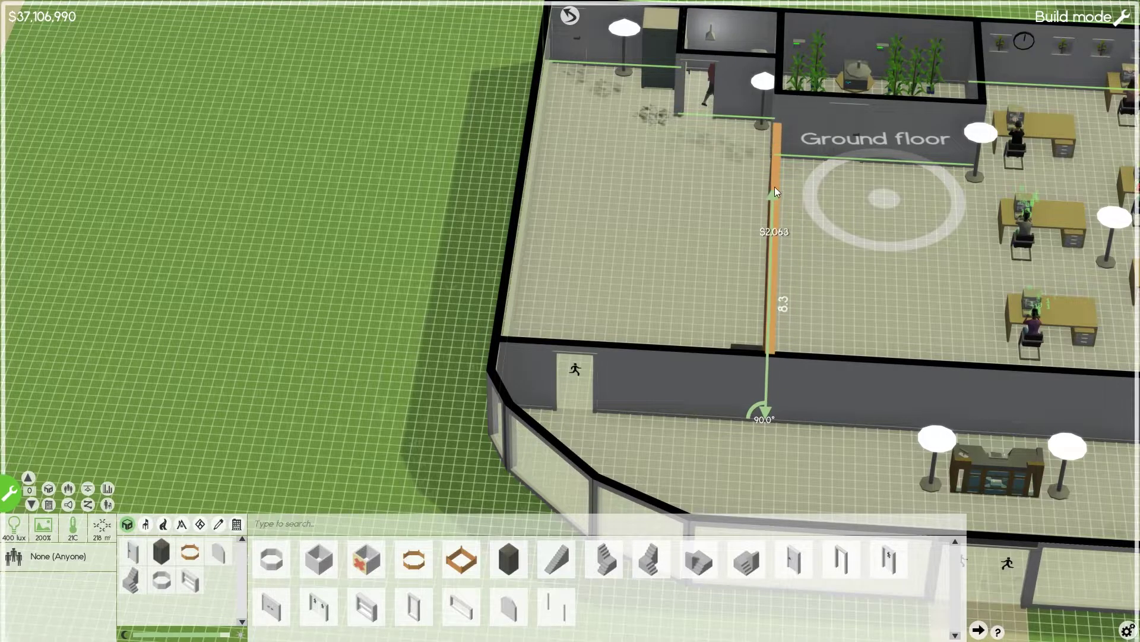
click(782, 158)
Extend the new wall segment across the remaining gap to enclose the area
drag(787, 308, 741, 329)
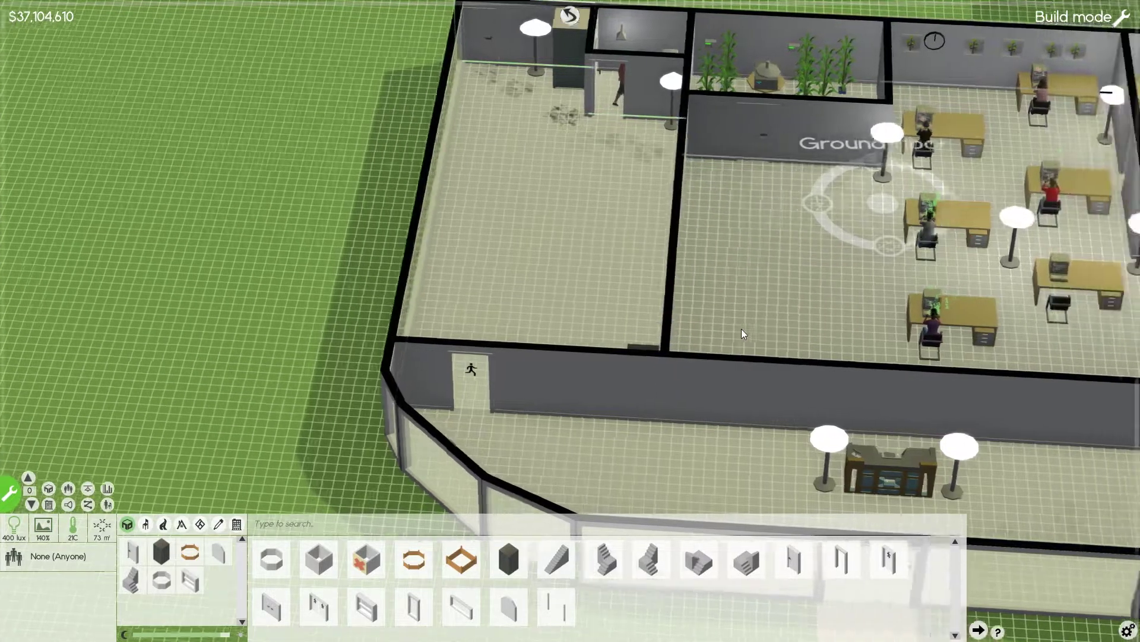
scroll(741, 329, down, 3)
drag(630, 277, 340, 337)
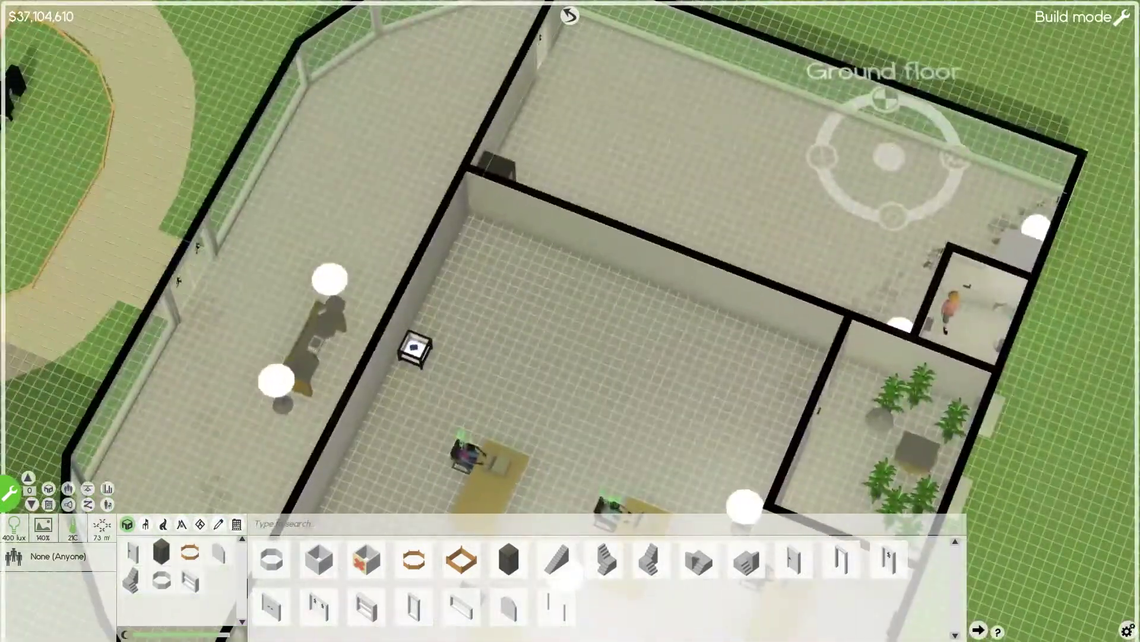
drag(570, 320, 357, 338)
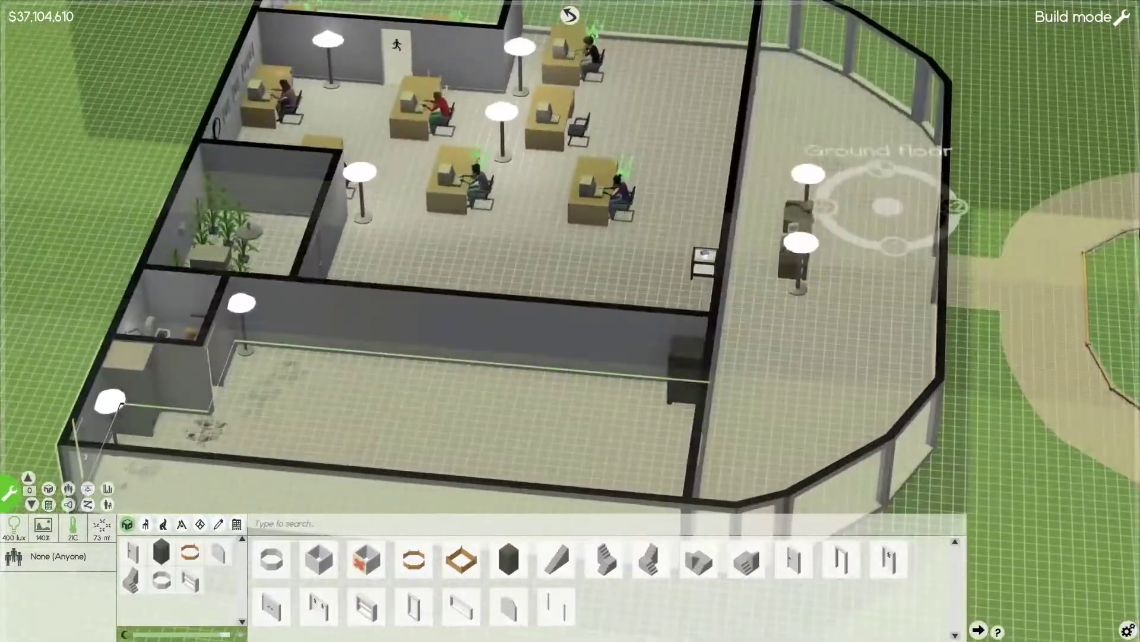
mouse_move(571, 321)
mouse_down()
mouse_move(638, 342)
mouse_move(474, 288)
mouse_up()
scroll(639, 341, down, 2)
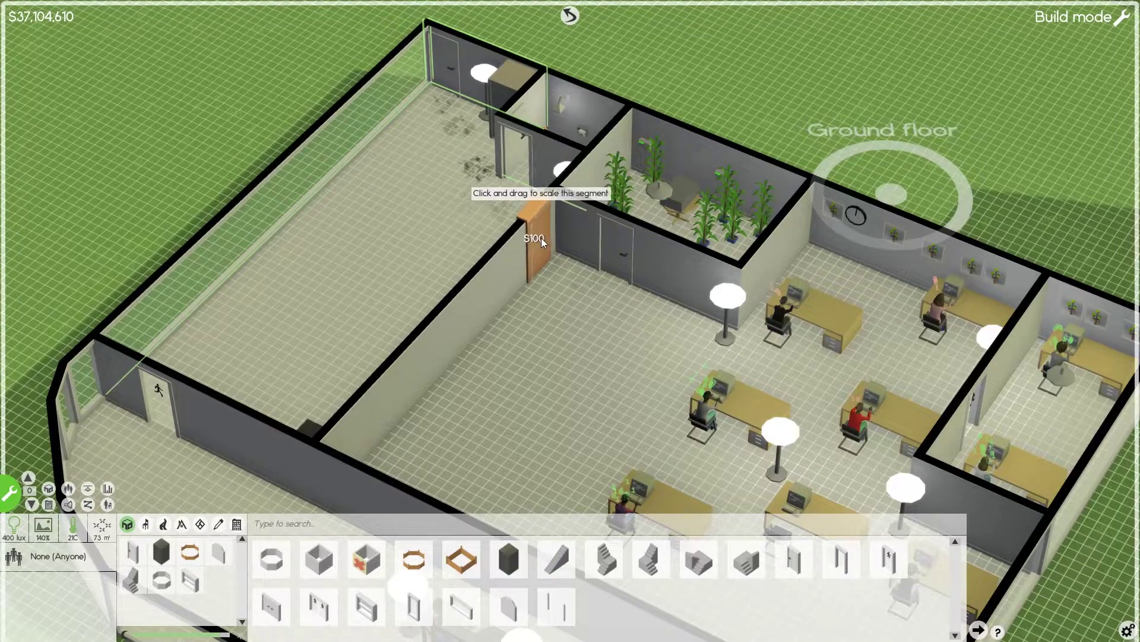
drag(542, 238, 508, 267)
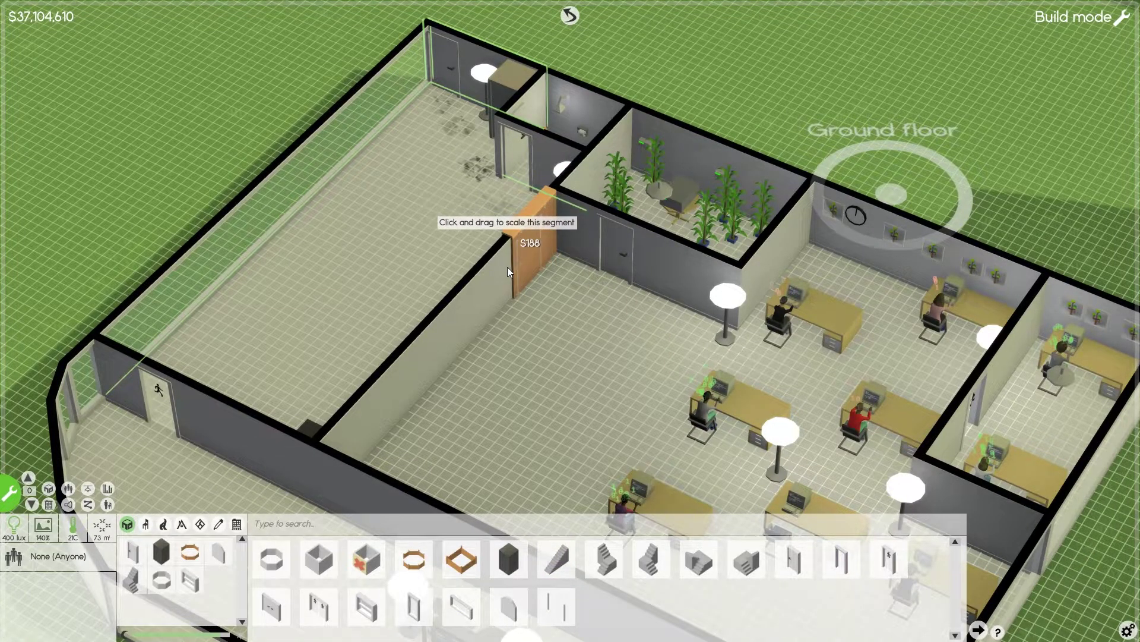
click(508, 266)
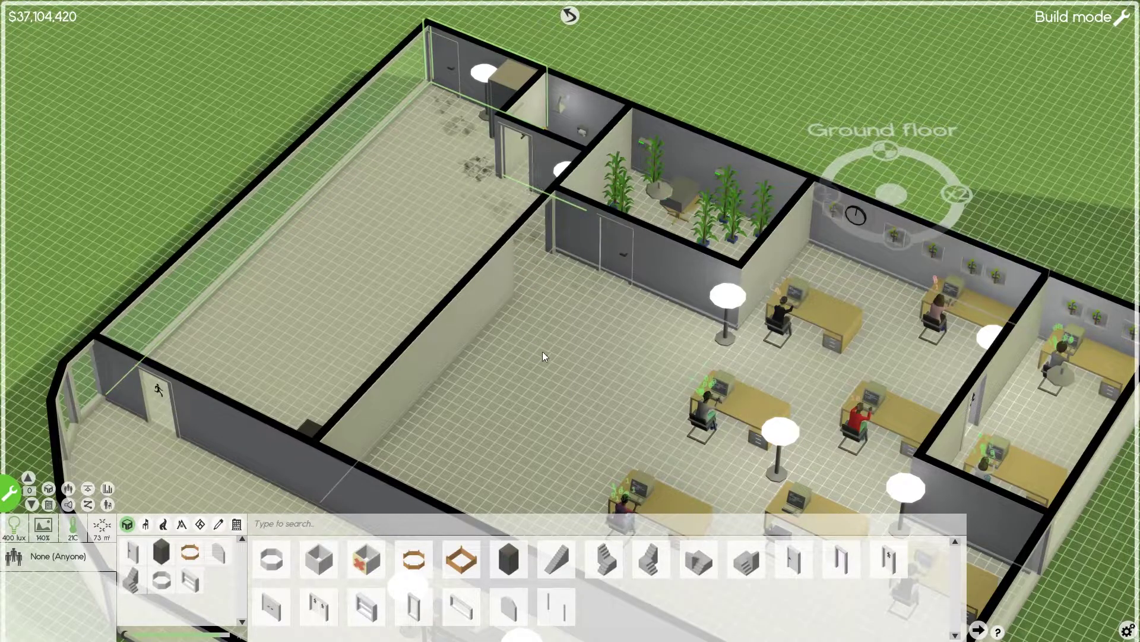
Dismiss the new room's options and orbit the camera to look down on the room
right_click(612, 353)
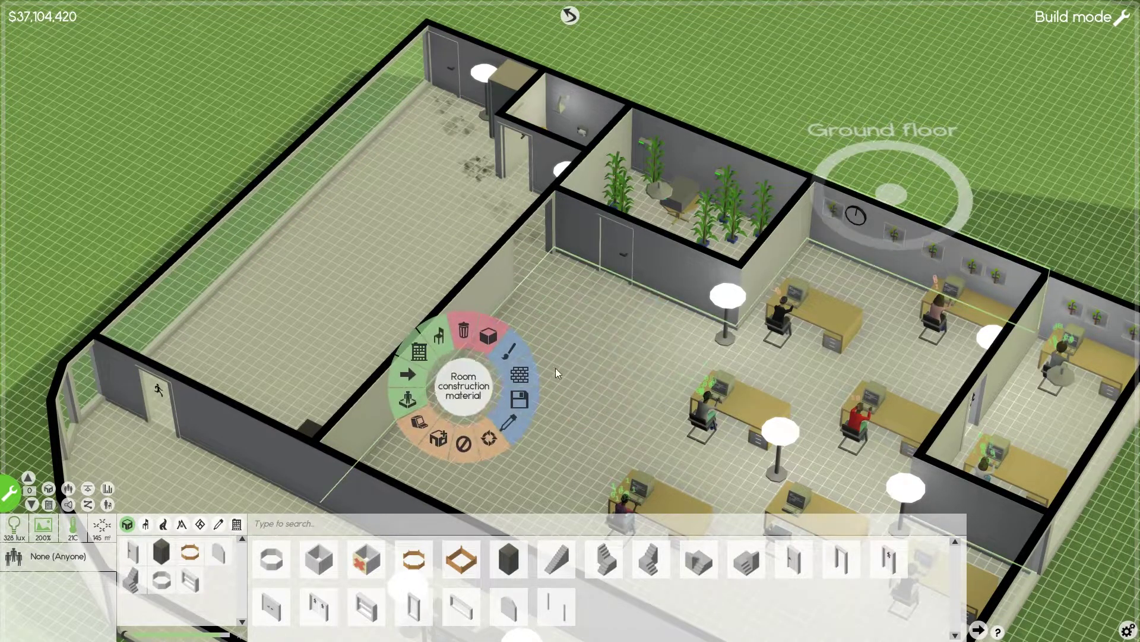
click(580, 352)
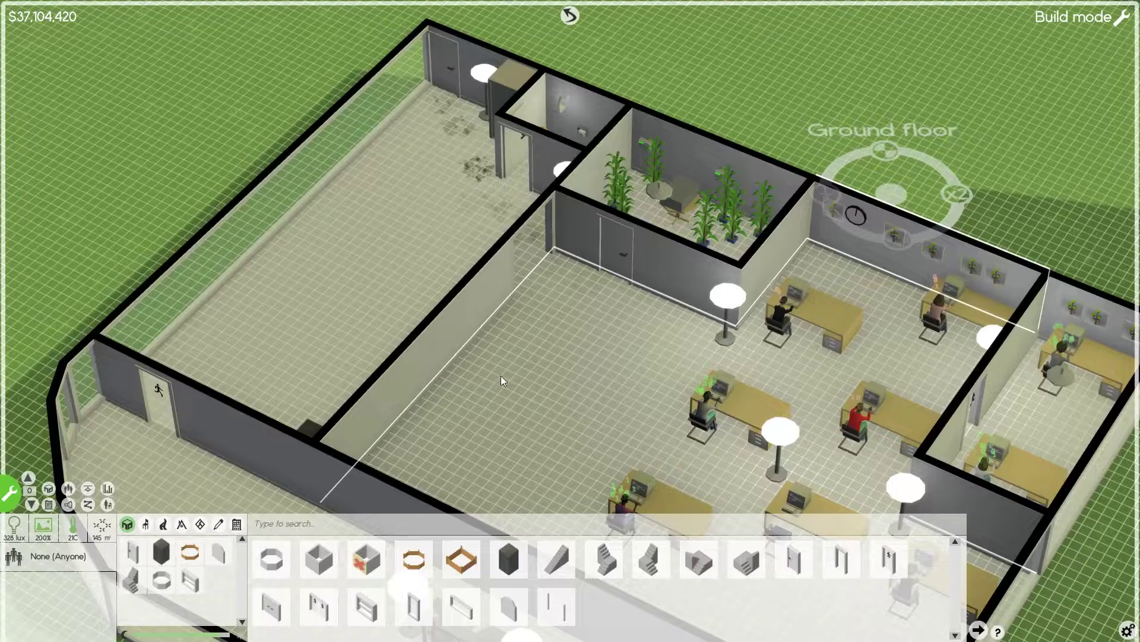
mouse_move(501, 375)
mouse_down()
mouse_move(453, 332)
mouse_move(424, 147)
mouse_up()
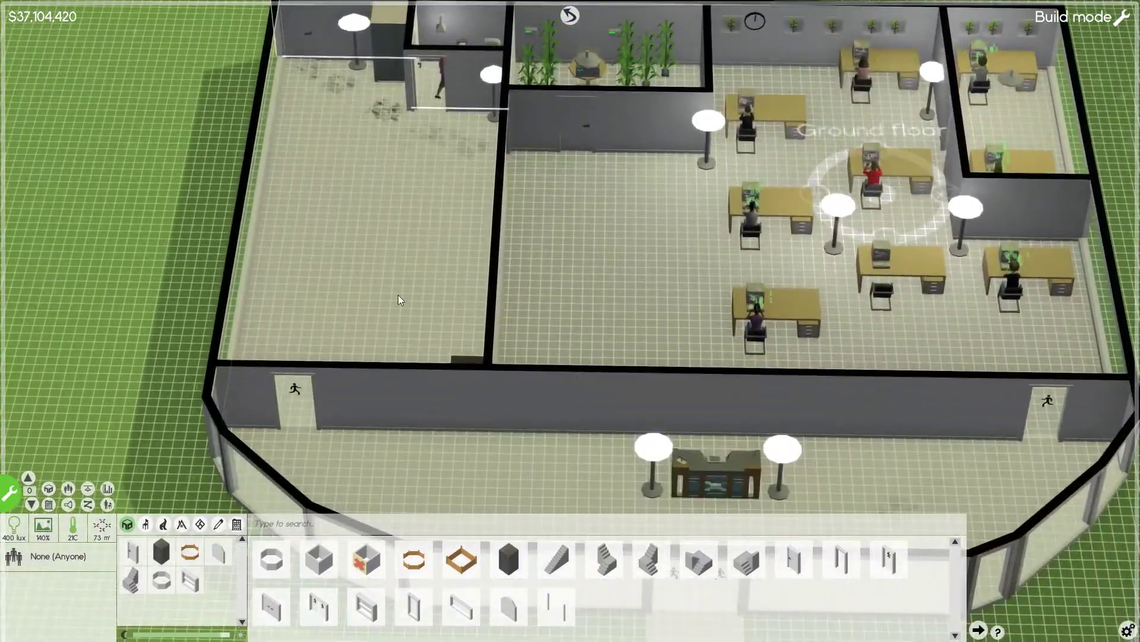
mouse_move(398, 294)
mouse_down()
mouse_move(571, 354)
mouse_move(367, 313)
mouse_move(518, 225)
mouse_move(183, 388)
mouse_up()
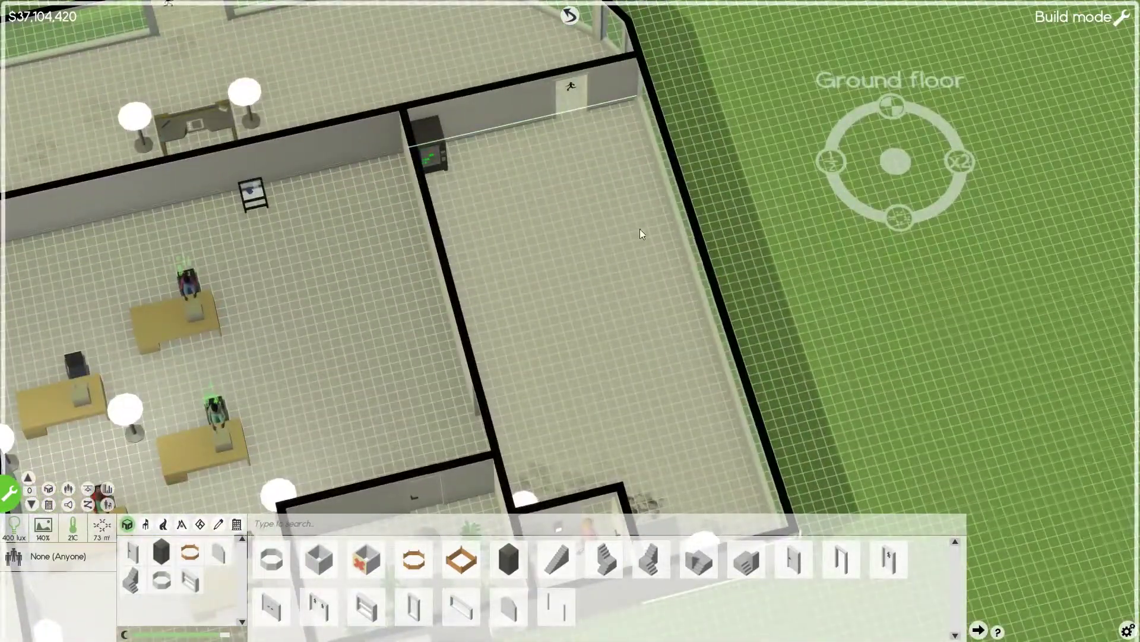
drag(641, 229, 793, 227)
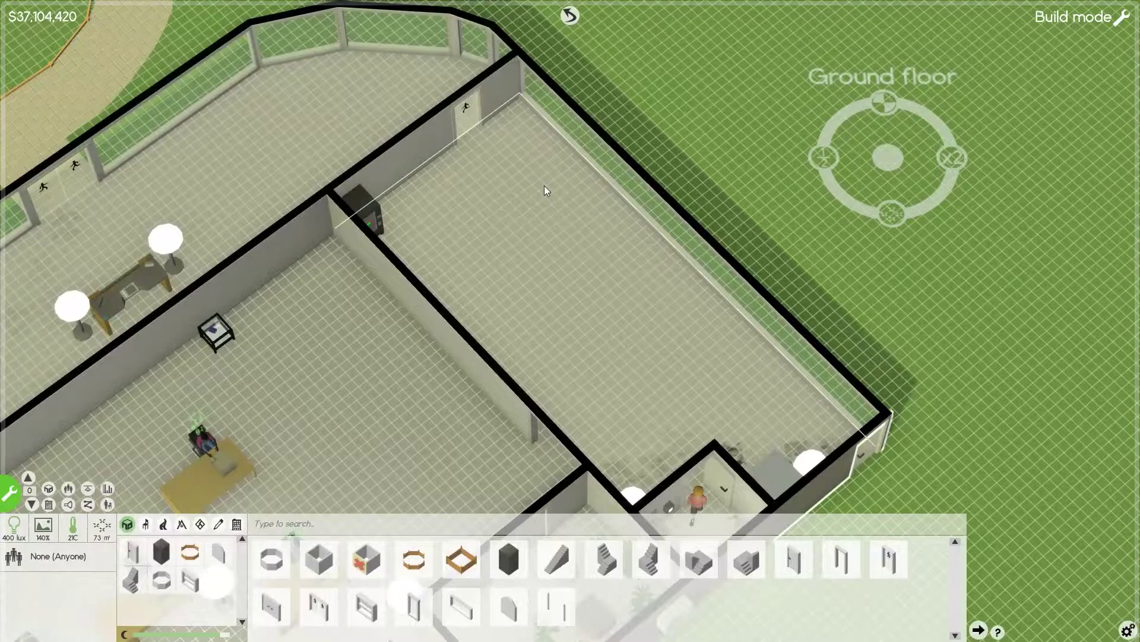
mouse_move(546, 227)
mouse_down()
mouse_move(394, 231)
mouse_move(430, 217)
mouse_up()
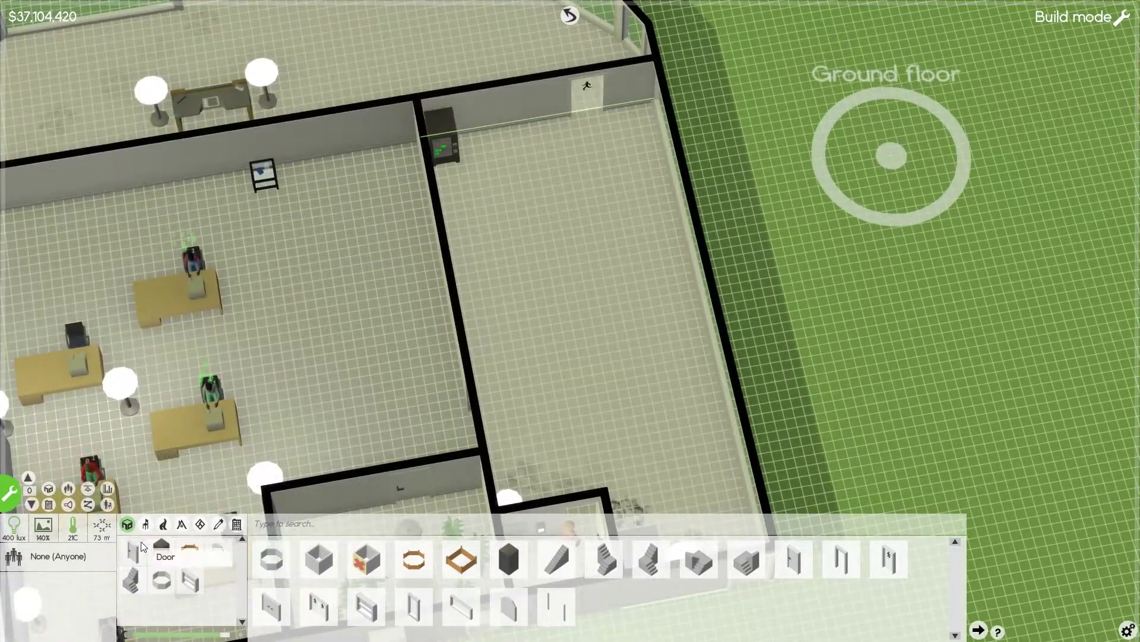
Place three $50 Counter Stove pieces in a row along the new room's top wall
click(145, 525)
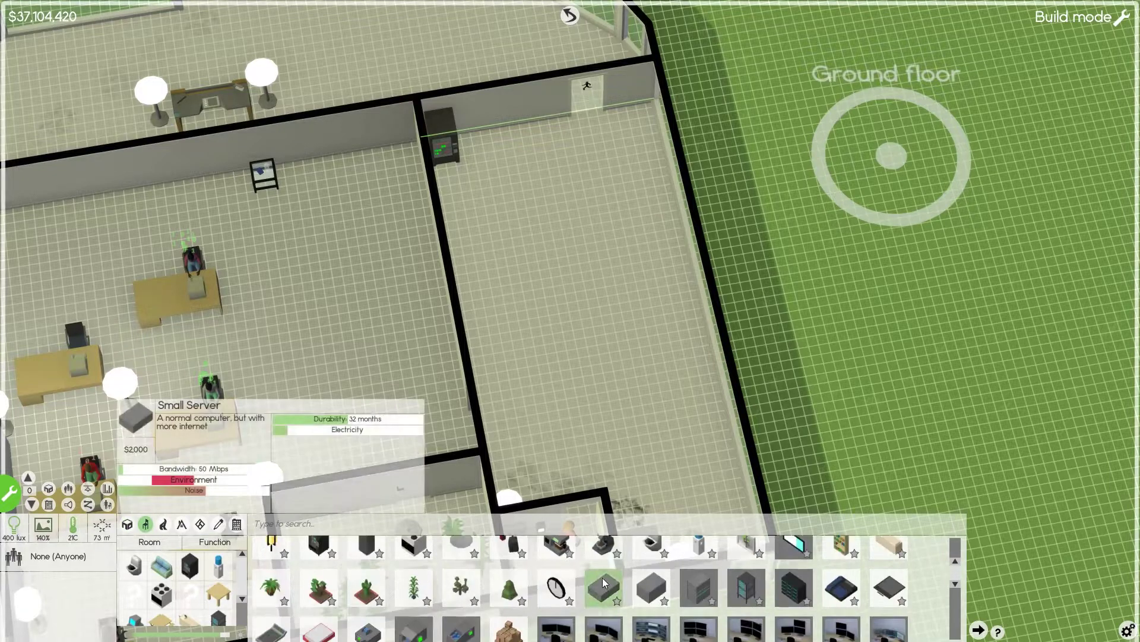
scroll(605, 585, down, 3)
scroll(603, 580, down, 3)
scroll(603, 579, down, 2)
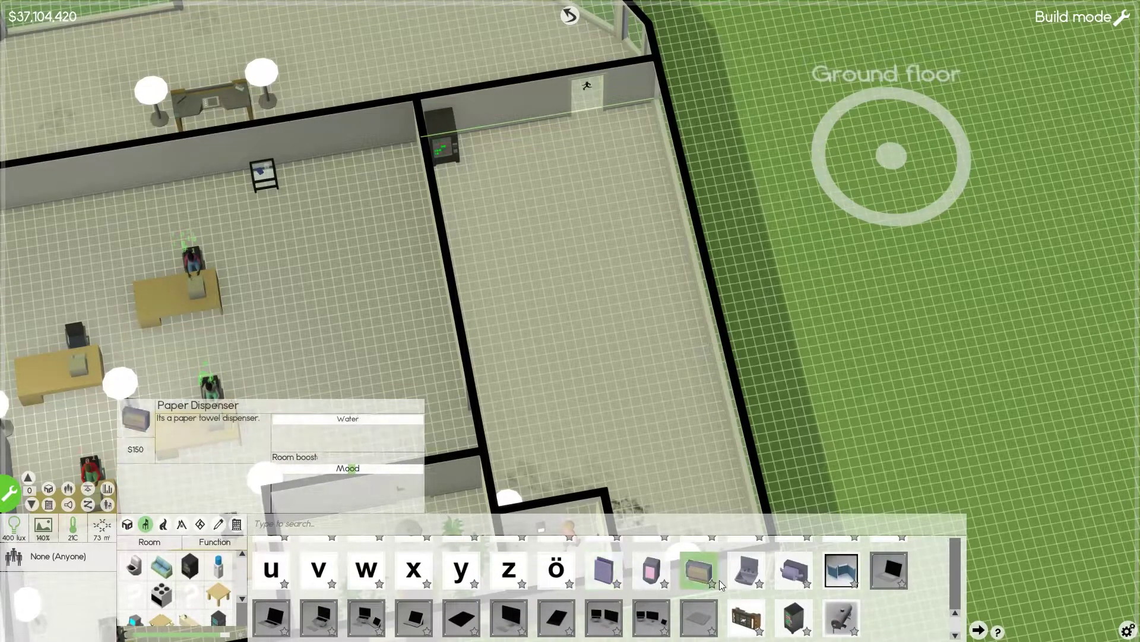
scroll(723, 579, up, 4)
scroll(722, 580, up, 2)
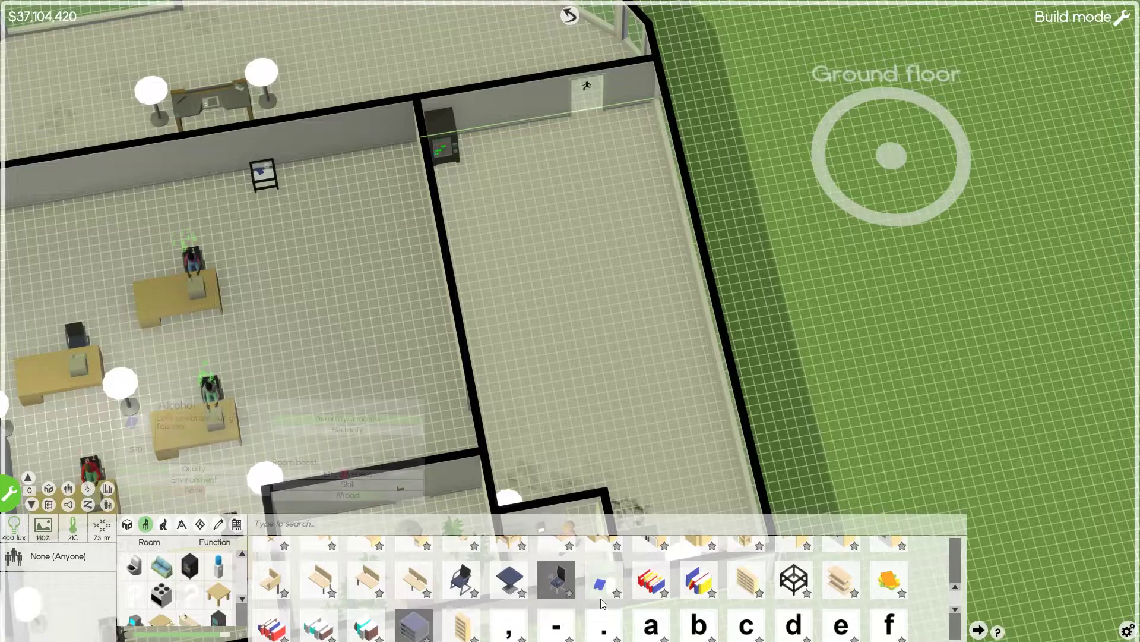
scroll(650, 589, up, 3)
scroll(650, 588, up, 2)
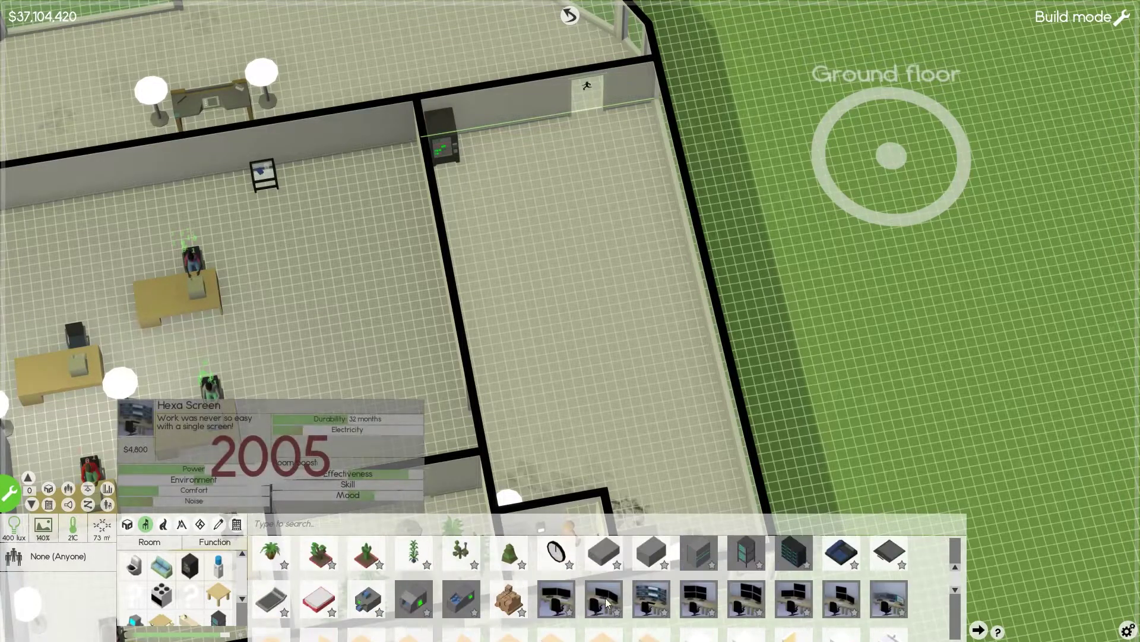
scroll(655, 586, up, 2)
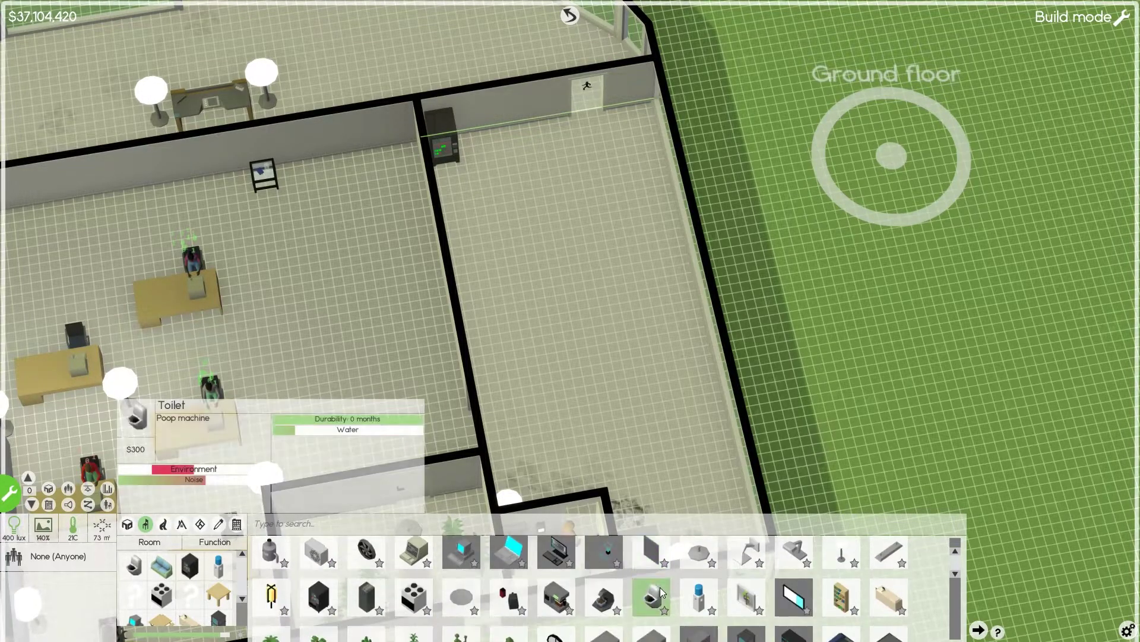
scroll(660, 588, up, 2)
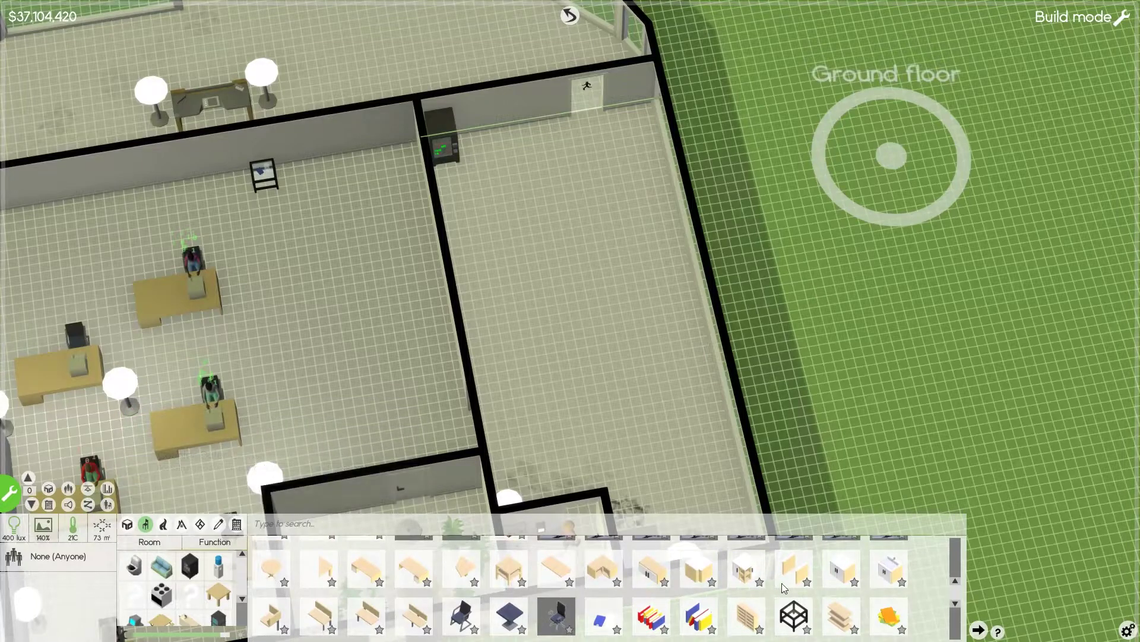
click(798, 572)
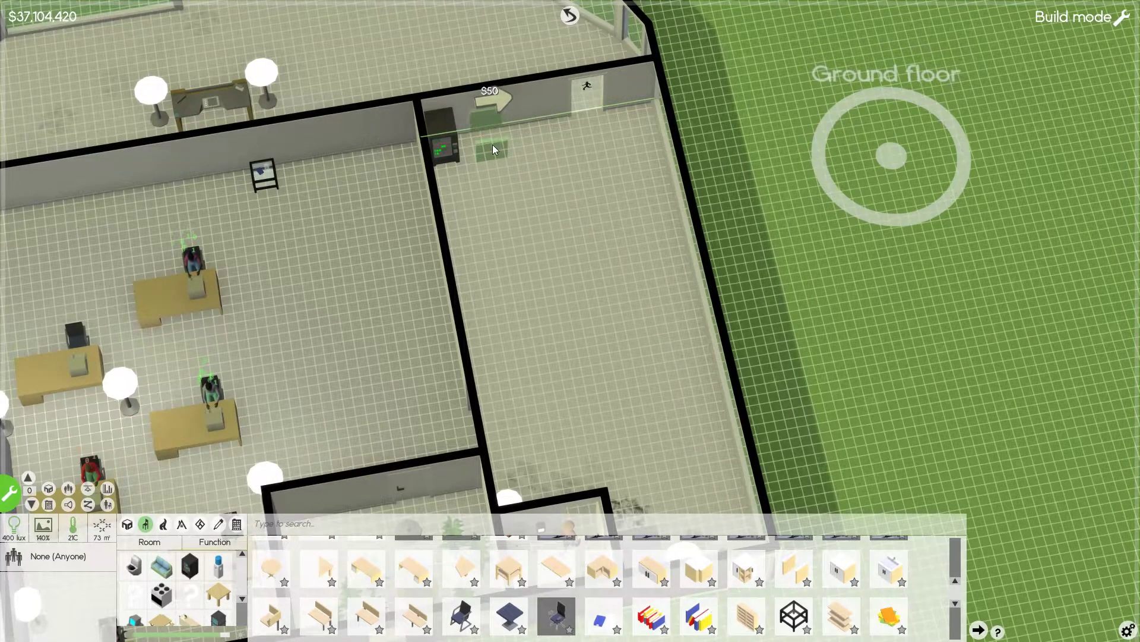
click(486, 183)
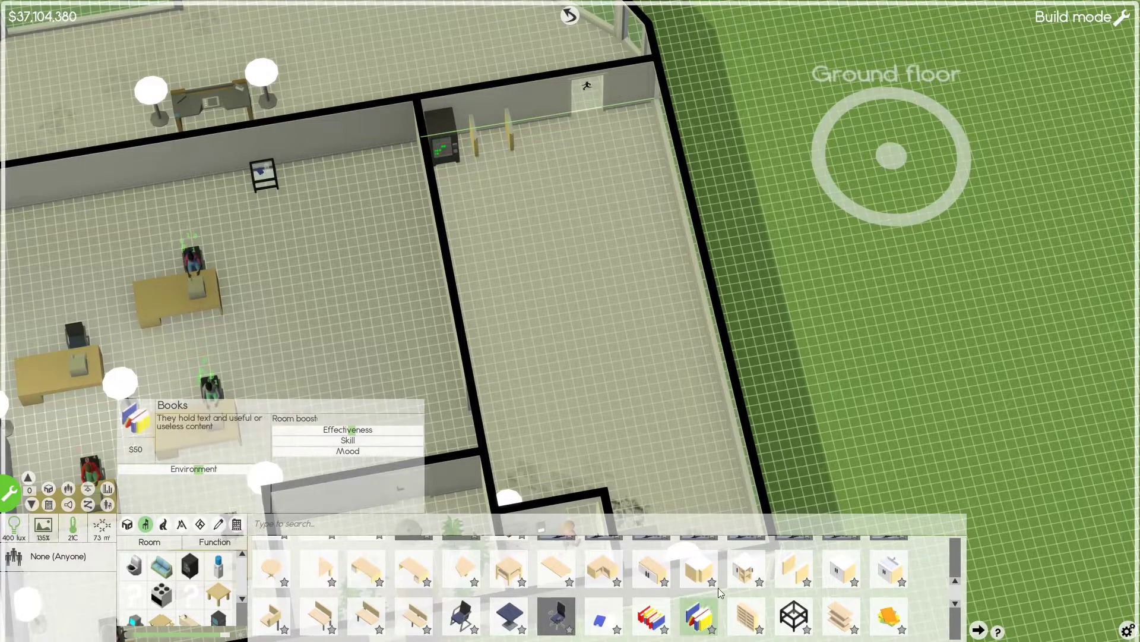
click(810, 570)
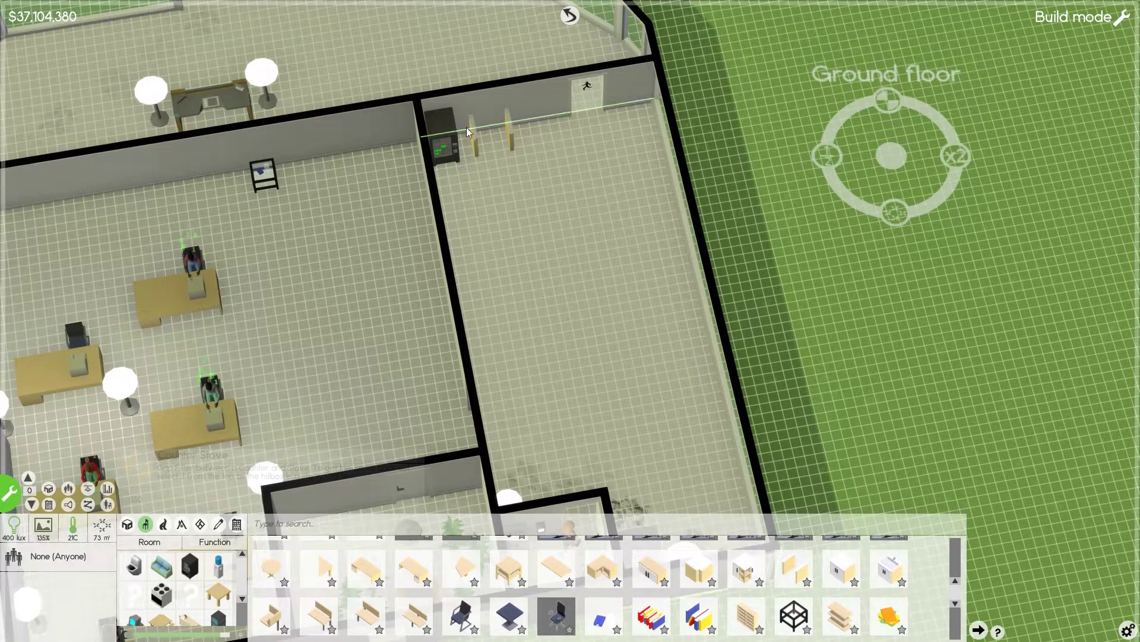
right_click(513, 136)
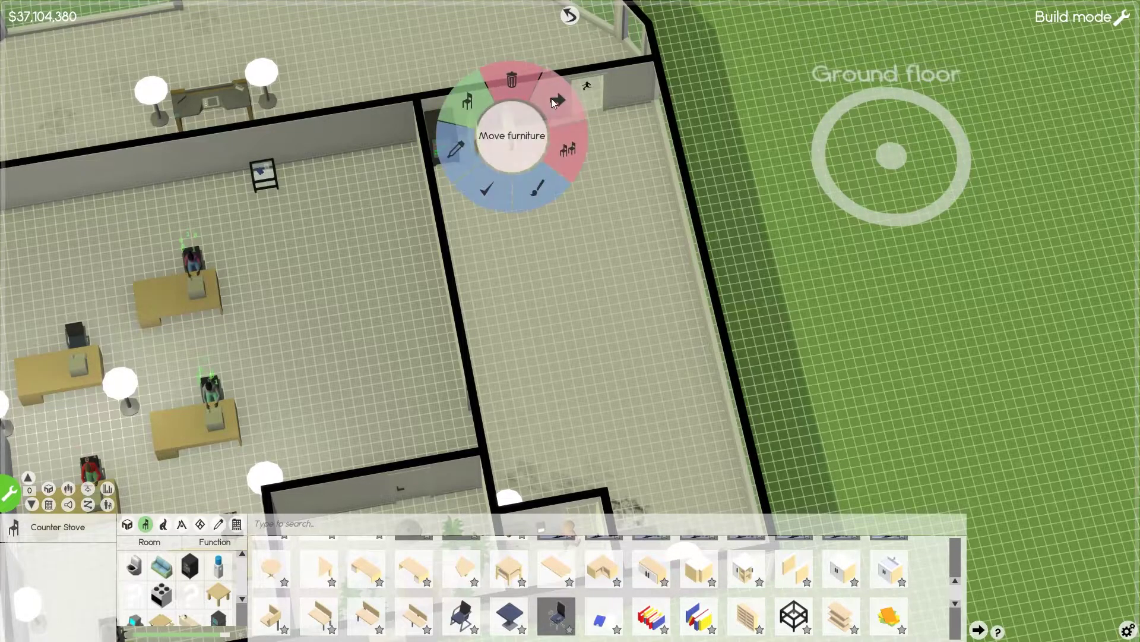
click(551, 104)
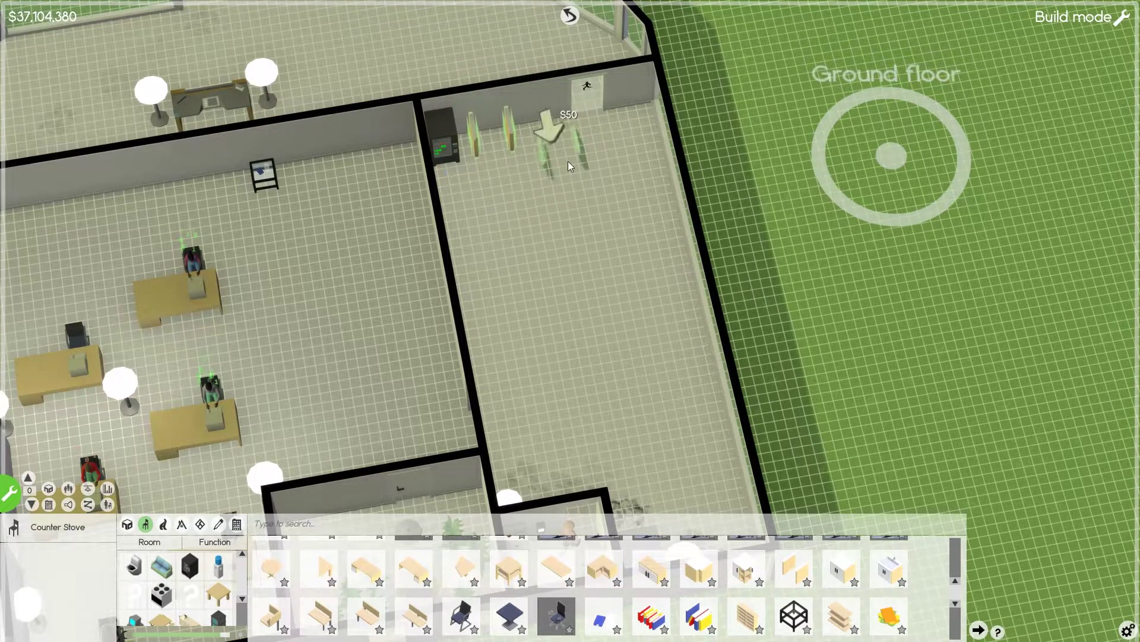
click(531, 139)
right_click(521, 160)
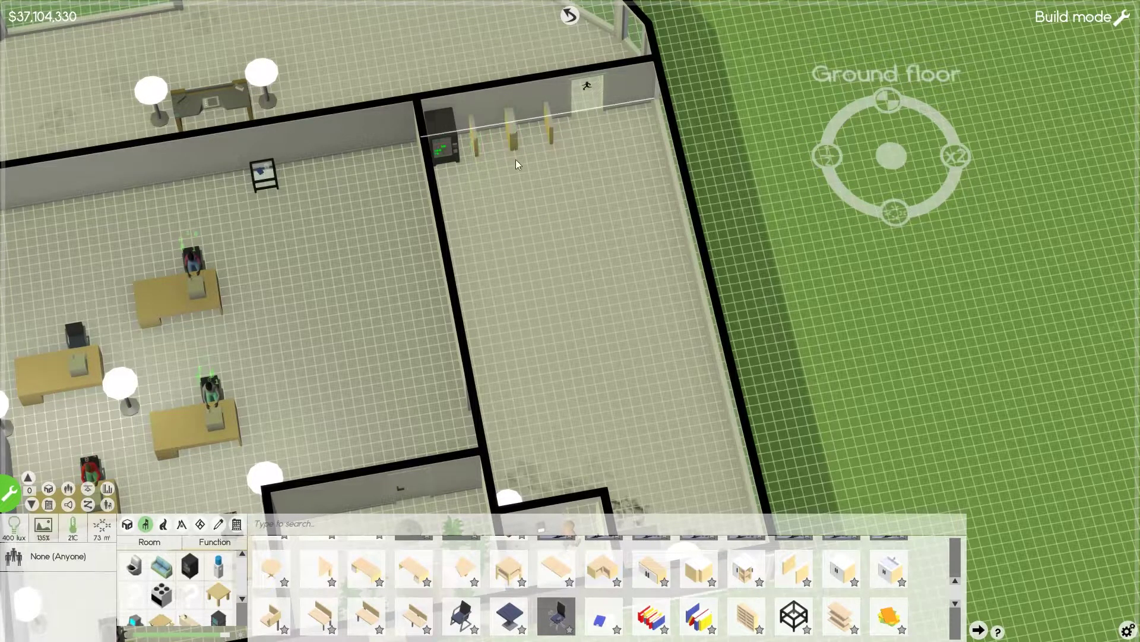
Cancel a first stove placement and sell two of the counter stove pieces
key(w)
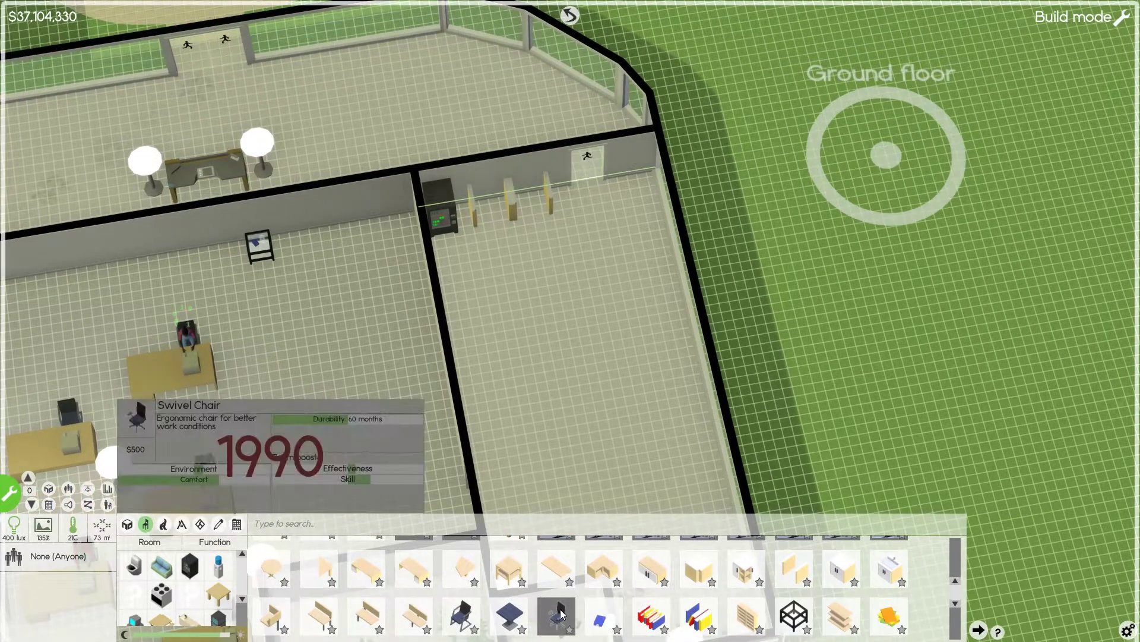
scroll(561, 609, down, 3)
scroll(700, 567, up, 2)
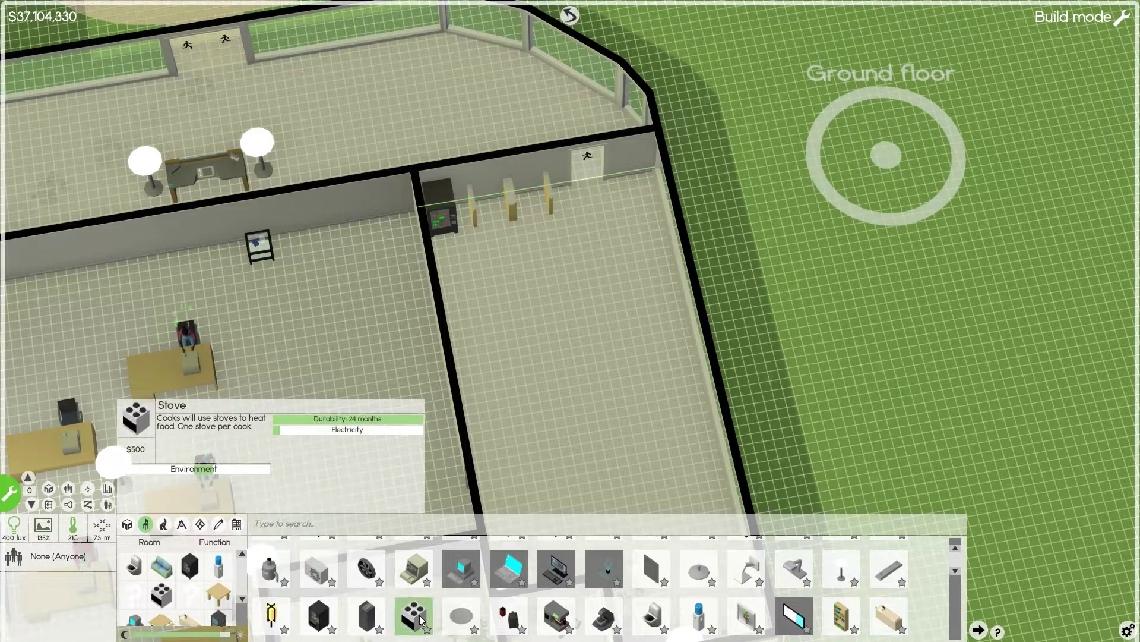
click(414, 570)
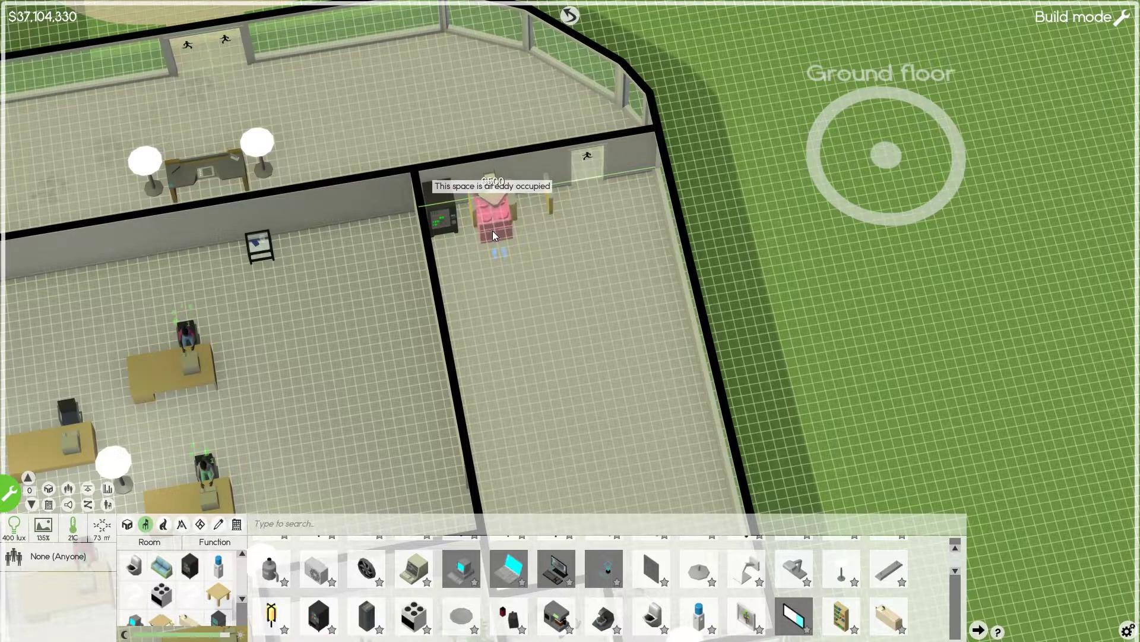
right_click(495, 259)
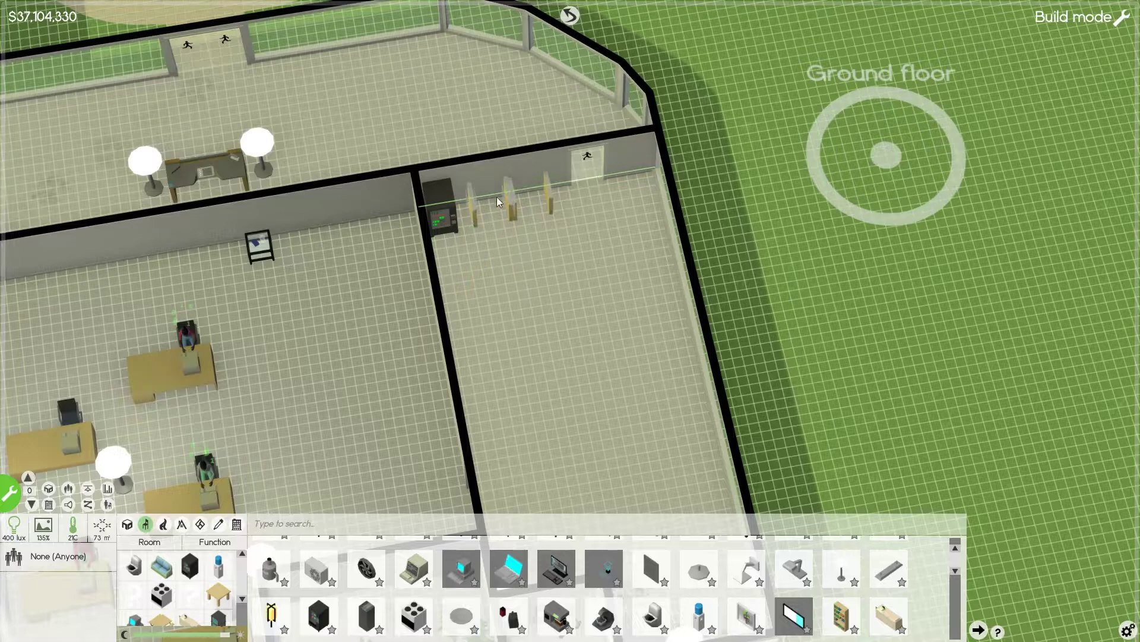
right_click(476, 209)
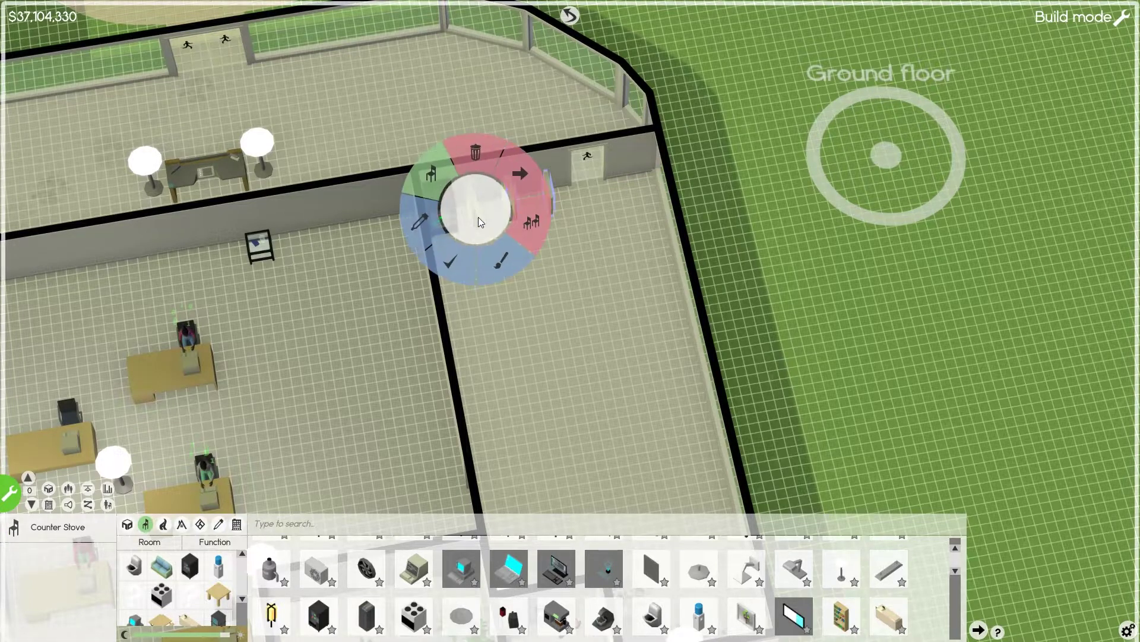
click(479, 149)
click(509, 347)
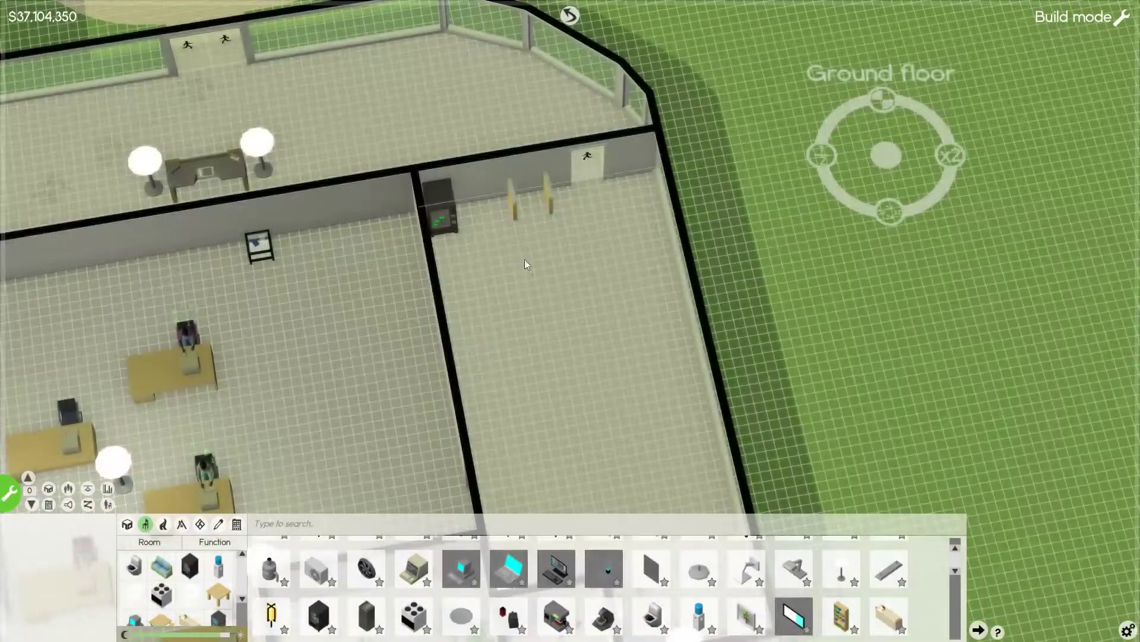
right_click(512, 196)
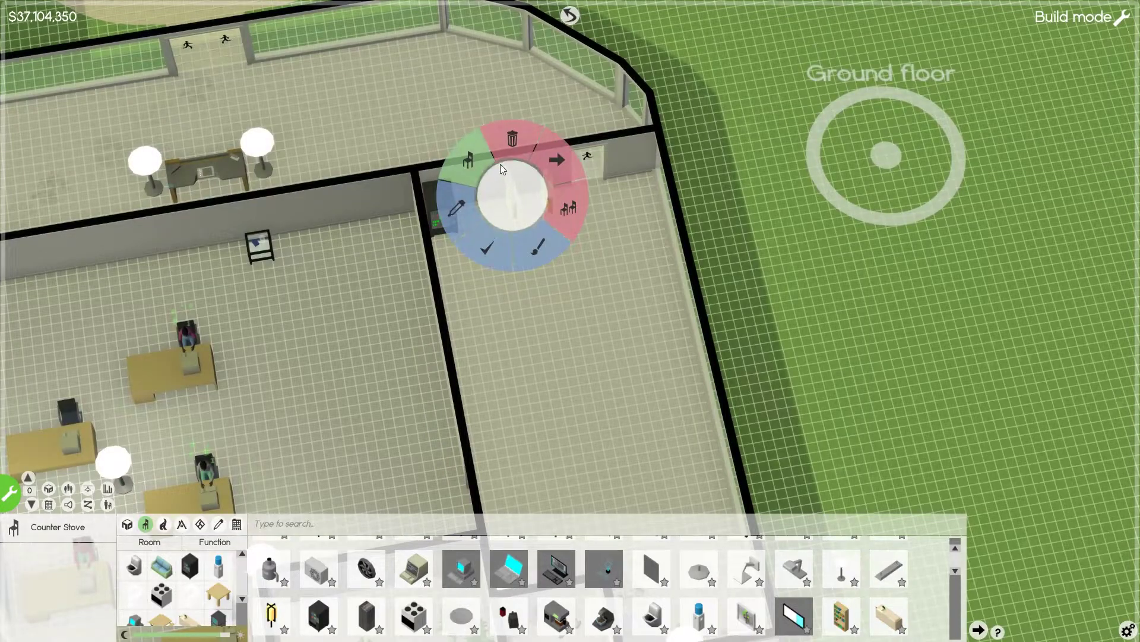
click(512, 136)
click(489, 343)
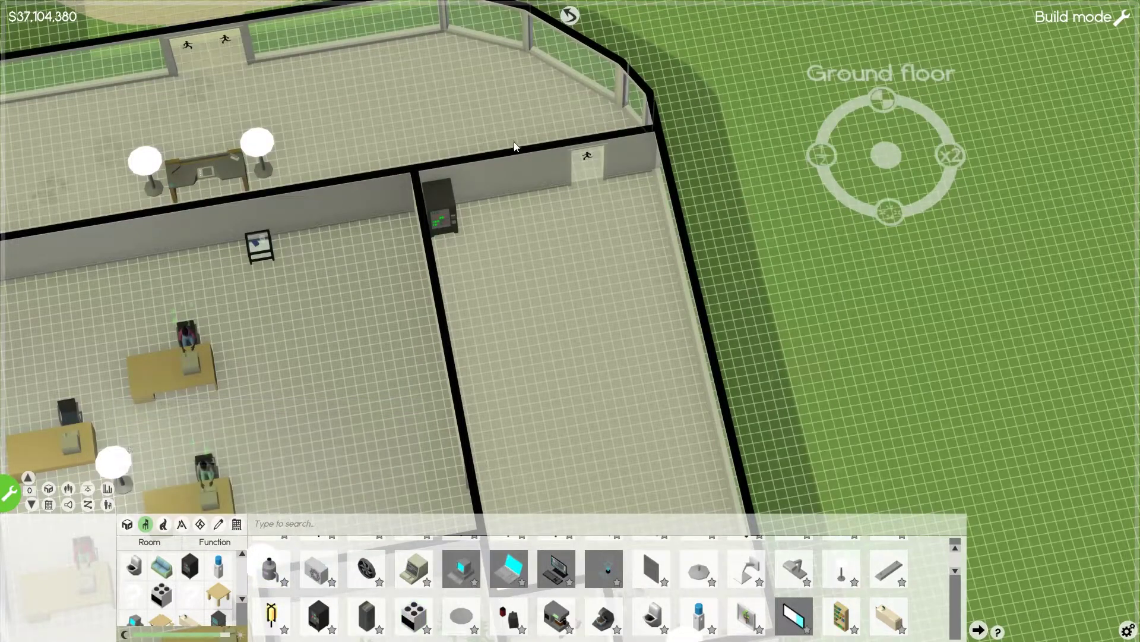
Place a rotated $500 stove against the back wall and a $350 fridge beside it
click(414, 615)
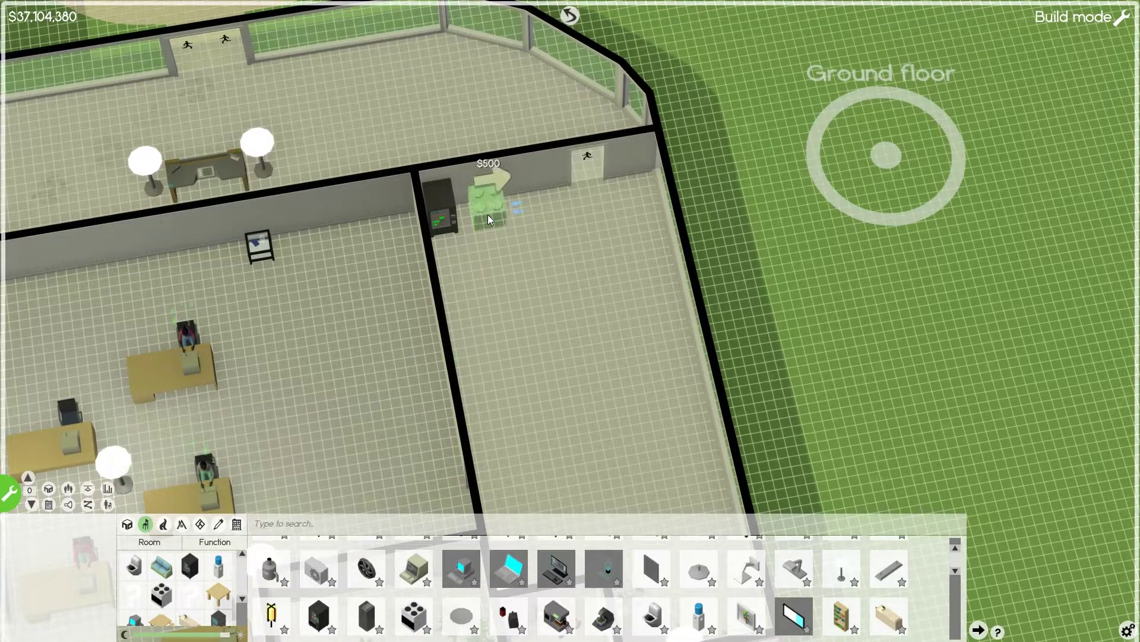
drag(488, 215, 495, 247)
click(495, 248)
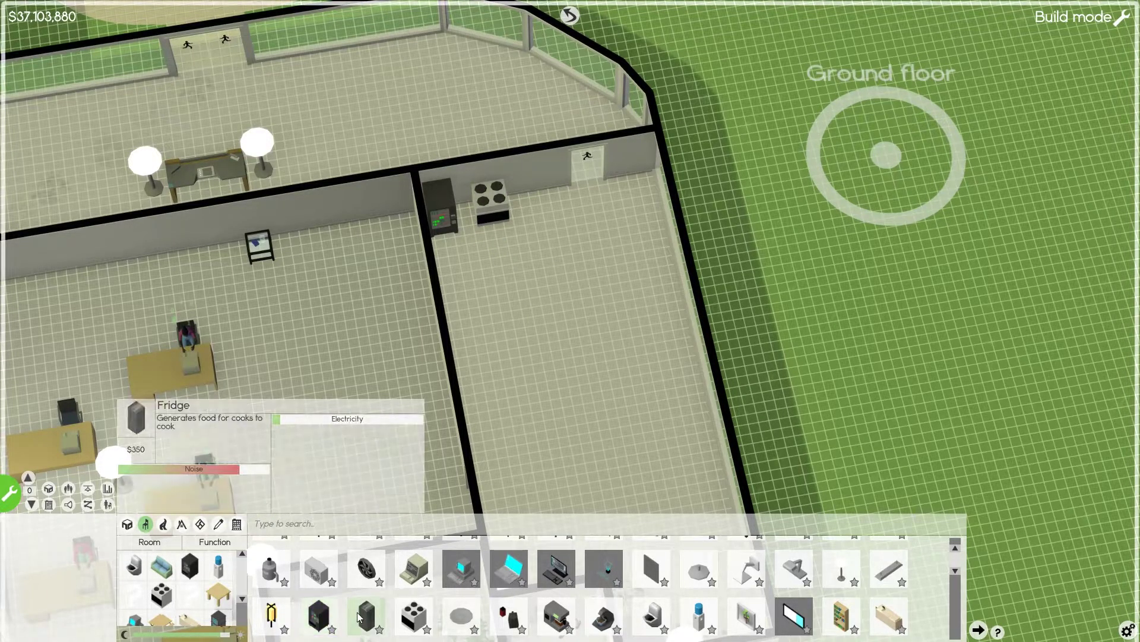
click(380, 615)
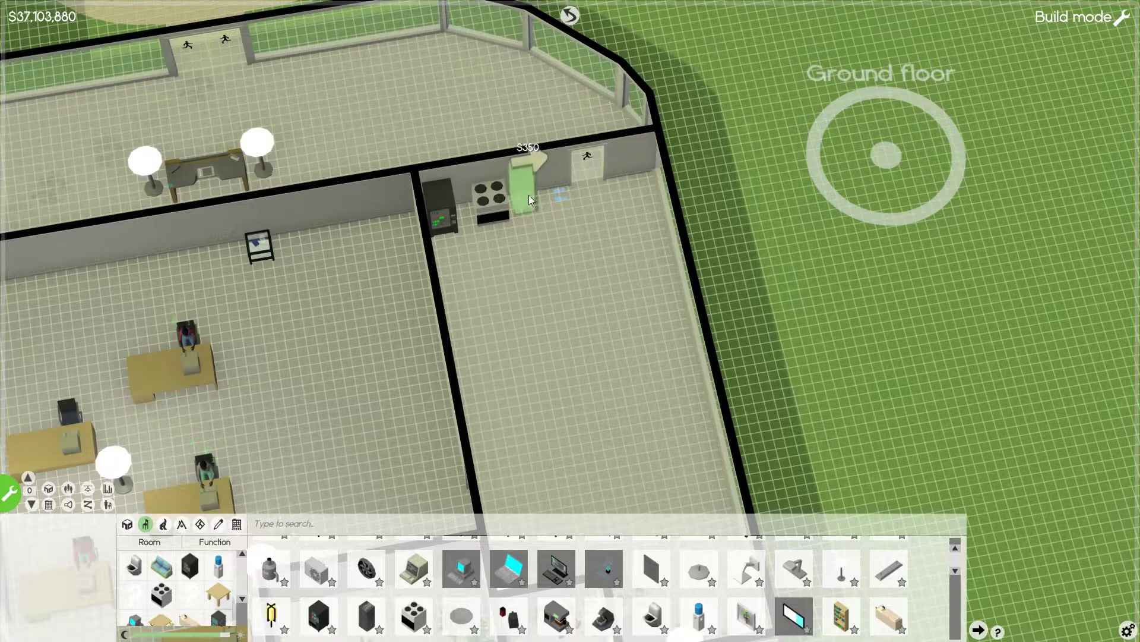
click(532, 230)
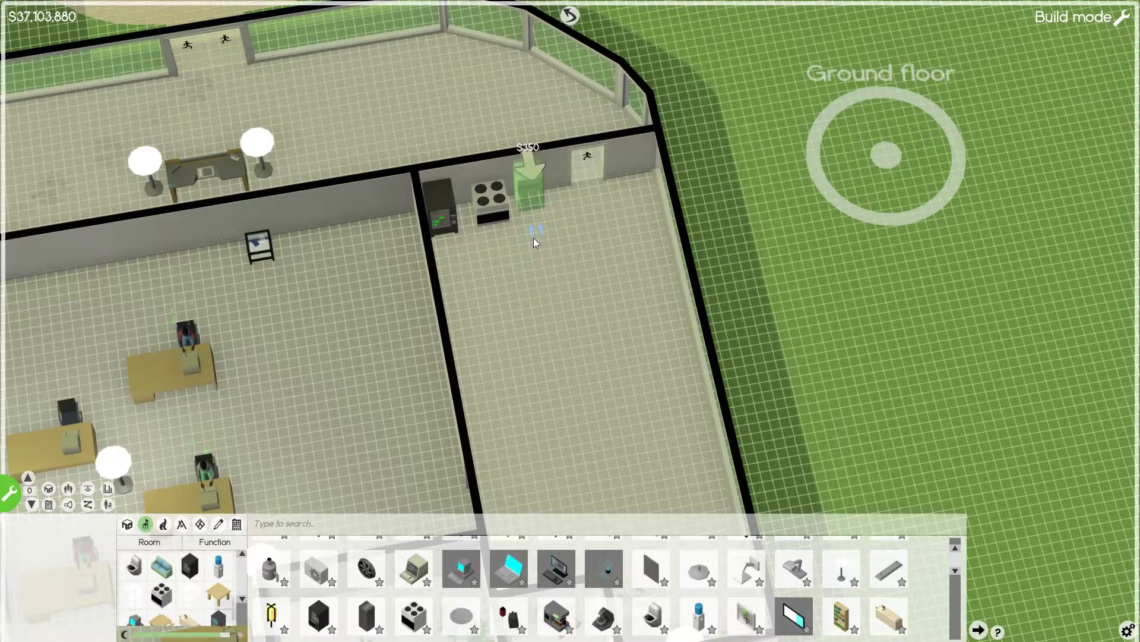
key(w)
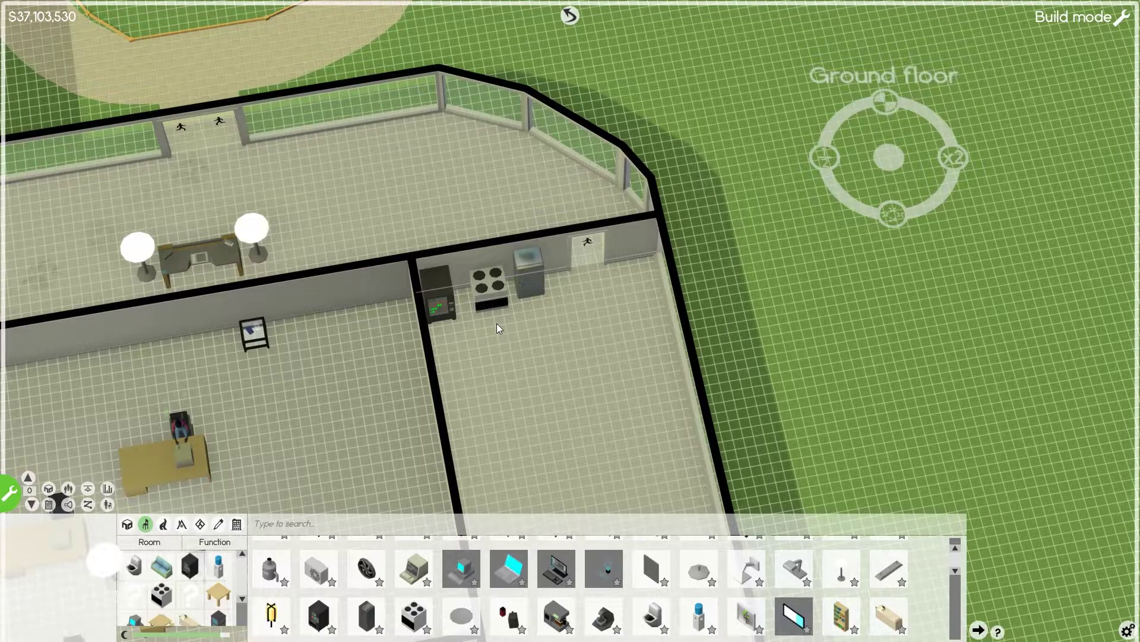
scroll(525, 347, down, 1)
scroll(629, 590, down, 3)
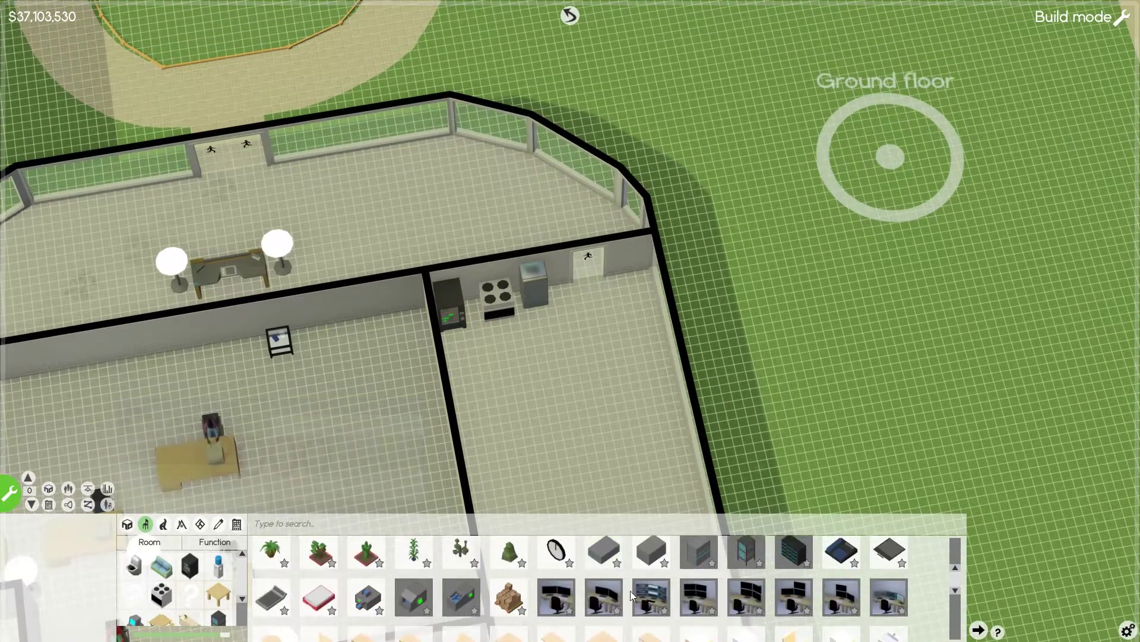
scroll(630, 591, down, 2)
scroll(630, 590, down, 2)
scroll(630, 591, up, 2)
scroll(630, 592, down, 1)
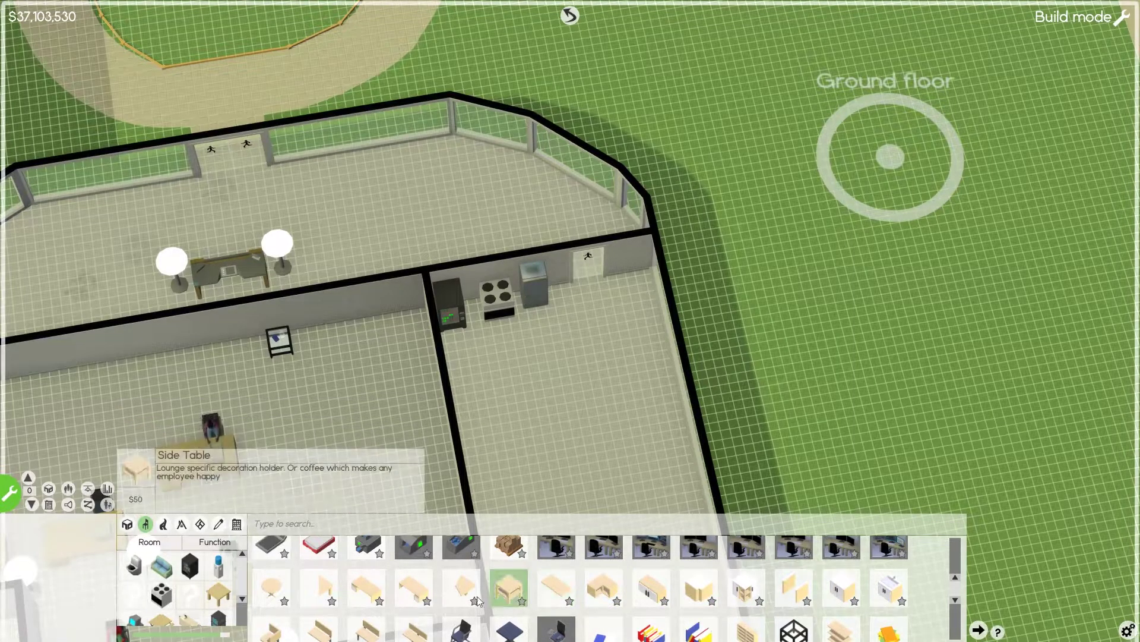
scroll(406, 592, down, 1)
scroll(406, 593, down, 1)
scroll(406, 593, down, 1)
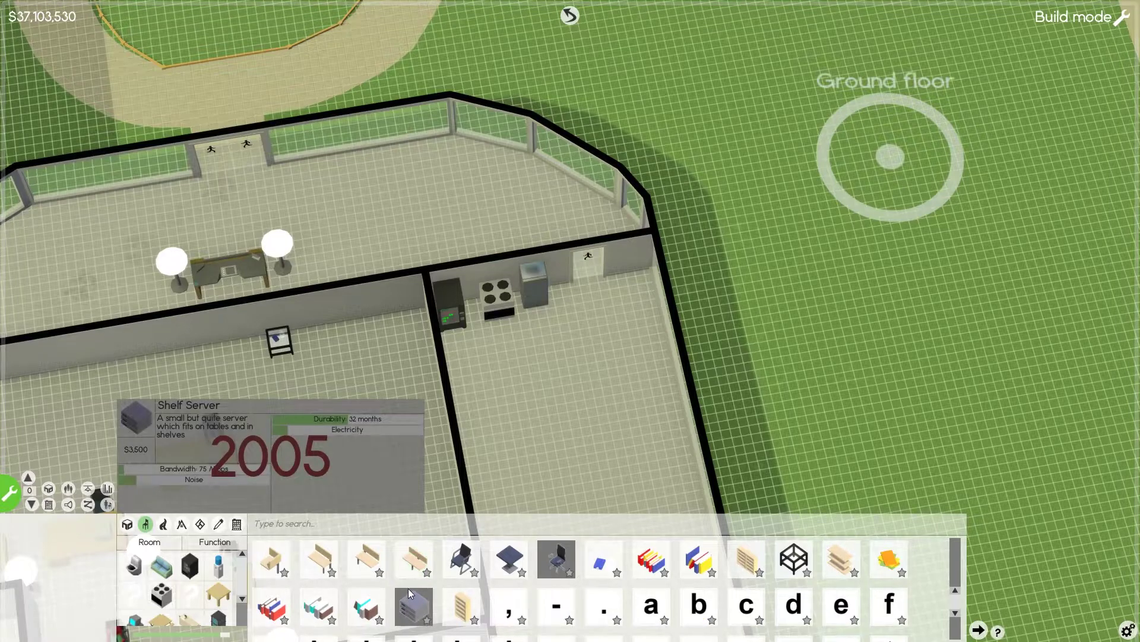
scroll(718, 594, down, 2)
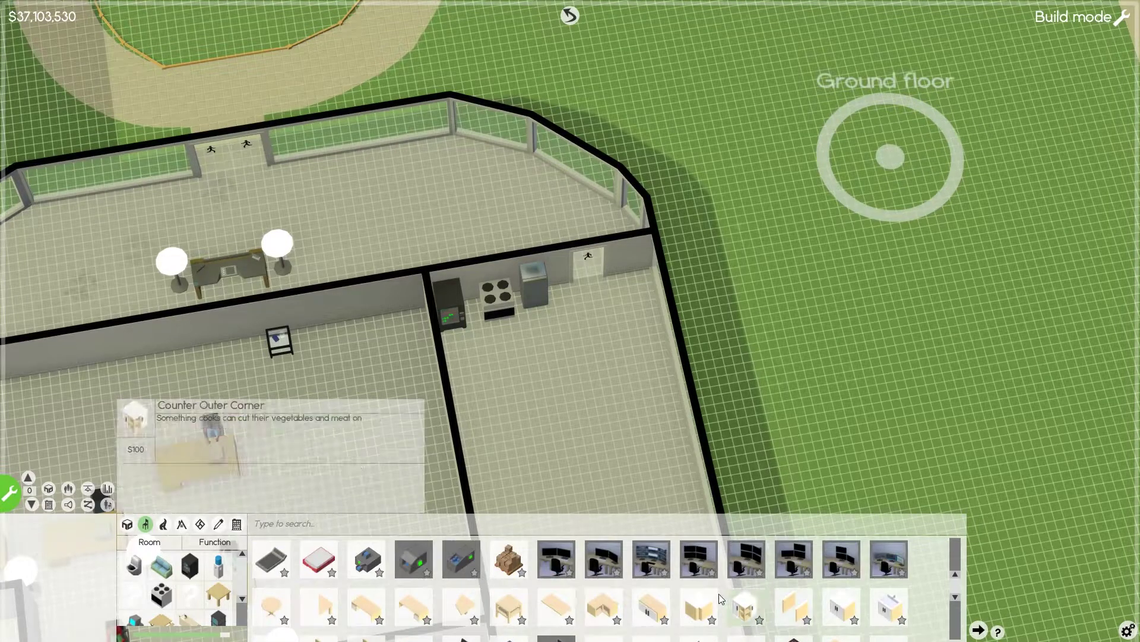
Place a counter piece beside the stove and move it flush against the wall
click(798, 612)
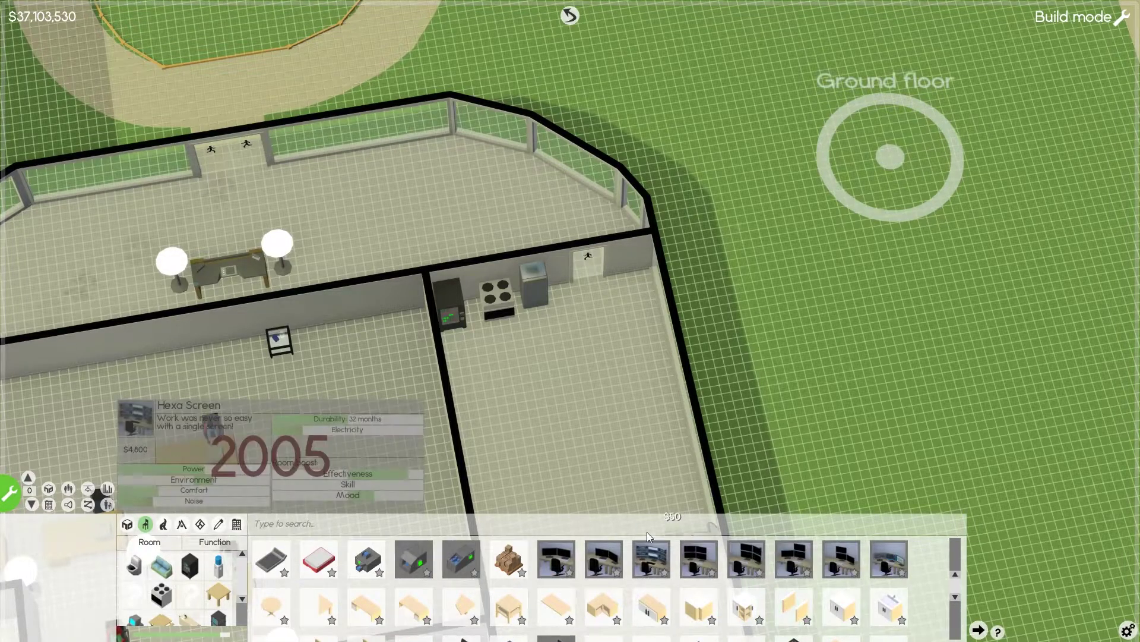
click(508, 353)
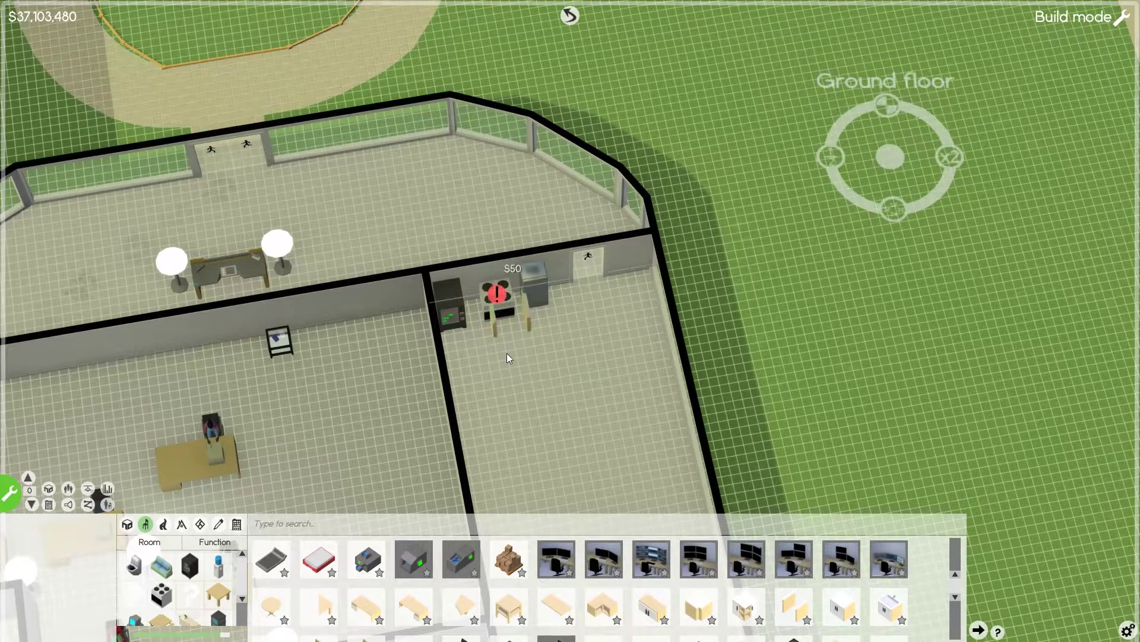
click(530, 313)
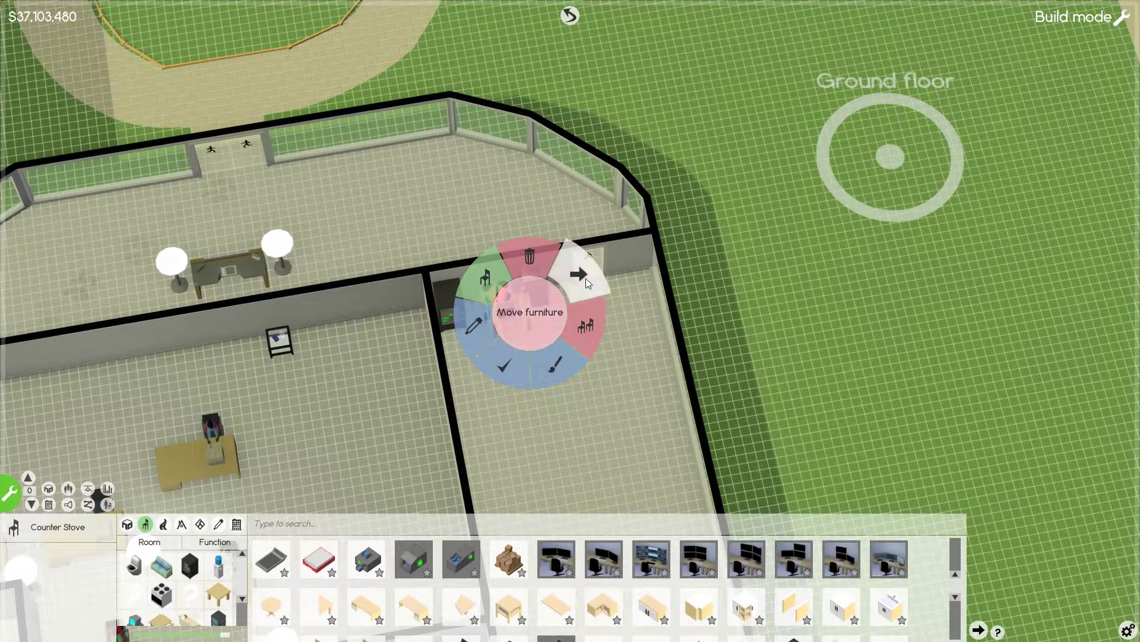
click(585, 278)
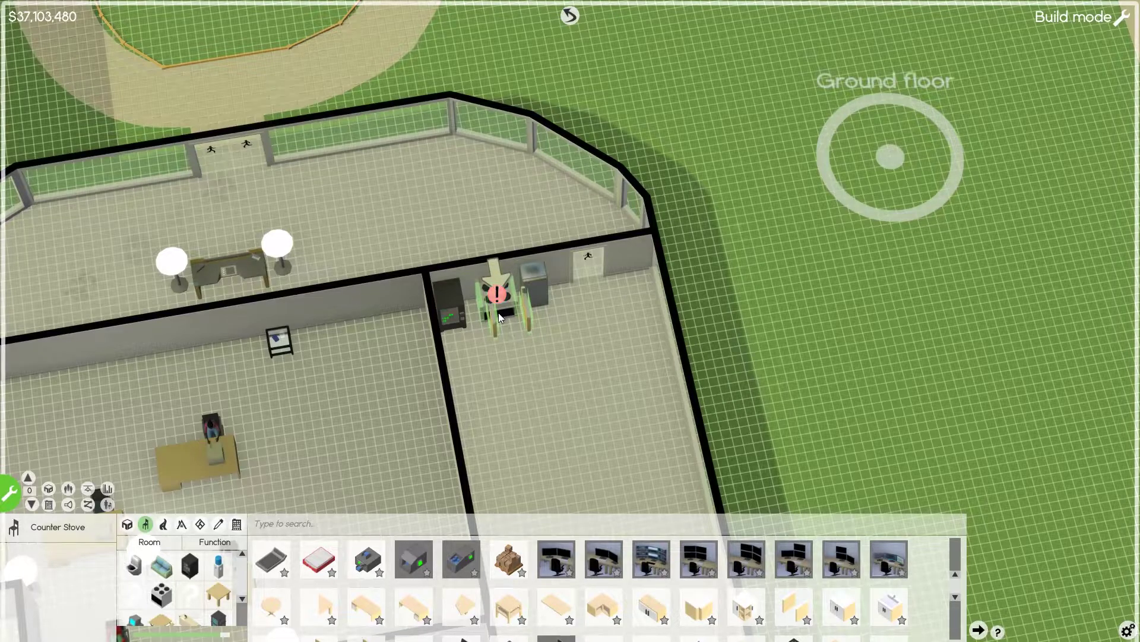
click(498, 313)
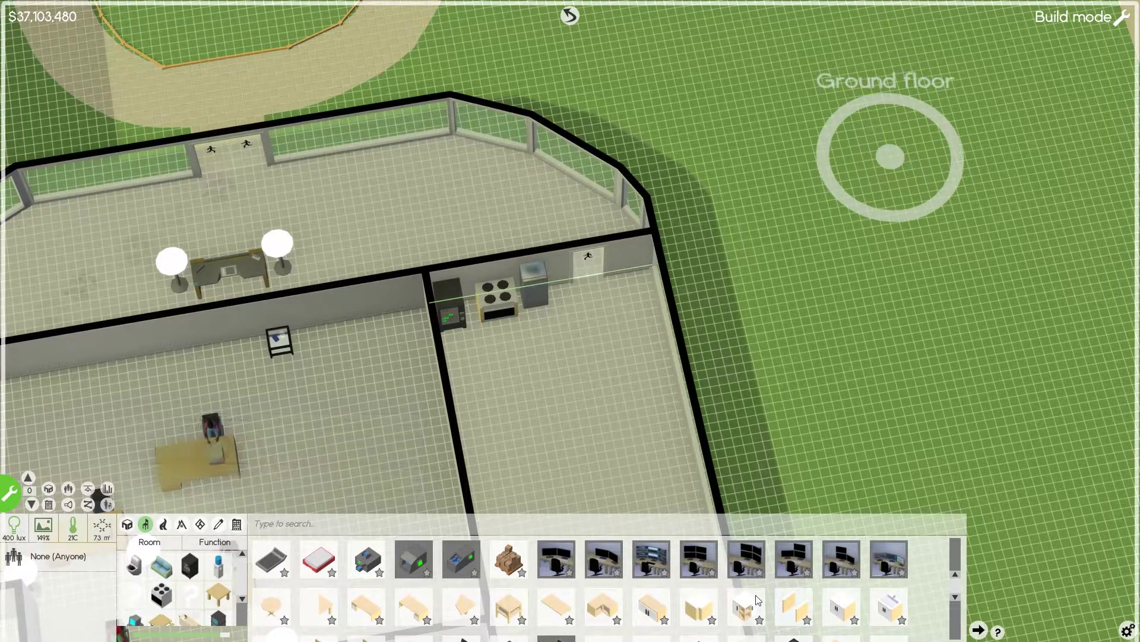
Add a second counter piece and reposition it right beside the stove
click(799, 601)
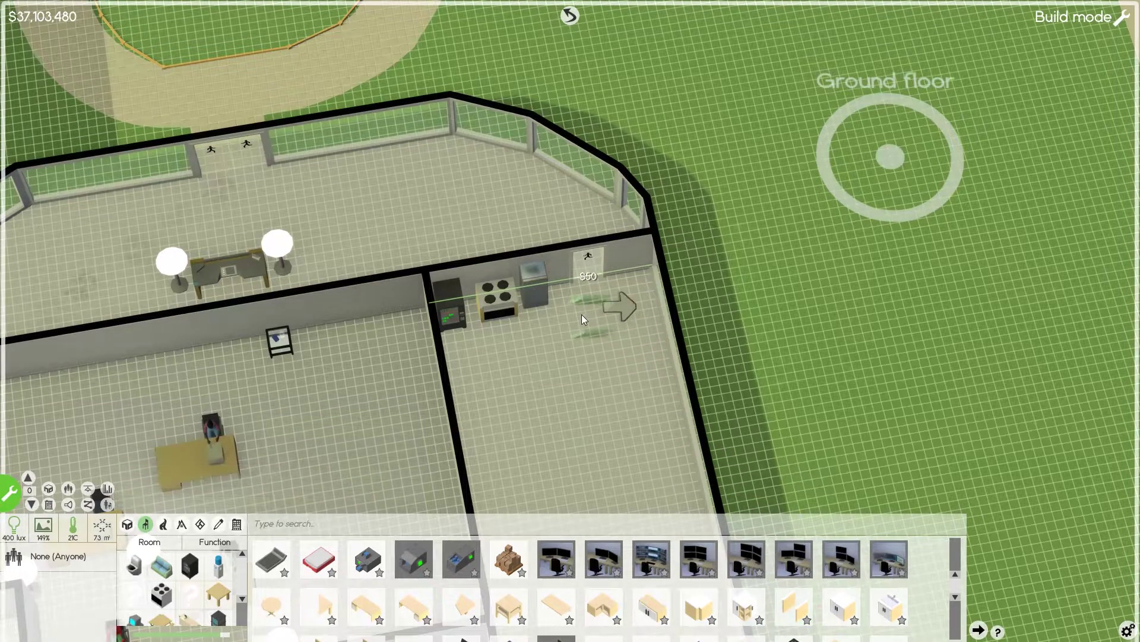
click(552, 323)
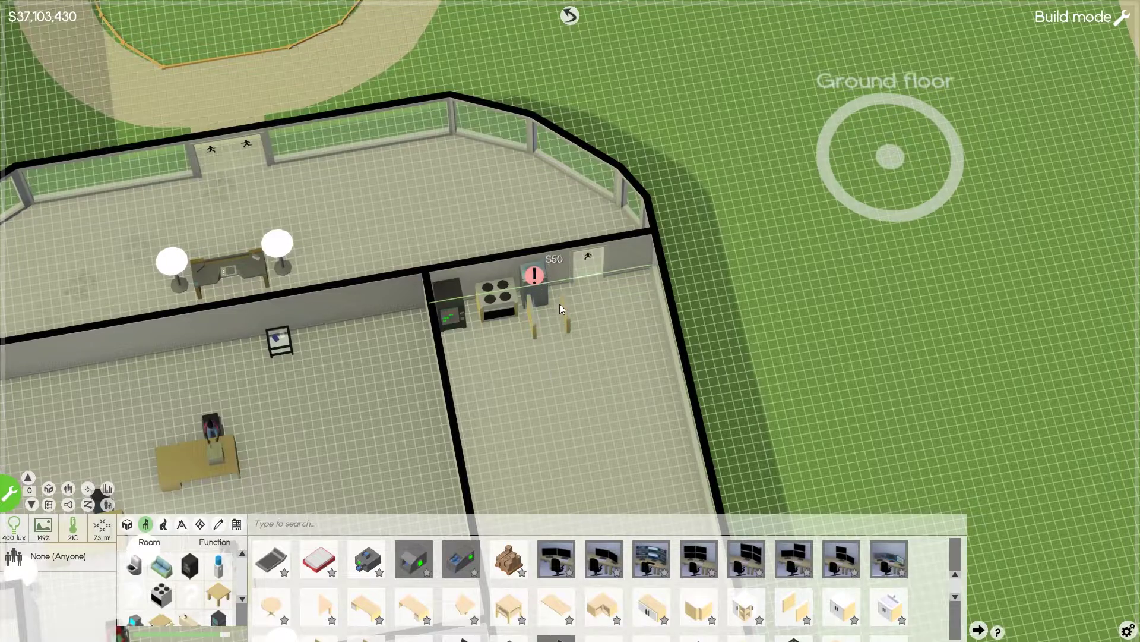
right_click(564, 313)
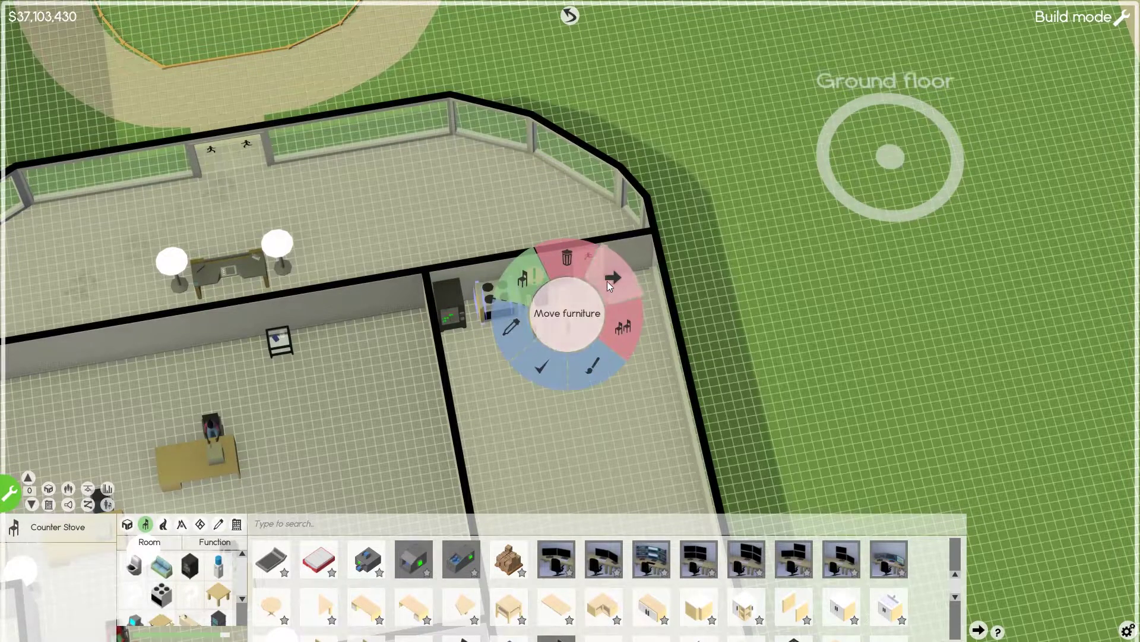
click(607, 281)
click(541, 309)
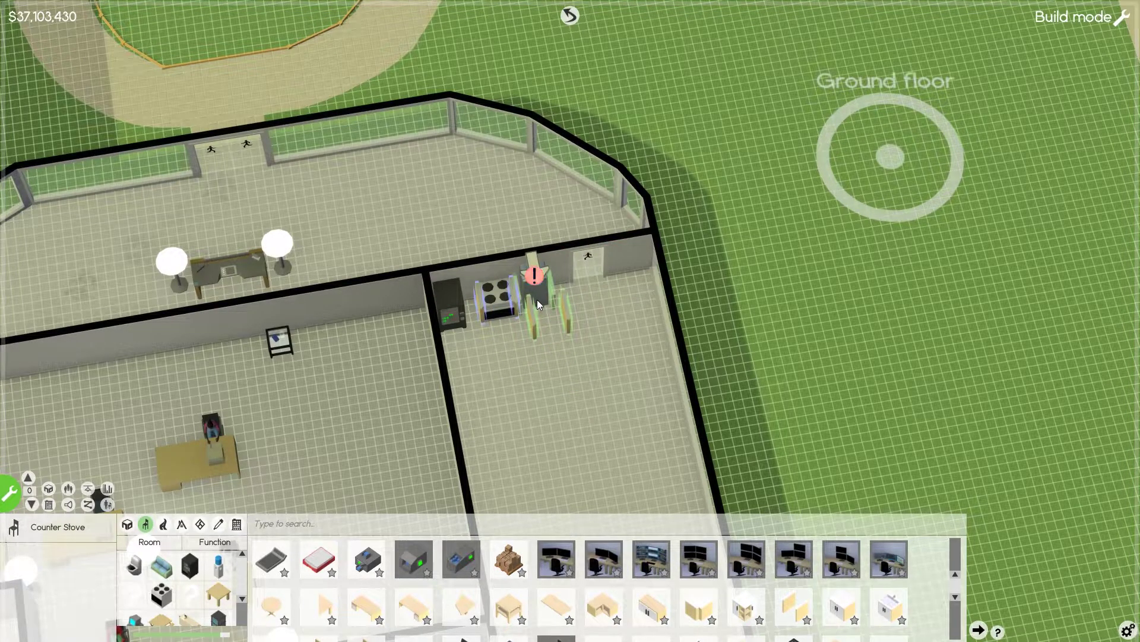
click(592, 402)
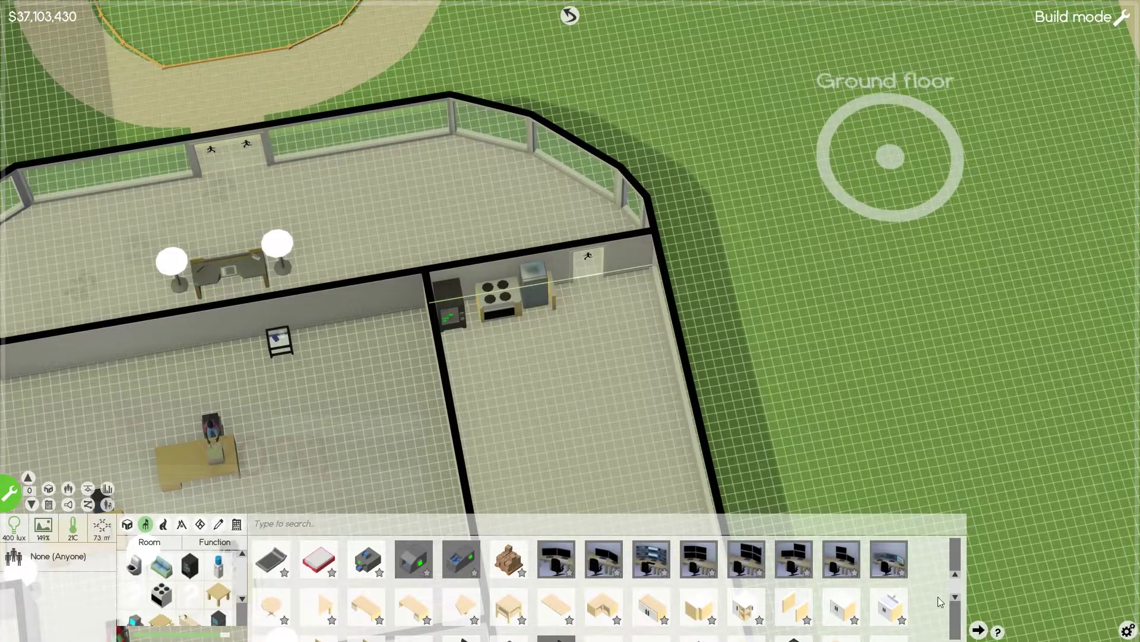
click(895, 609)
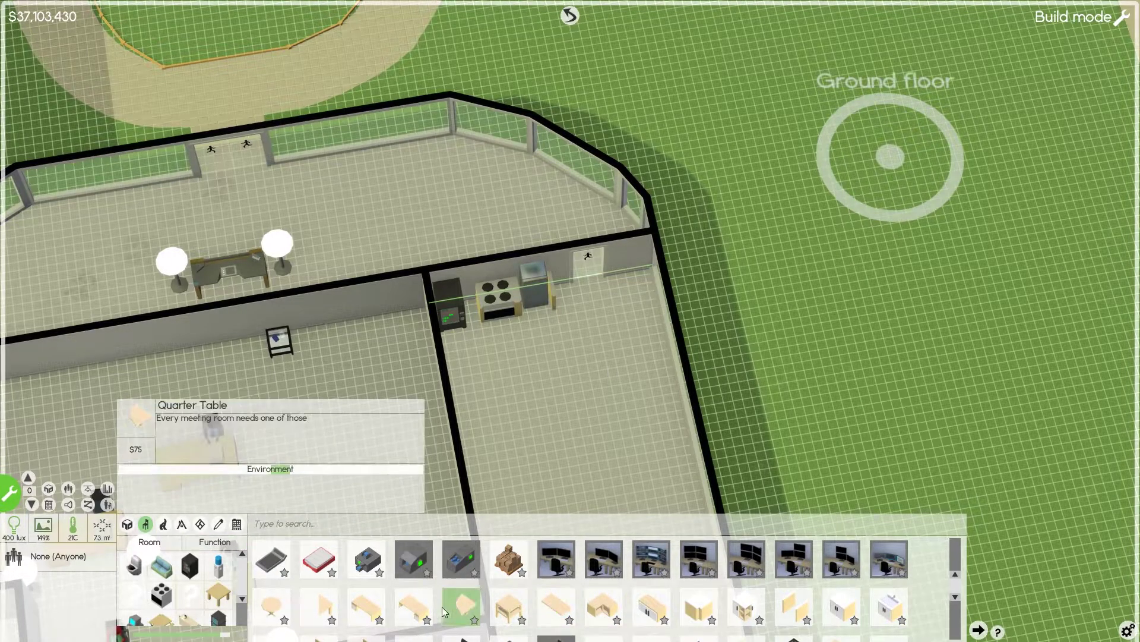
Place rotated round bar tables along the canteen's right wall, then tilt the camera
click(273, 605)
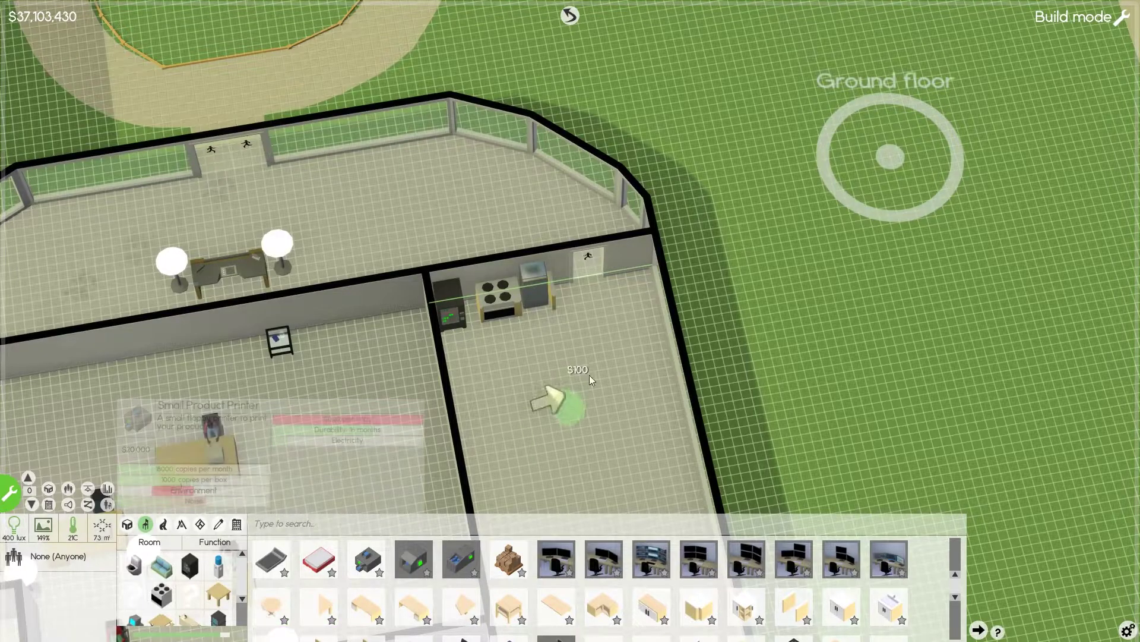
key(r)
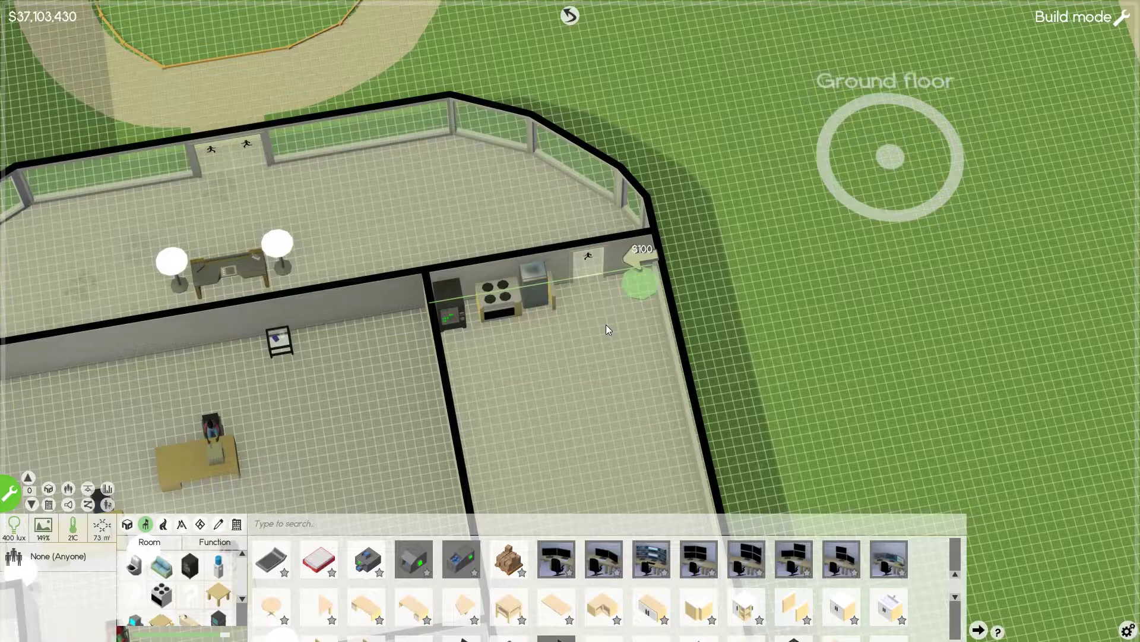
click(607, 324)
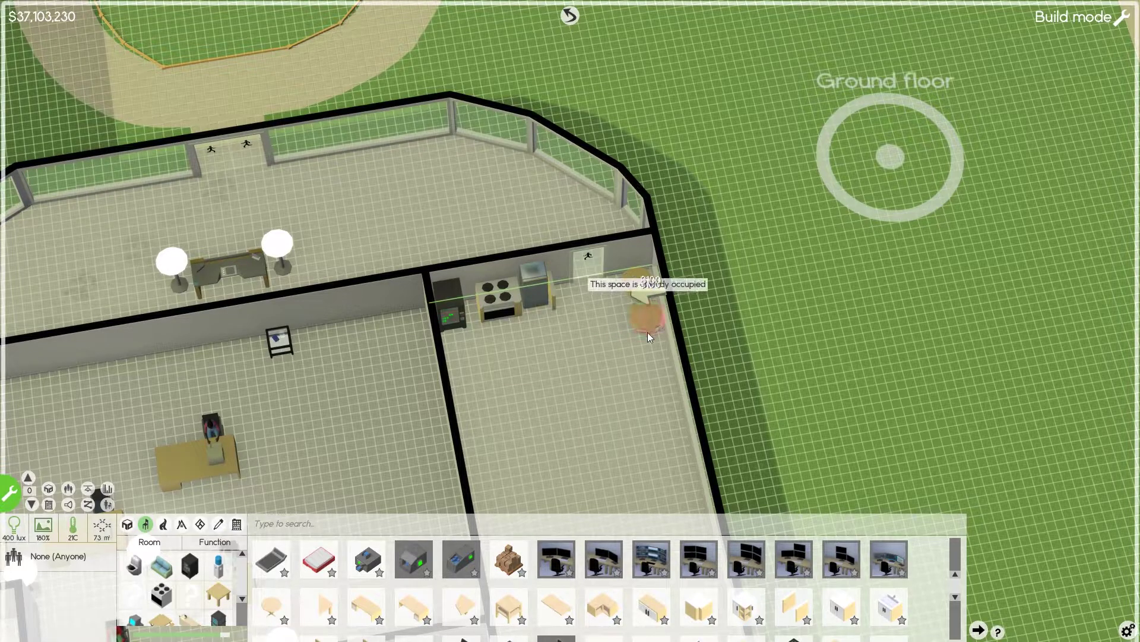
click(653, 361)
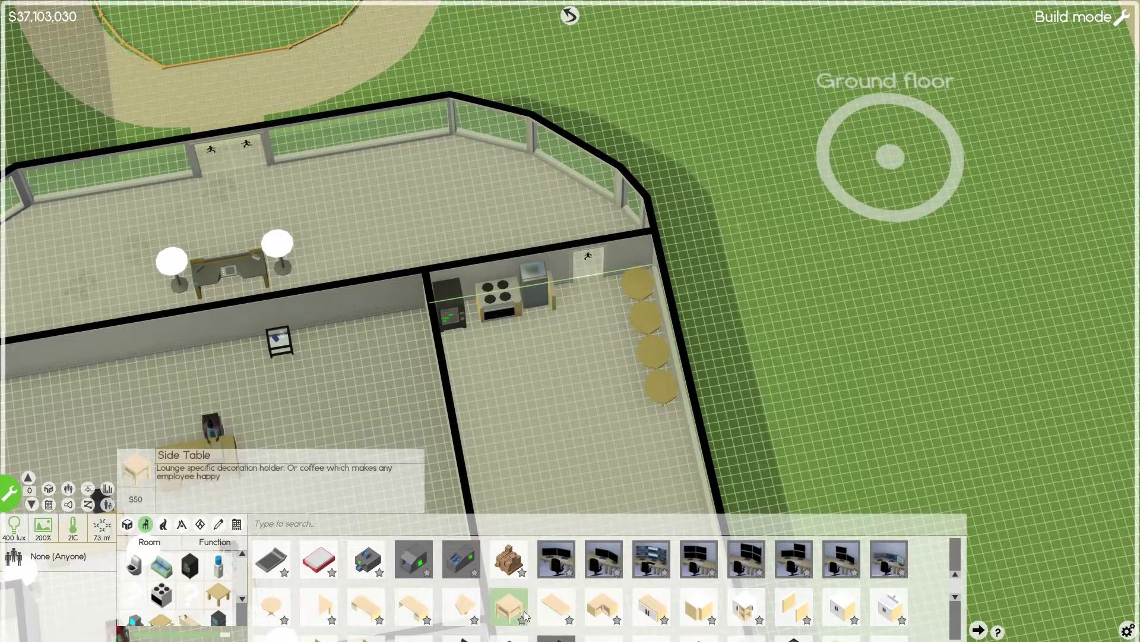
scroll(535, 597, down, 1)
scroll(574, 588, down, 1)
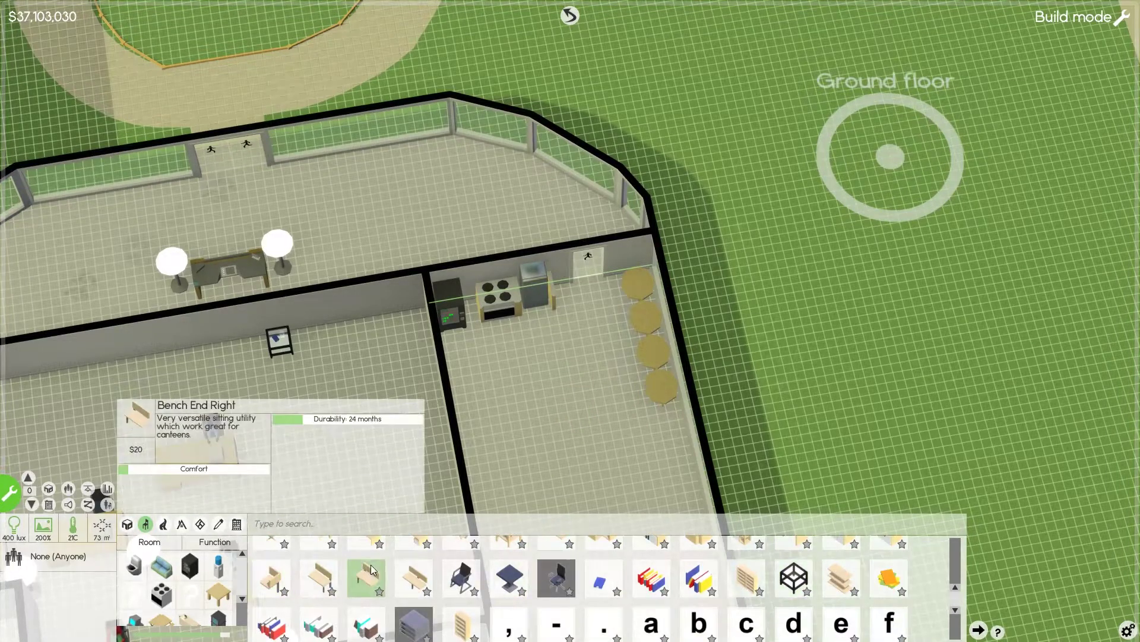
scroll(410, 579, down, 2)
scroll(418, 577, down, 1)
scroll(426, 575, up, 3)
scroll(426, 575, up, 1)
mouse_move(445, 339)
mouse_down()
mouse_move(341, 331)
mouse_move(342, 294)
mouse_up()
click(162, 526)
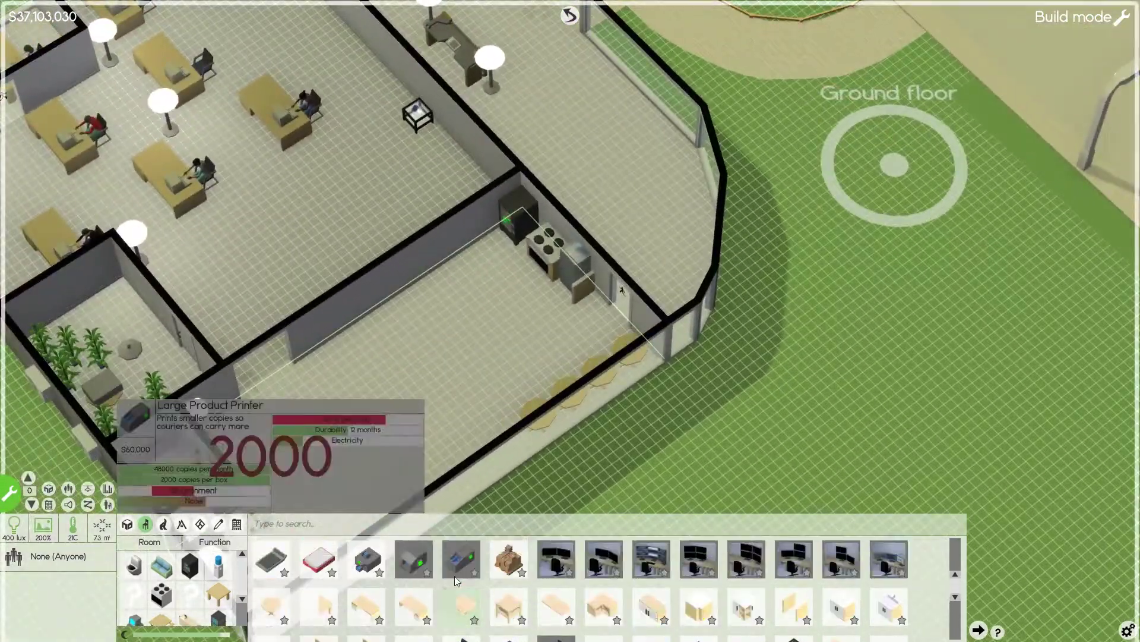
scroll(429, 593, down, 1)
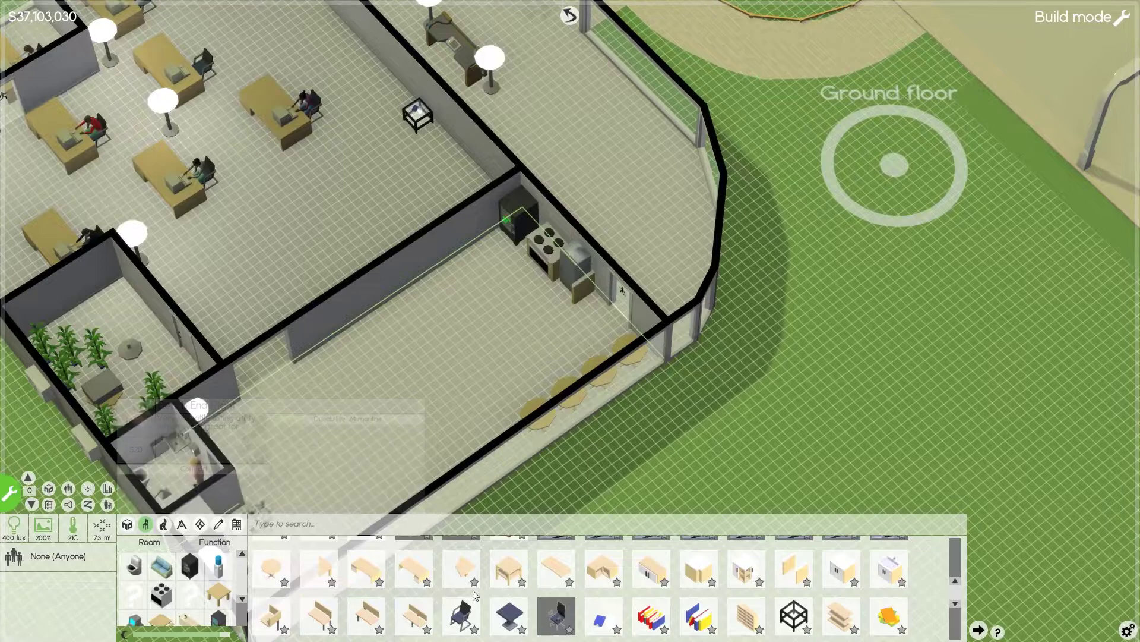
scroll(509, 592, down, 3)
scroll(509, 592, up, 4)
scroll(509, 592, down, 2)
scroll(509, 593, down, 2)
scroll(509, 592, down, 2)
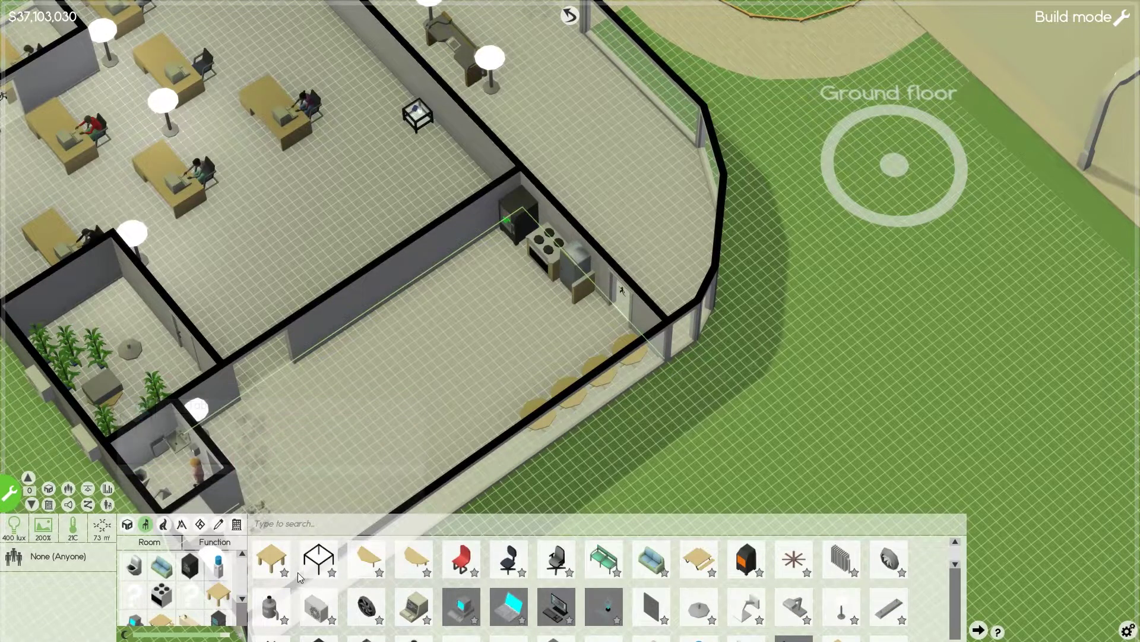
Add five $90 wooden tables along the kitchen wall to form one long table
click(274, 556)
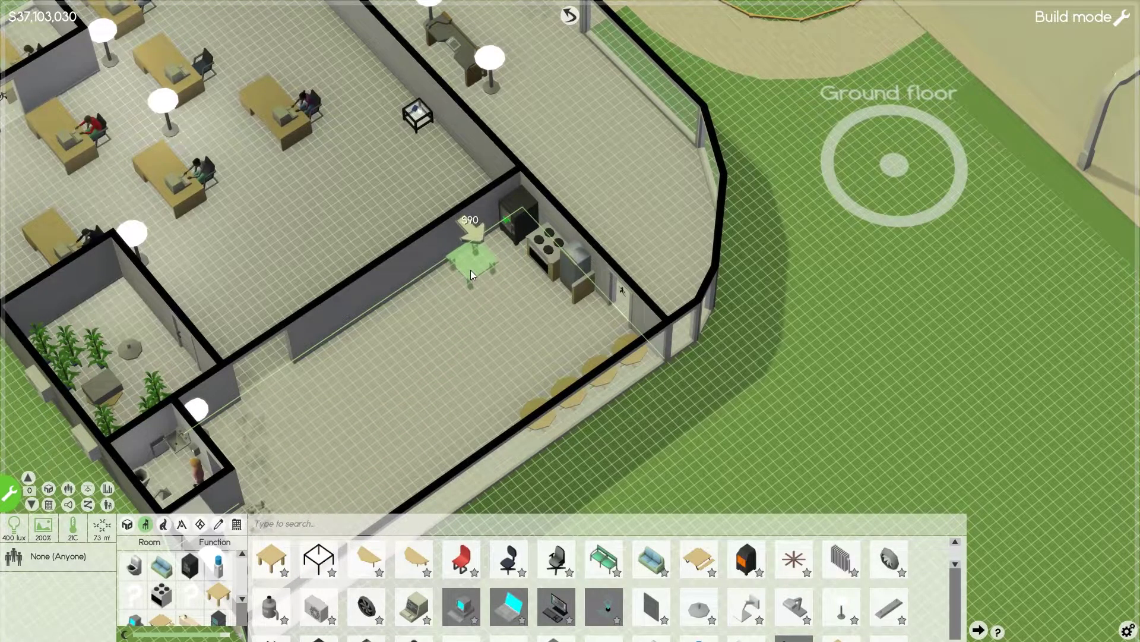
click(471, 270)
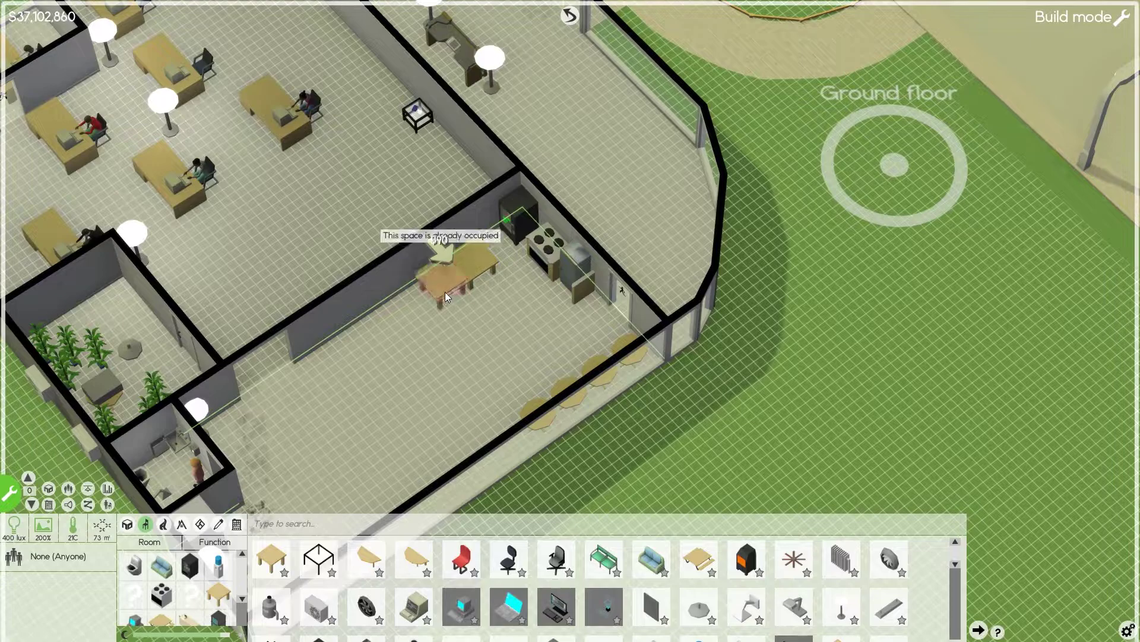
click(416, 310)
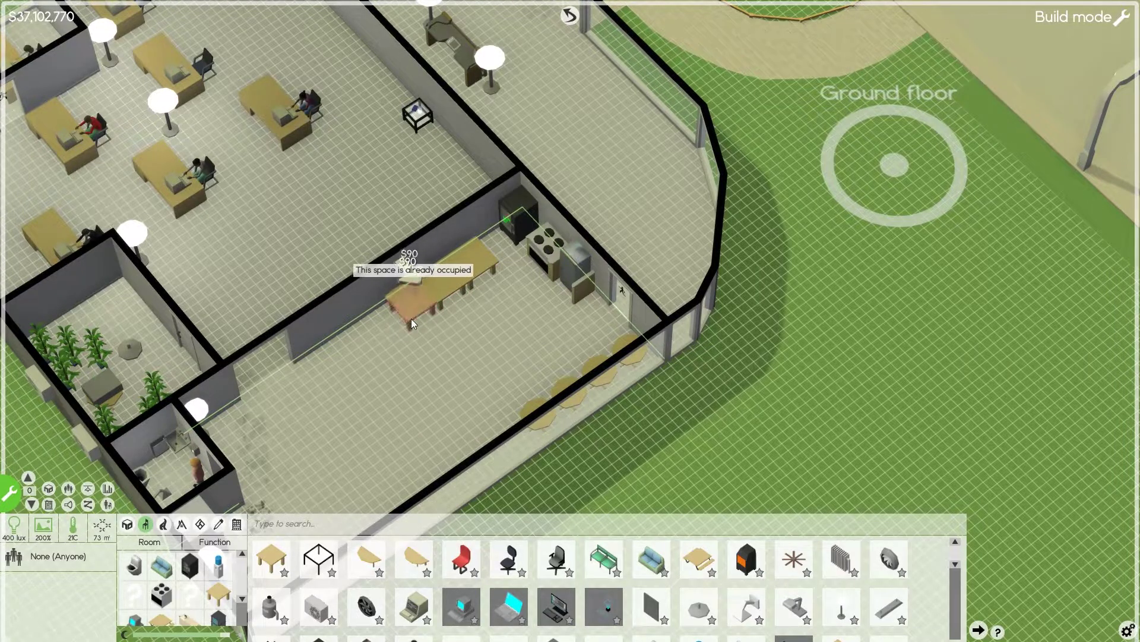
click(383, 333)
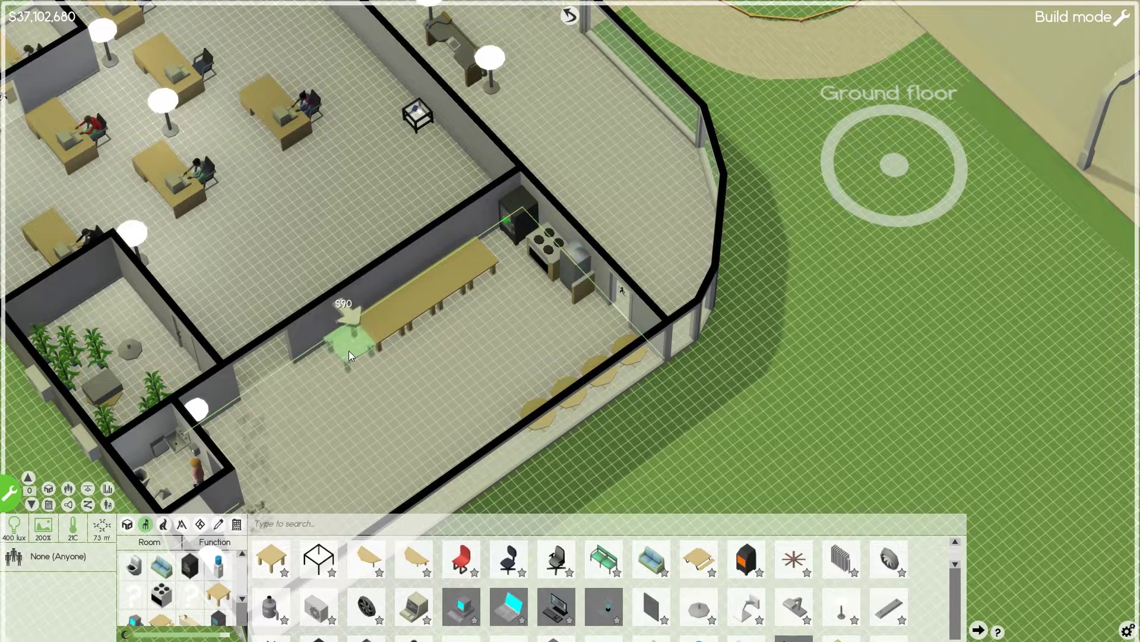
click(348, 350)
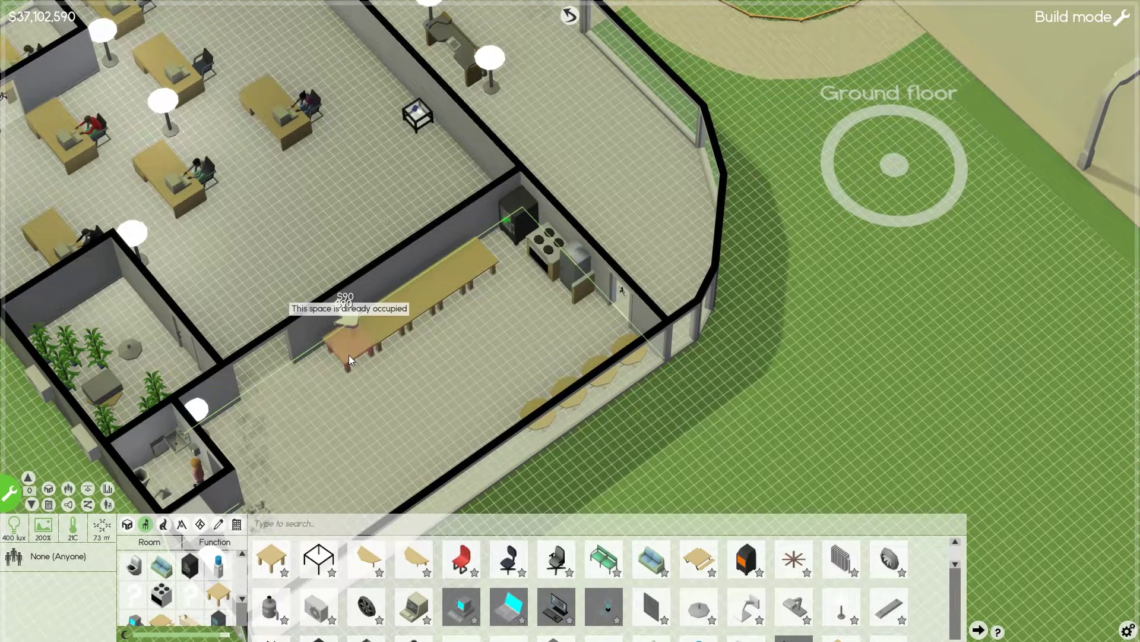
click(322, 372)
right_click(330, 388)
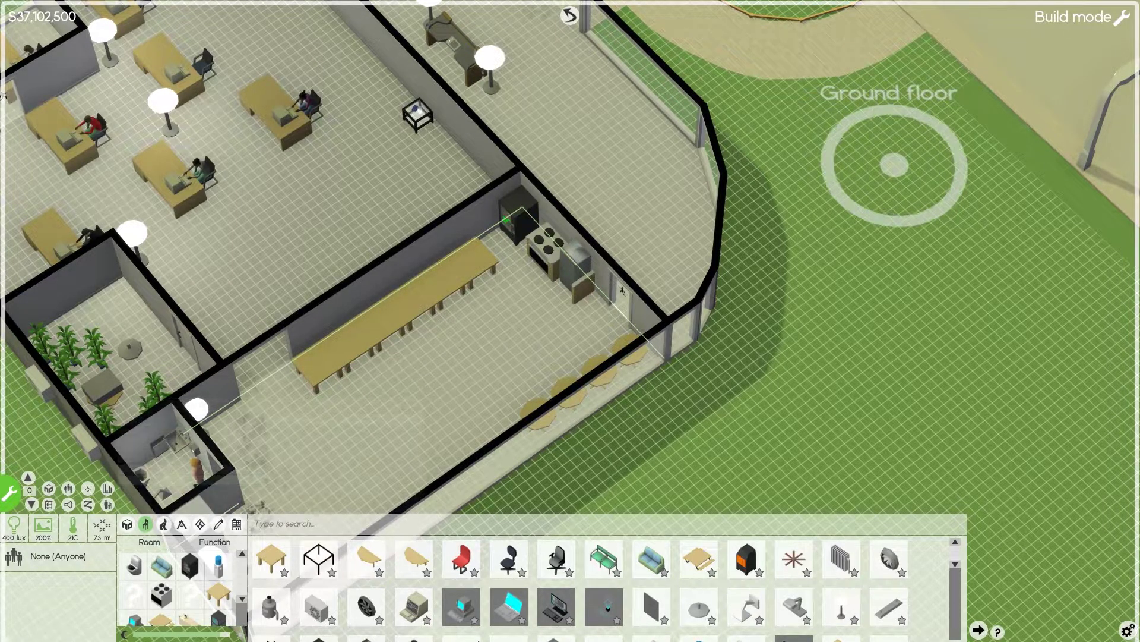
scroll(347, 570, down, 3)
scroll(348, 571, down, 3)
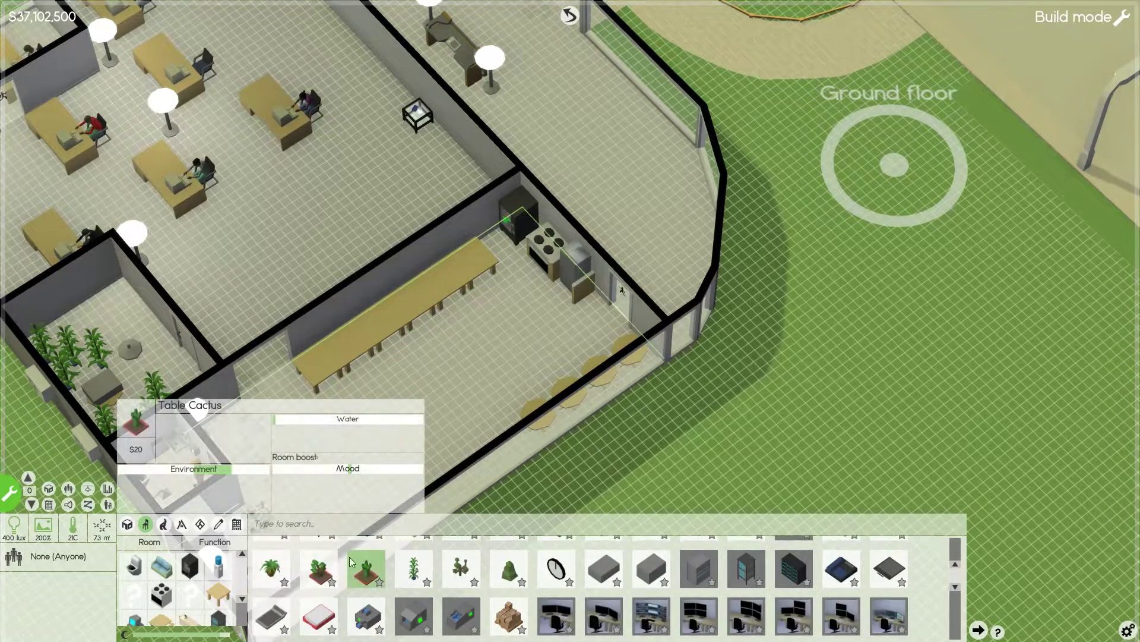
Dismantle the canteen's left-end wall segment, then cancel a briefly armed Cased opening
right_click(288, 334)
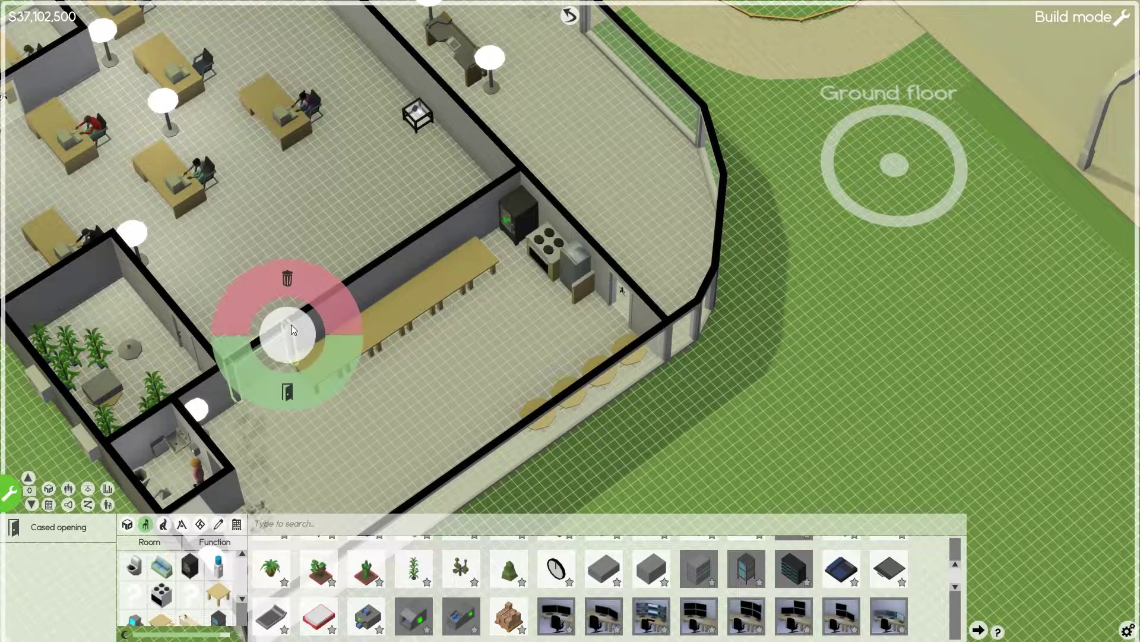
click(288, 278)
click(504, 348)
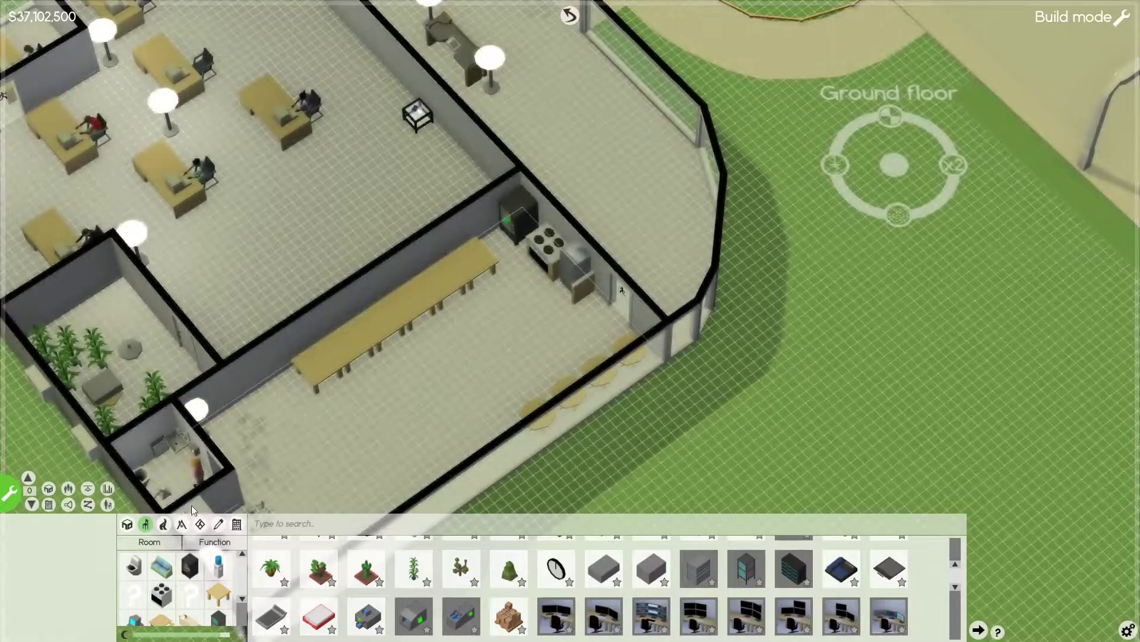
click(146, 524)
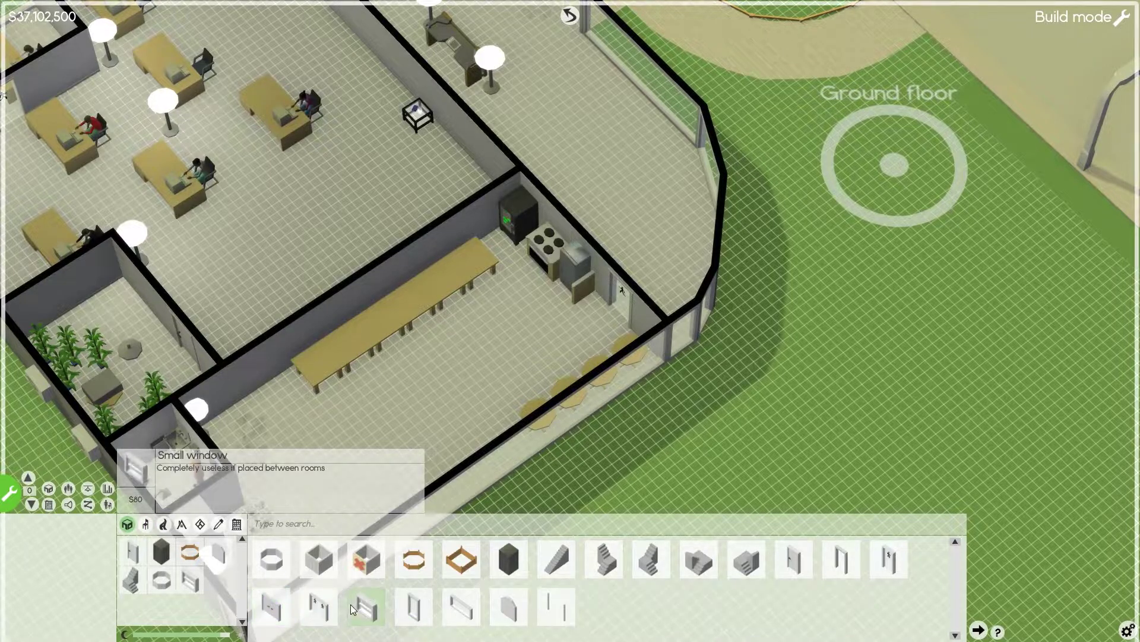
click(837, 559)
right_click(245, 378)
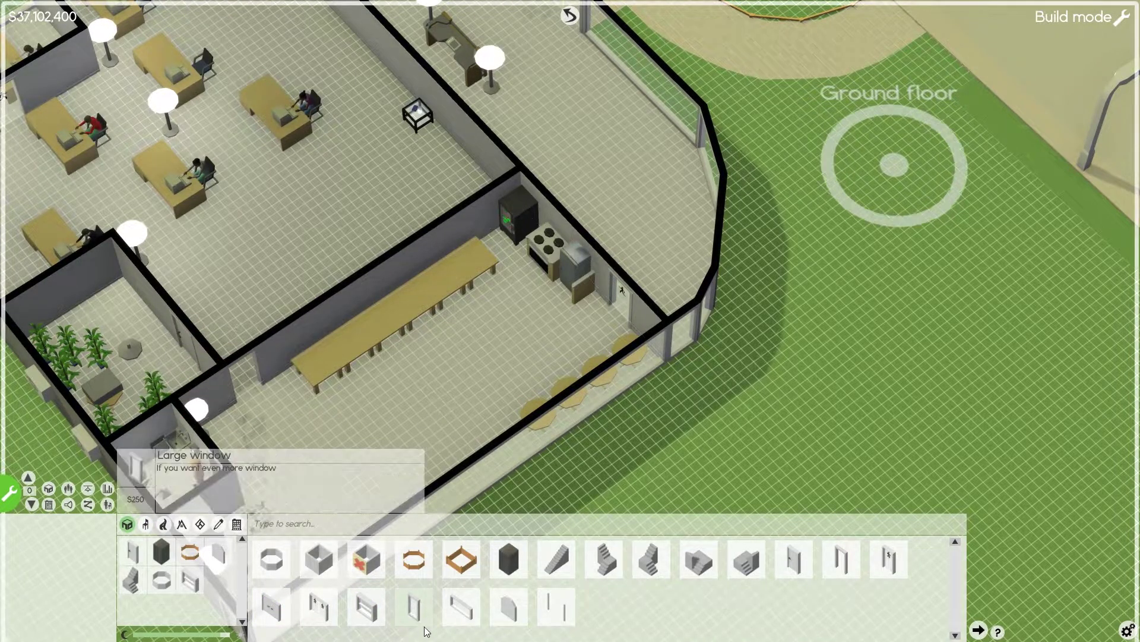
Place a Bench Corner at the table's end, repositioning it twice
click(145, 524)
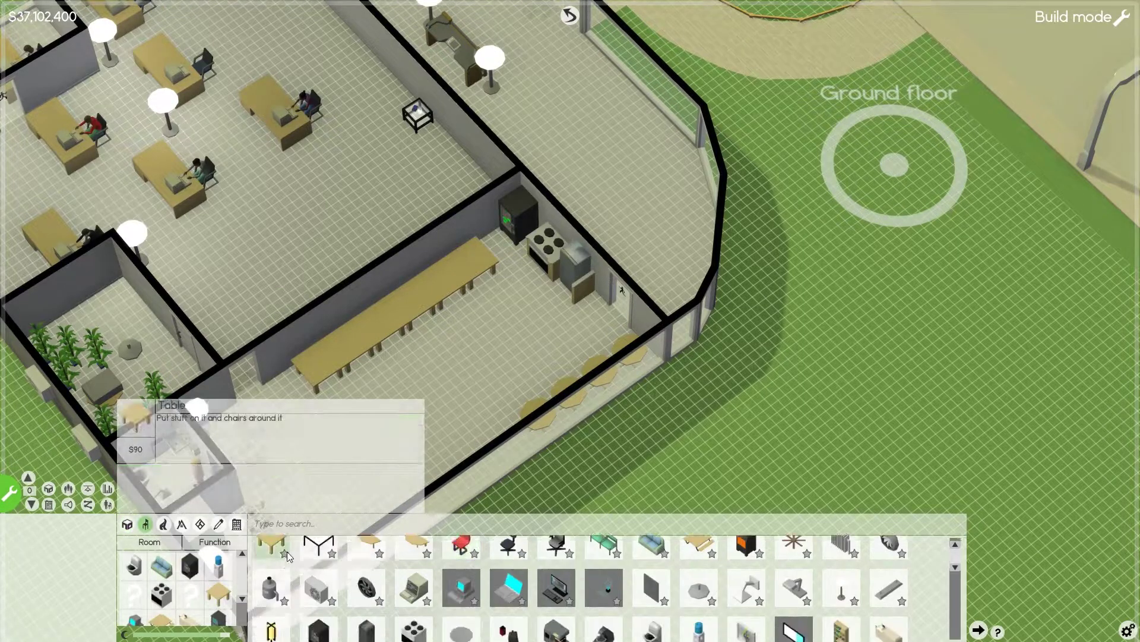
scroll(387, 570, down, 1)
click(277, 600)
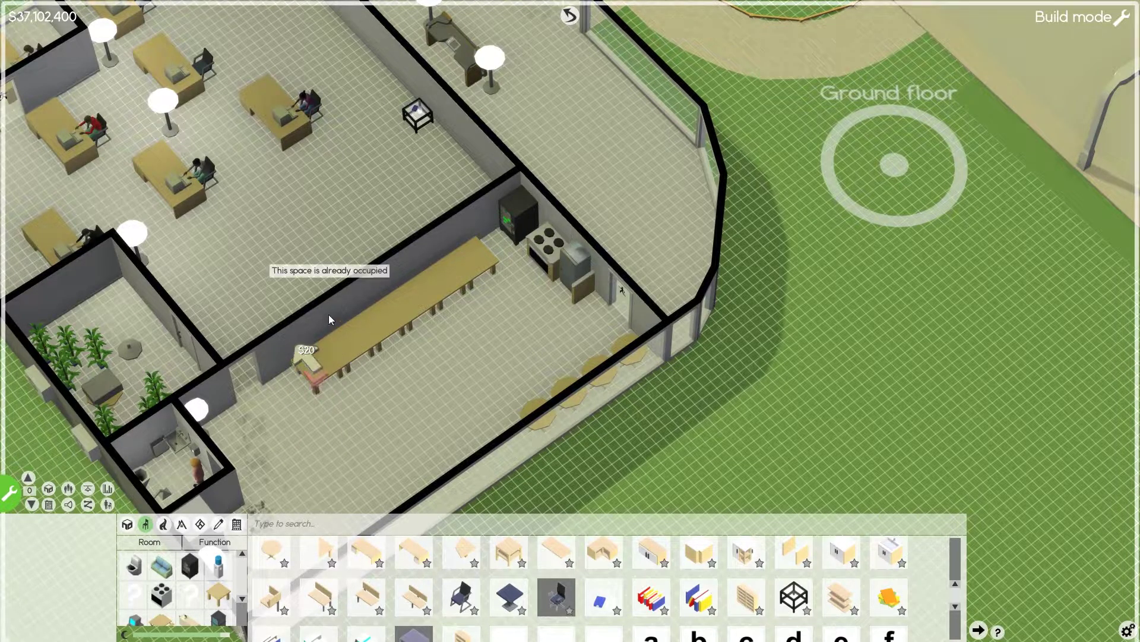
click(353, 452)
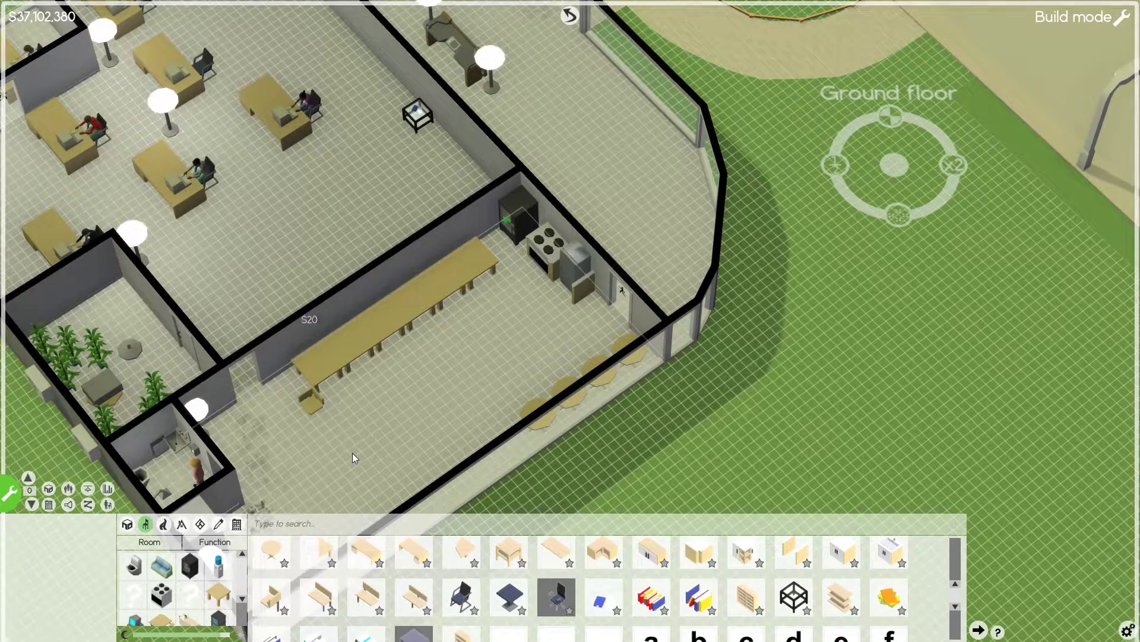
right_click(308, 401)
click(354, 365)
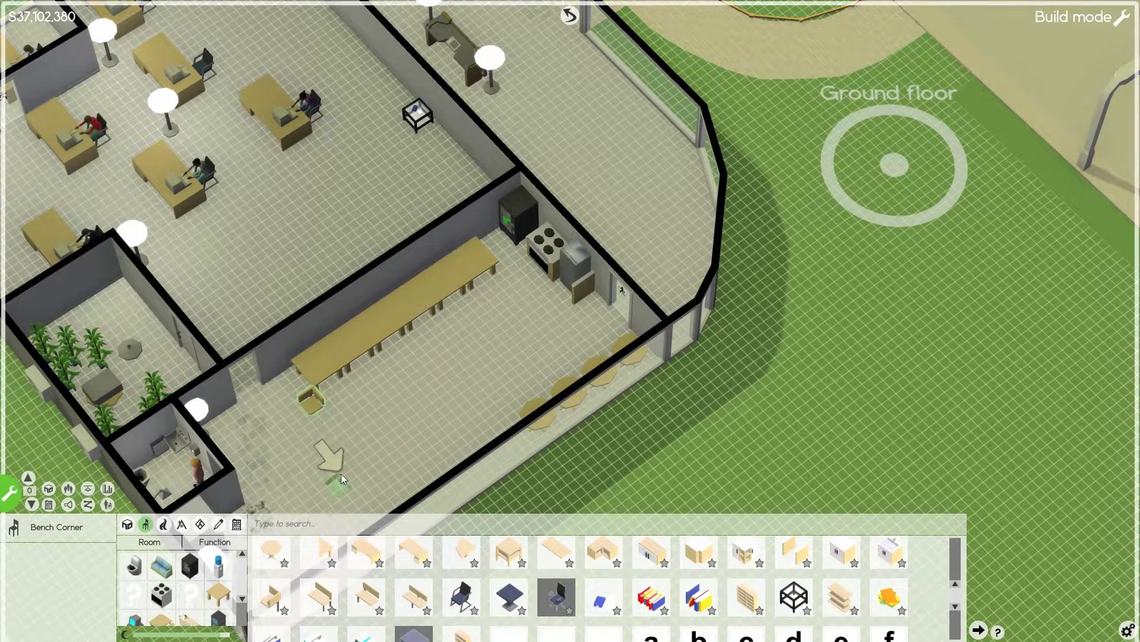
click(338, 437)
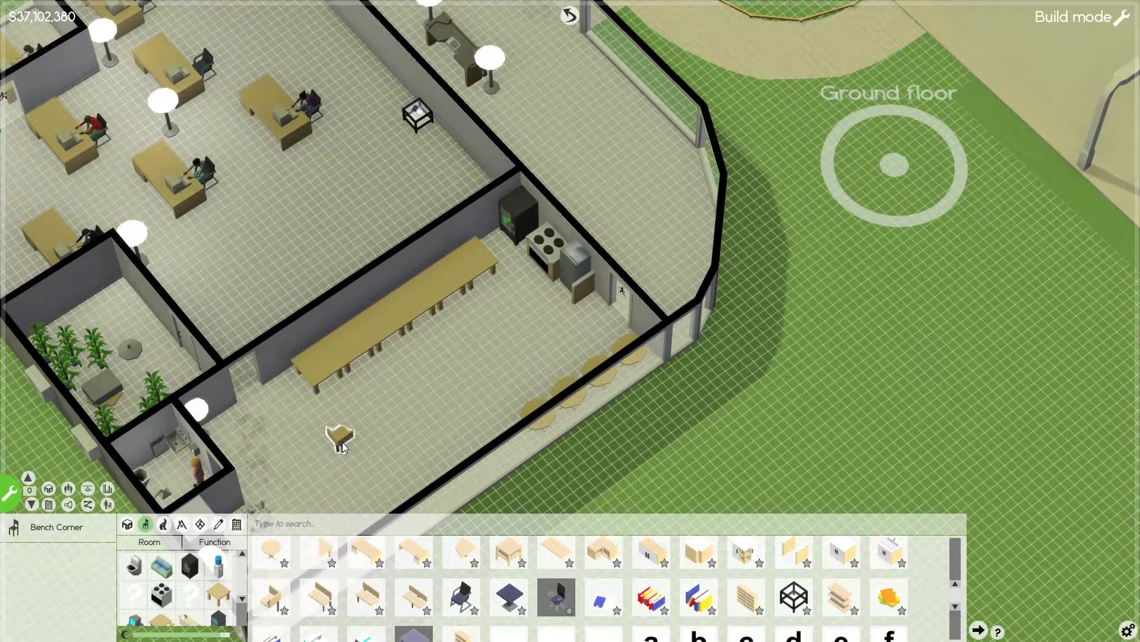
right_click(341, 442)
click(360, 420)
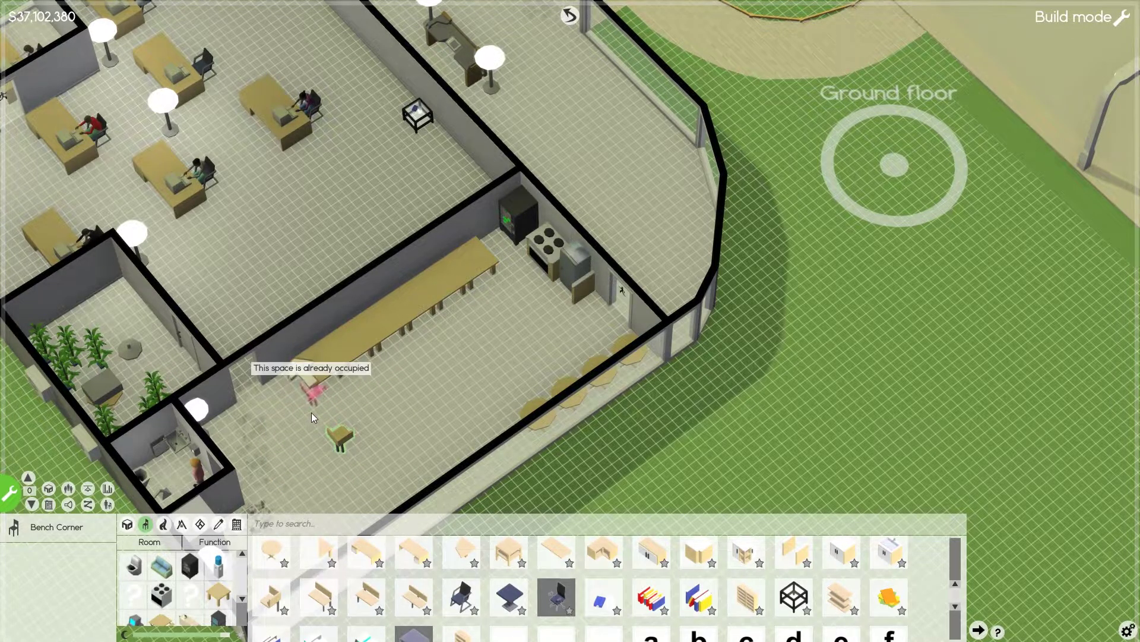
click(311, 421)
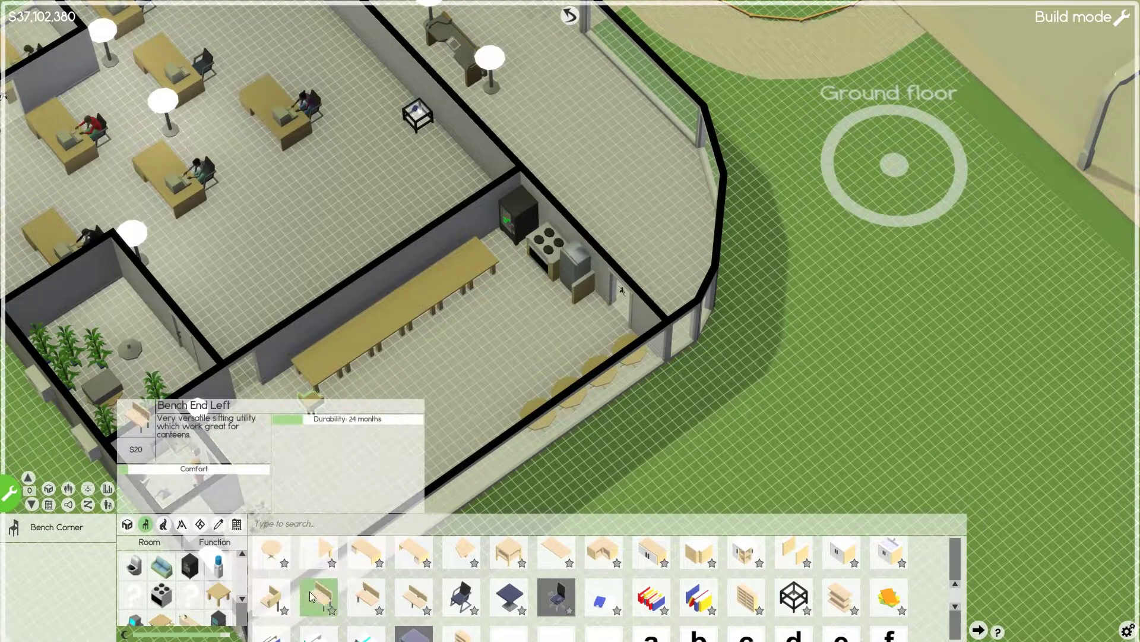
Run Bench Middle sections along the table, capping both ends with corner pieces
click(415, 593)
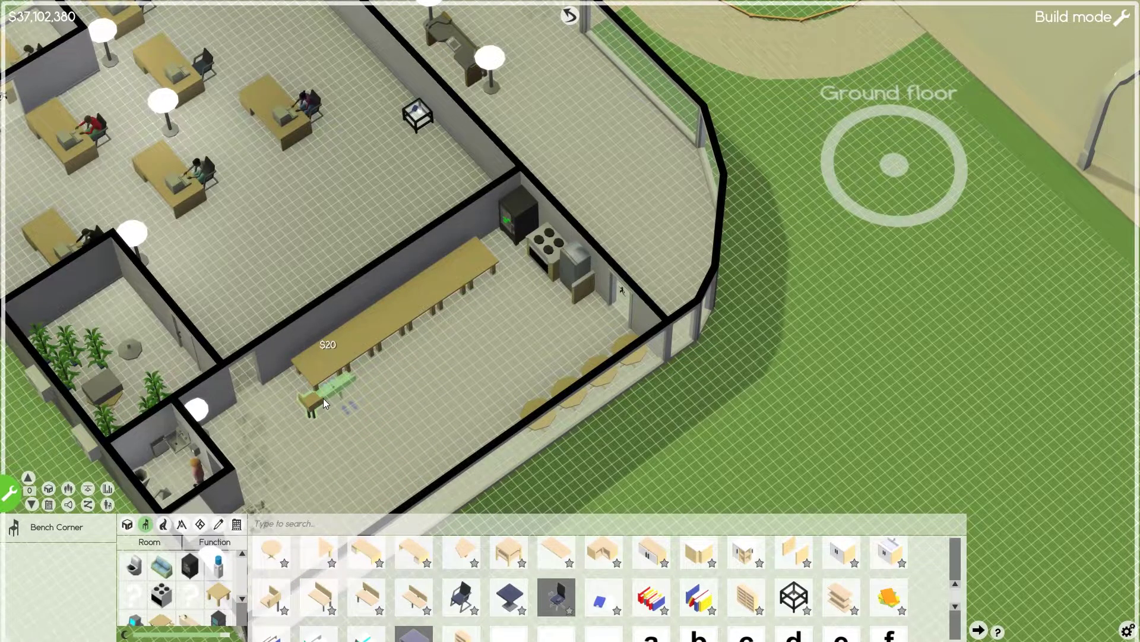
click(324, 398)
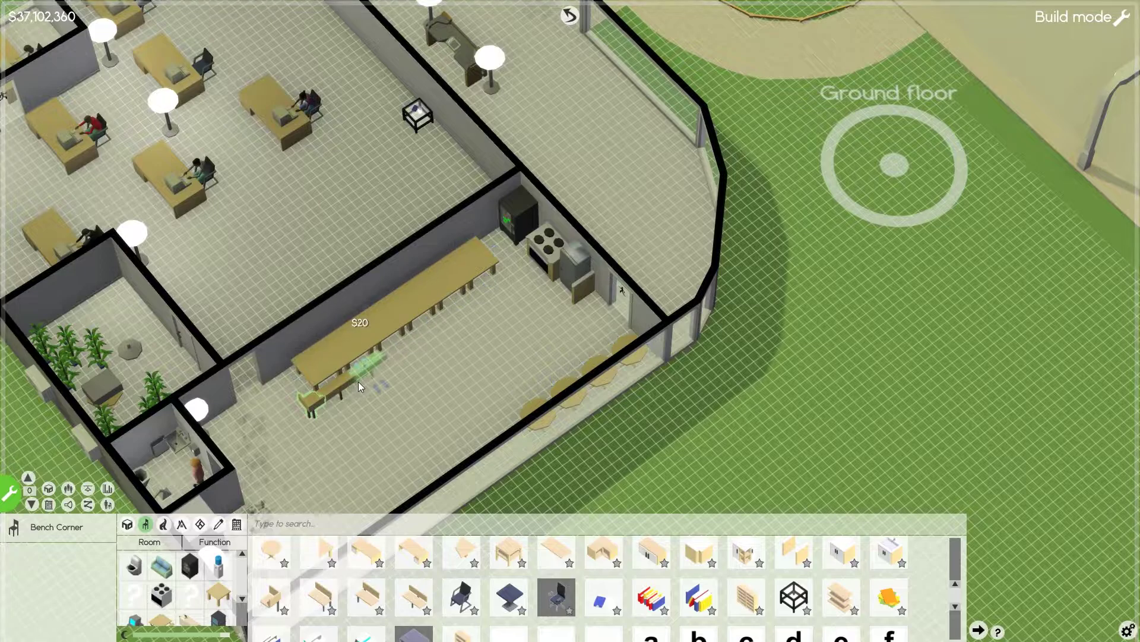
click(383, 365)
click(419, 353)
click(460, 336)
click(486, 307)
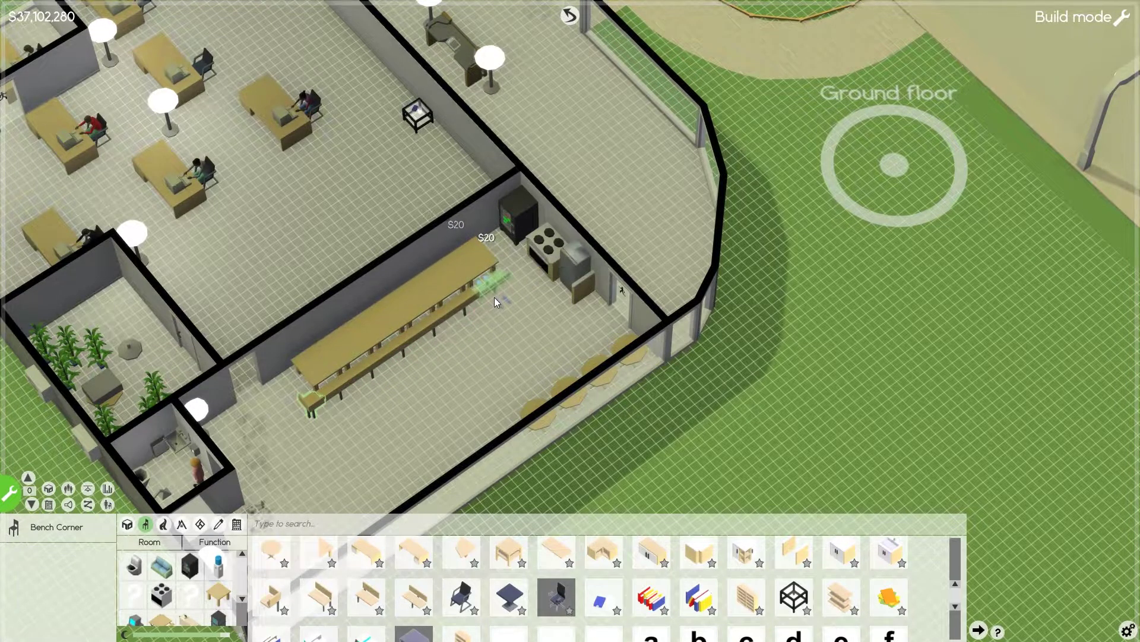
click(286, 387)
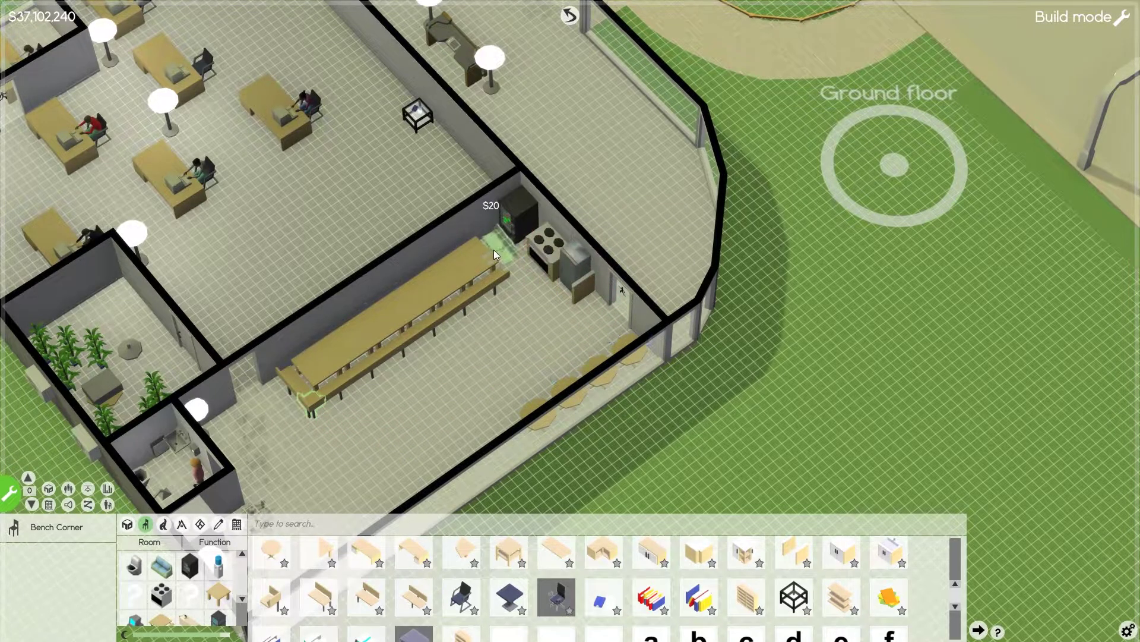
click(493, 251)
right_click(501, 346)
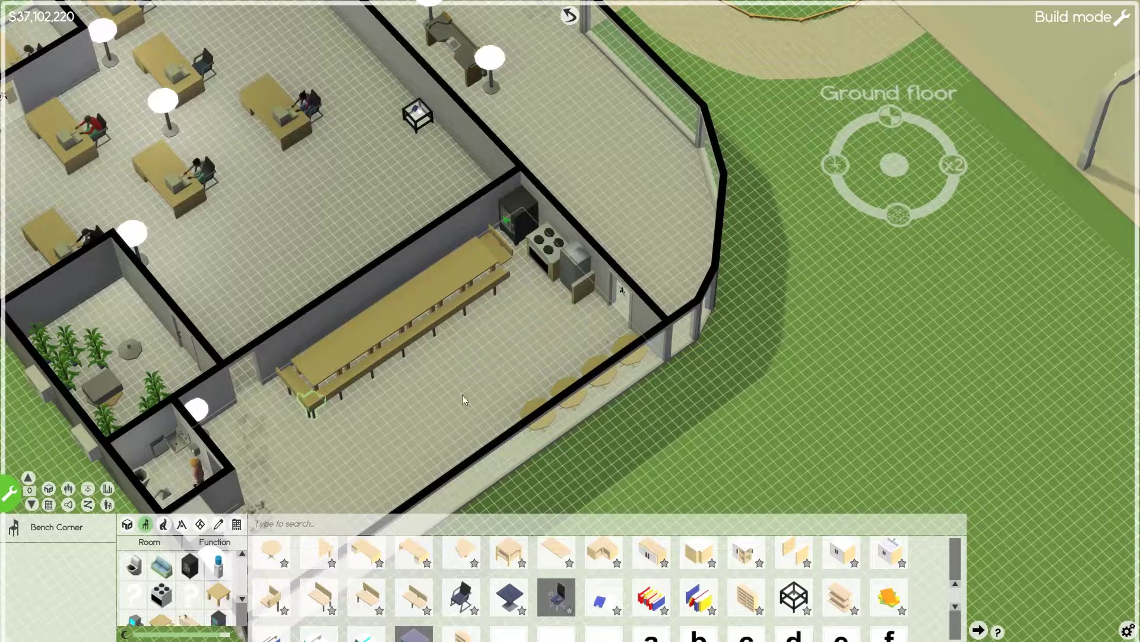
Add another Bench Corner at the table's stove end
click(274, 596)
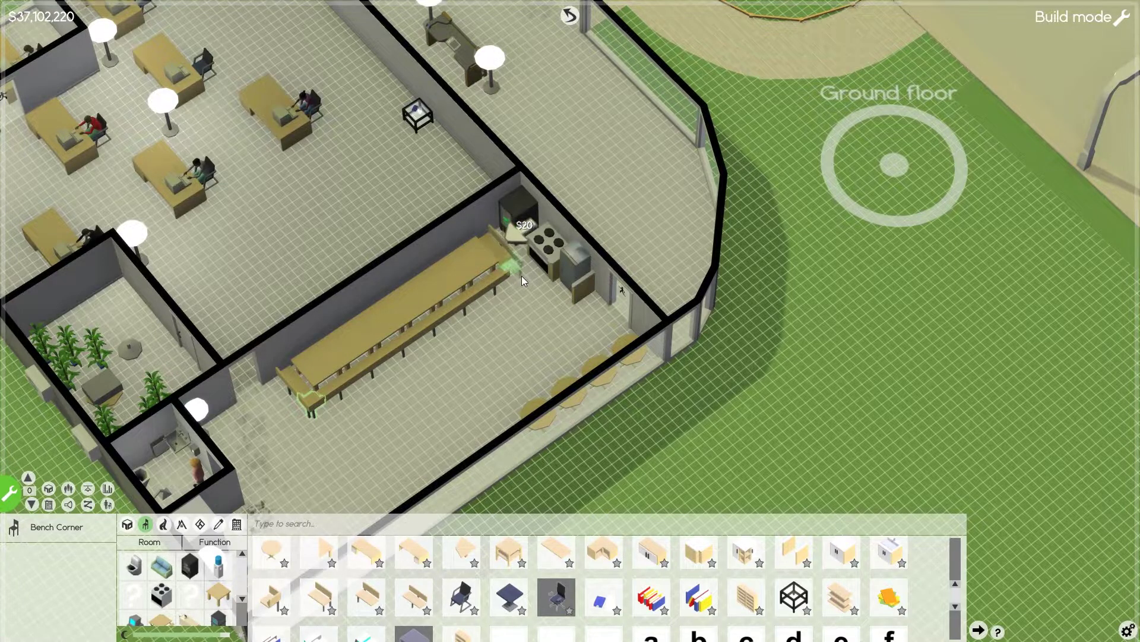
click(521, 275)
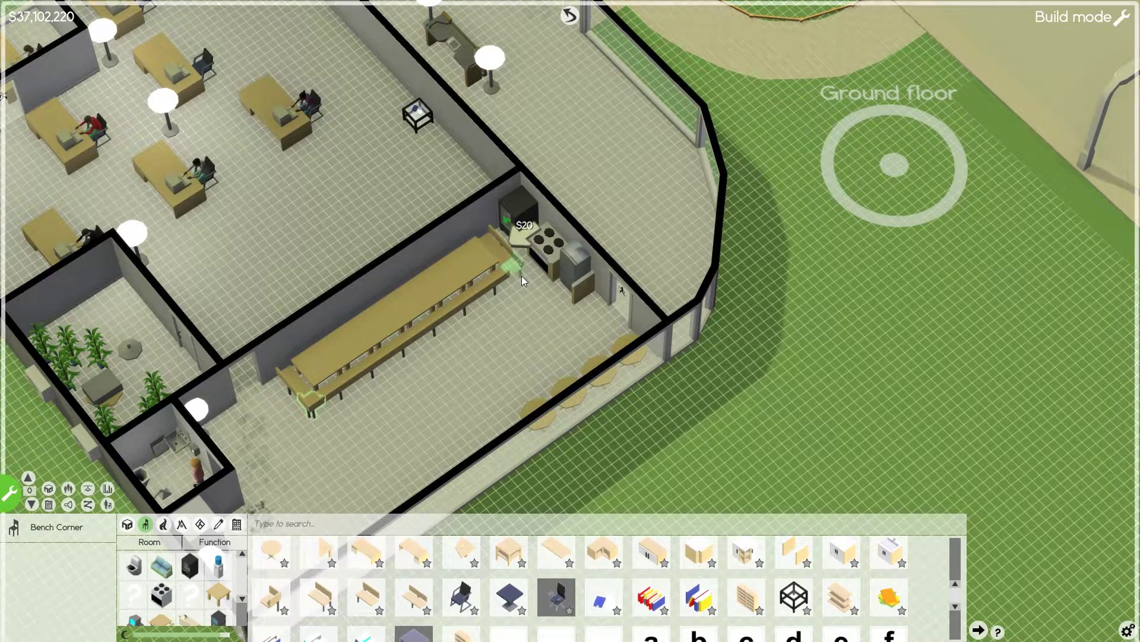
right_click(443, 389)
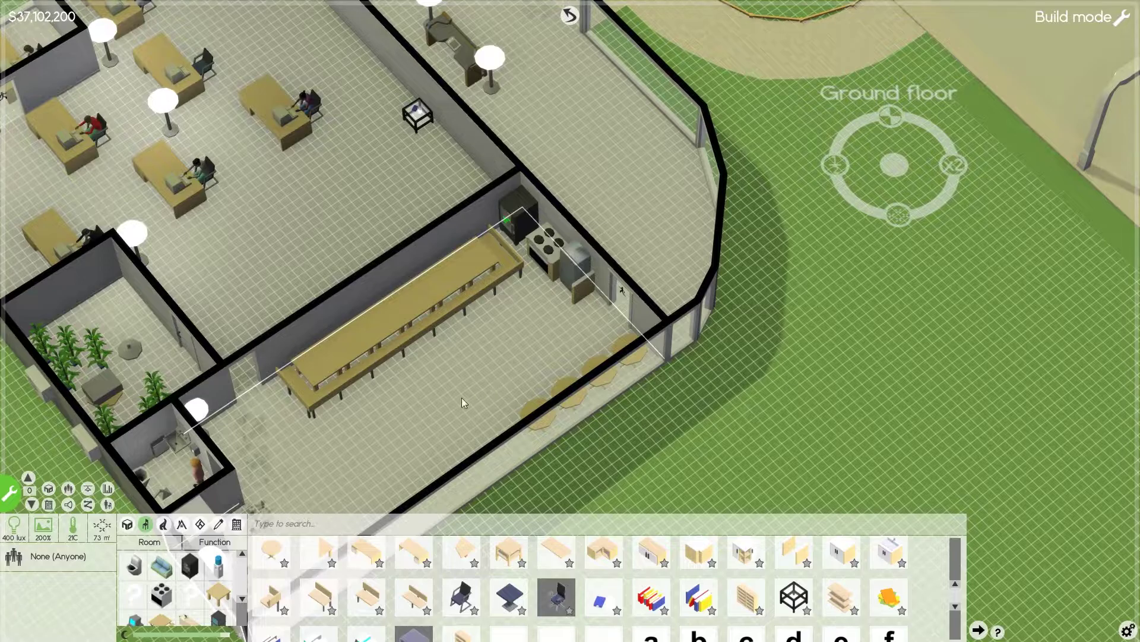
right_click(487, 388)
click(354, 413)
mouse_move(353, 433)
mouse_down()
mouse_move(552, 322)
mouse_move(526, 367)
mouse_move(357, 445)
mouse_up()
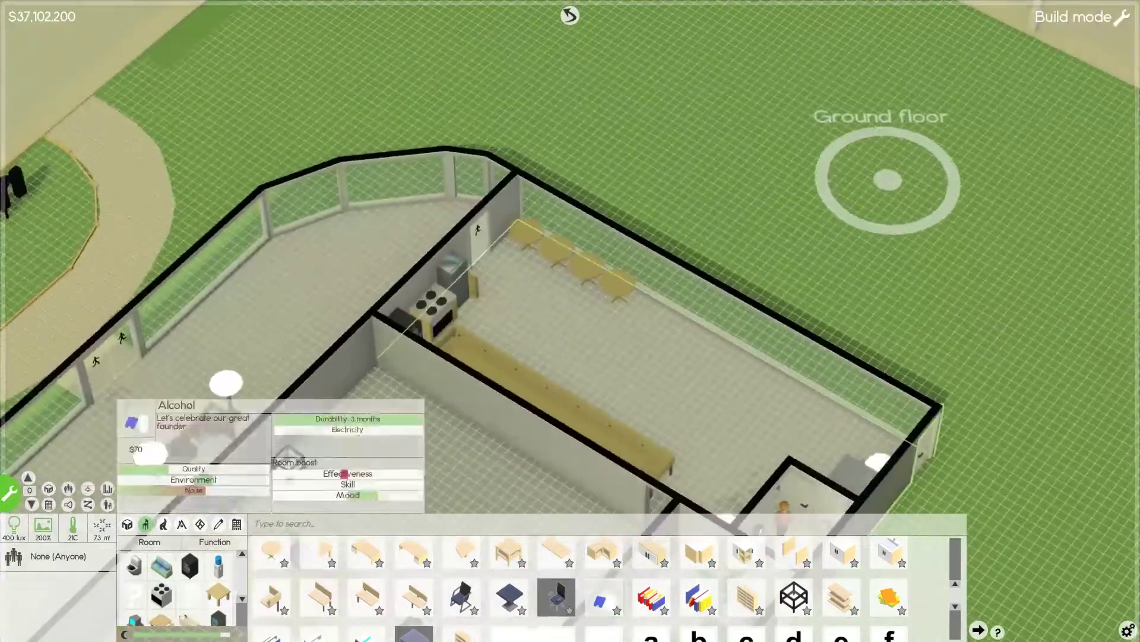
scroll(563, 582, down, 2)
scroll(562, 582, down, 2)
scroll(562, 582, down, 2)
scroll(562, 582, down, 2)
scroll(560, 592, up, 1)
Place $10 seats at the round tables along the glass wall, then rotate the view
click(459, 554)
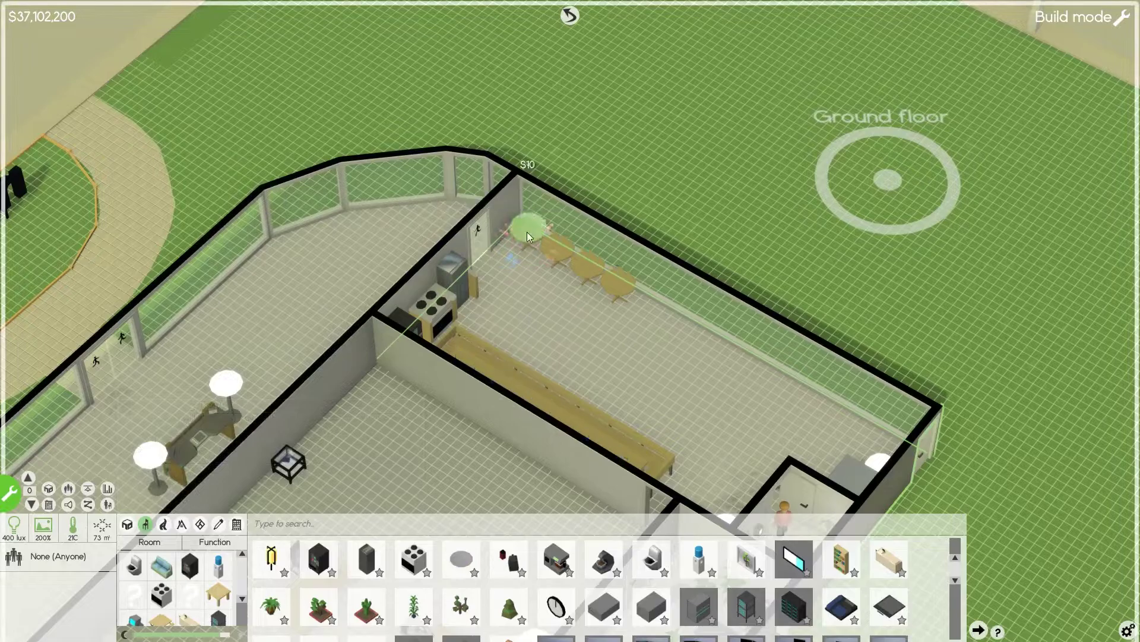
click(527, 231)
click(559, 247)
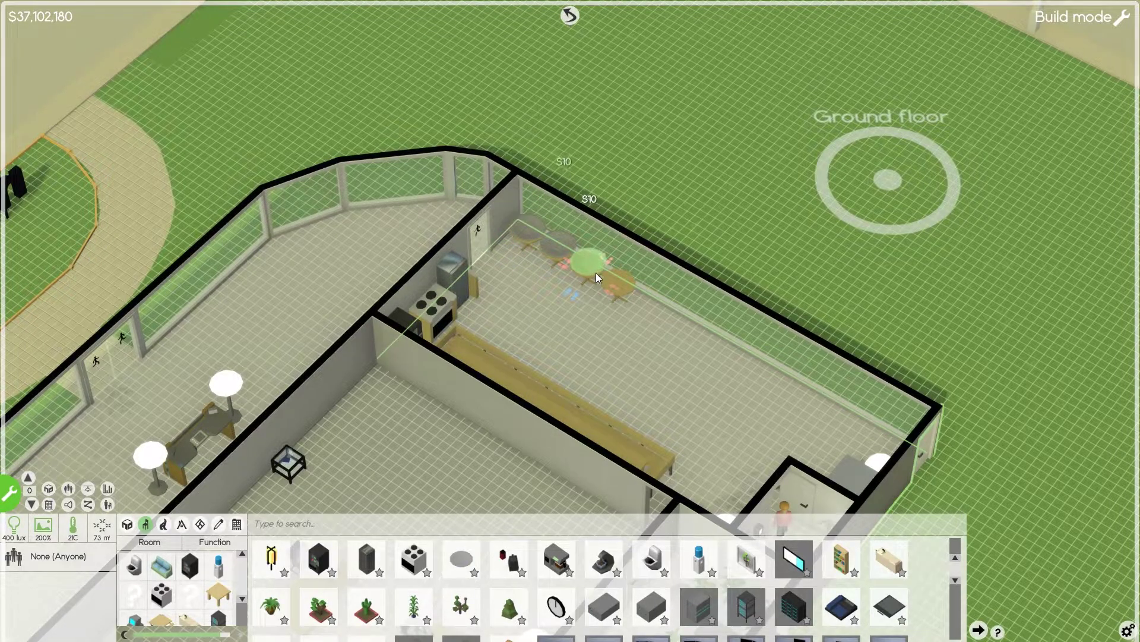
click(624, 287)
right_click(570, 320)
key(e)
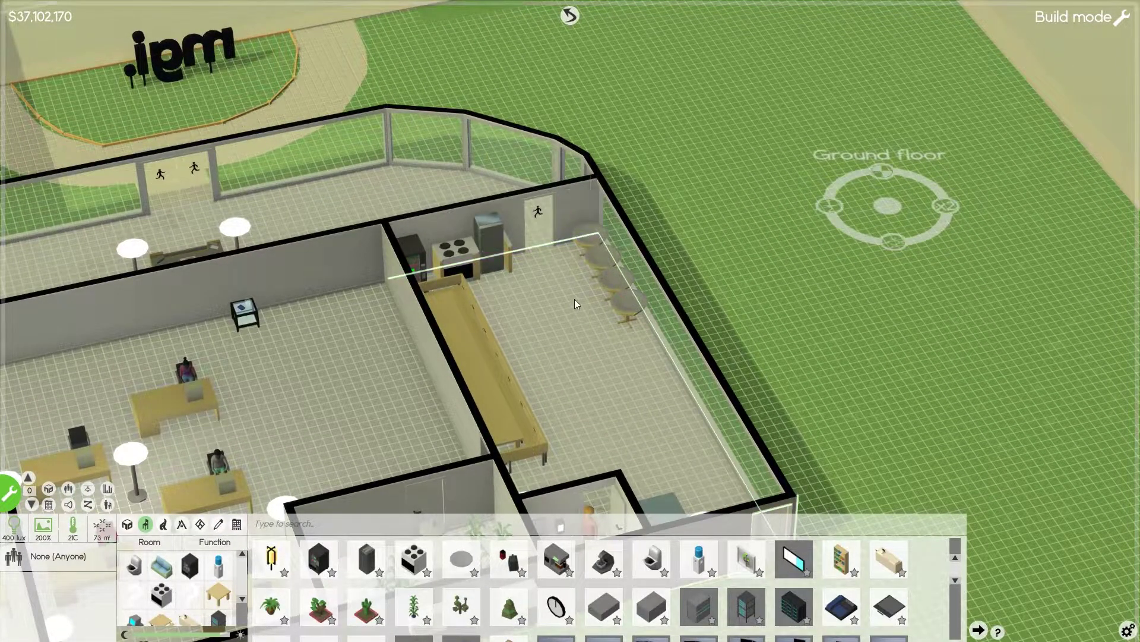
scroll(544, 350, down, 2)
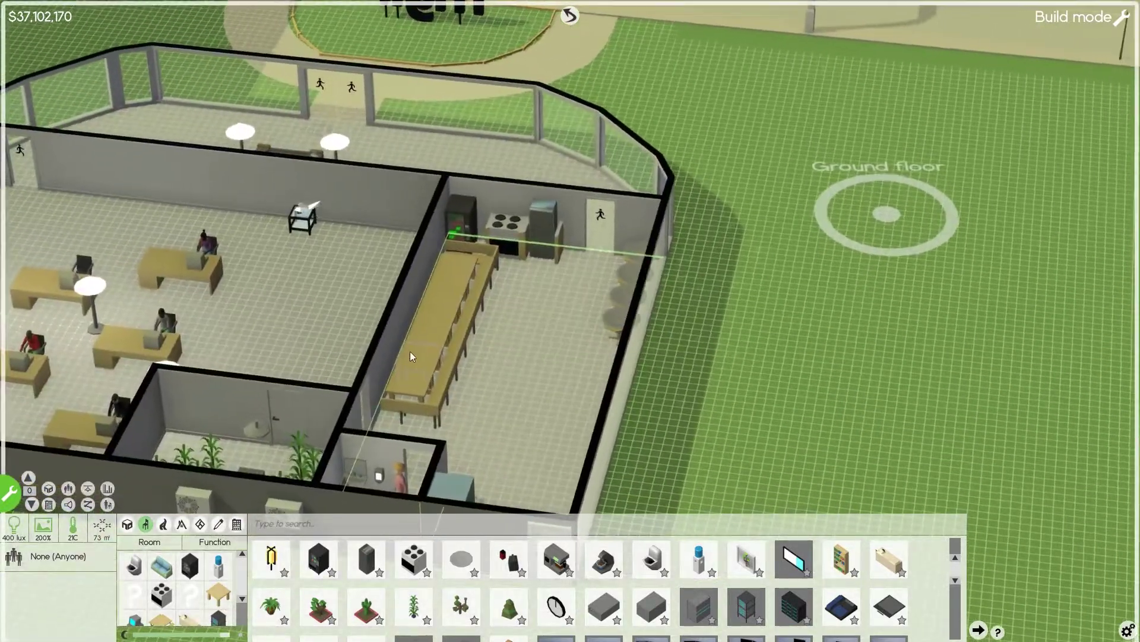
scroll(409, 351, up, 2)
Limit the long-table kitchen room's usage to Canteen
right_click(519, 348)
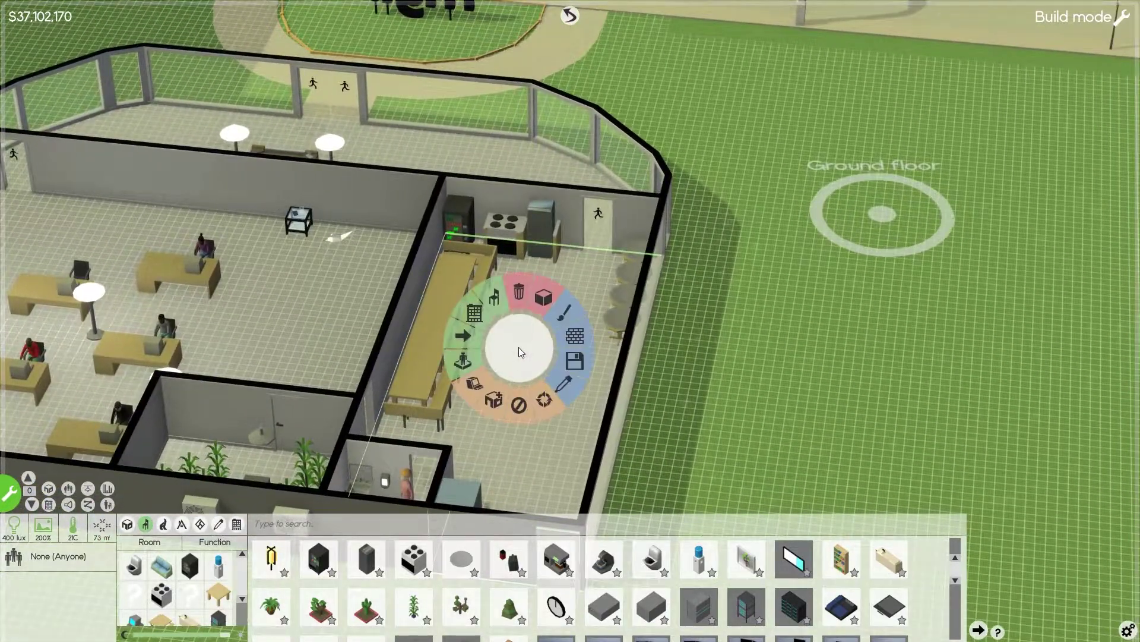
click(518, 408)
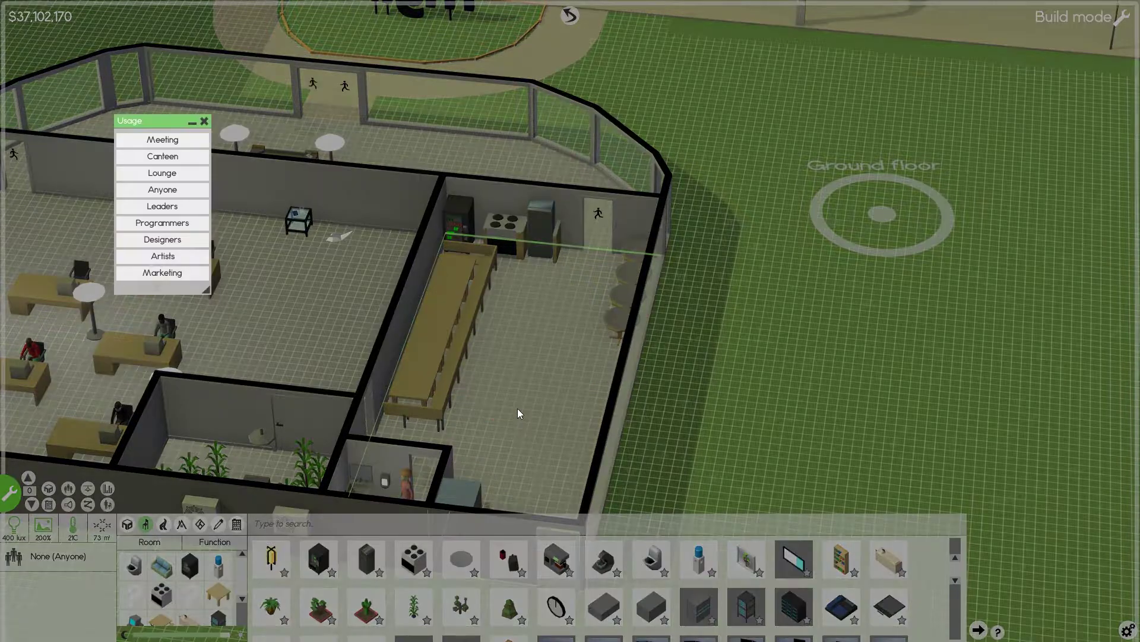
click(162, 156)
mouse_move(569, 369)
mouse_down()
mouse_move(322, 375)
mouse_move(416, 340)
mouse_move(86, 385)
mouse_move(127, 322)
mouse_up()
scroll(126, 322, down, 3)
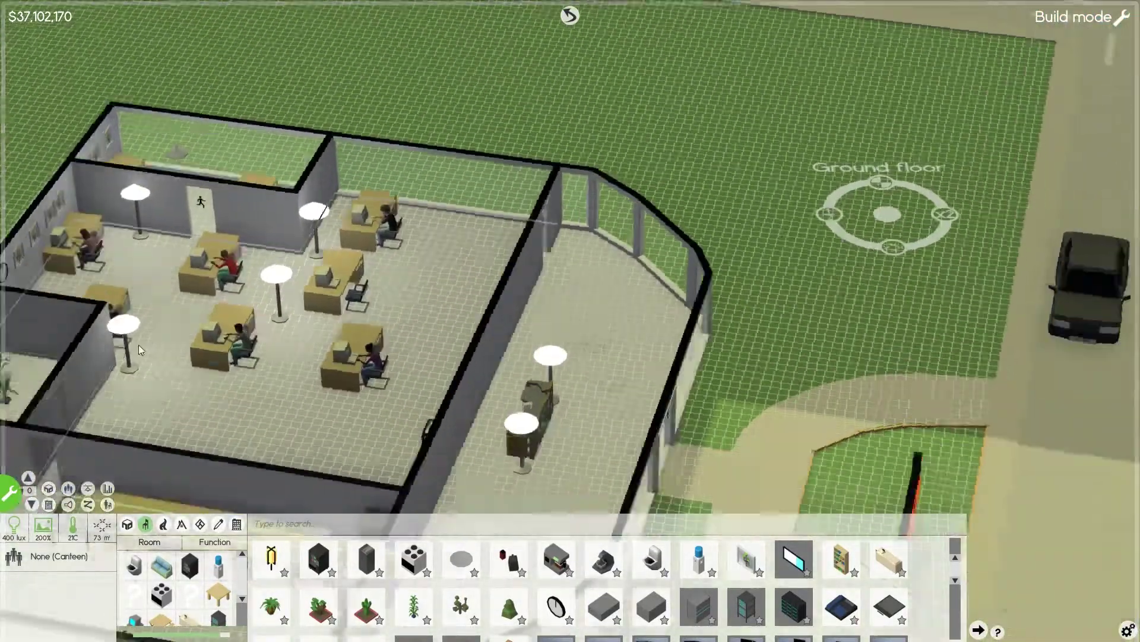
Hire cook Jill Byrd from HR staff and shift her hours earlier to 06–10
drag(209, 339, 103, 374)
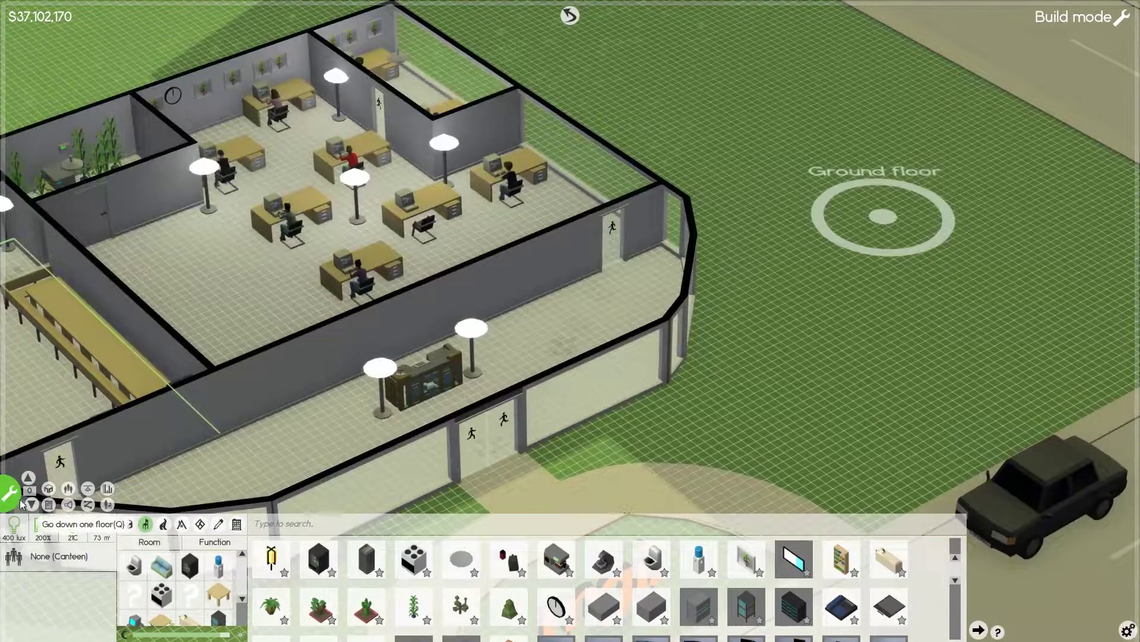
click(7, 490)
click(223, 627)
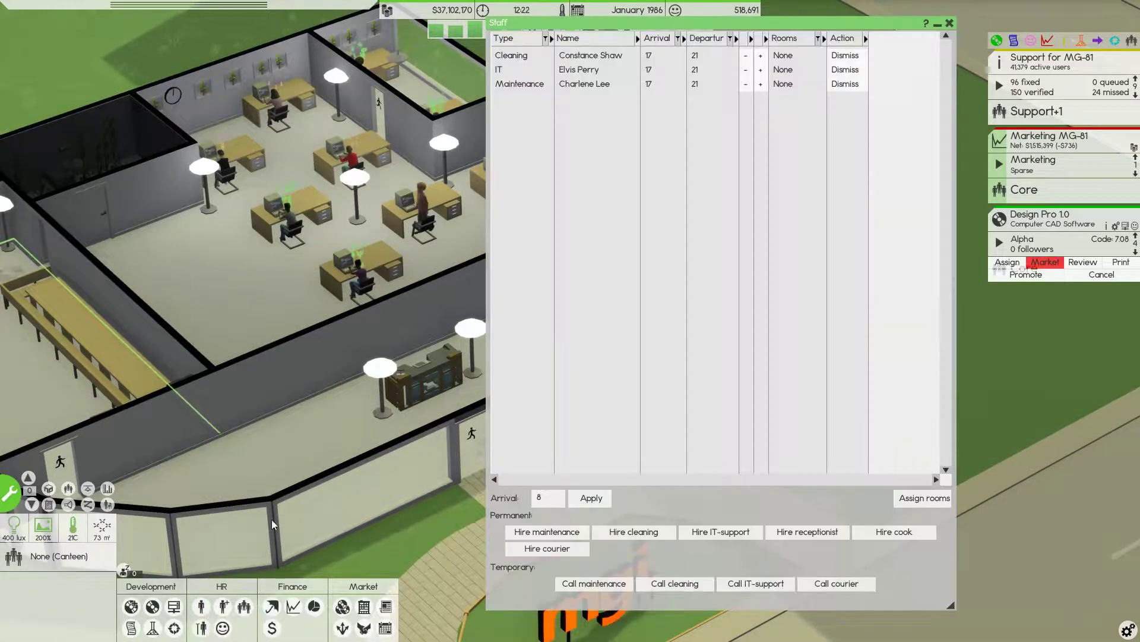
click(894, 532)
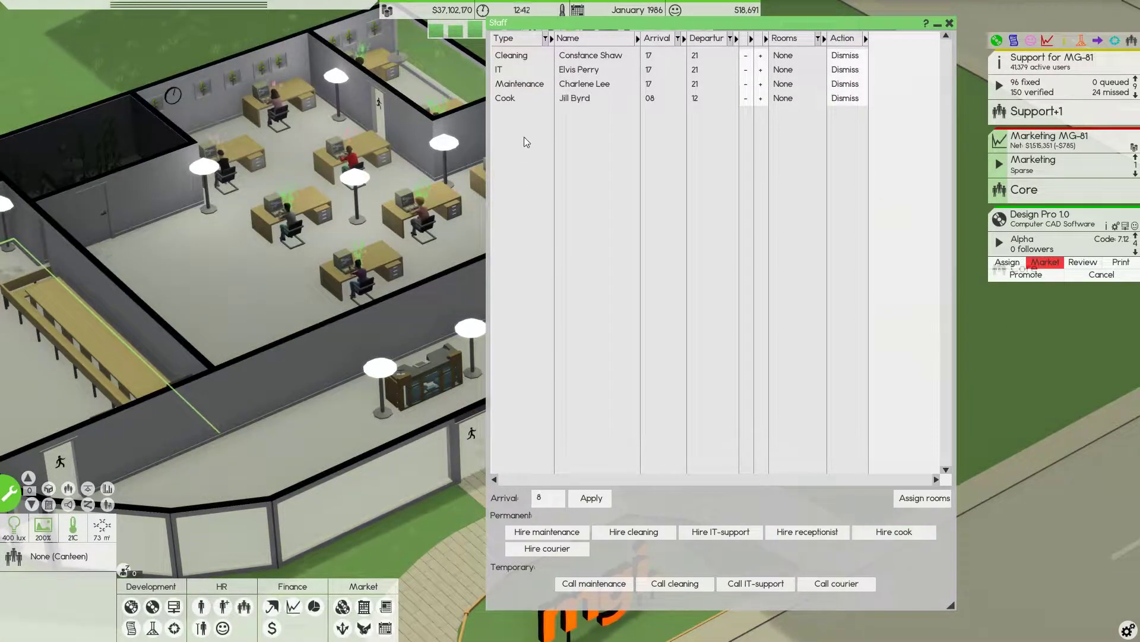
click(745, 99)
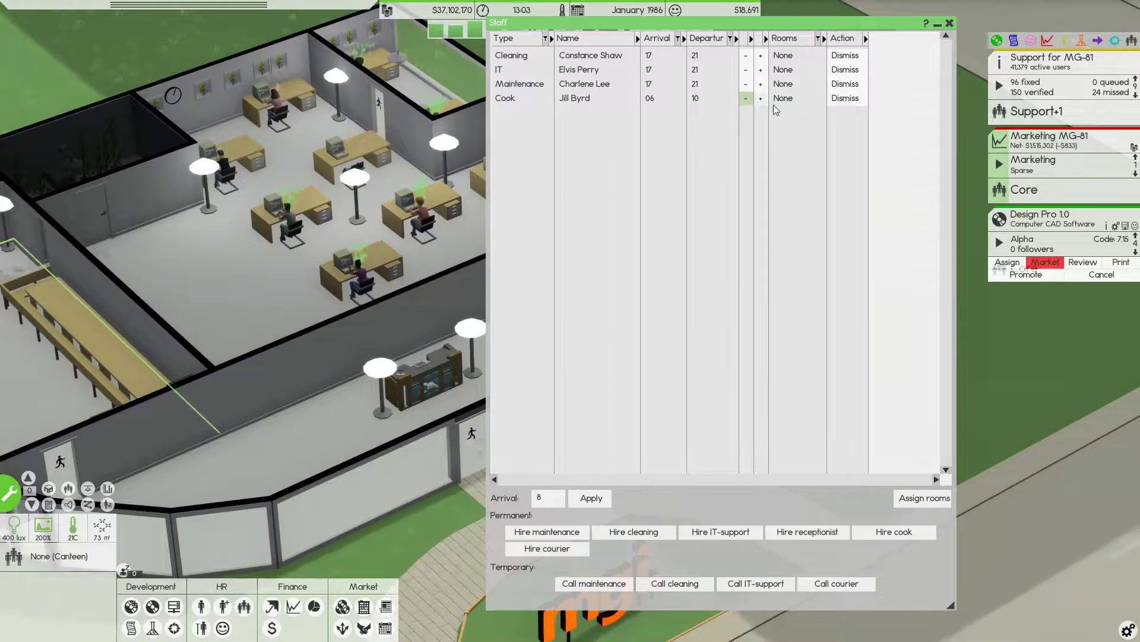
Close the staff list and place a new beverage machine in the canteen
key(Escape)
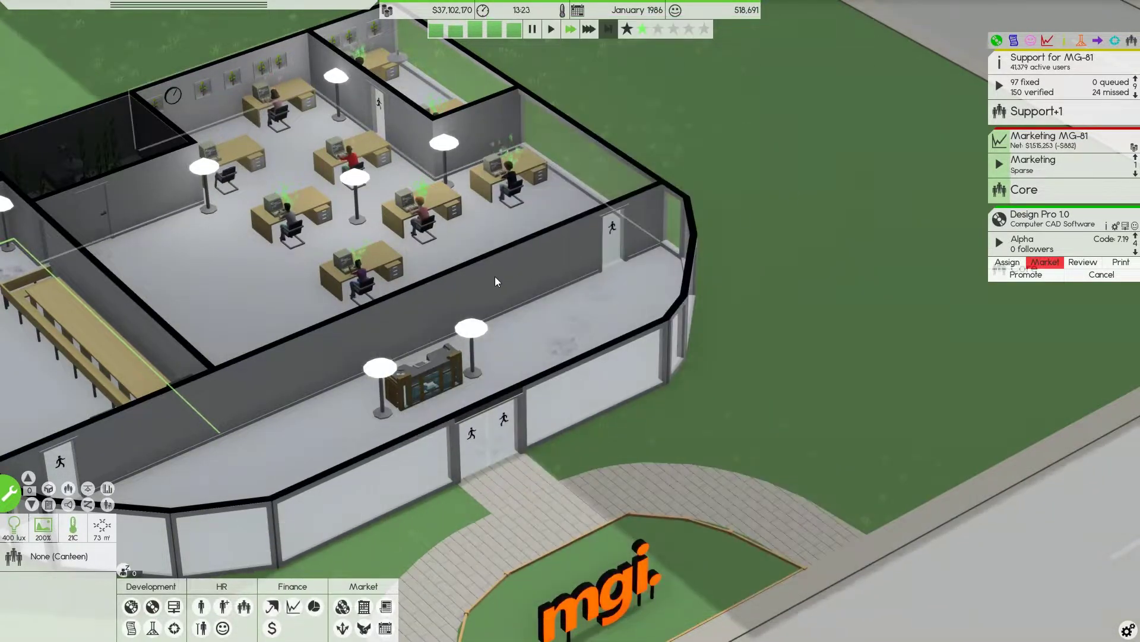
scroll(493, 276, down, 2)
scroll(402, 286, down, 3)
mouse_move(293, 287)
mouse_down()
mouse_move(450, 345)
mouse_move(721, 313)
mouse_up()
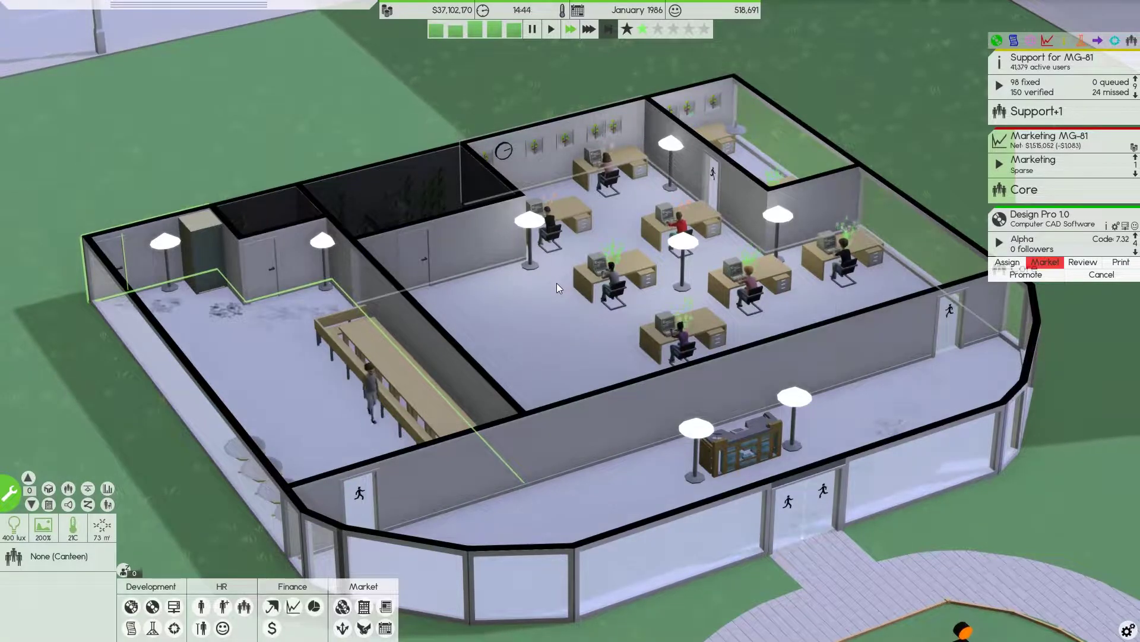
scroll(573, 287, up, 3)
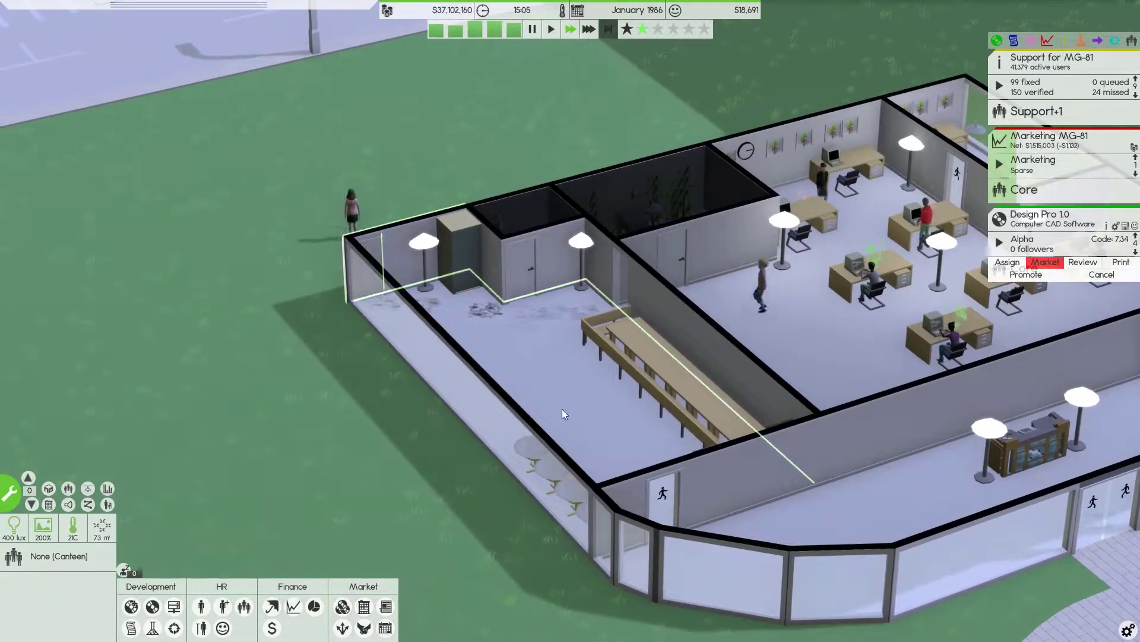
mouse_move(549, 402)
mouse_down()
mouse_move(869, 416)
mouse_move(1000, 409)
mouse_move(785, 222)
mouse_up()
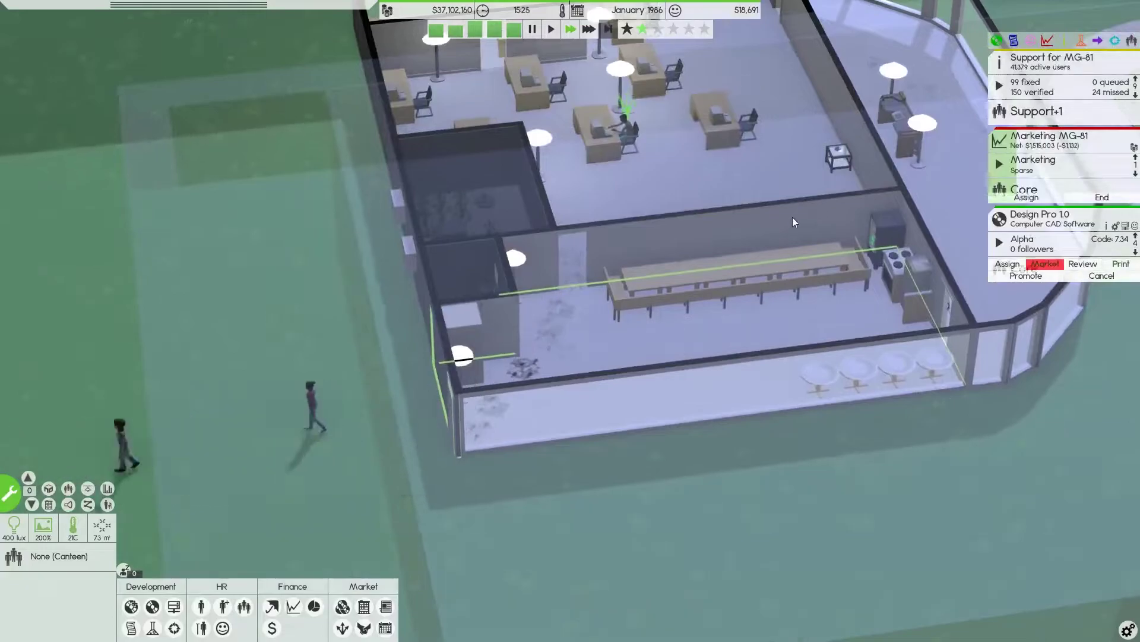
click(890, 229)
right_click(889, 229)
click(911, 193)
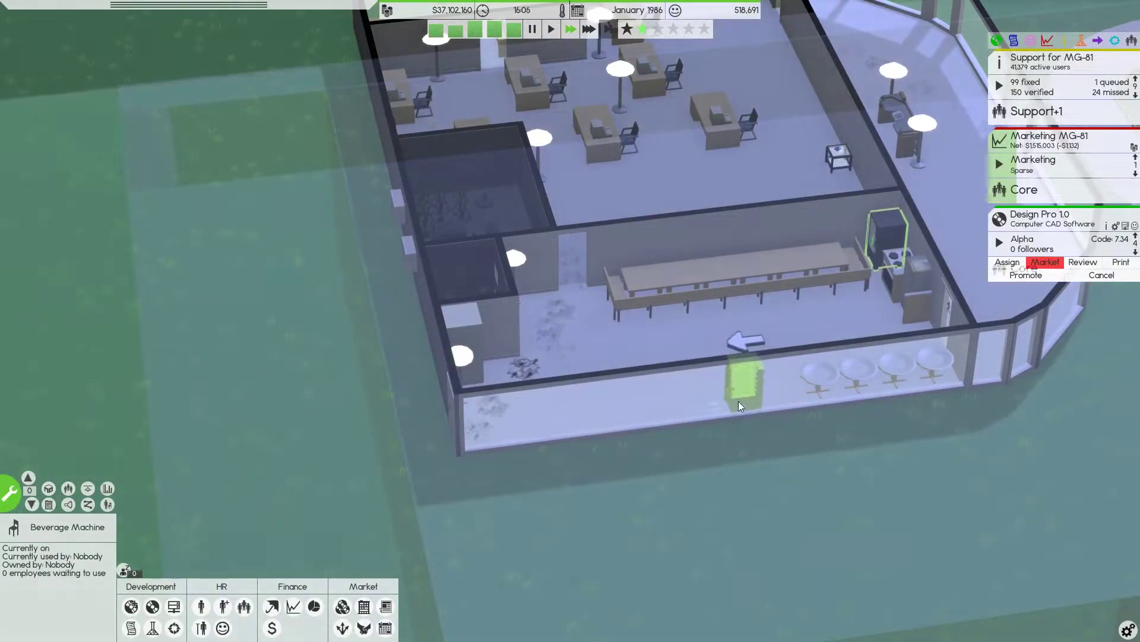
click(739, 384)
scroll(829, 426, down, 3)
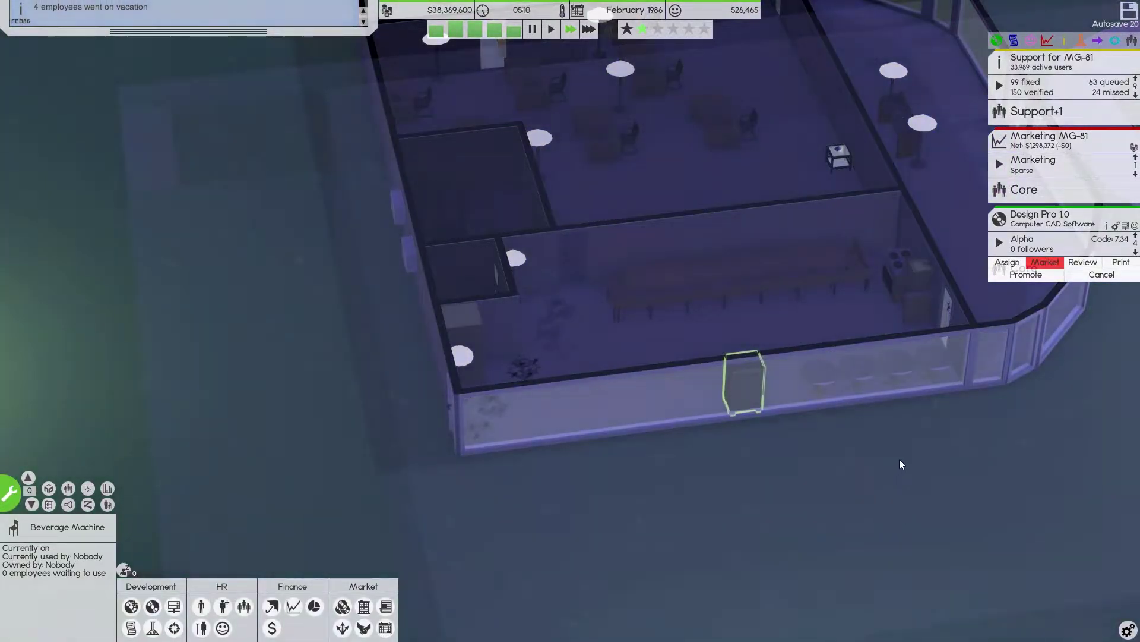
Move the newly placed beverage machine to a spot against the canteen wall
drag(900, 457, 435, 366)
drag(661, 400, 406, 408)
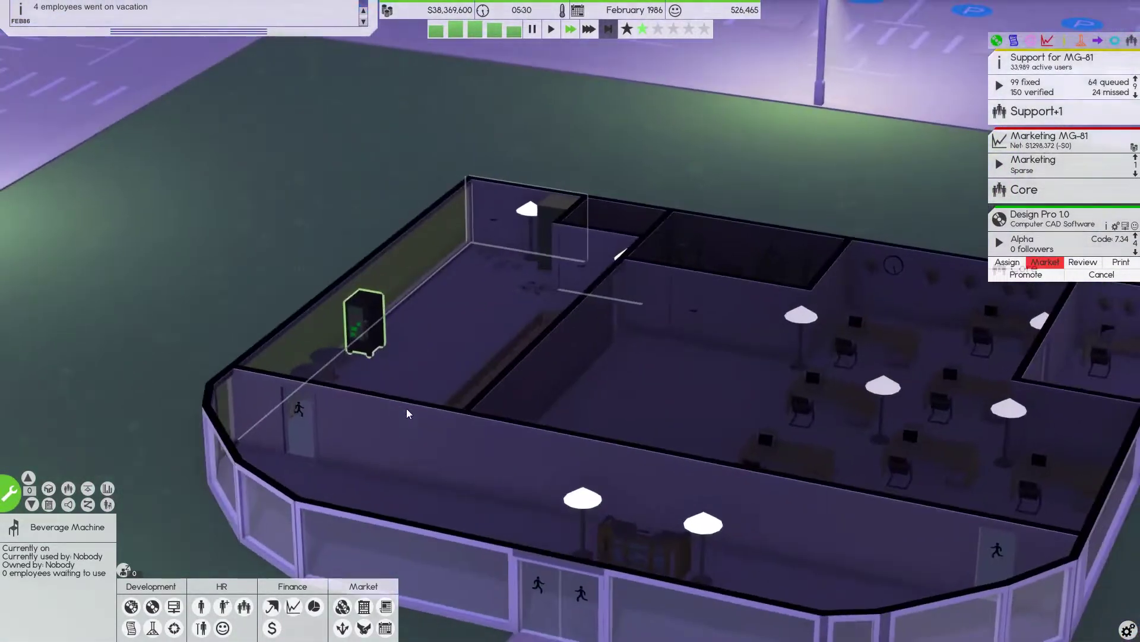
click(429, 356)
right_click(377, 332)
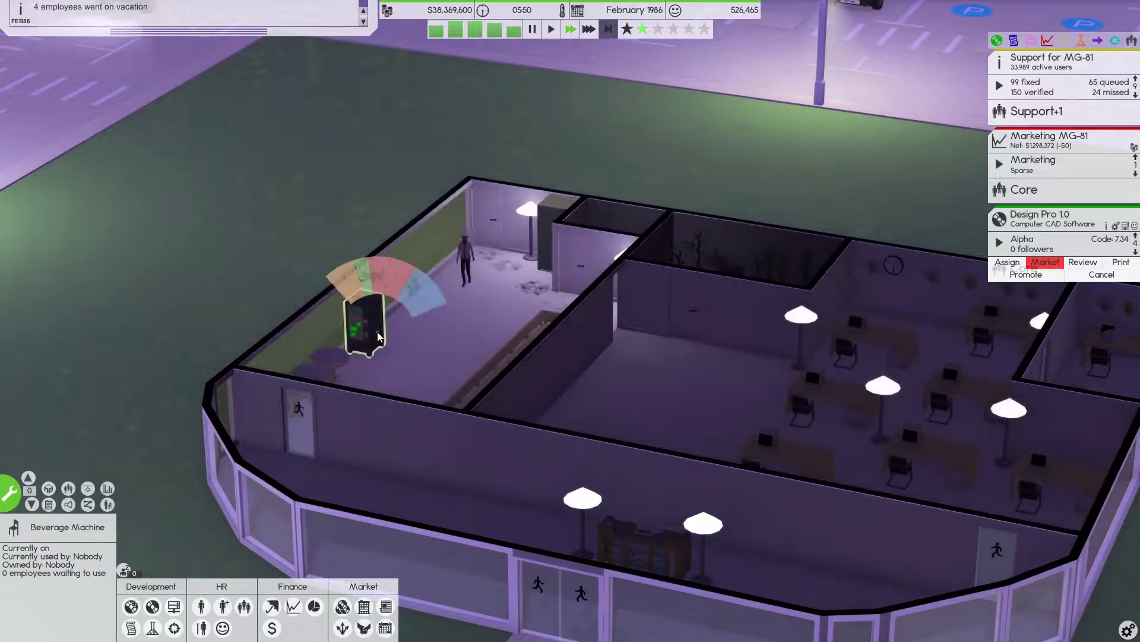
click(410, 285)
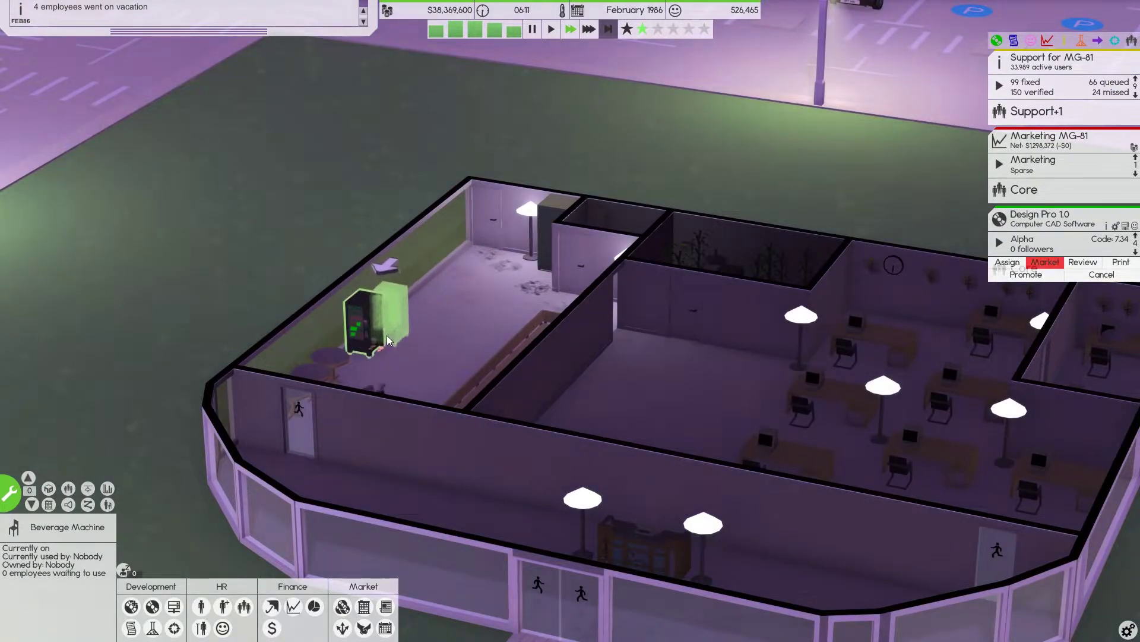
click(415, 347)
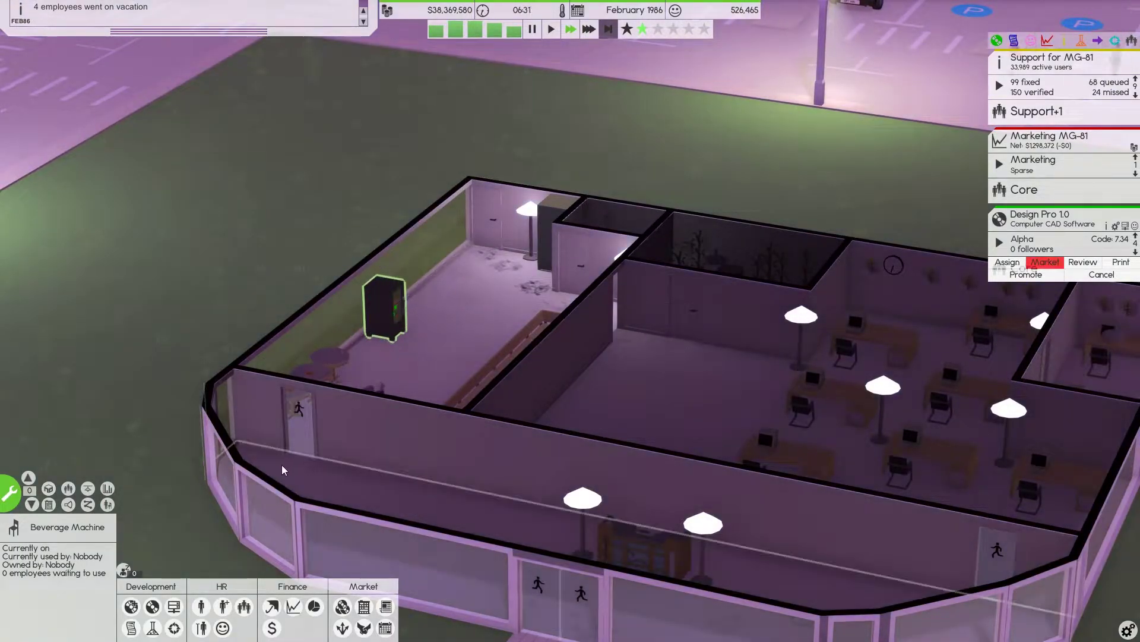
drag(282, 464, 429, 408)
click(431, 437)
scroll(545, 439, up, 3)
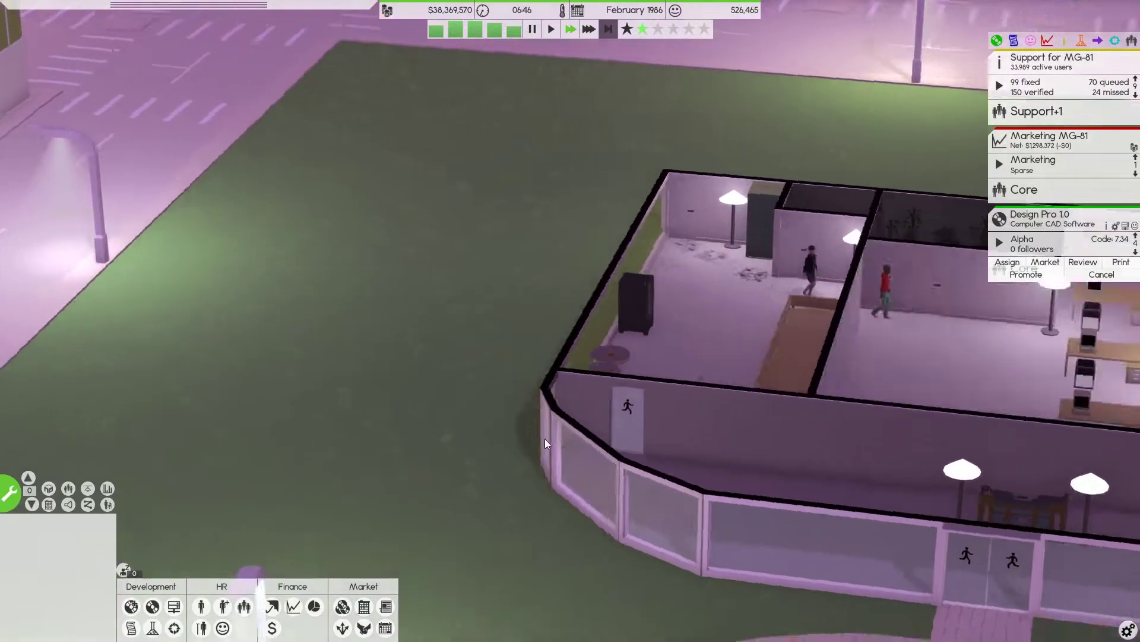
scroll(544, 438, down, 3)
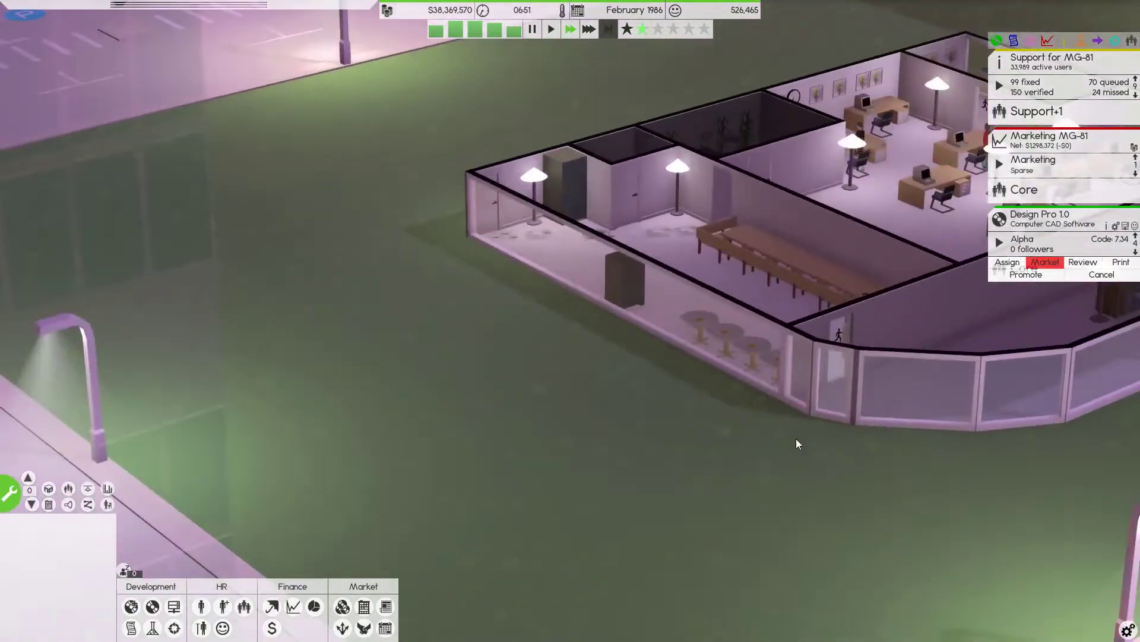
drag(797, 439, 797, 448)
scroll(798, 448, up, 4)
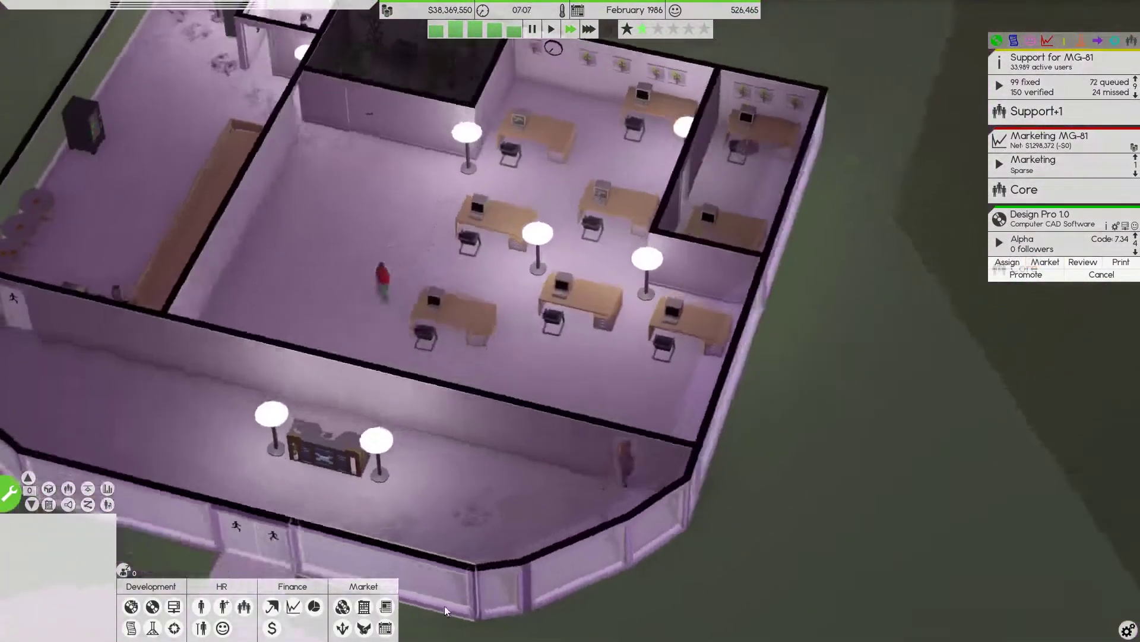
scroll(481, 597, down, 3)
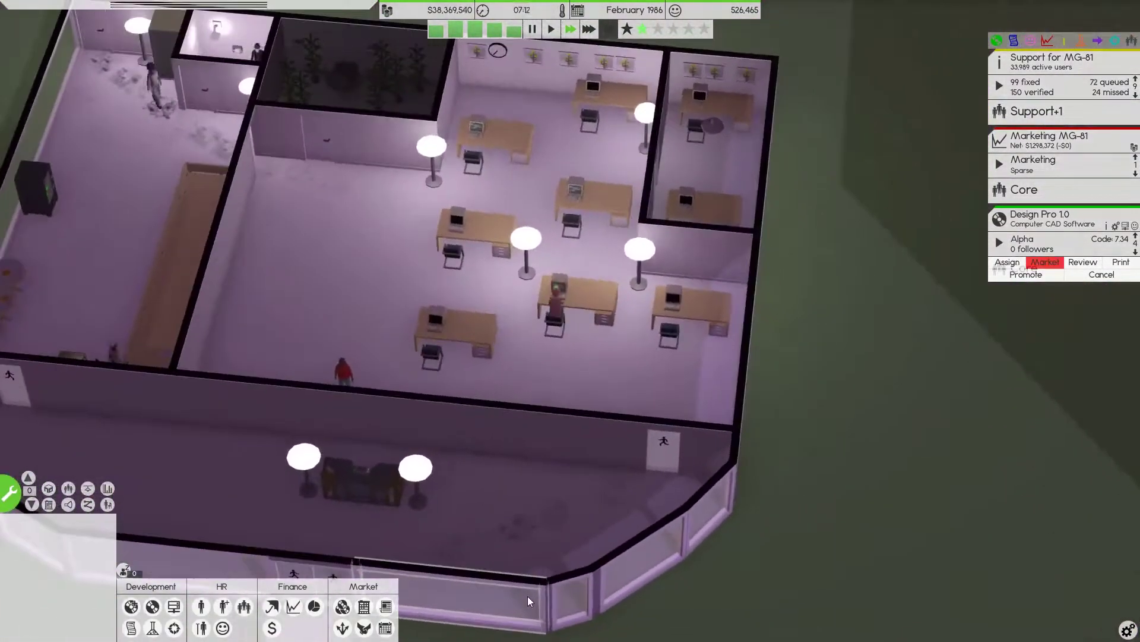
drag(476, 591, 516, 555)
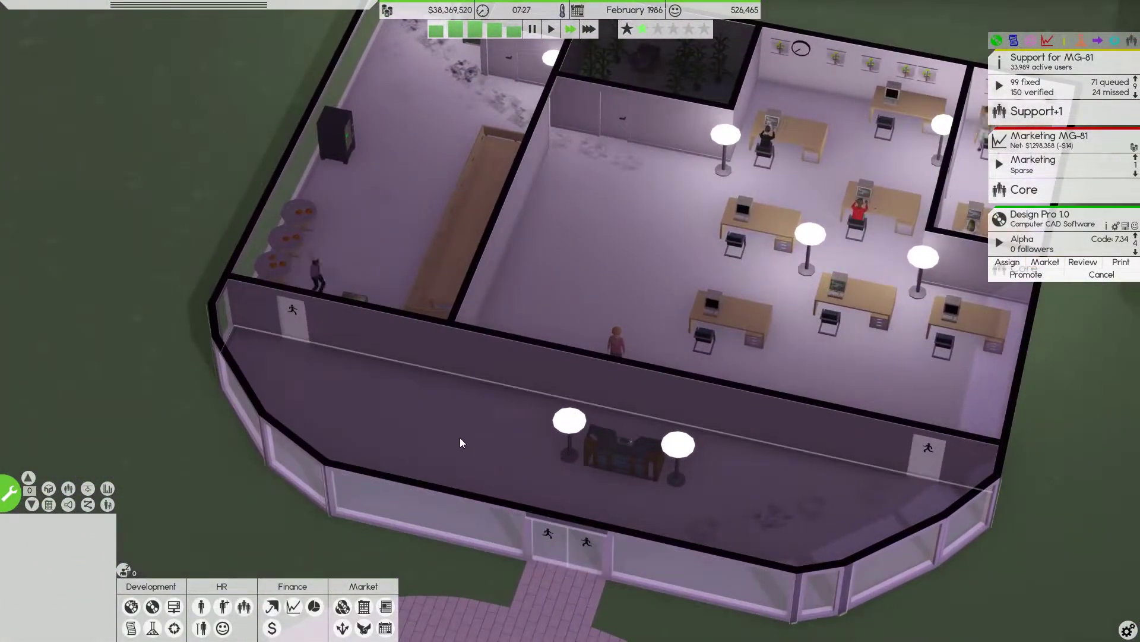
scroll(460, 438, down, 3)
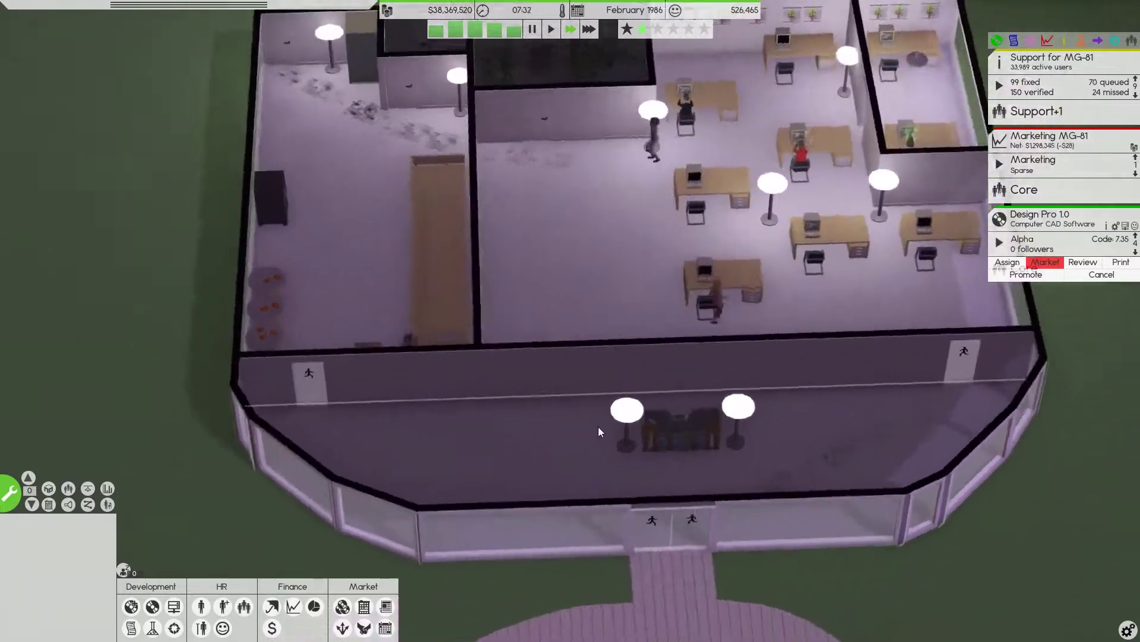
drag(614, 422, 723, 402)
scroll(721, 402, up, 3)
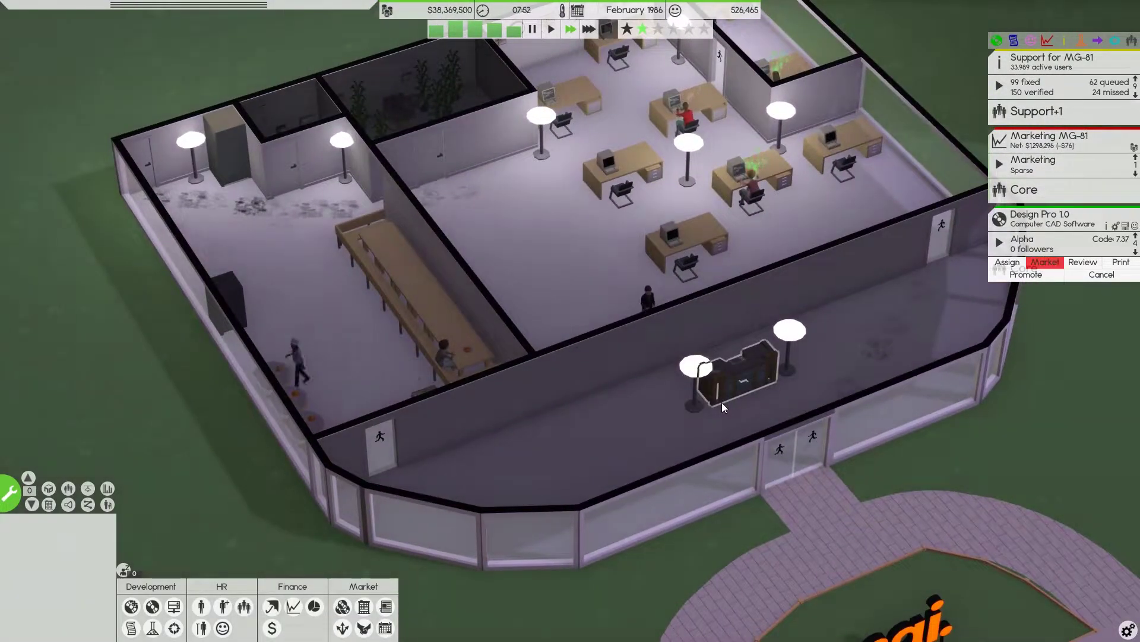
scroll(723, 402, down, 3)
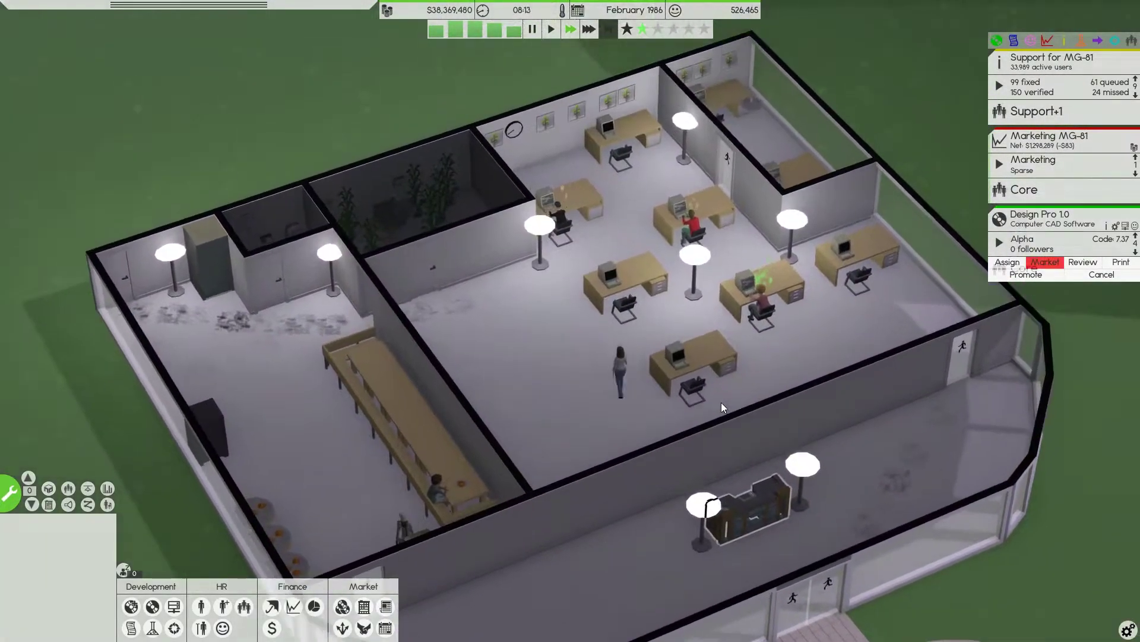
drag(694, 443, 545, 435)
scroll(589, 425, up, 2)
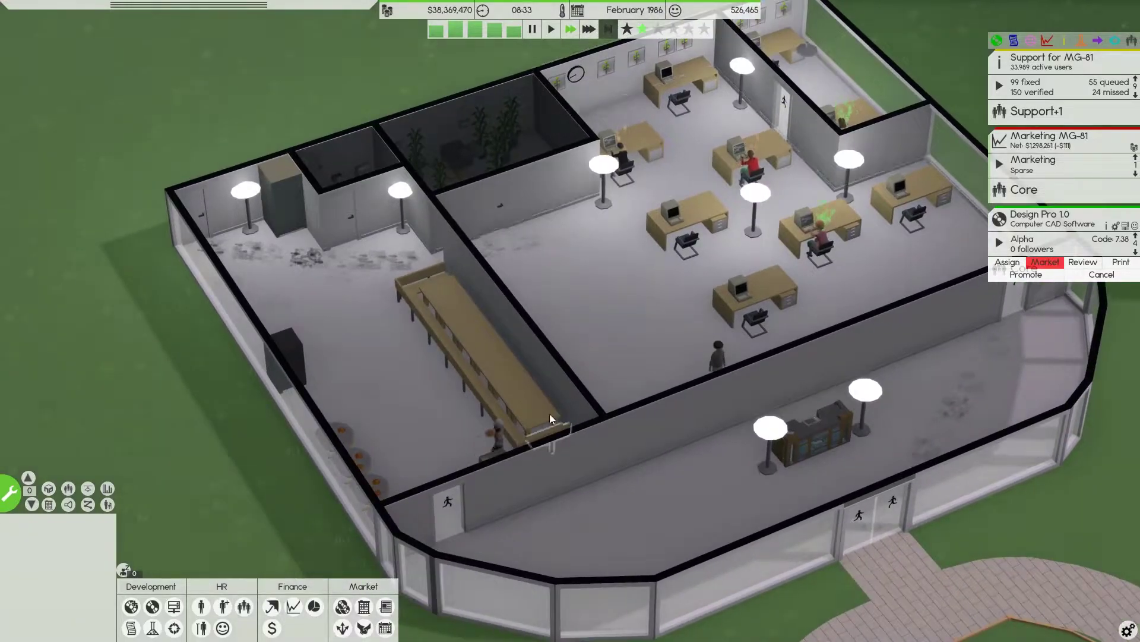
key(w)
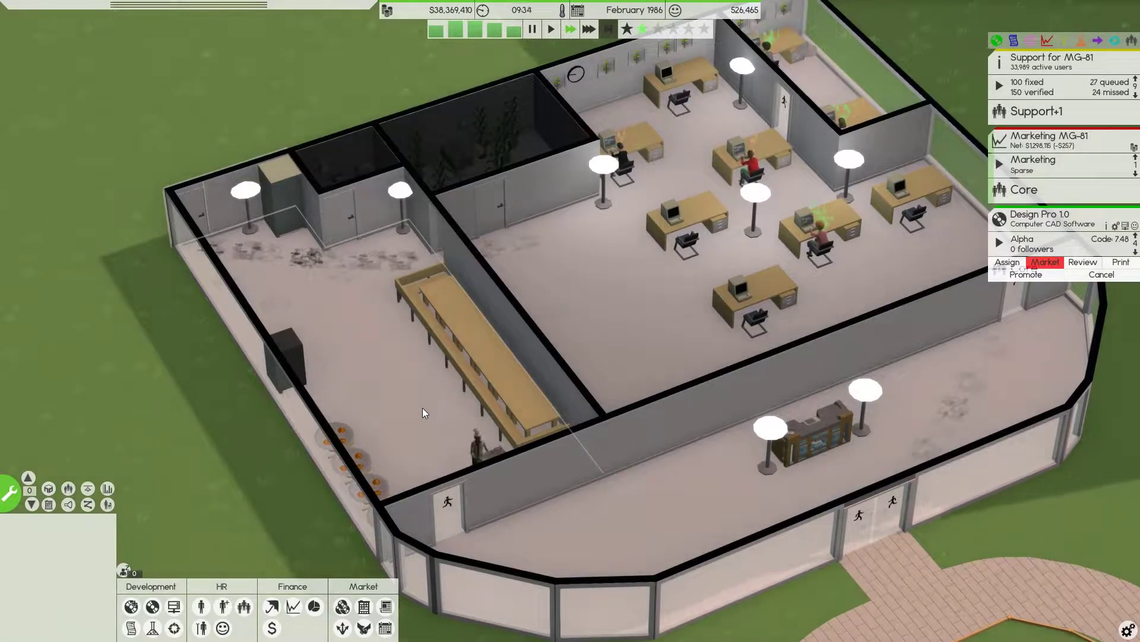
drag(535, 267, 575, 252)
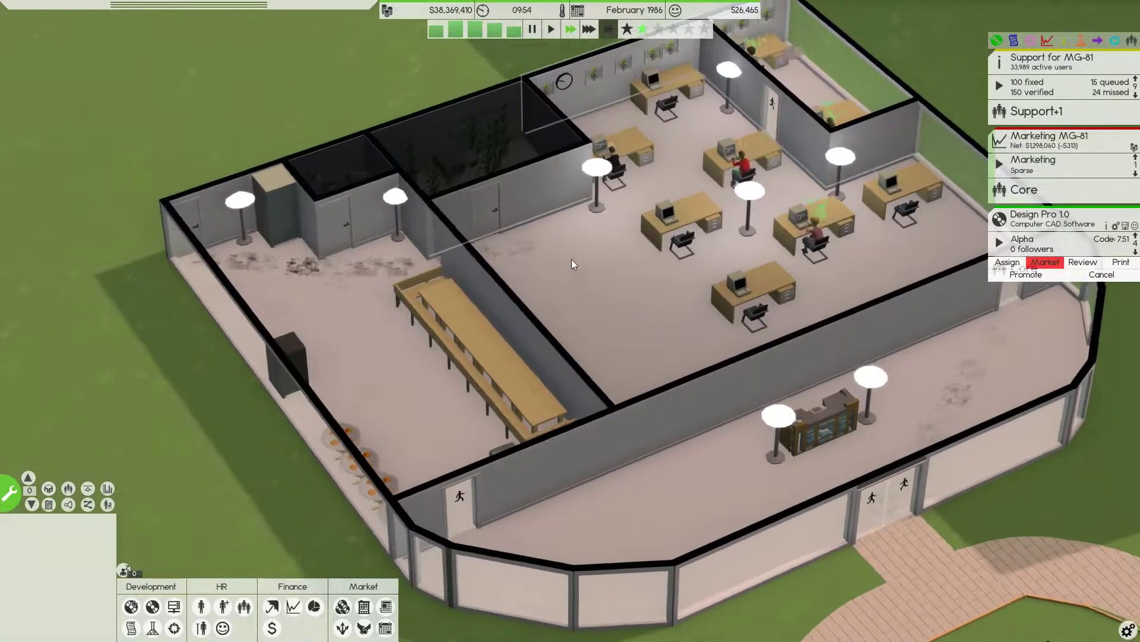
scroll(577, 253, down, 2)
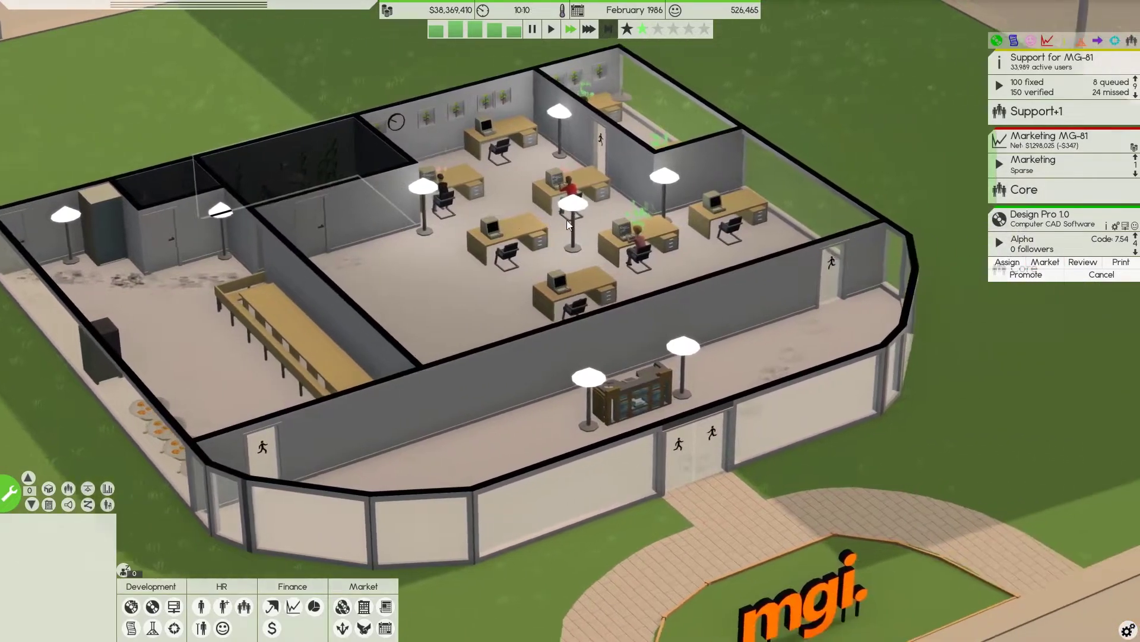
scroll(567, 220, up, 4)
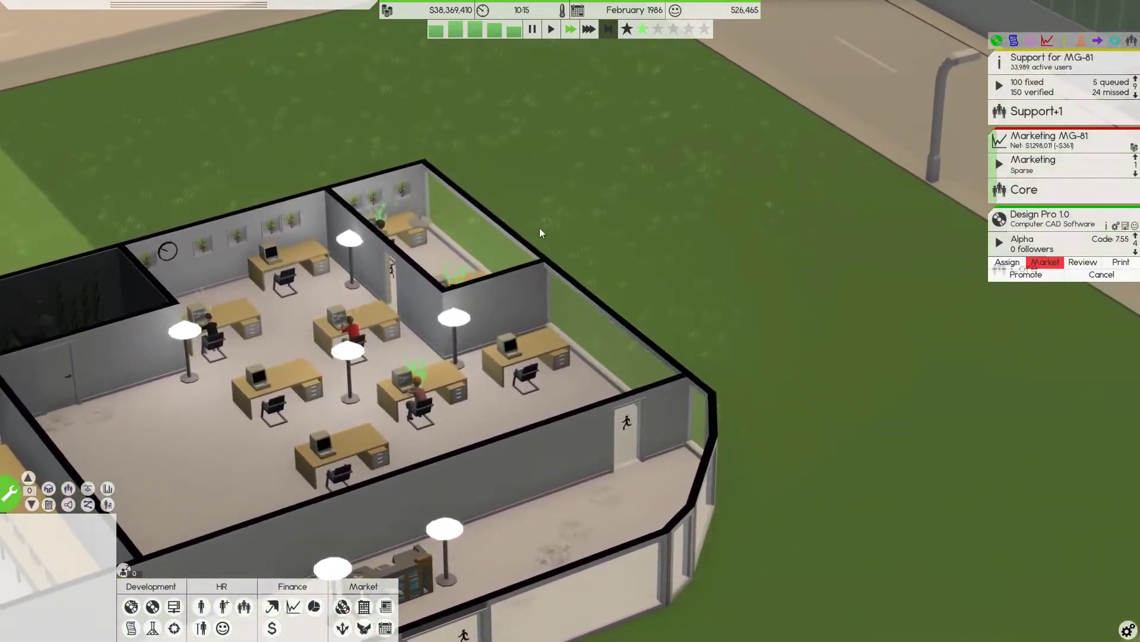
click(454, 256)
mouse_move(656, 273)
mouse_down()
mouse_move(535, 301)
mouse_move(518, 382)
mouse_up()
click(347, 332)
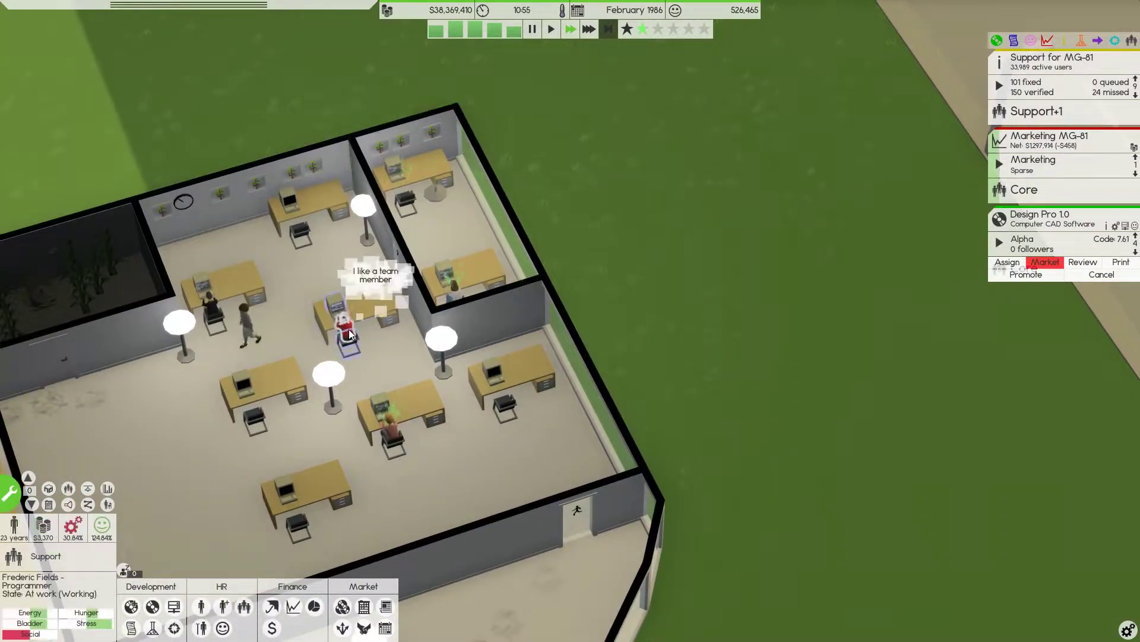
mouse_move(286, 411)
mouse_down()
mouse_move(148, 403)
mouse_move(238, 384)
mouse_up()
drag(367, 276, 446, 340)
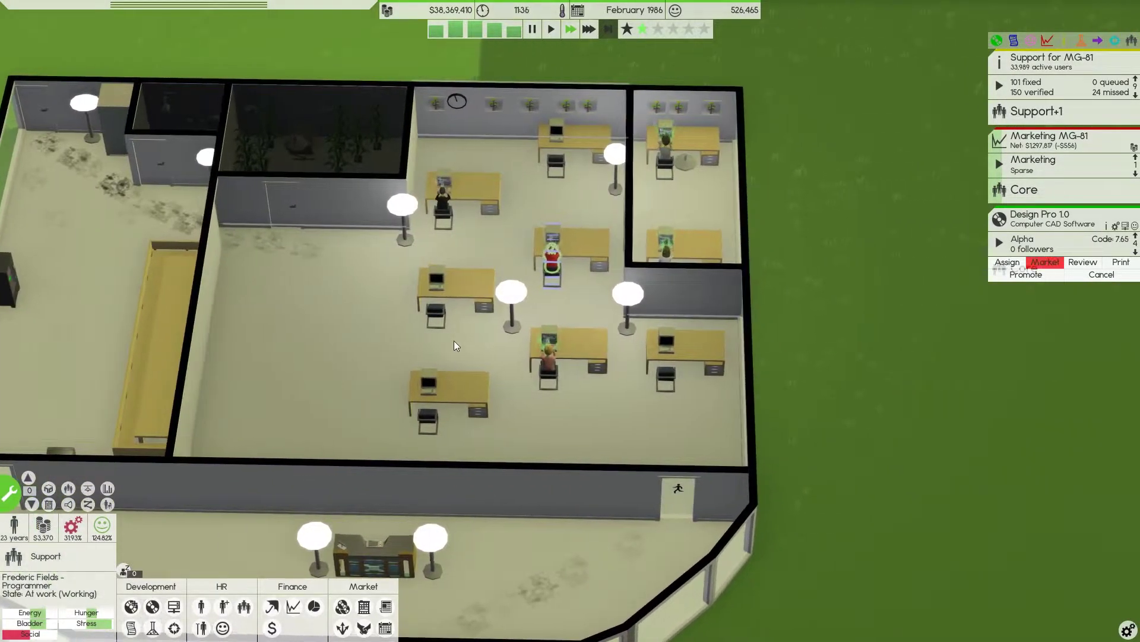
mouse_move(348, 314)
mouse_down()
mouse_move(538, 288)
mouse_move(230, 332)
mouse_up()
scroll(230, 332, down, 3)
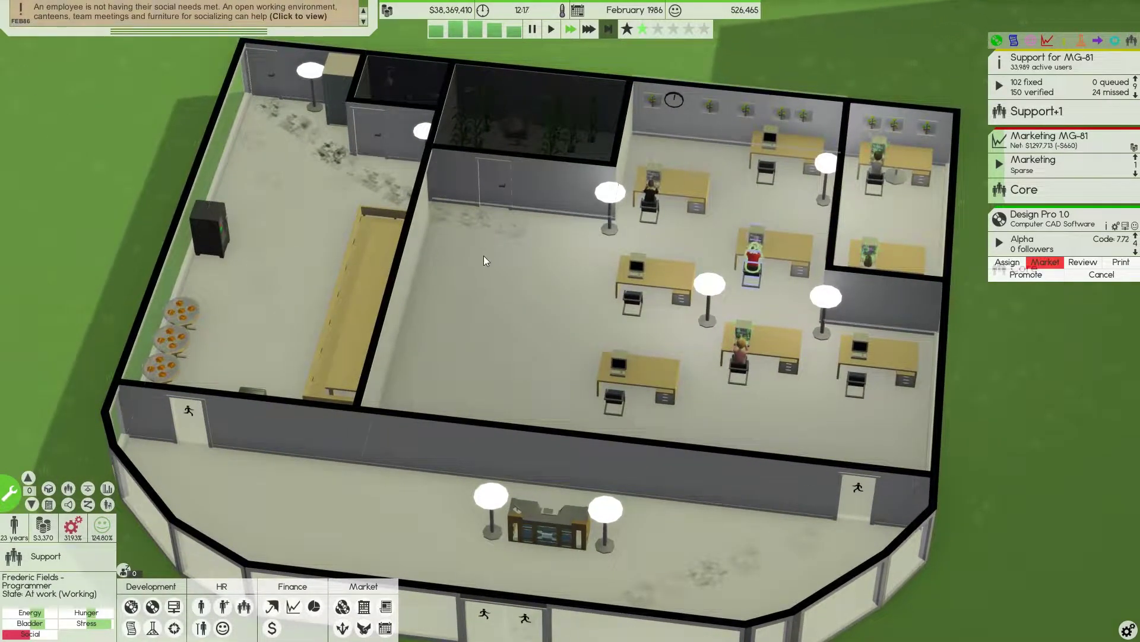
drag(466, 285, 557, 288)
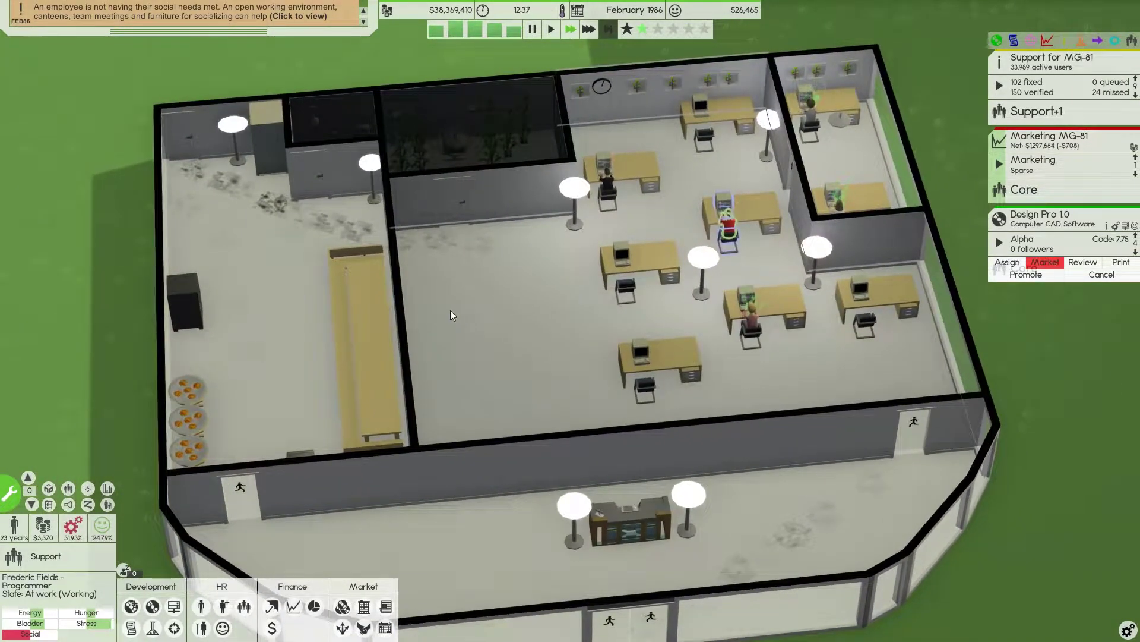
drag(451, 311, 575, 297)
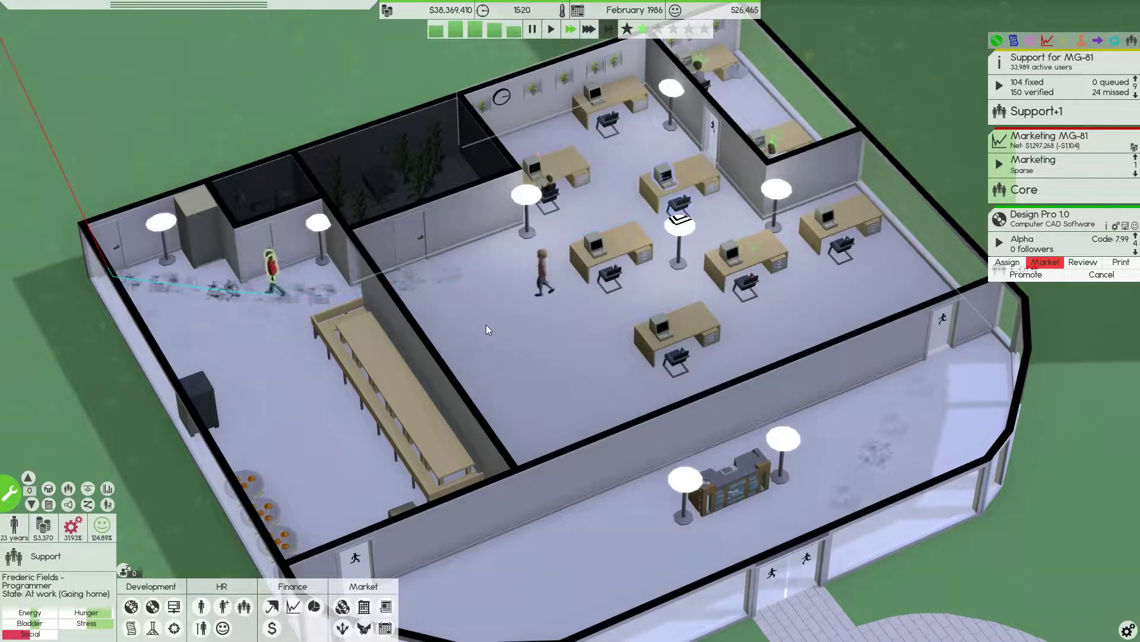
Inspect the room details and pan the camera across the office toward the entrance path
click(542, 314)
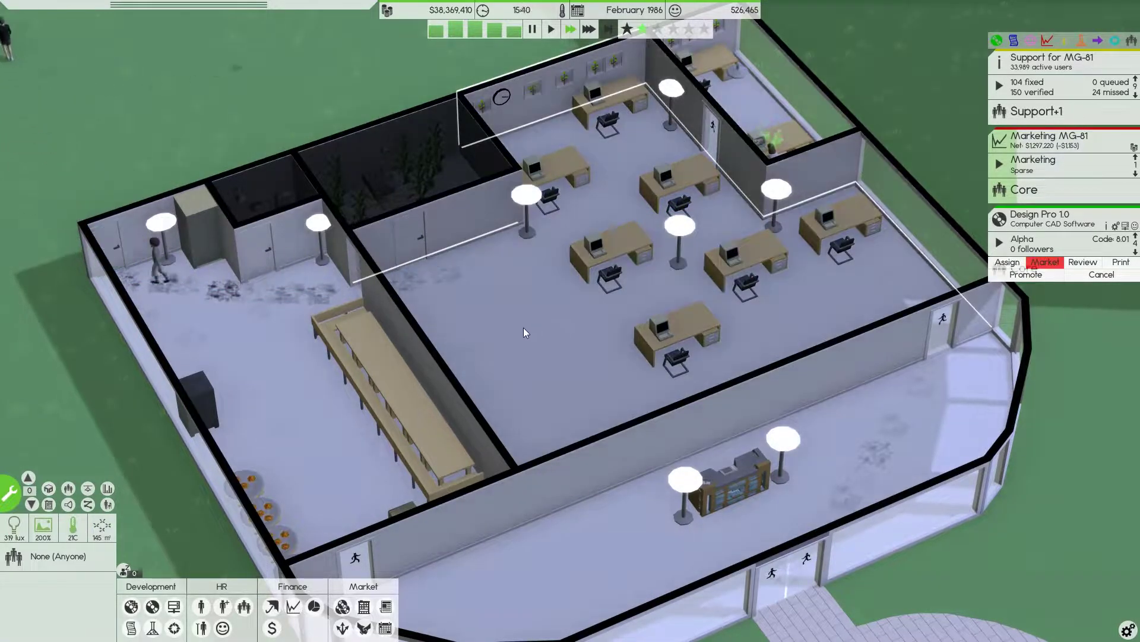
key(d)
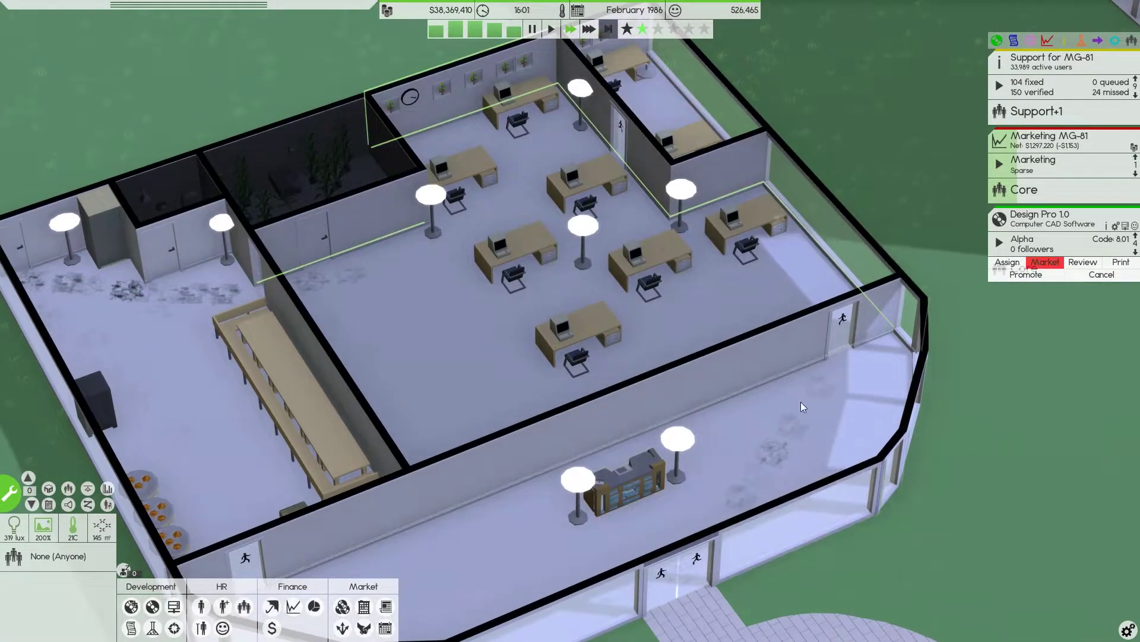
key(a)
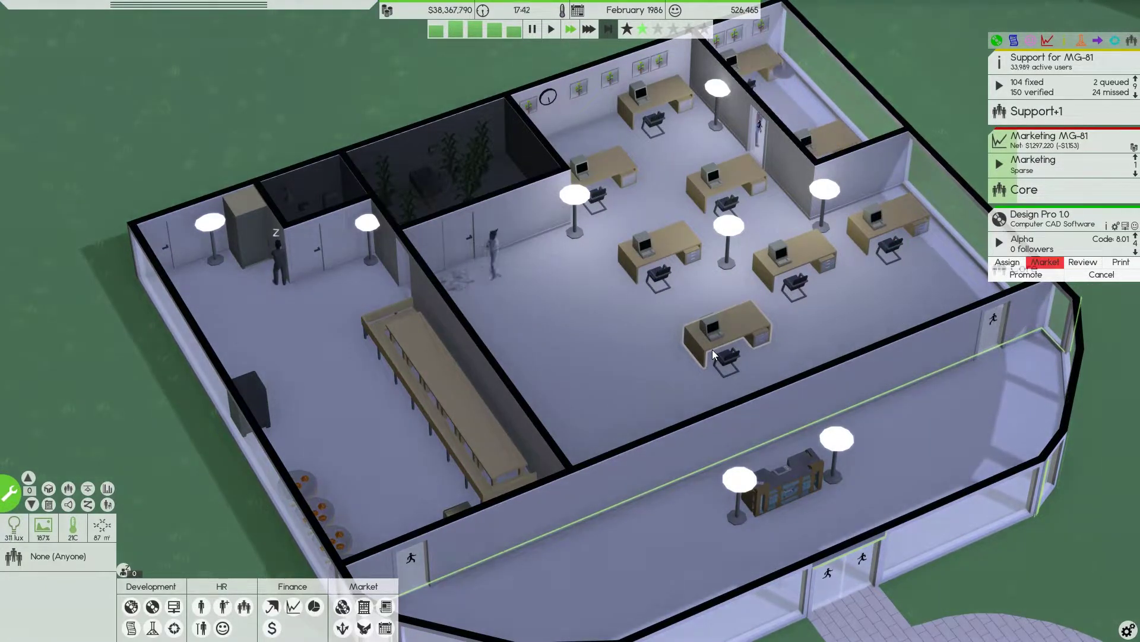
scroll(712, 350, down, 2)
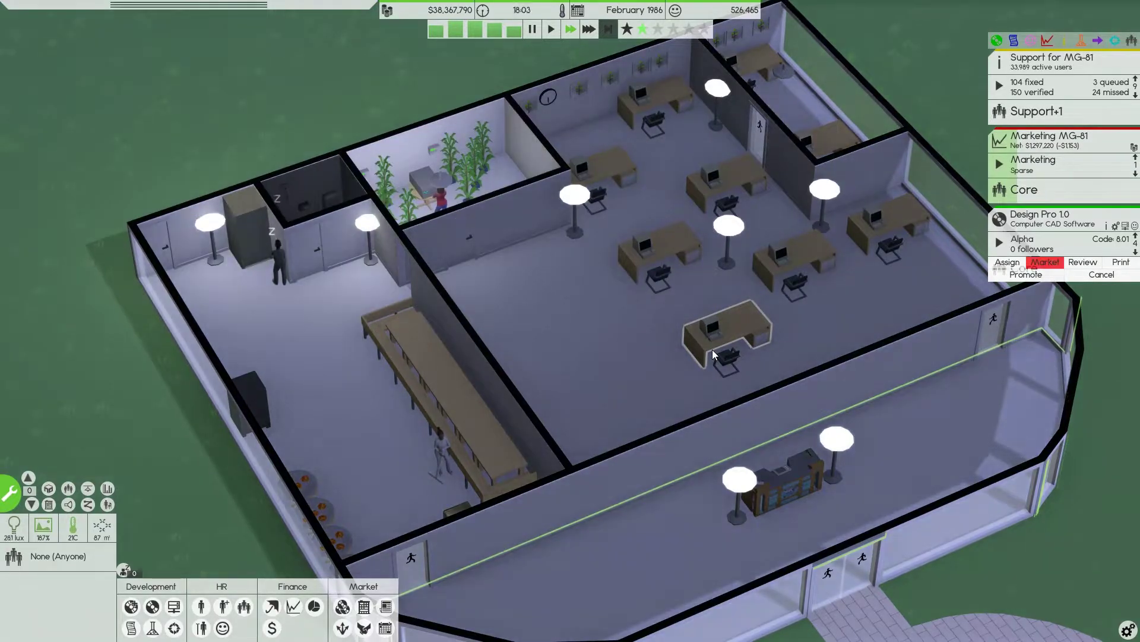
scroll(694, 378, up, 2)
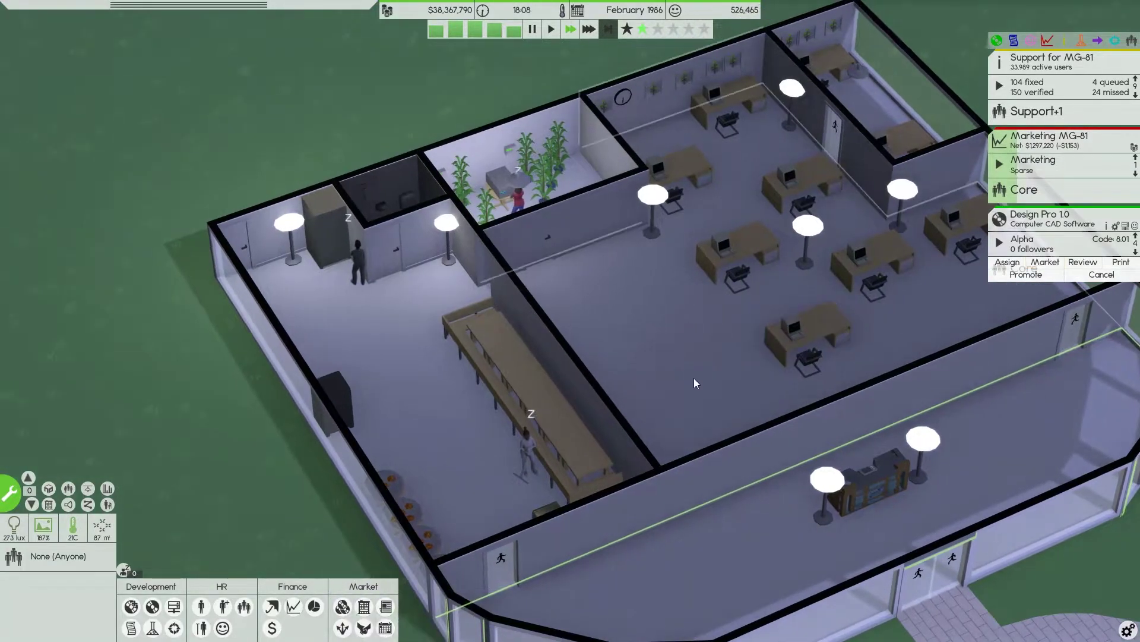
key(s)
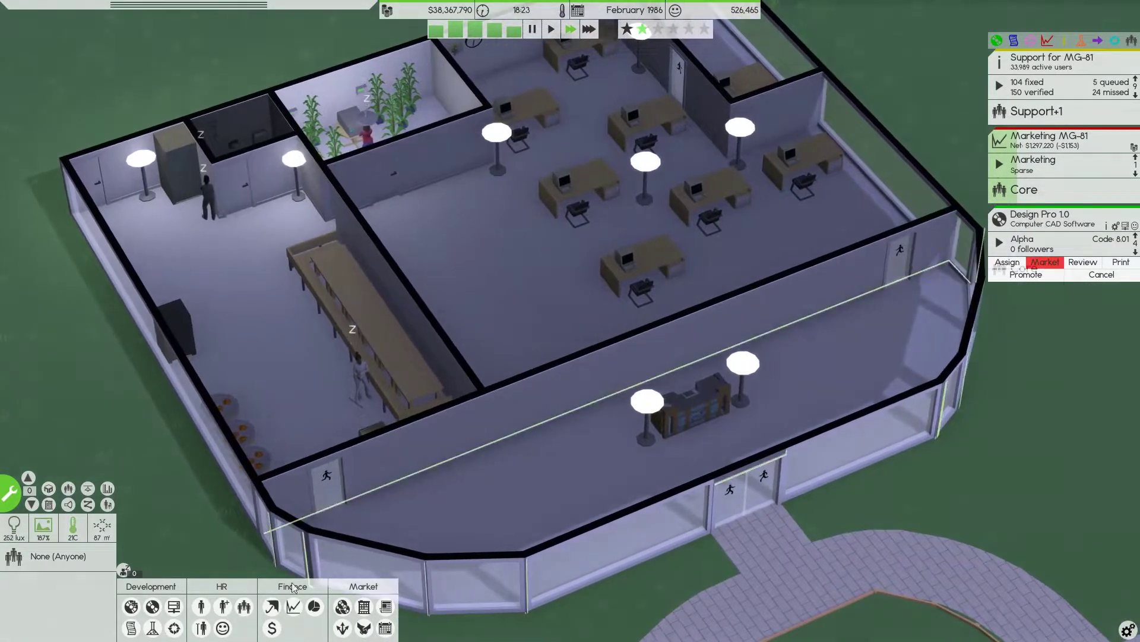
Enter build mode and select the $100 Waiting Chairs from the furniture catalogue
click(7, 487)
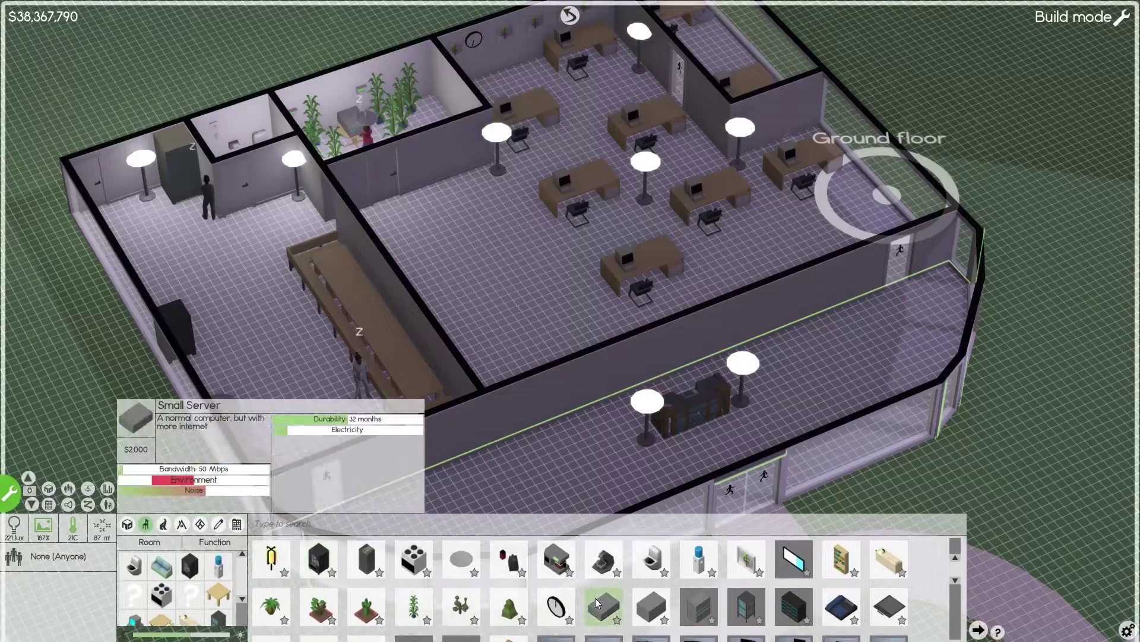
scroll(595, 601, down, 3)
scroll(534, 588, down, 2)
scroll(399, 593, up, 2)
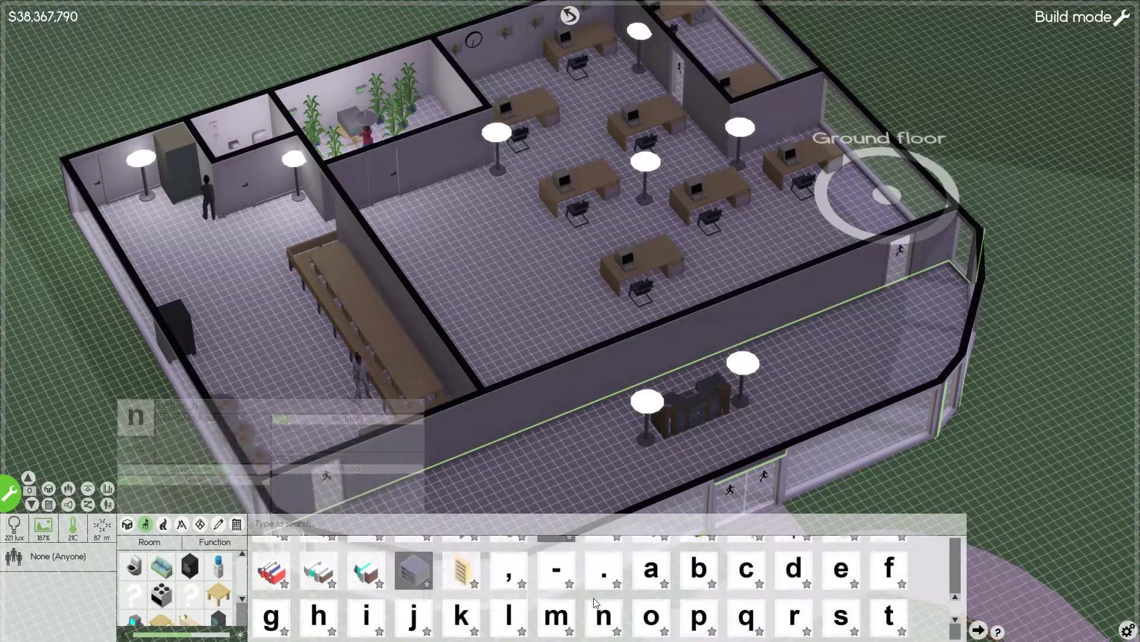
scroll(399, 592, up, 1)
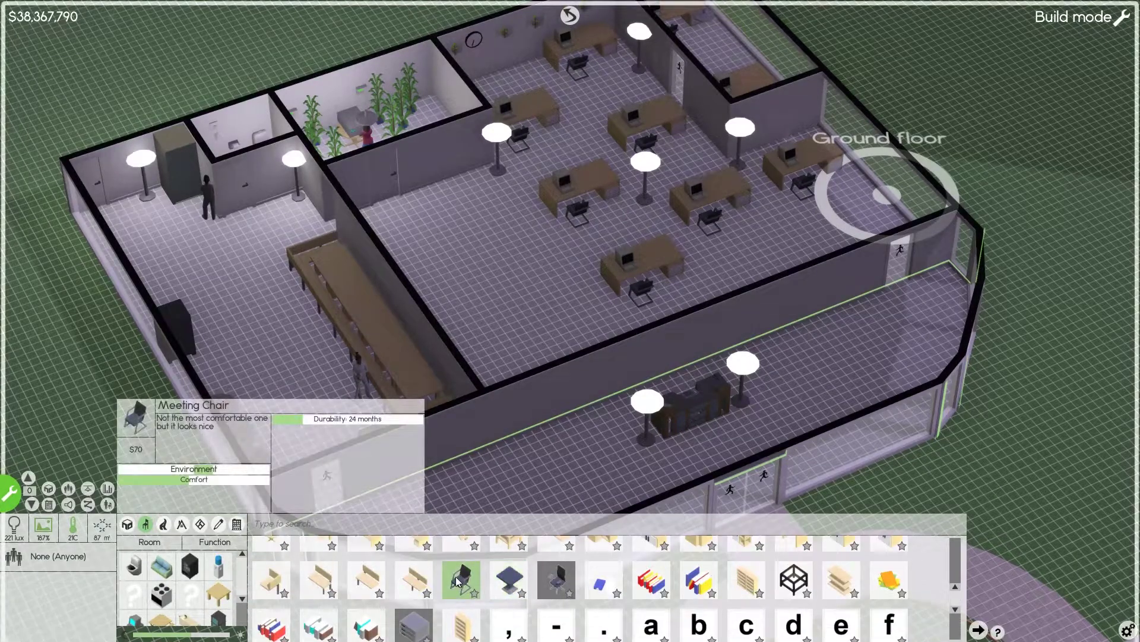
scroll(588, 579, down, 2)
scroll(579, 579, down, 1)
scroll(577, 579, down, 1)
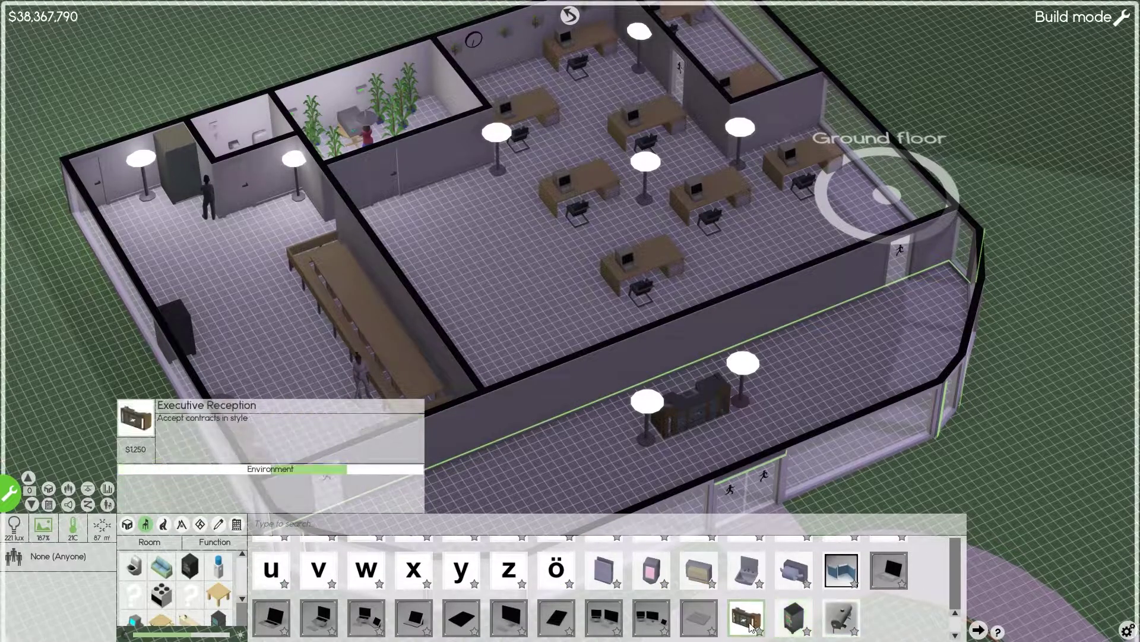
scroll(714, 588, up, 2)
scroll(695, 588, up, 2)
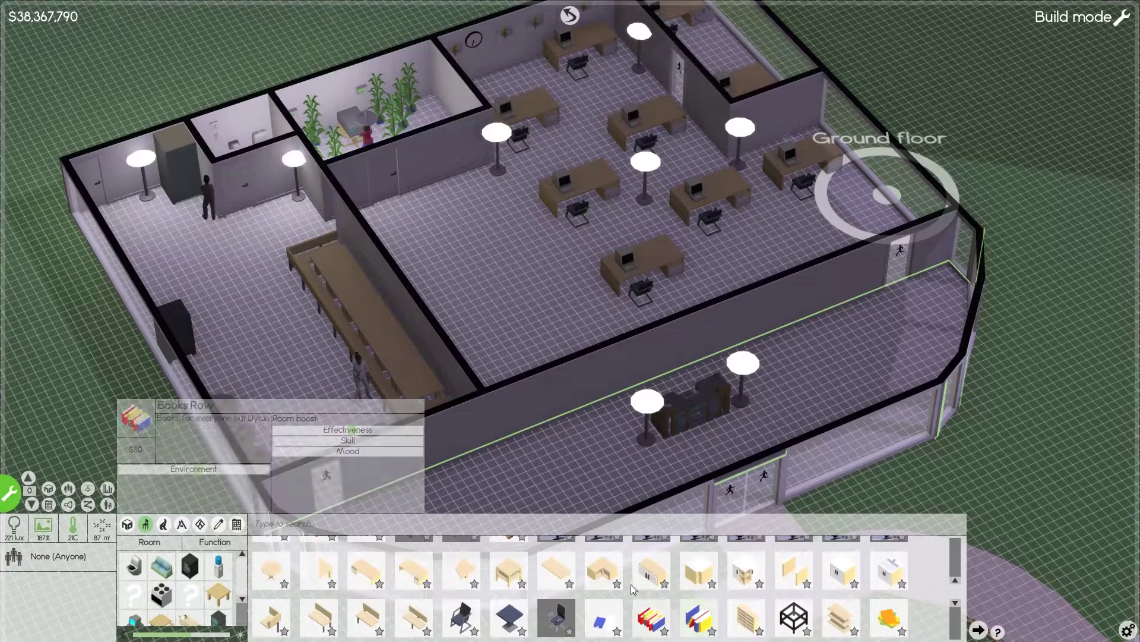
scroll(642, 583, up, 1)
scroll(629, 582, up, 1)
scroll(630, 584, up, 2)
scroll(630, 583, up, 2)
scroll(630, 583, up, 1)
click(607, 560)
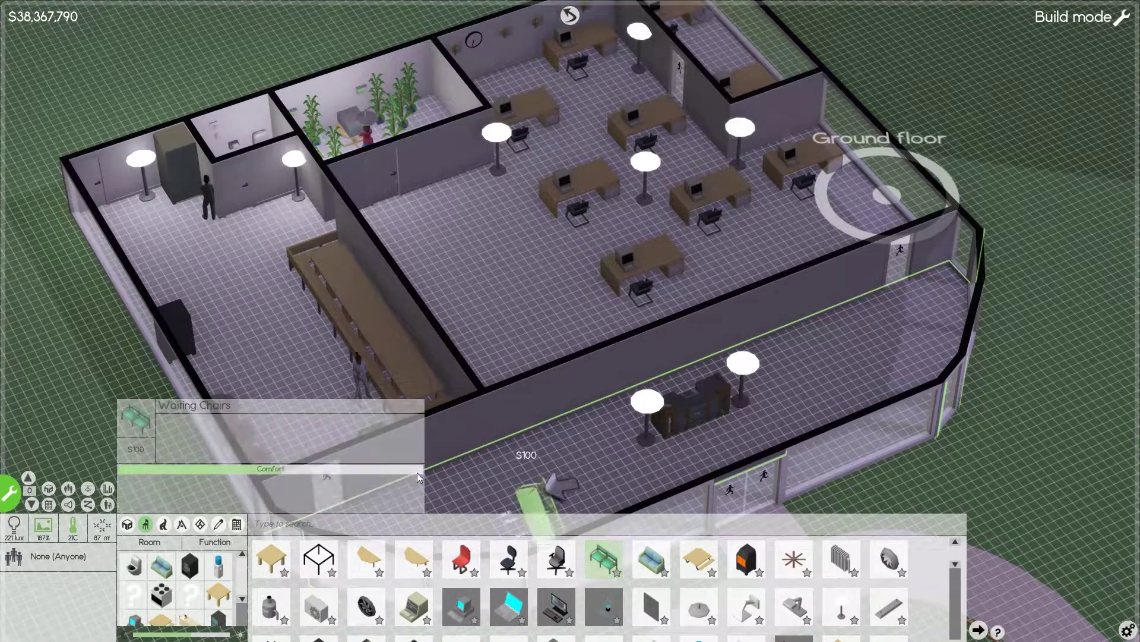
Line the reception wall with three $100 waiting-chair sets, then exit build mode
click(490, 493)
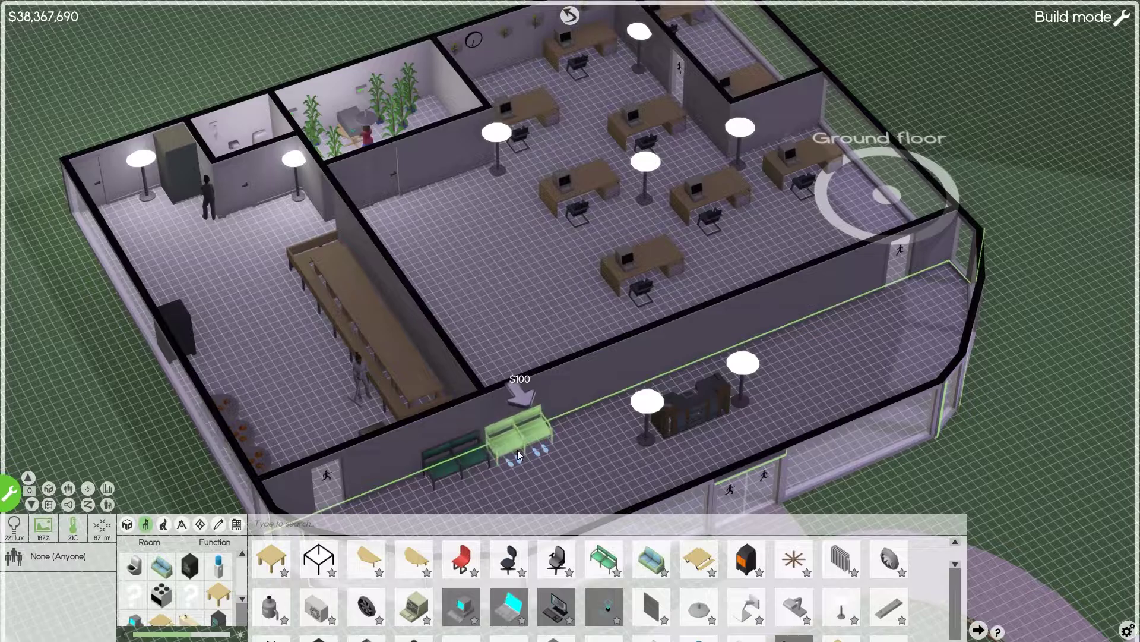
click(515, 449)
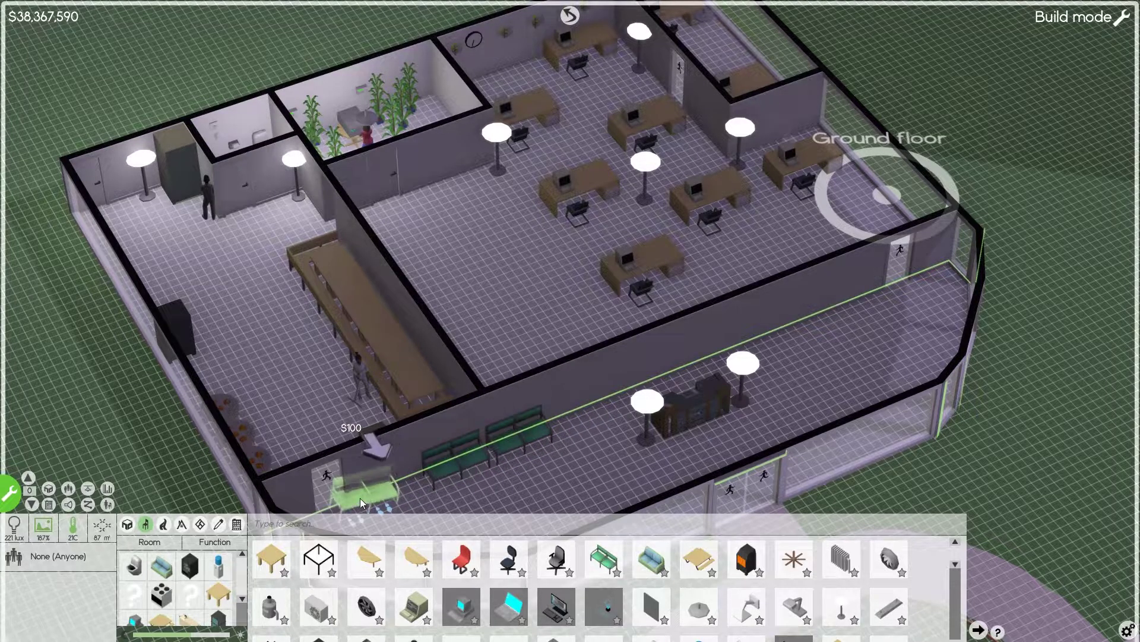
click(391, 488)
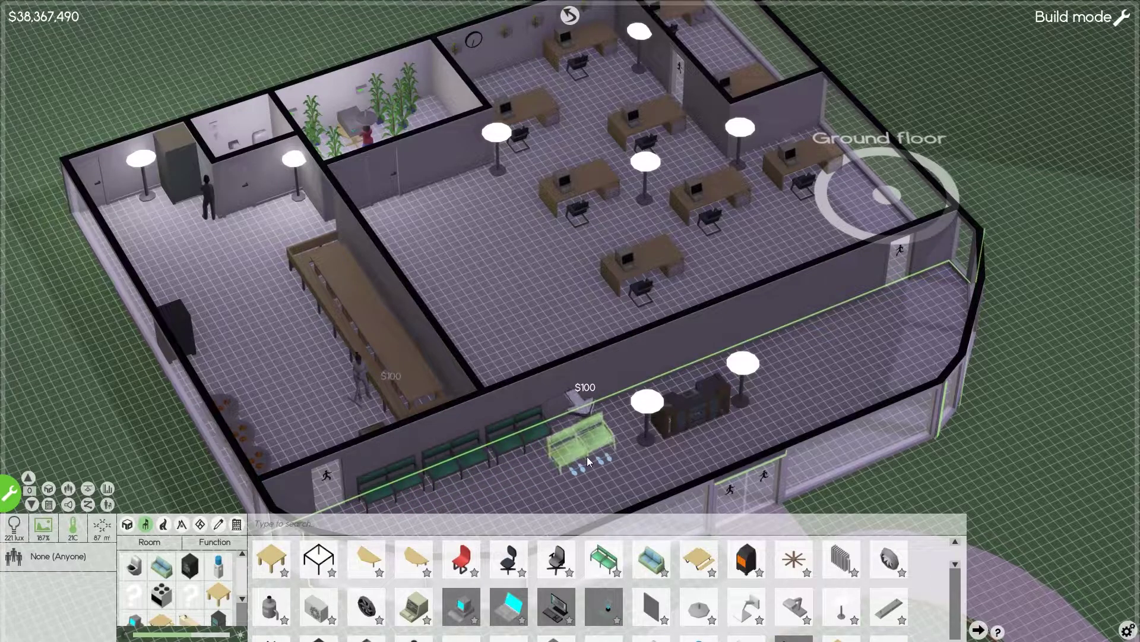
scroll(587, 456, down, 3)
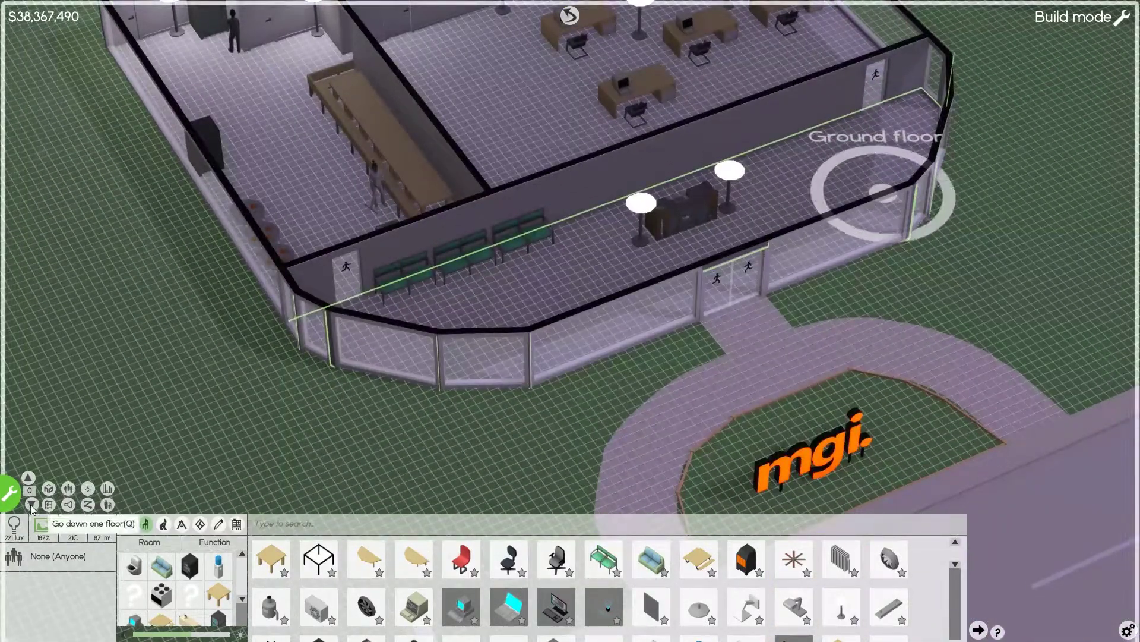
click(10, 488)
scroll(497, 439, up, 3)
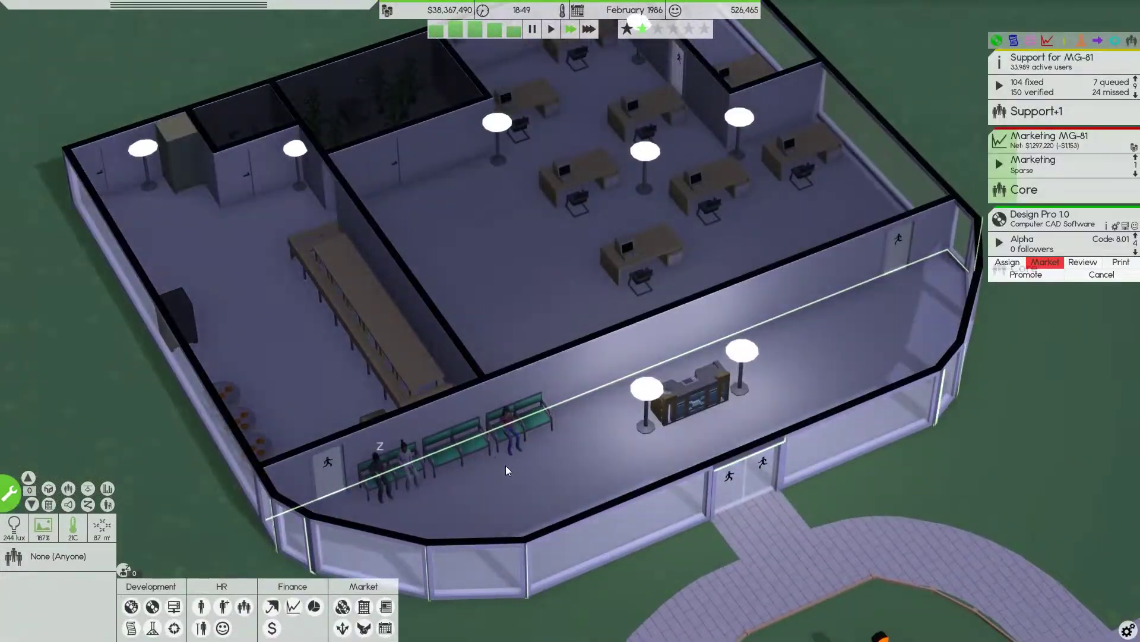
scroll(499, 481, down, 3)
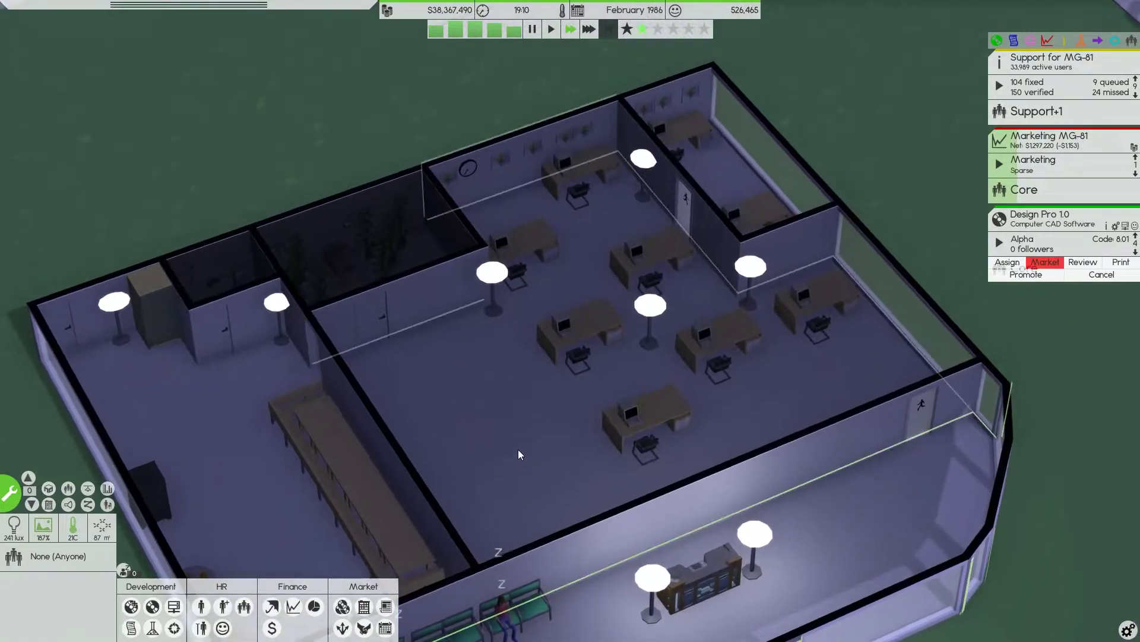
scroll(521, 441, up, 3)
scroll(607, 437, down, 3)
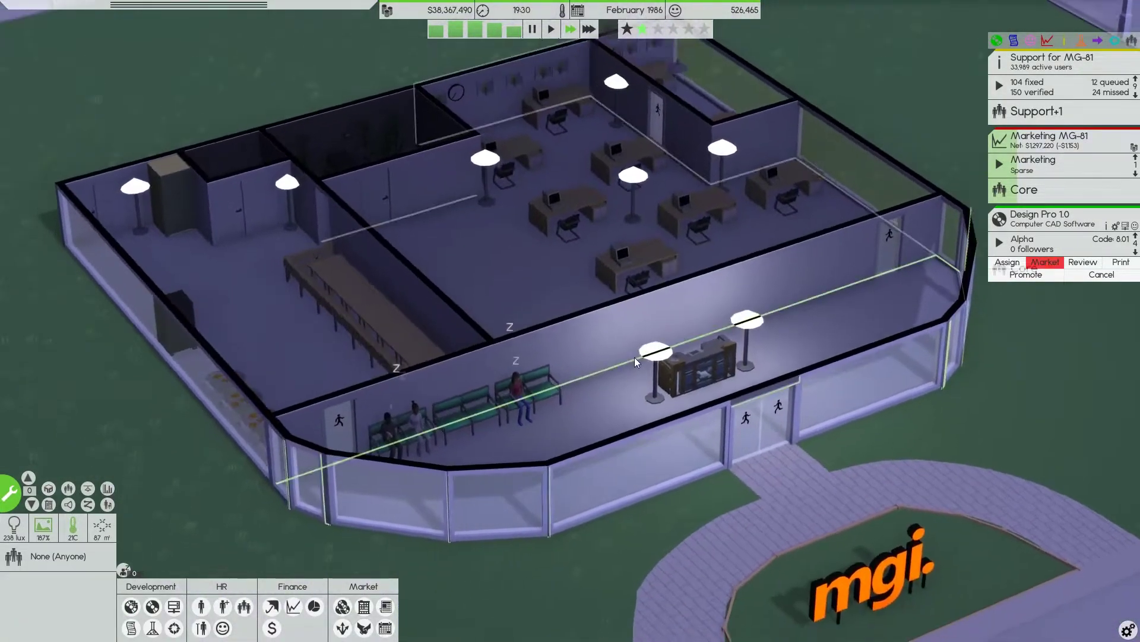
scroll(634, 357, up, 3)
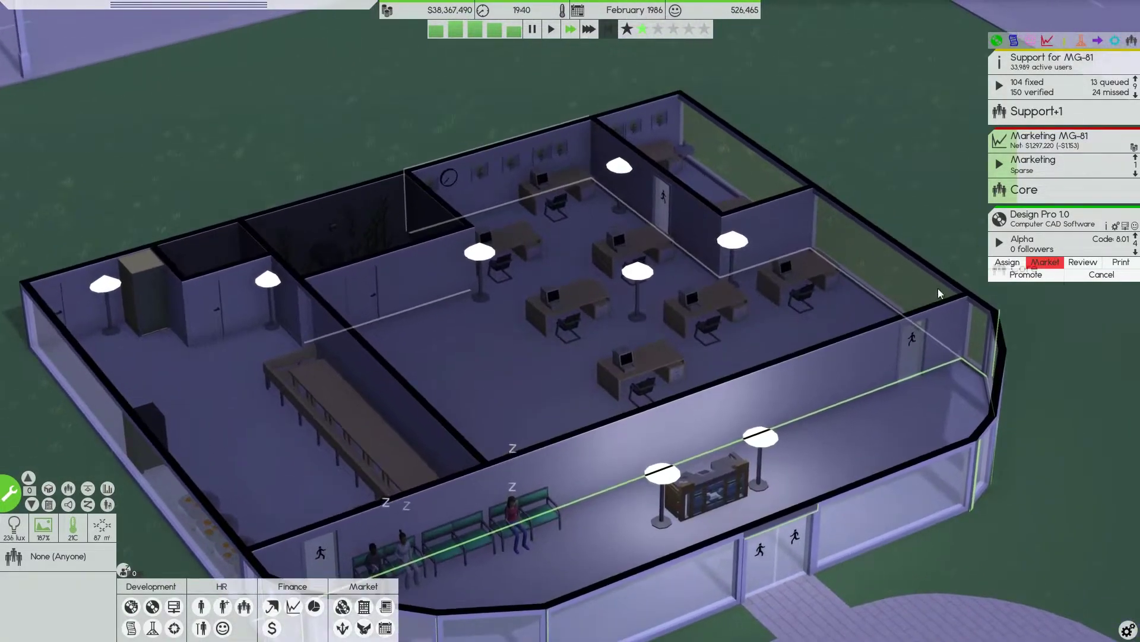
Start a text-only press release for Design Pro 1.0
click(1114, 226)
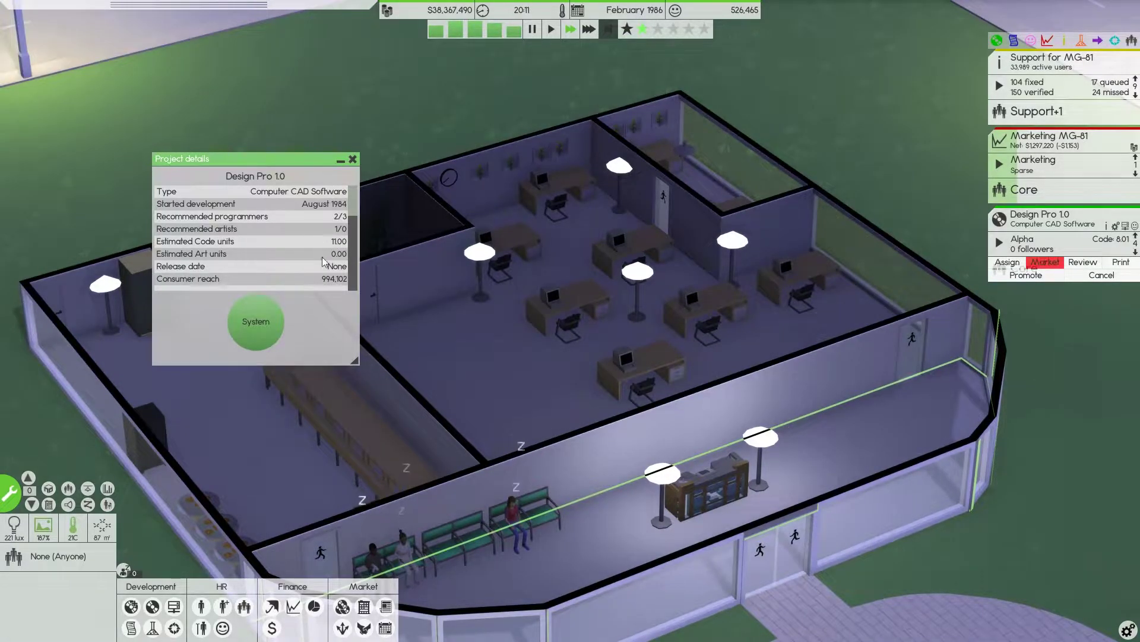
click(351, 160)
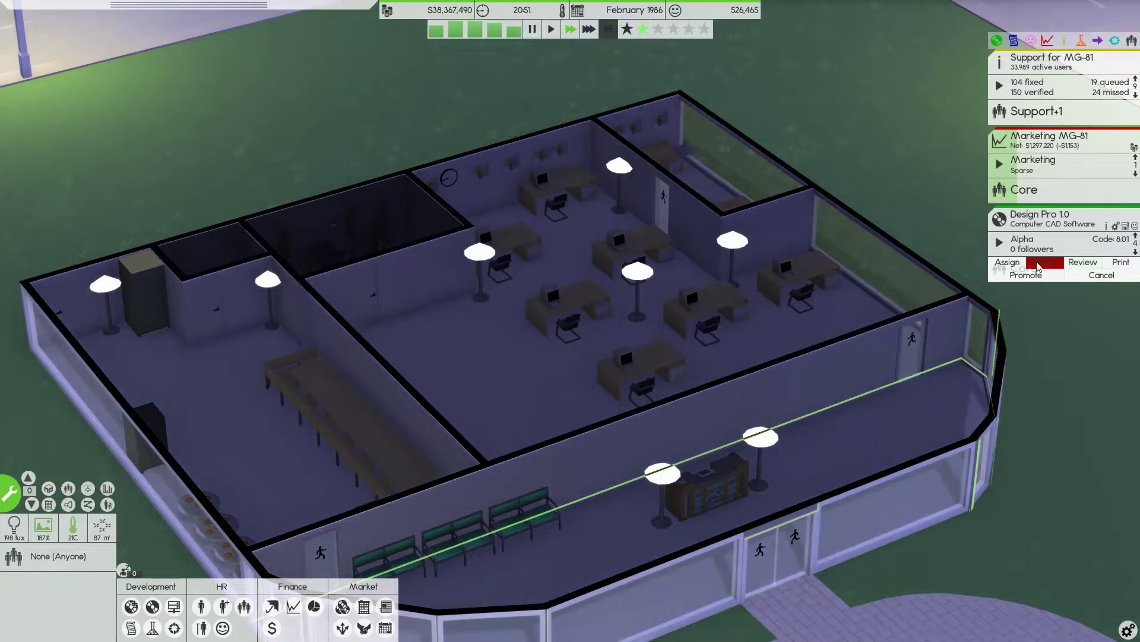
click(1045, 262)
click(399, 214)
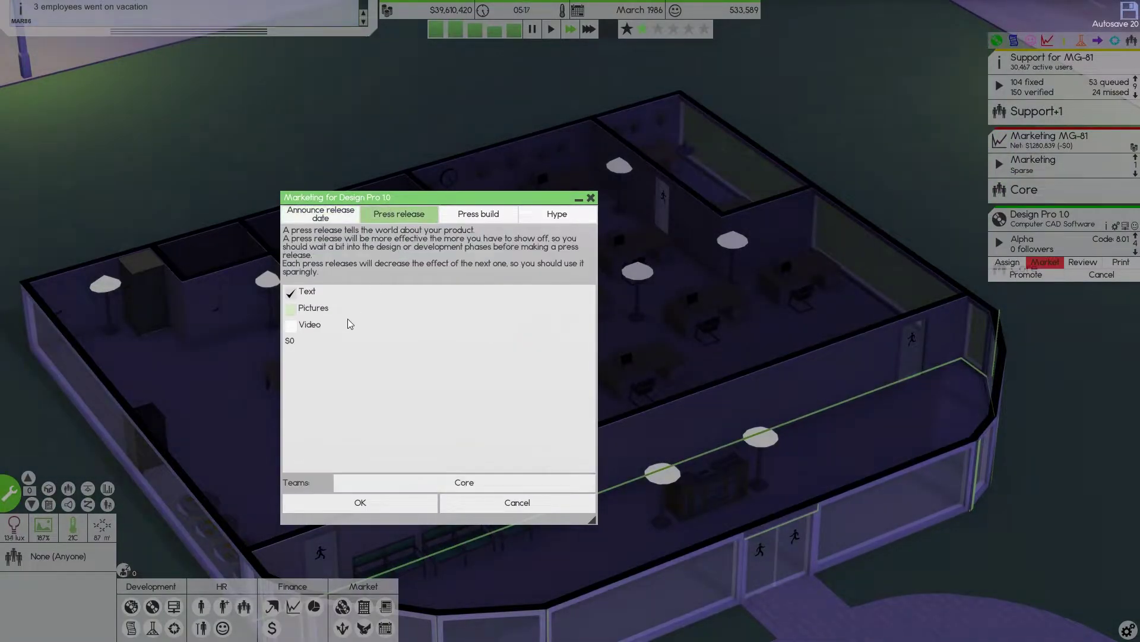
click(360, 501)
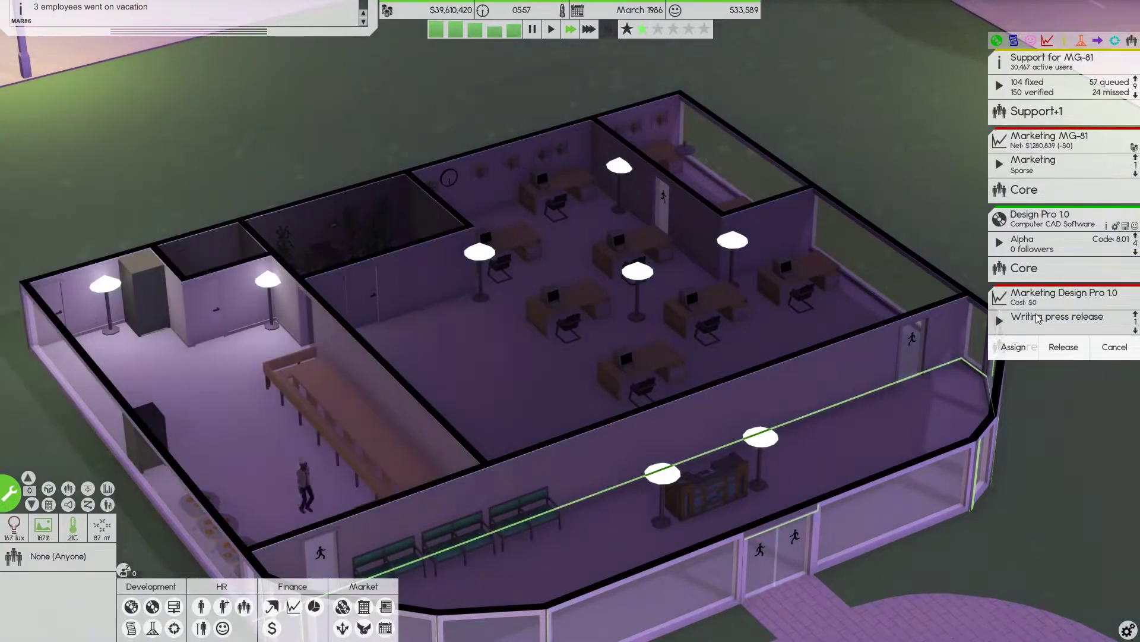
Commission an outsourced peer review of Design Pro 1.0
click(1060, 242)
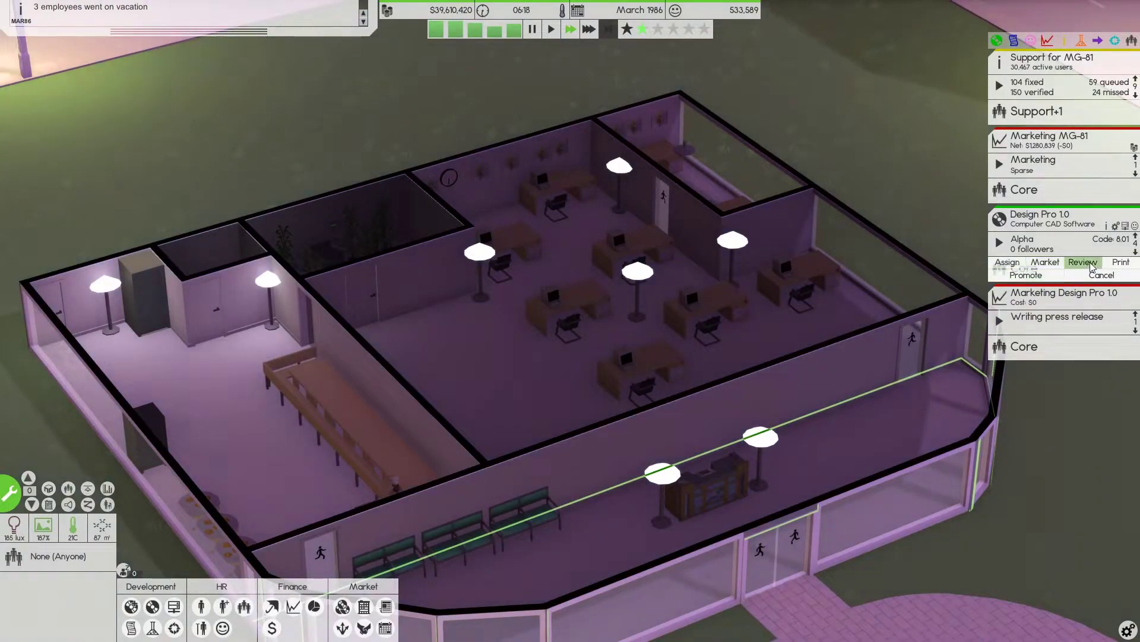
click(1084, 262)
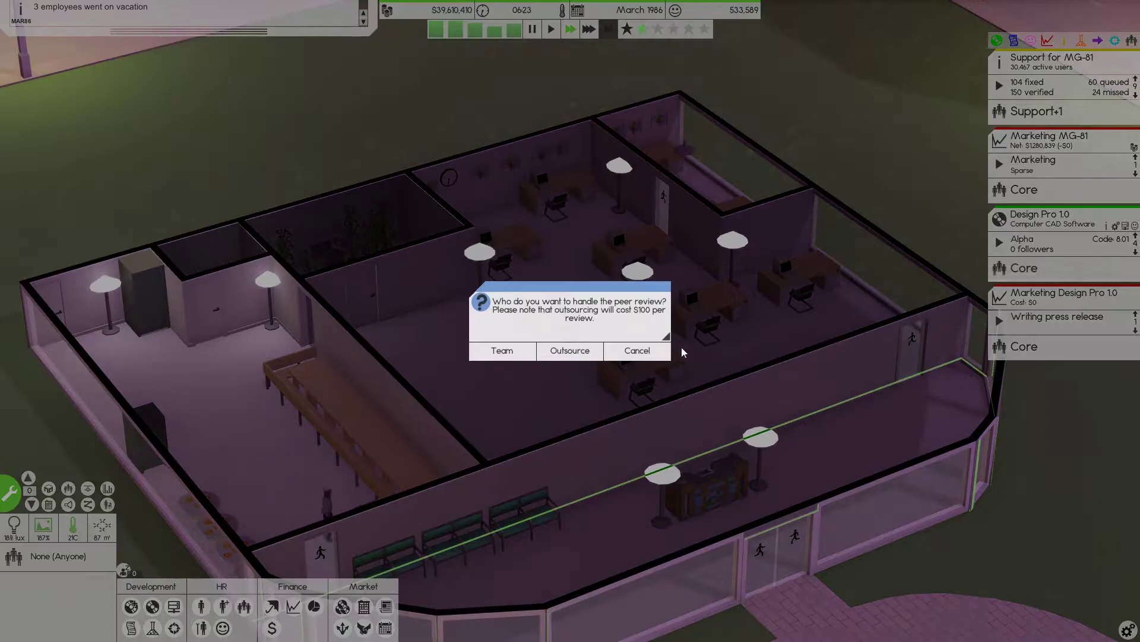
click(575, 351)
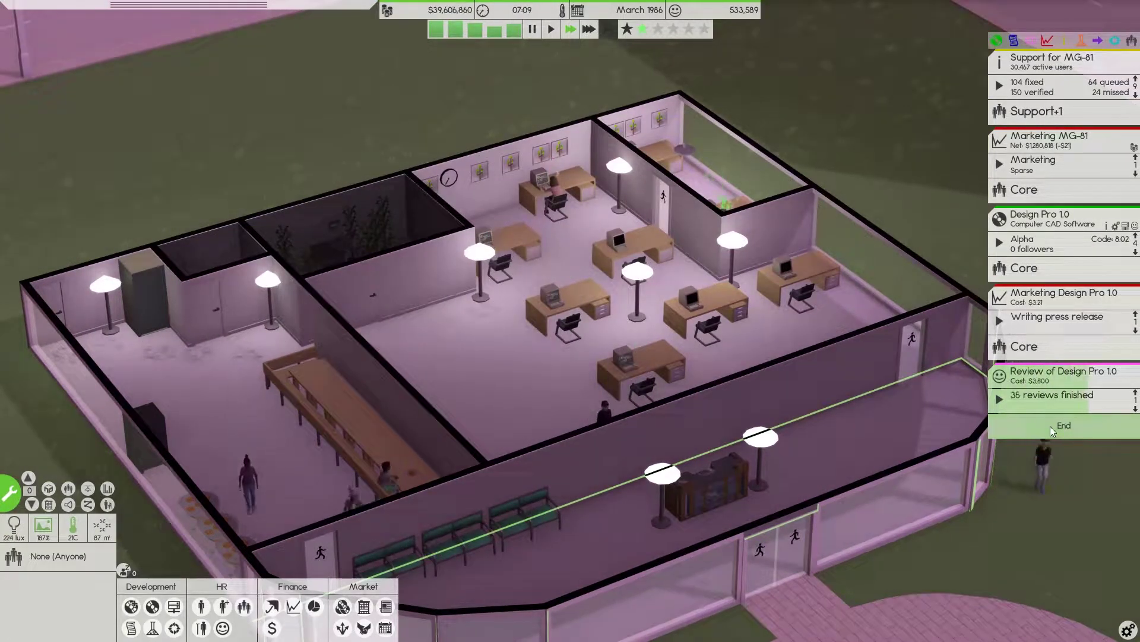
End the review, note Design Pro 1.0's 4.9/10 score at 80% accuracy, and close it
click(1050, 426)
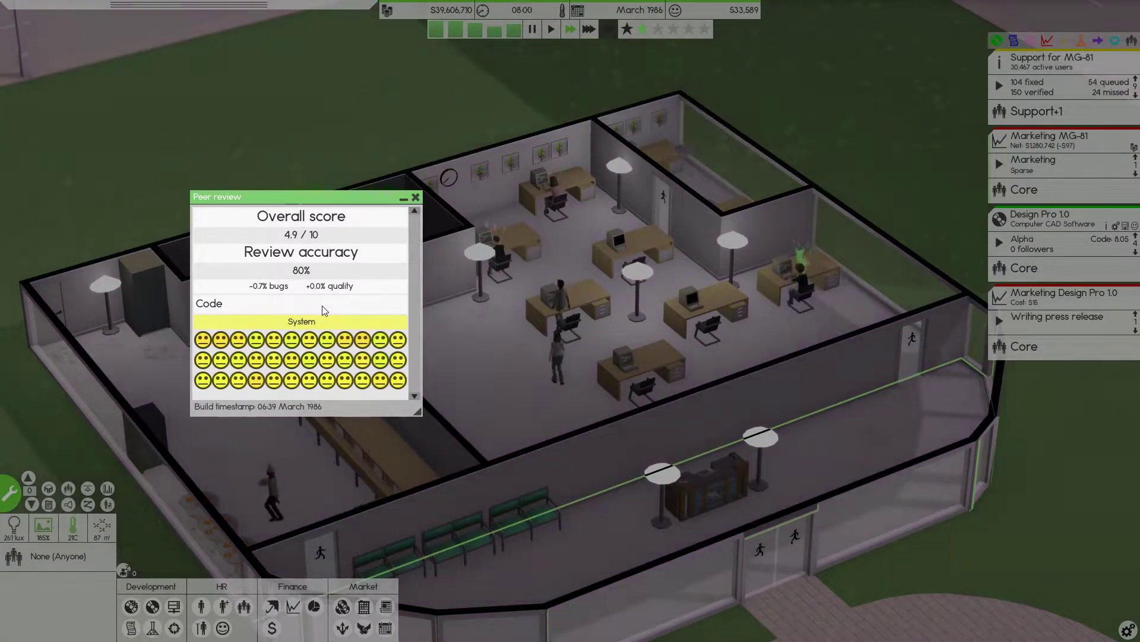
click(416, 197)
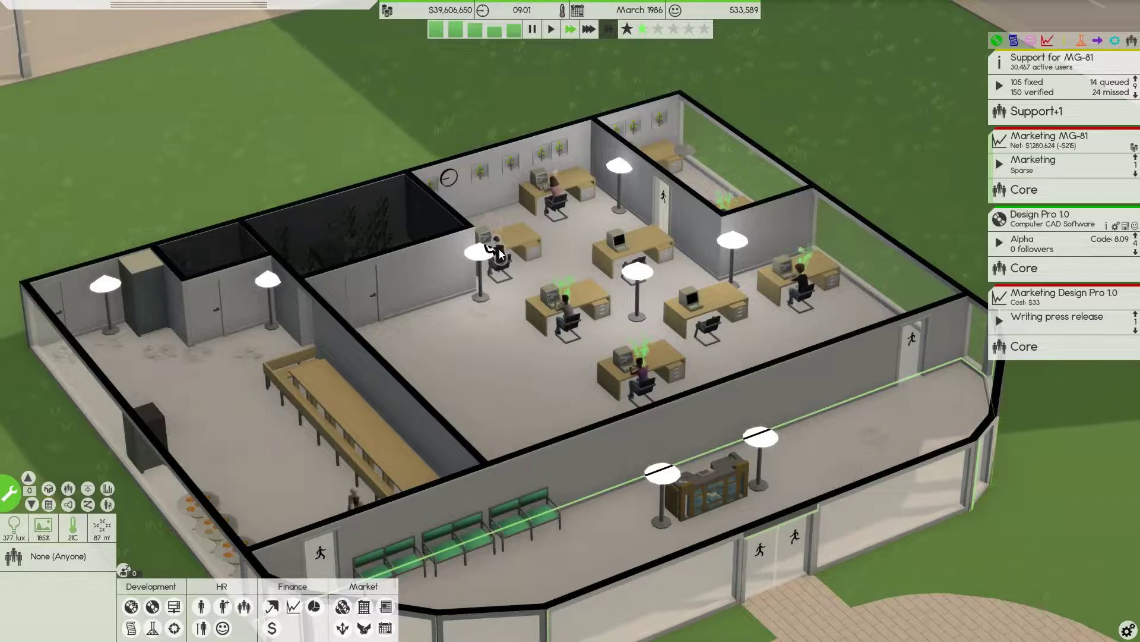
click(499, 256)
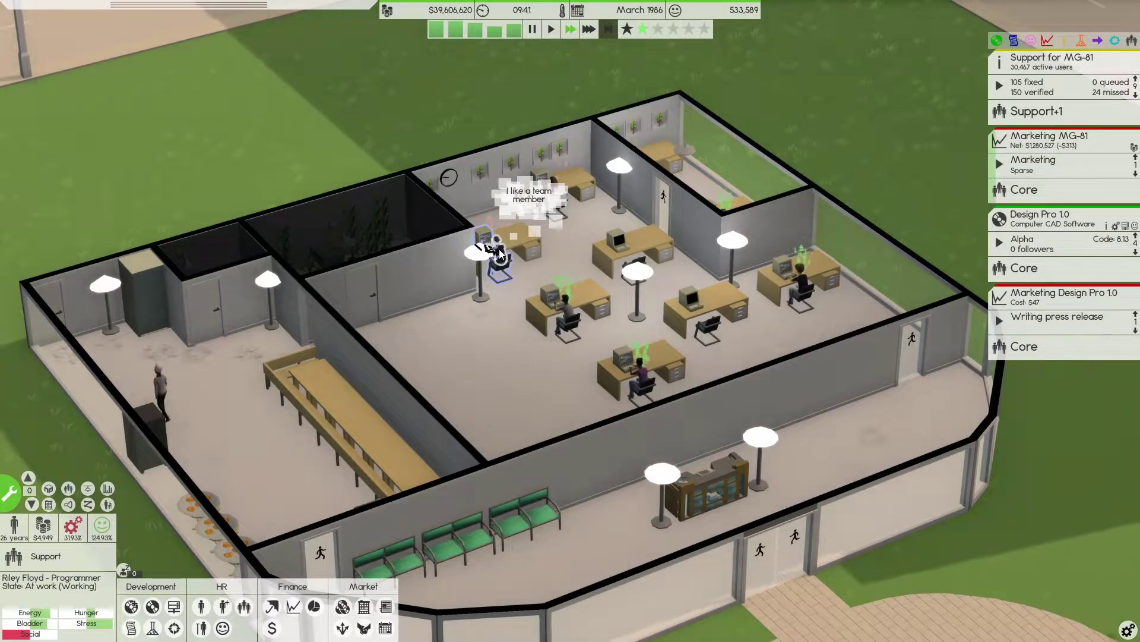
key(q)
key(q)
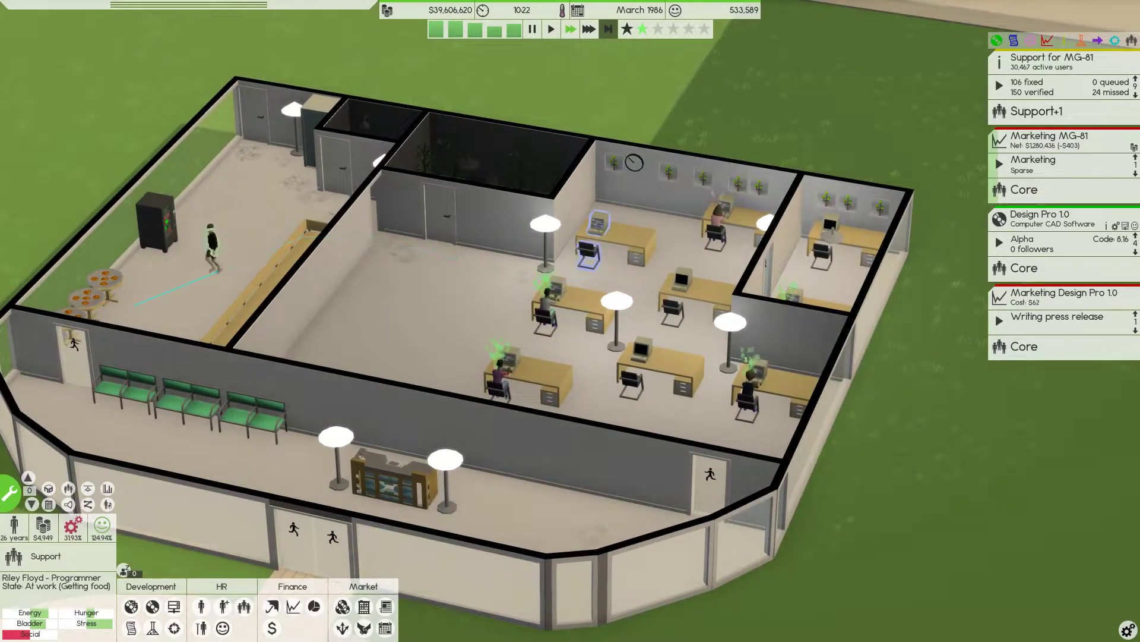
Place a Water Cooler from the build catalogue by the open-office wall, then exit build mode
click(9, 489)
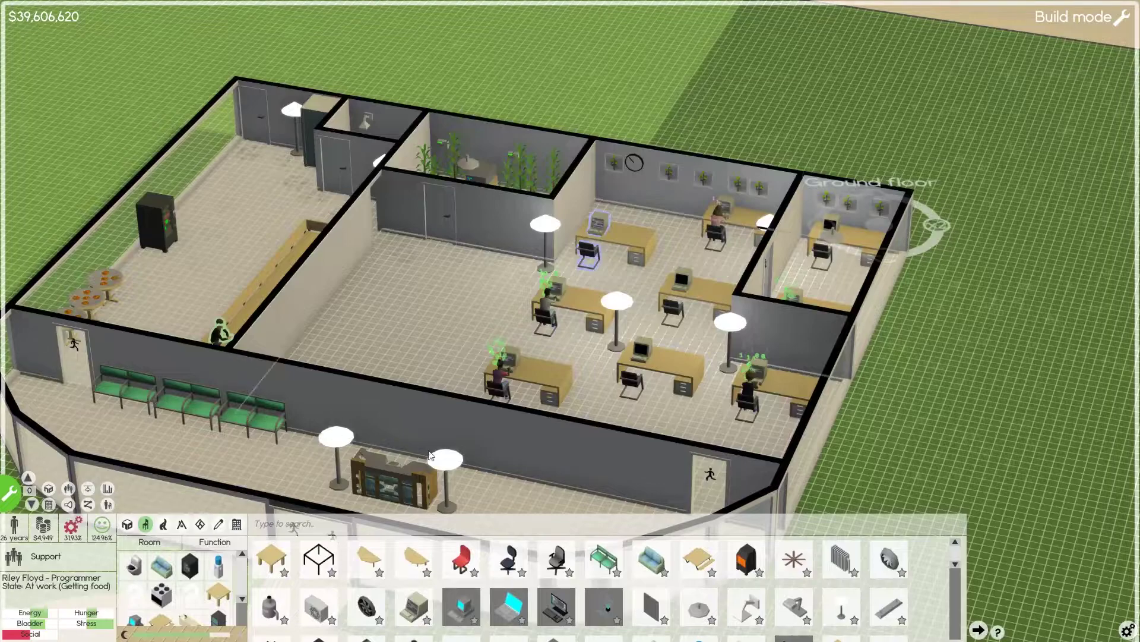
scroll(598, 602, down, 2)
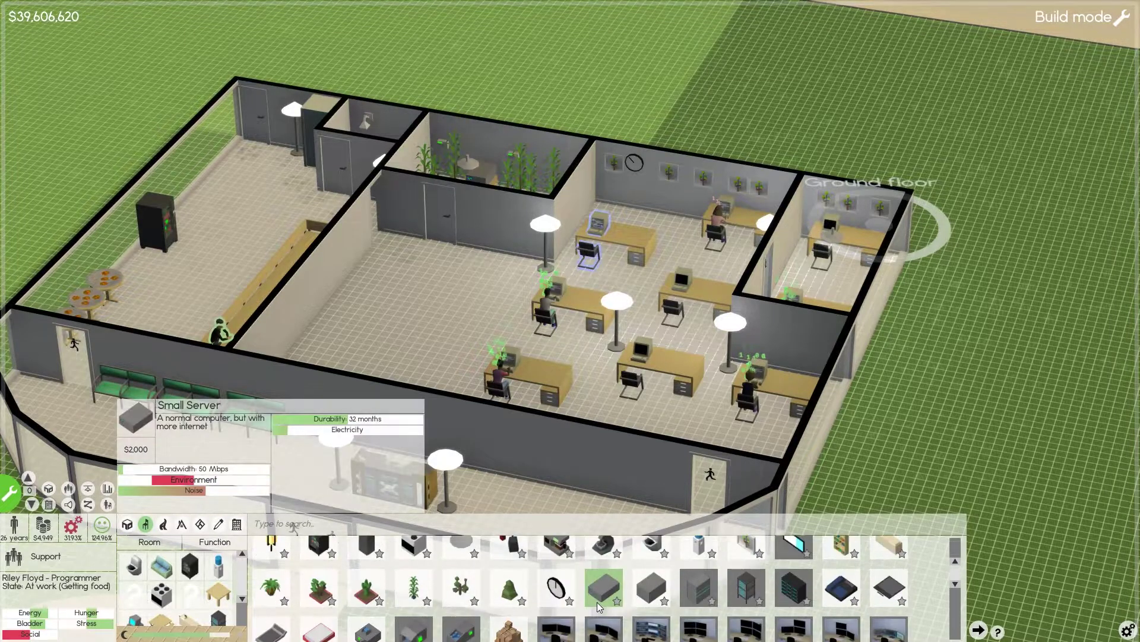
scroll(597, 601, down, 2)
scroll(691, 586, down, 2)
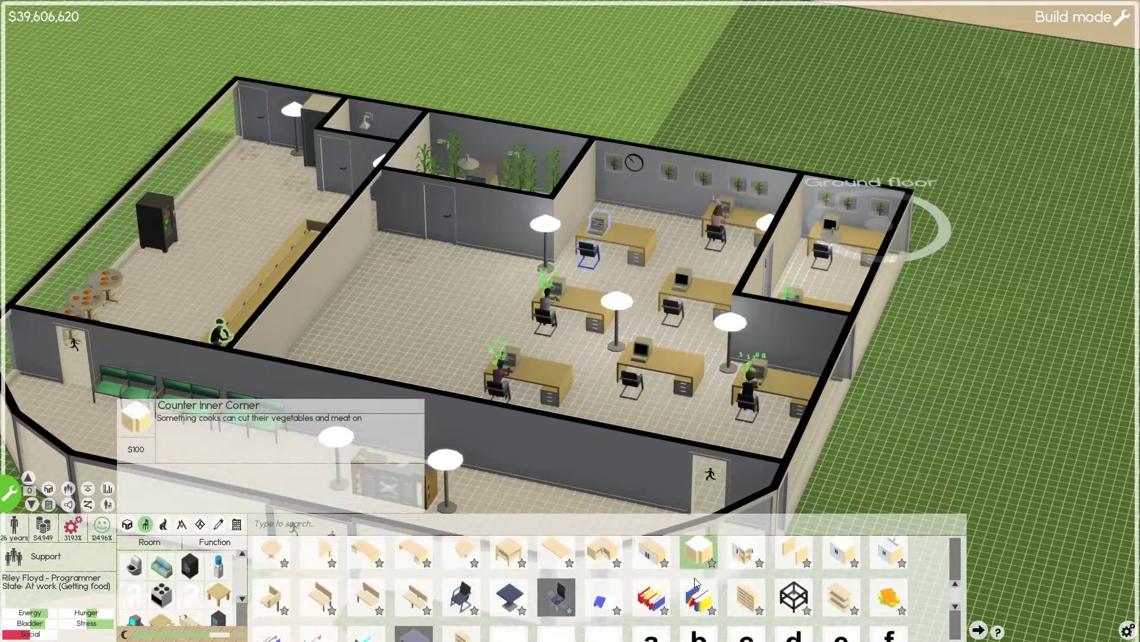
scroll(696, 584, down, 2)
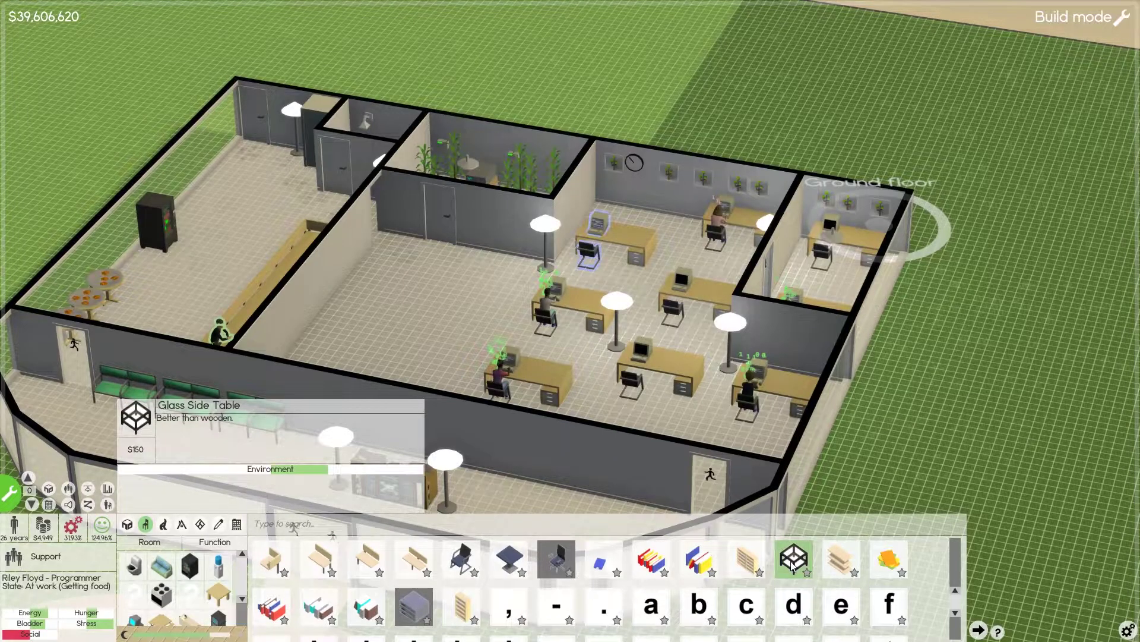
scroll(448, 613, down, 1)
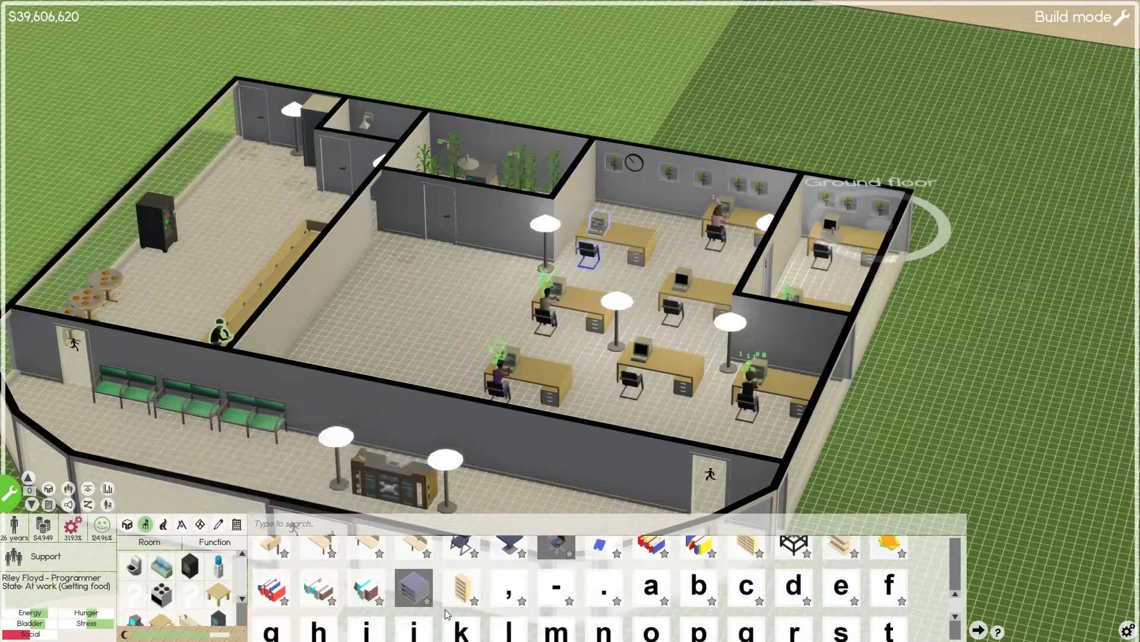
scroll(452, 603, down, 2)
scroll(463, 594, down, 1)
scroll(472, 588, down, 2)
scroll(480, 584, down, 2)
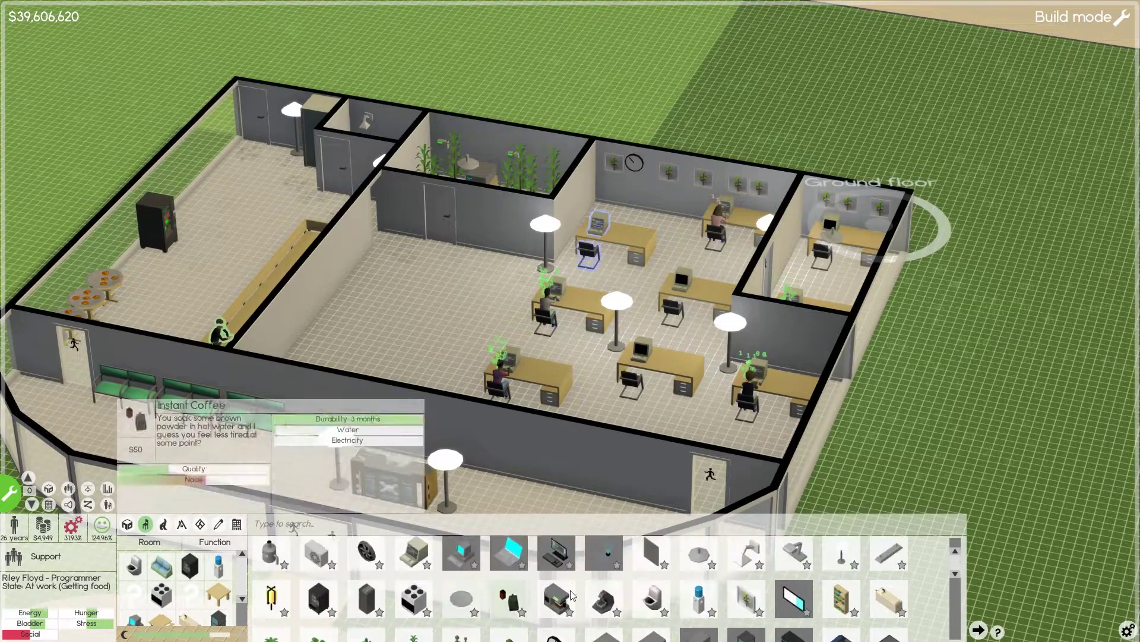
click(701, 601)
click(349, 296)
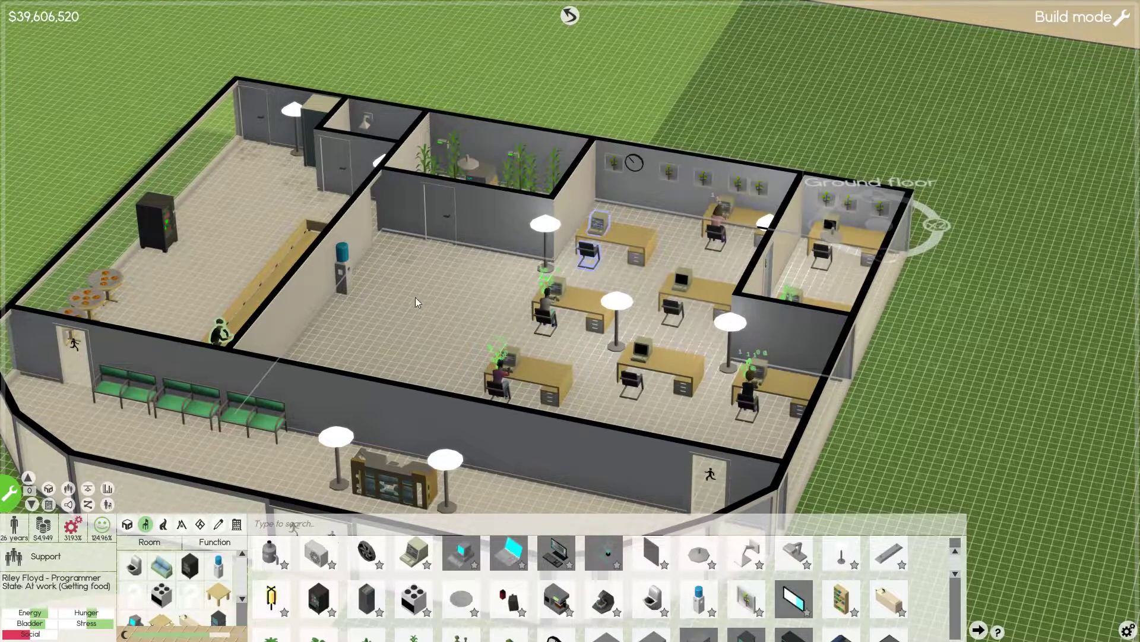
click(9, 491)
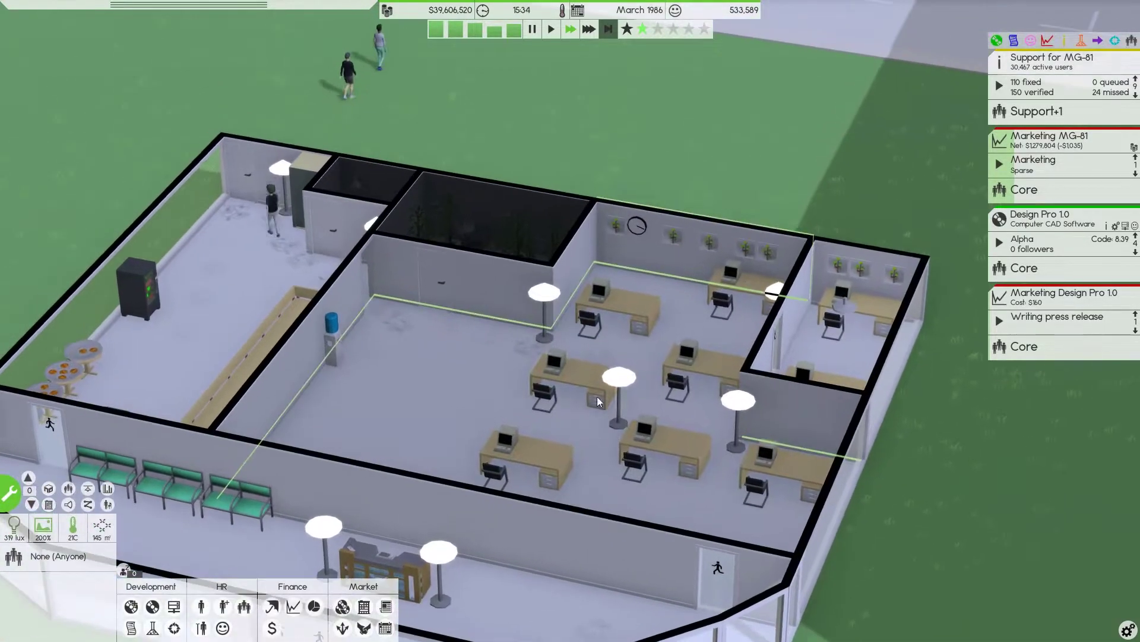
mouse_move(613, 386)
mouse_down()
mouse_move(574, 395)
mouse_move(665, 354)
mouse_move(491, 395)
mouse_up()
scroll(633, 357, up, 2)
click(1066, 245)
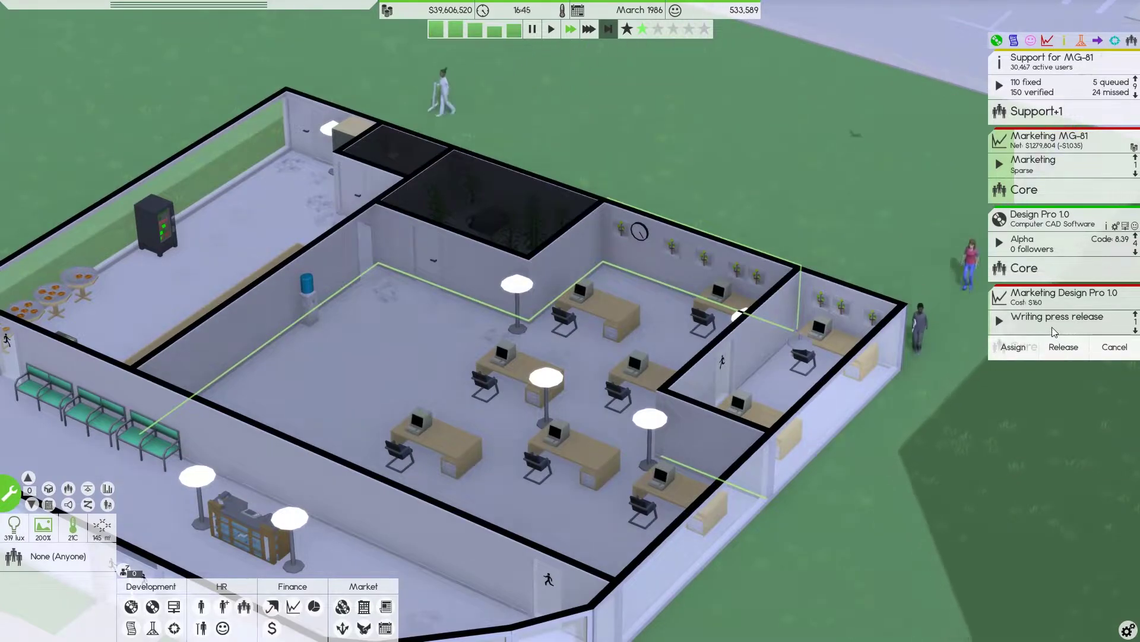
mouse_move(647, 444)
mouse_down()
mouse_move(528, 382)
mouse_move(616, 370)
mouse_up()
scroll(616, 370, up, 1)
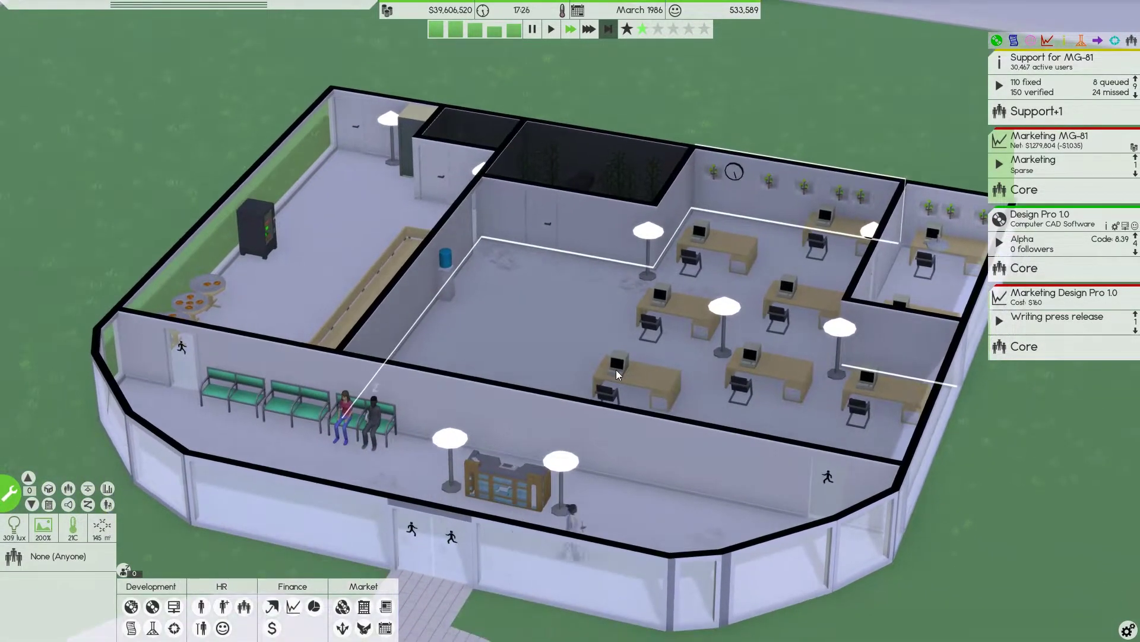
scroll(615, 370, up, 1)
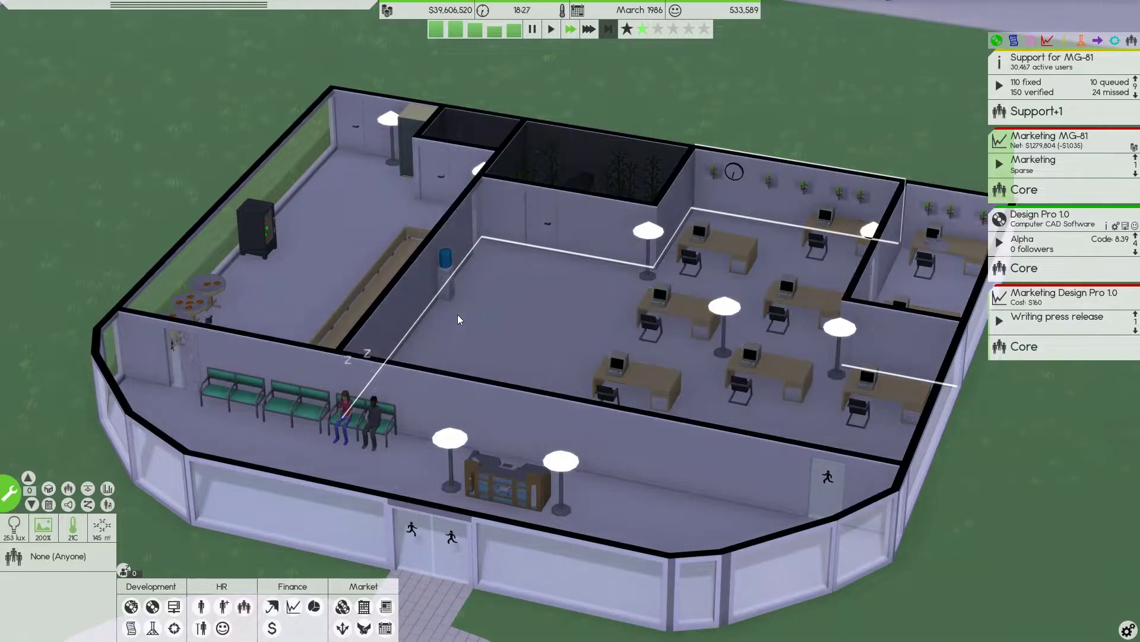
key(d)
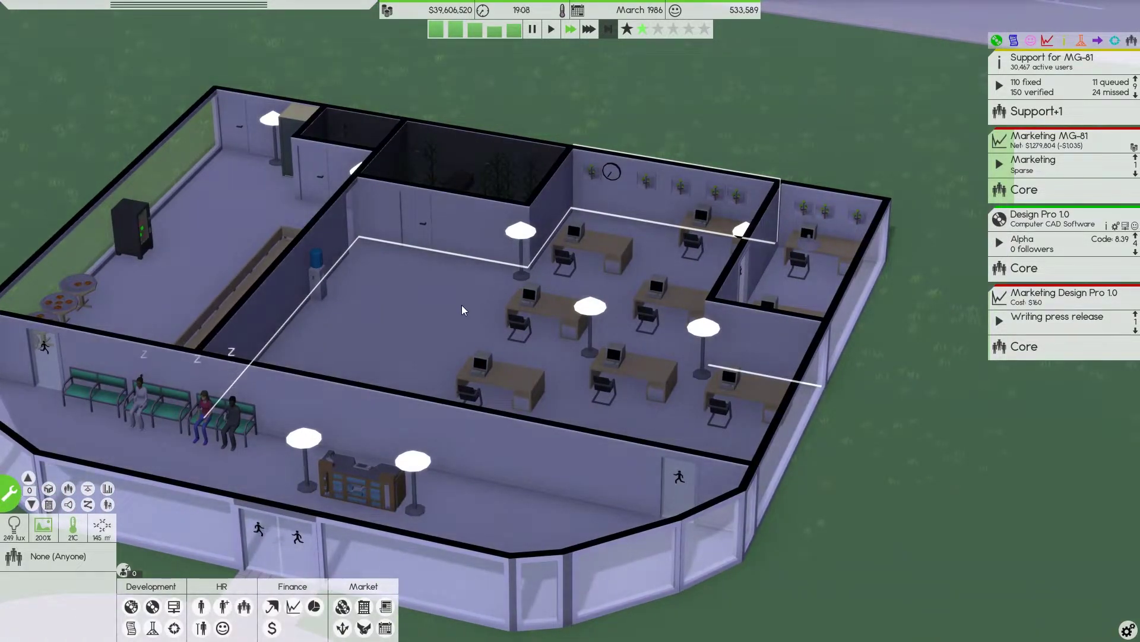
key(e)
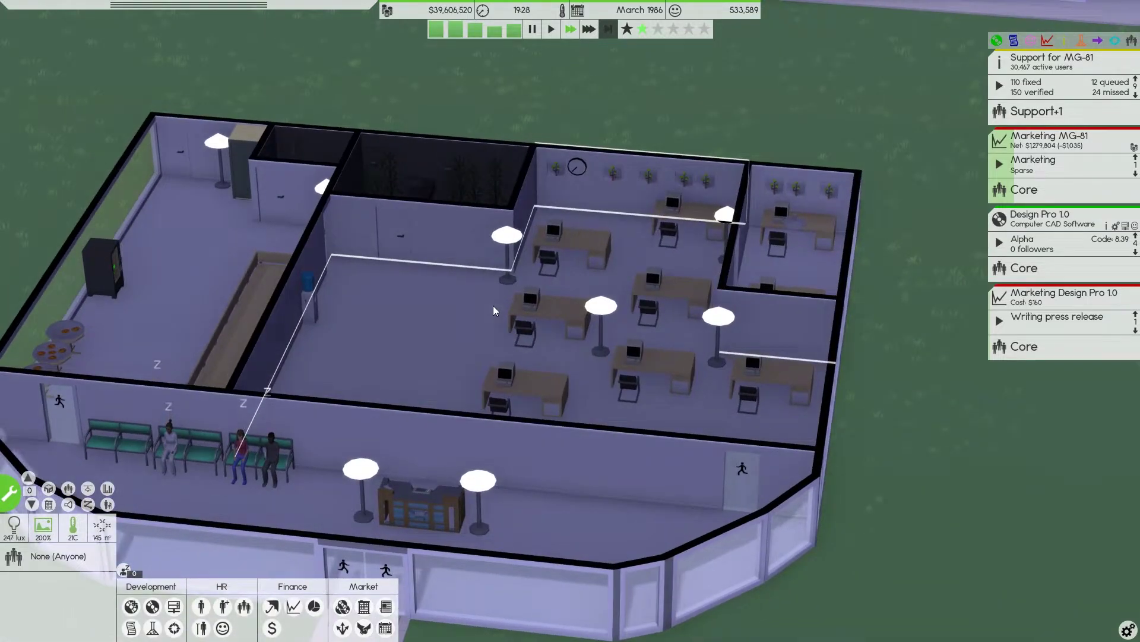
scroll(493, 306, down, 1)
key(s)
scroll(493, 306, down, 1)
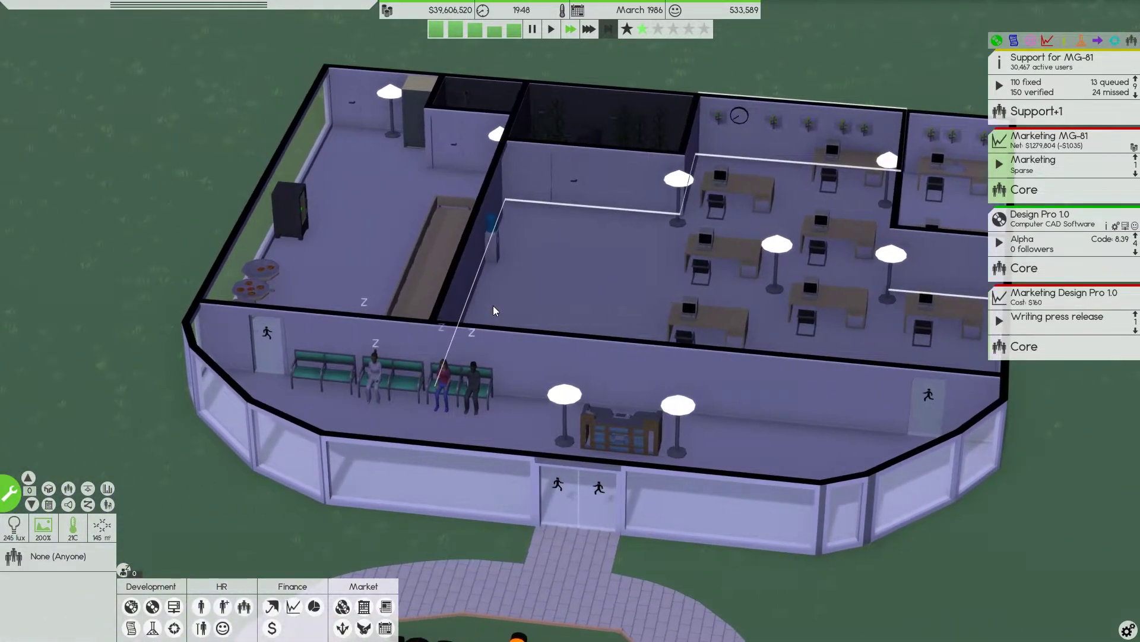
scroll(493, 305, down, 2)
scroll(493, 308, down, 1)
scroll(493, 308, down, 1)
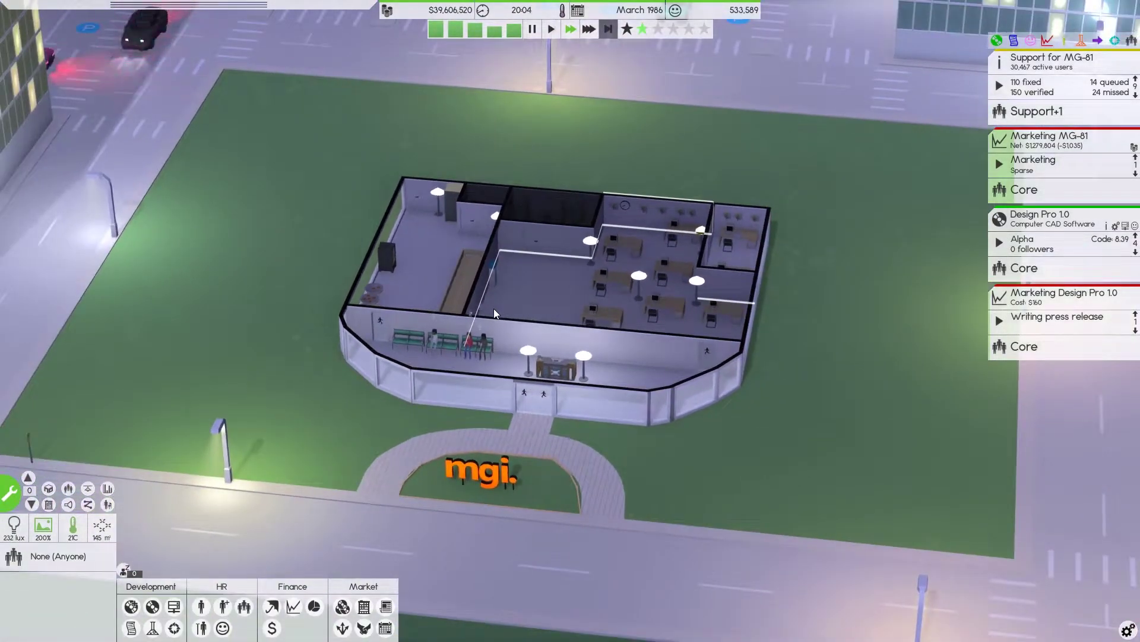
key(d)
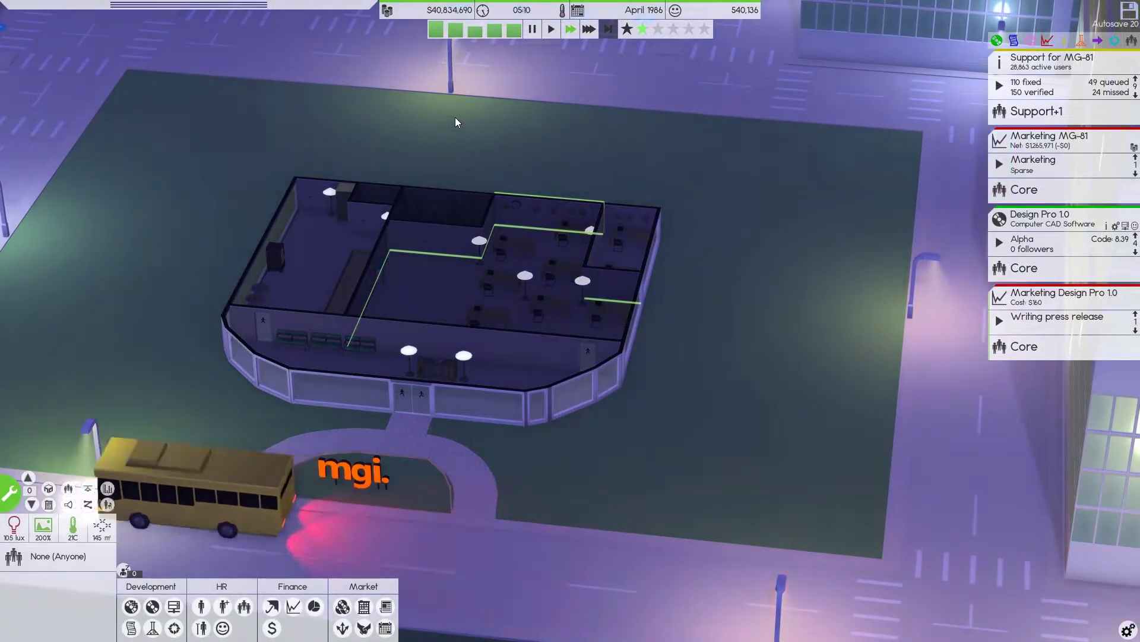
key(w)
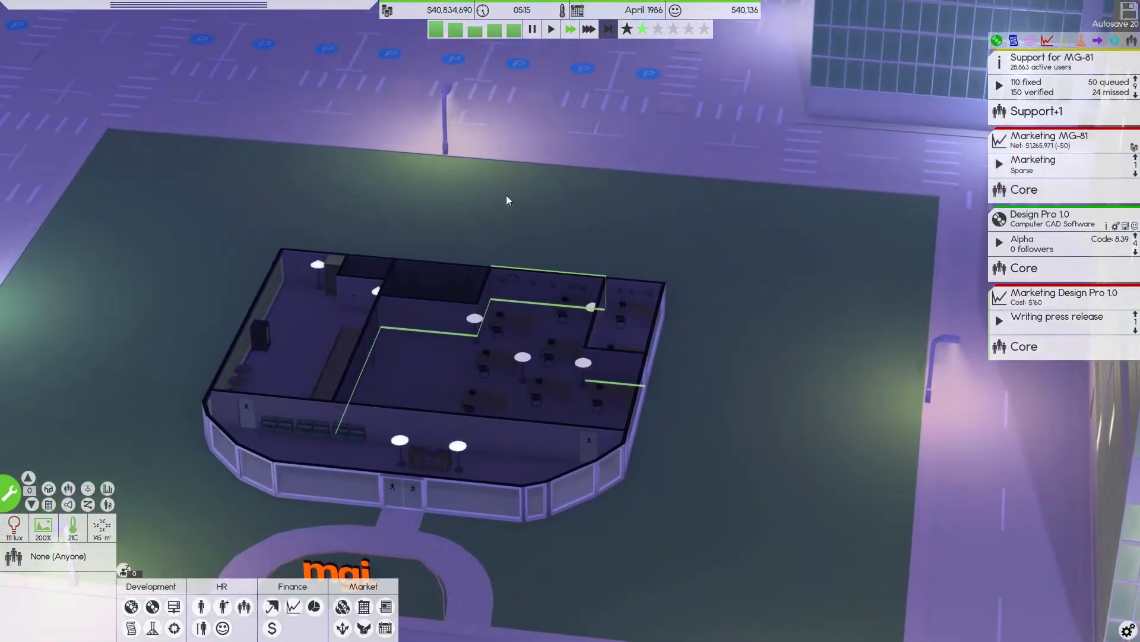
scroll(814, 364, down, 3)
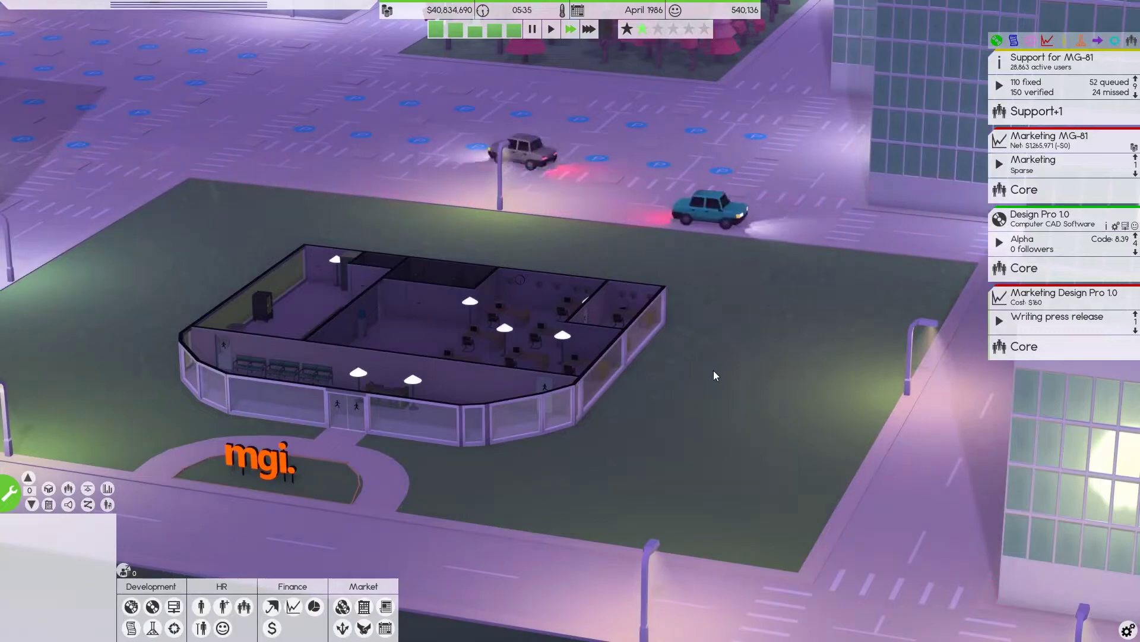
drag(702, 361, 831, 436)
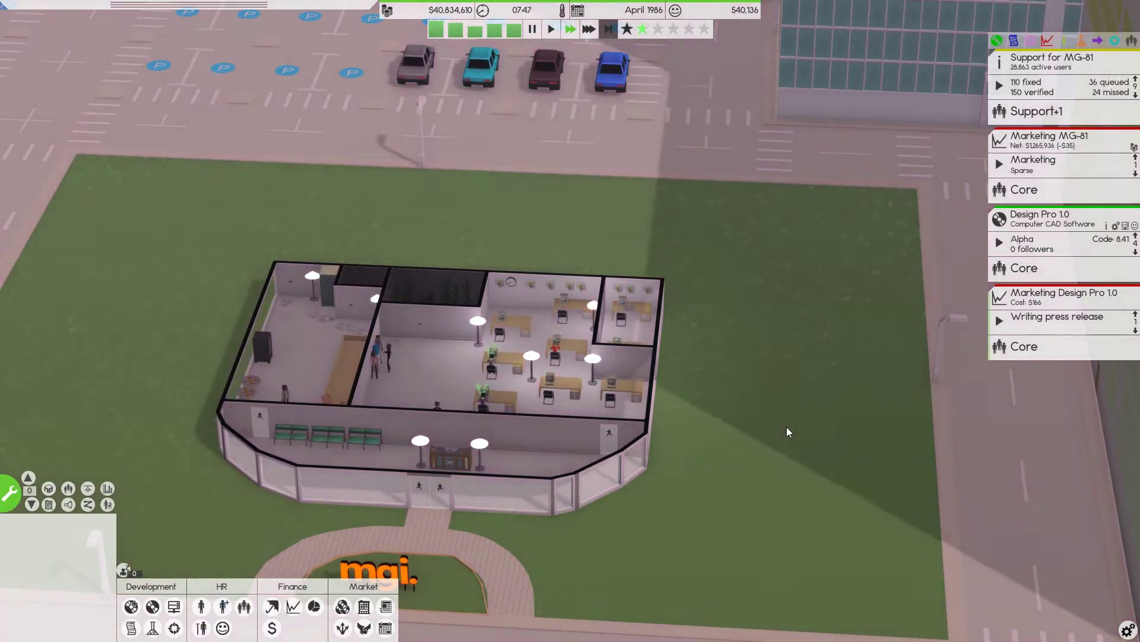
click(378, 366)
drag(415, 370, 298, 363)
scroll(341, 405, up, 4)
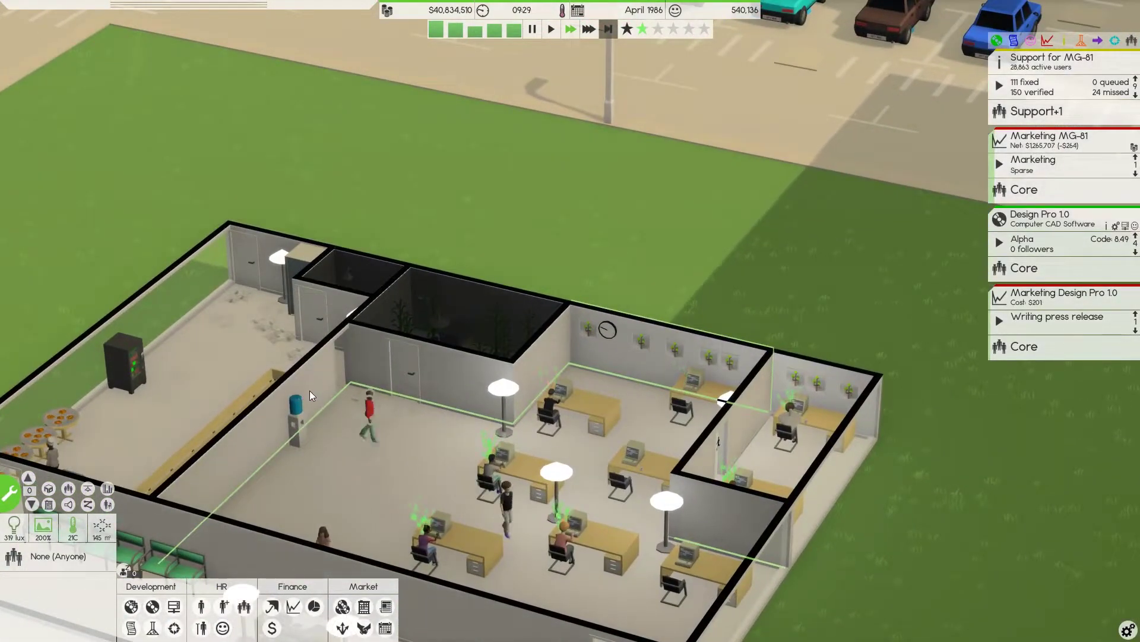
drag(387, 491, 553, 474)
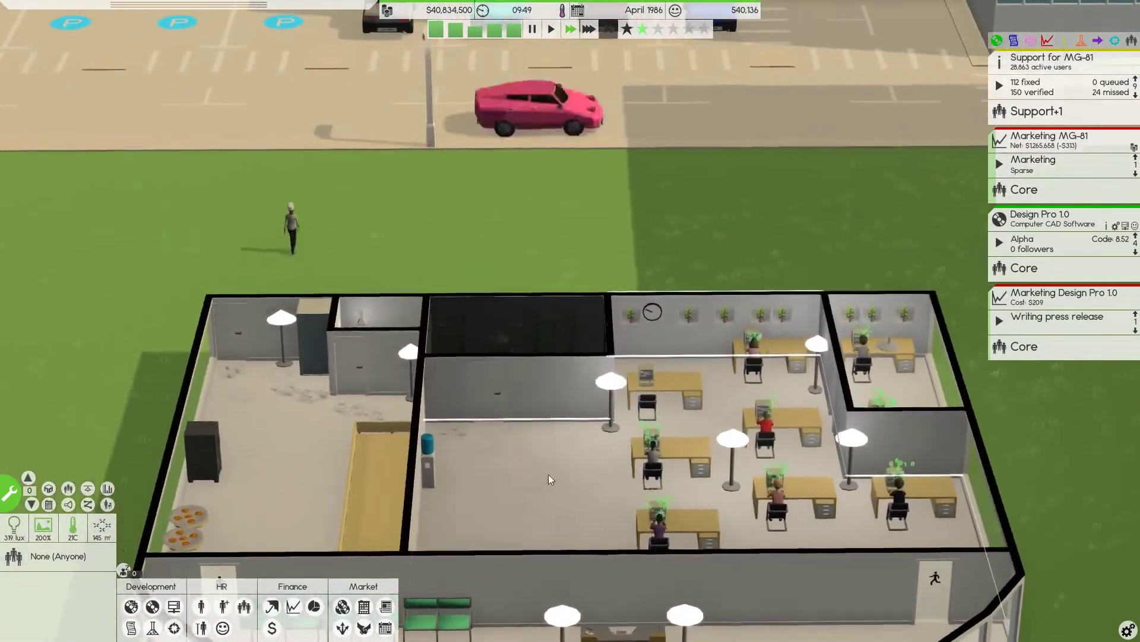
drag(742, 463, 819, 448)
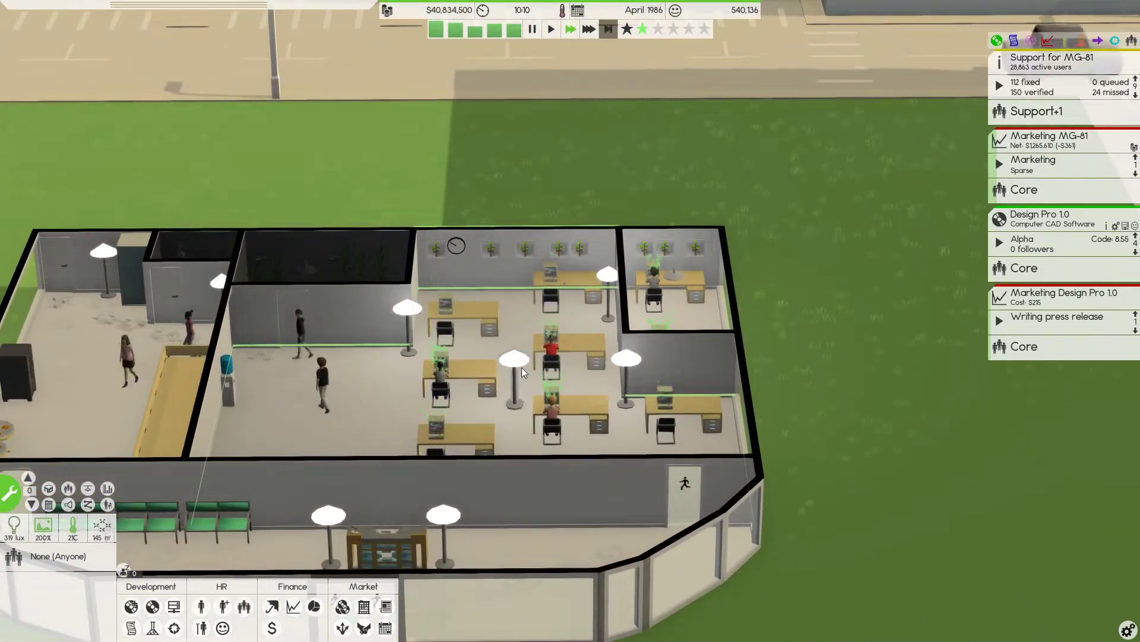
mouse_move(333, 407)
mouse_down()
mouse_move(353, 403)
mouse_move(296, 403)
mouse_move(363, 376)
mouse_up()
mouse_move(438, 396)
mouse_down()
mouse_move(598, 411)
mouse_move(669, 460)
mouse_move(544, 445)
mouse_up()
scroll(673, 462, up, 3)
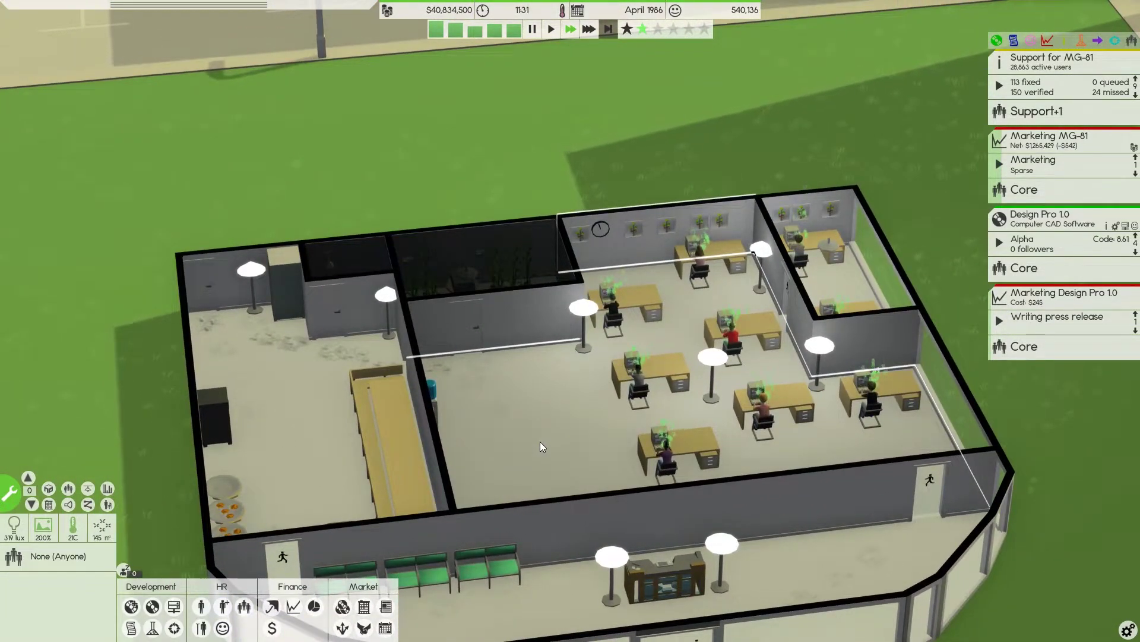
scroll(540, 440, down, 2)
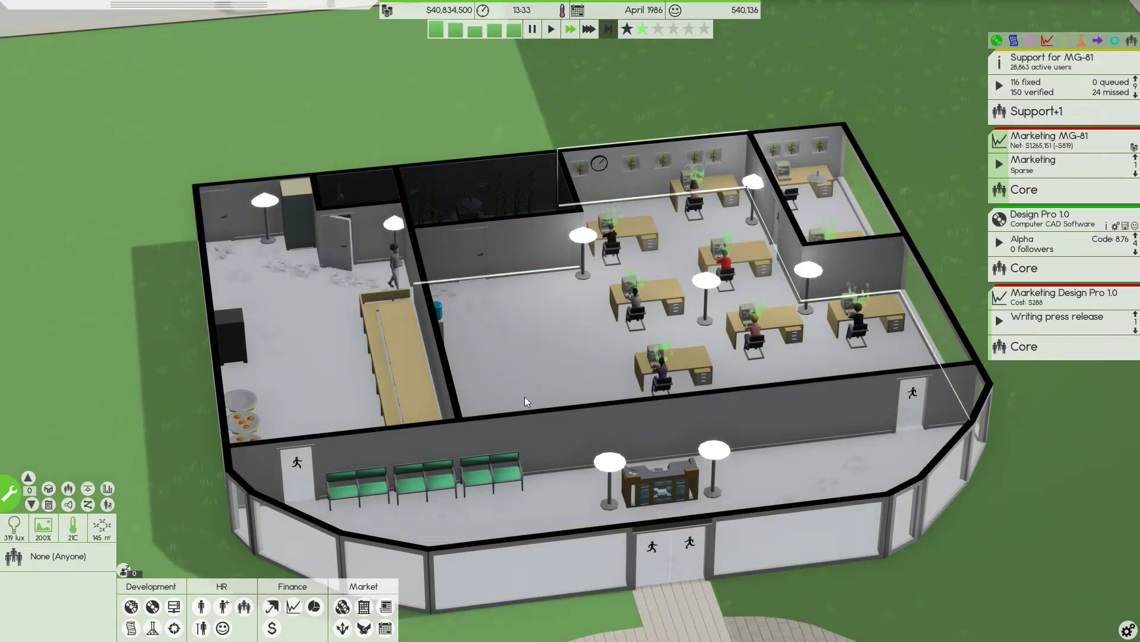
drag(551, 336, 415, 336)
drag(517, 327, 590, 327)
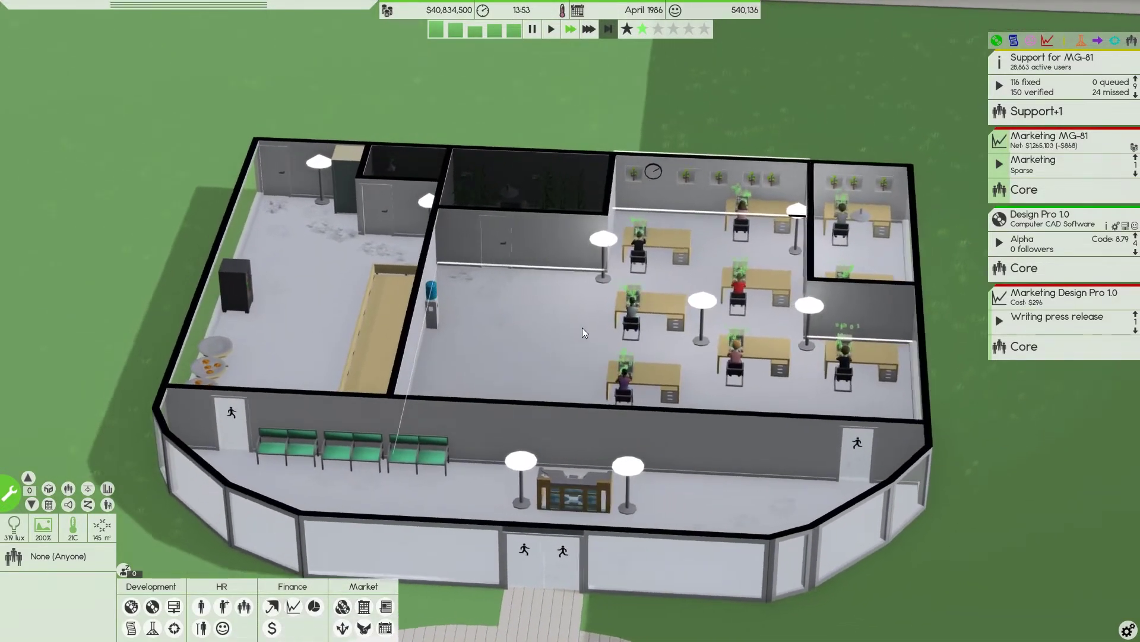